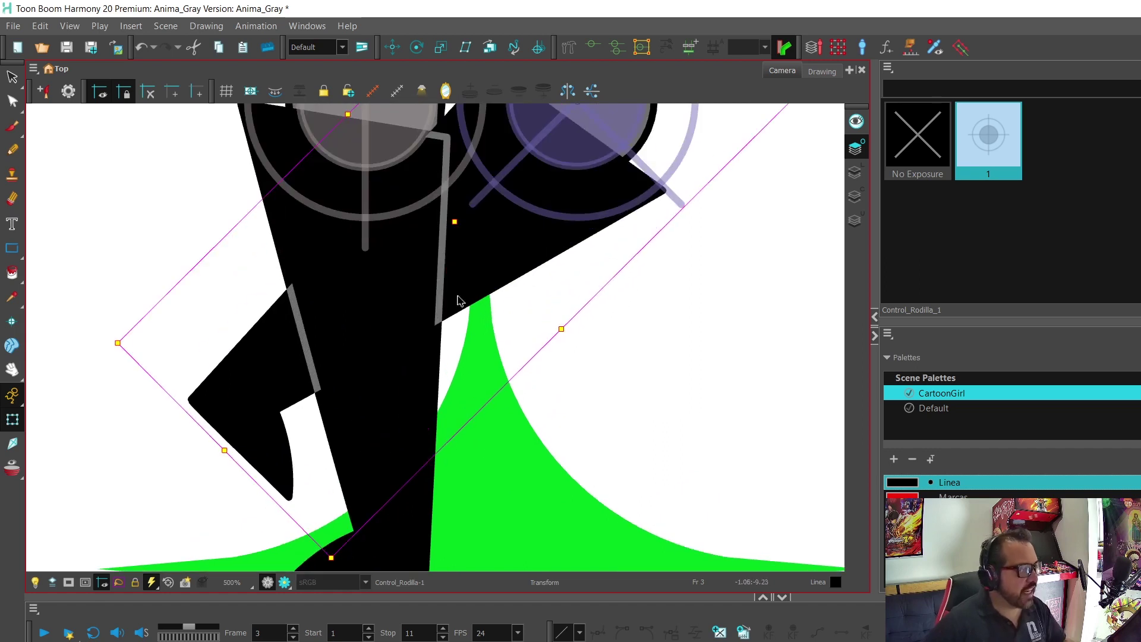
{"action": "scroll", "coordinate": [458, 300], "scroll_direction": "down", "scroll_amount": 1}
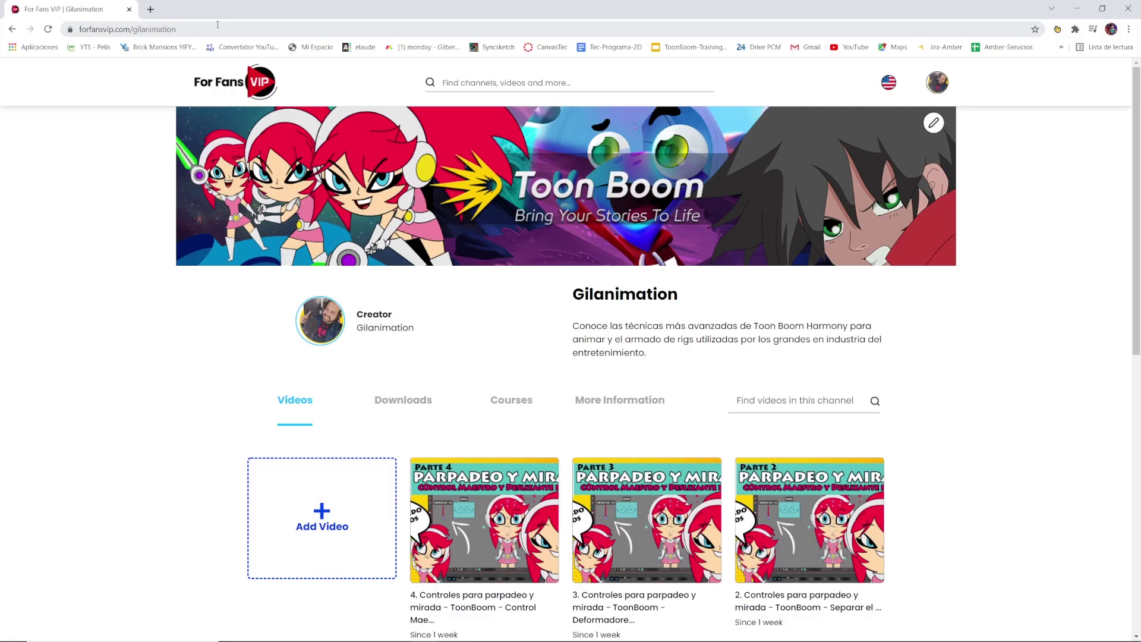
In the browser, open the Gilanimation channel's downloads and view the Star Butterfly Rig with Dinamic Springs & Walk Cycle.
{"action": "scroll", "coordinate": [410, 284], "scroll_direction": "down", "scroll_amount": 3}
{"action": "left_click", "coordinate": [410, 284]}
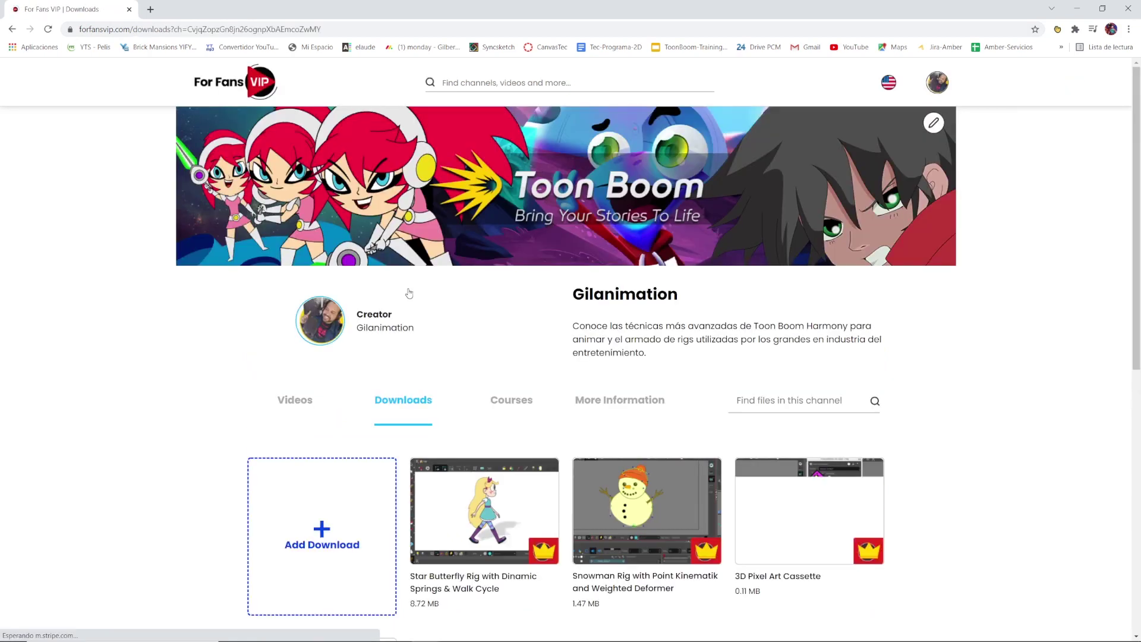
{"action": "scroll", "coordinate": [440, 288], "scroll_direction": "down", "scroll_amount": 4}
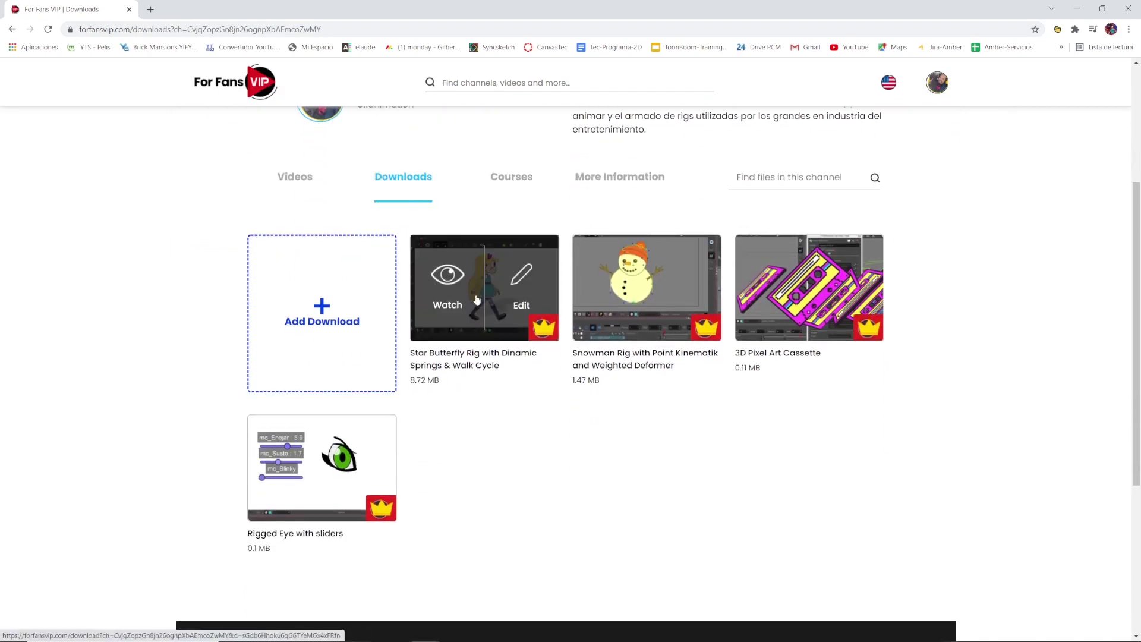
{"action": "left_click", "coordinate": [473, 293]}
{"action": "scroll", "coordinate": [521, 331], "scroll_direction": "down", "scroll_amount": 2}
Back in Toon Boom Harmony, preview the character's legs in Render View and return to OpenGL View.
{"action": "scroll", "coordinate": [521, 331], "scroll_direction": "down", "scroll_amount": 6}
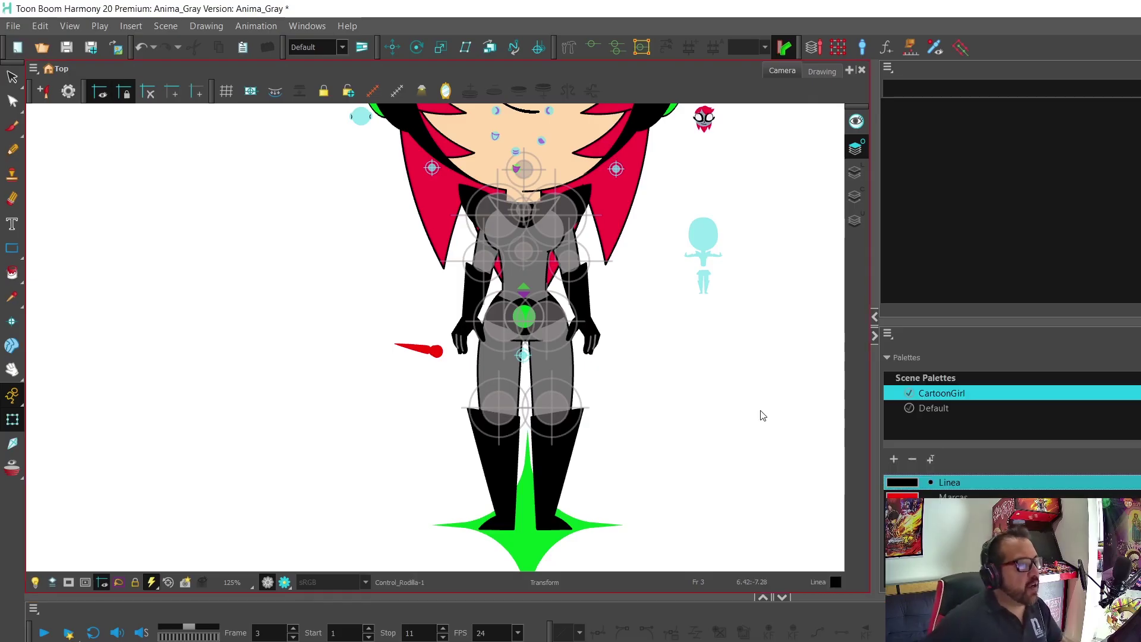
{"action": "scroll", "coordinate": [763, 416], "scroll_direction": "down", "scroll_amount": 3}
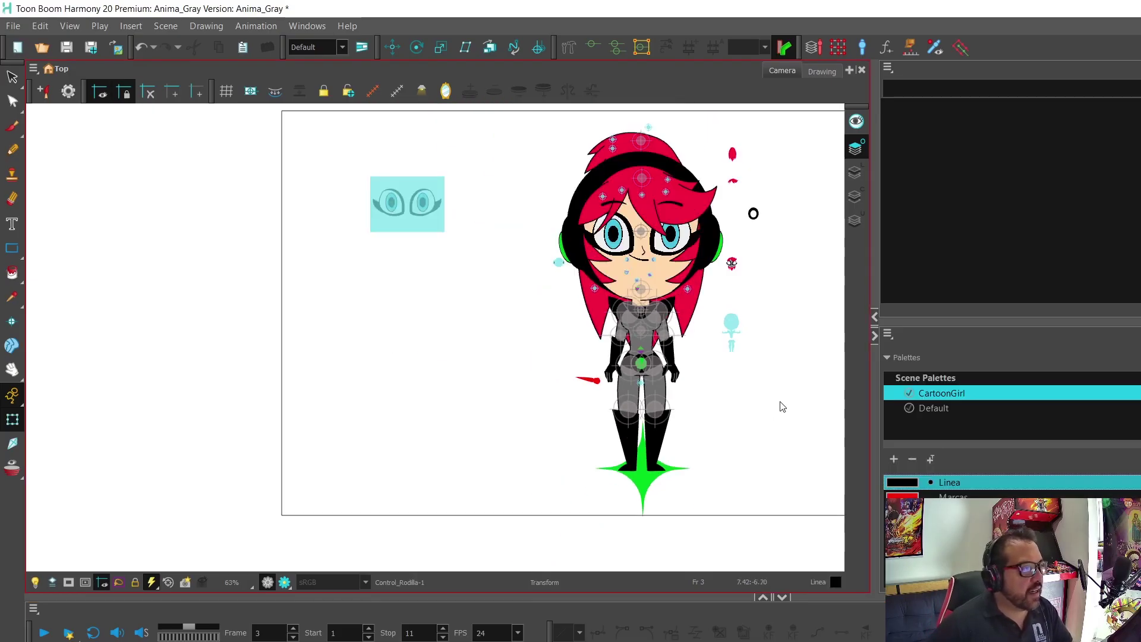
{"action": "scroll", "coordinate": [773, 410], "scroll_direction": "up", "scroll_amount": 1}
{"action": "scroll", "coordinate": [756, 371], "scroll_direction": "up", "scroll_amount": 2}
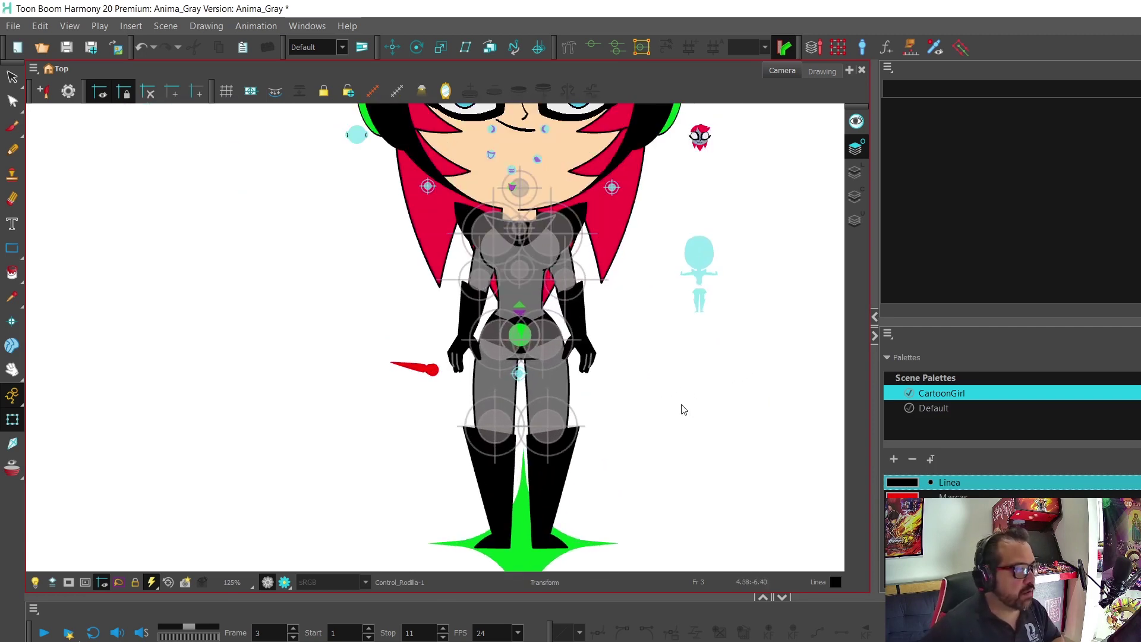
{"action": "scroll", "coordinate": [634, 356], "scroll_direction": "up", "scroll_amount": 3}
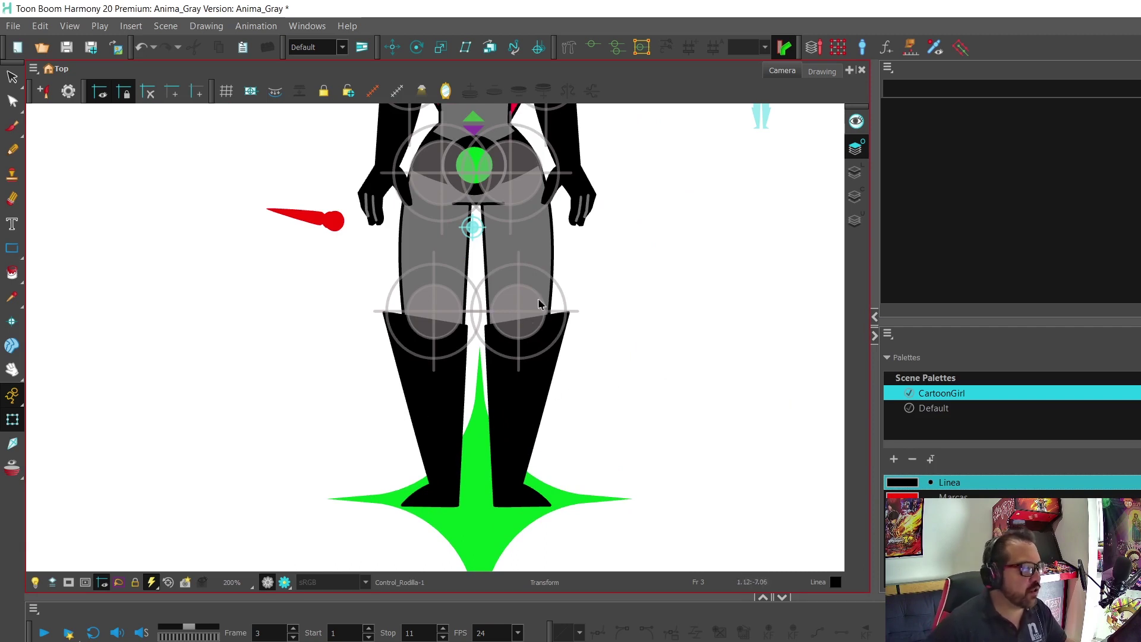
{"action": "left_click", "coordinate": [285, 582]}
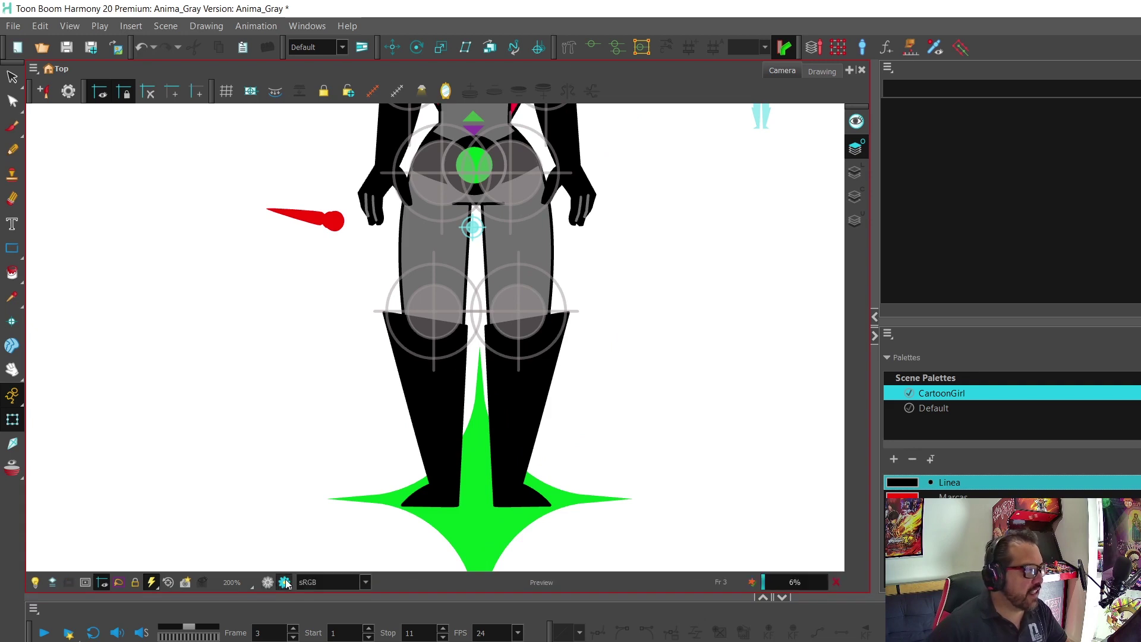
{"action": "left_click", "coordinate": [267, 582]}
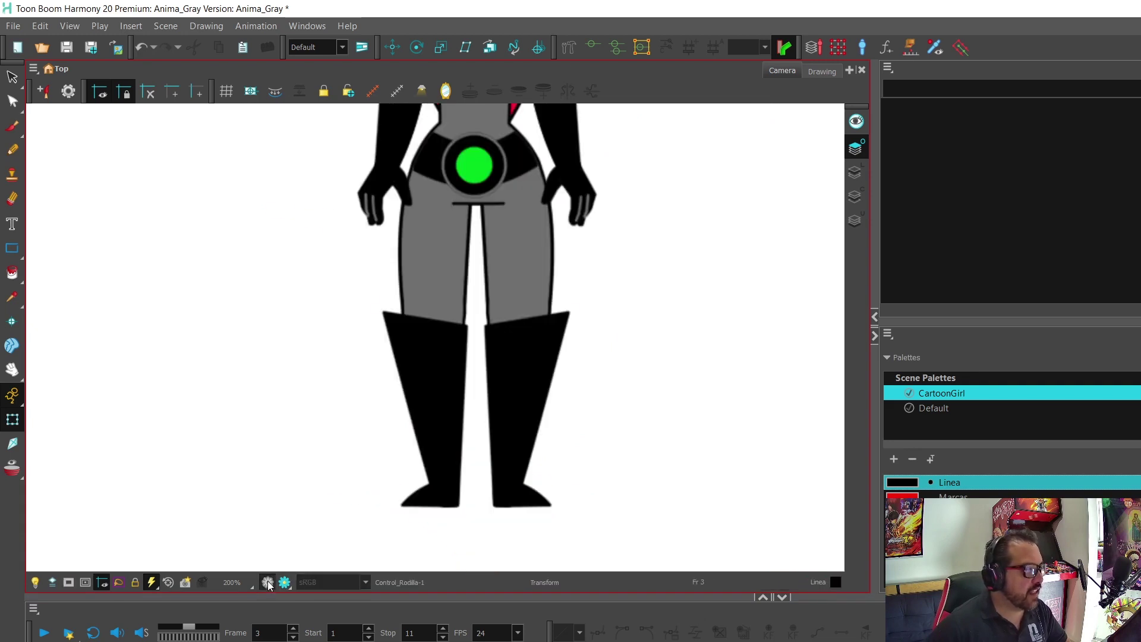
Bend one lower leg behind the other boot with its knee control to inspect the overlap, and undo the rotations.
{"action": "left_click", "coordinate": [530, 314]}
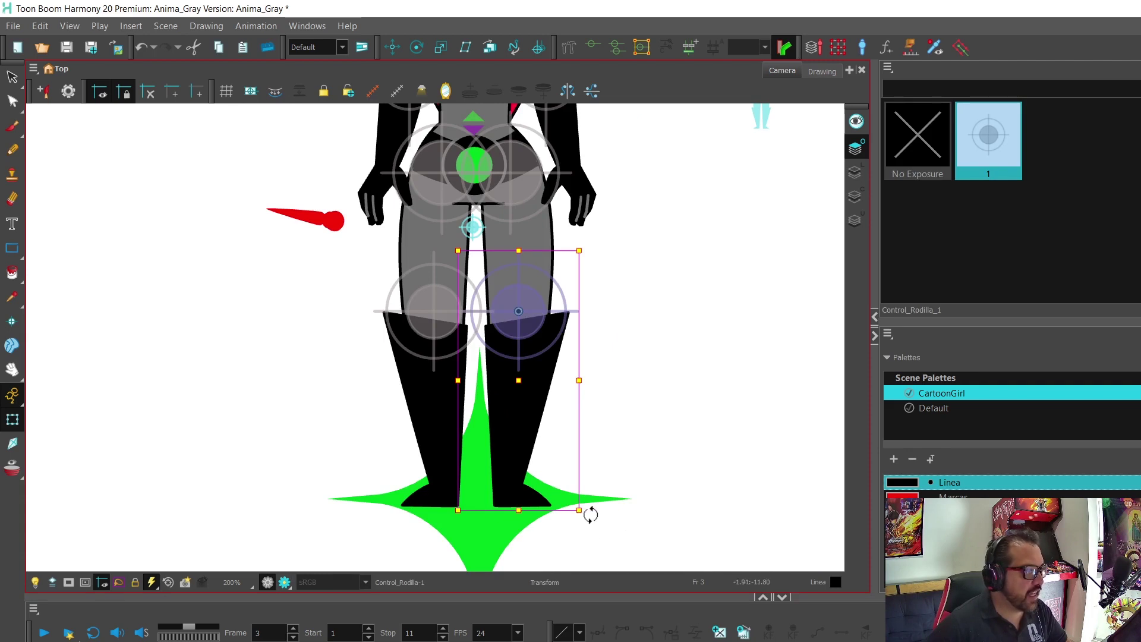
{"action": "mouse_move", "coordinate": [590, 514]}
{"action": "left_mouse_down"}
{"action": "mouse_move", "coordinate": [386, 458]}
{"action": "mouse_move", "coordinate": [445, 509]}
{"action": "mouse_move", "coordinate": [420, 493]}
{"action": "left_mouse_up"}
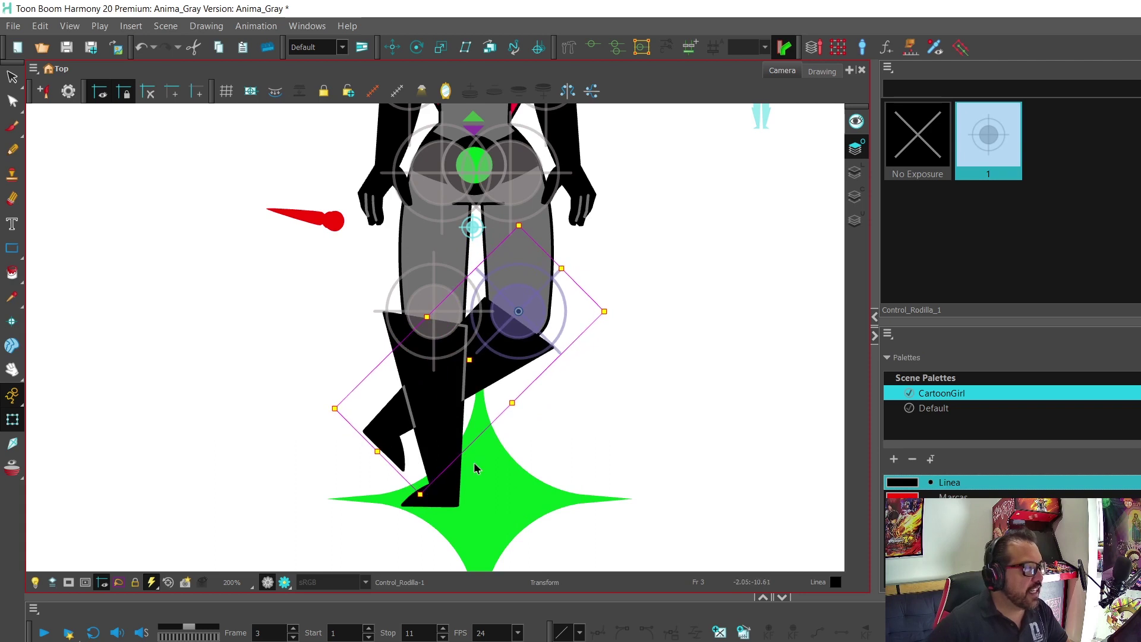
{"action": "scroll", "coordinate": [482, 457], "scroll_direction": "up", "scroll_amount": 3}
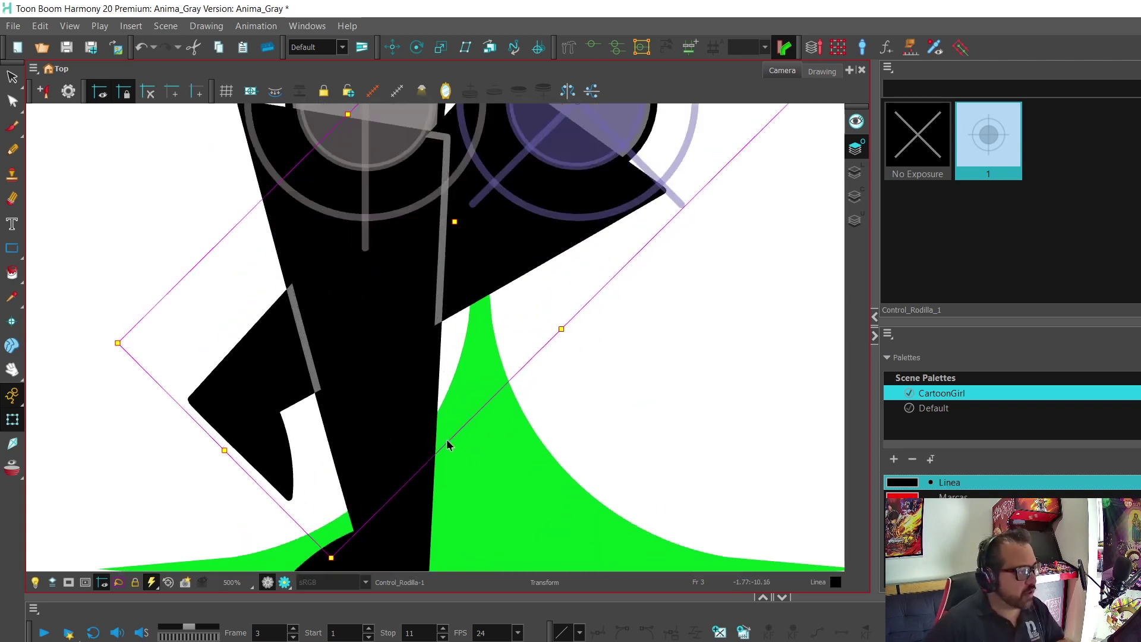
{"action": "scroll", "coordinate": [457, 294], "scroll_direction": "down", "scroll_amount": 1}
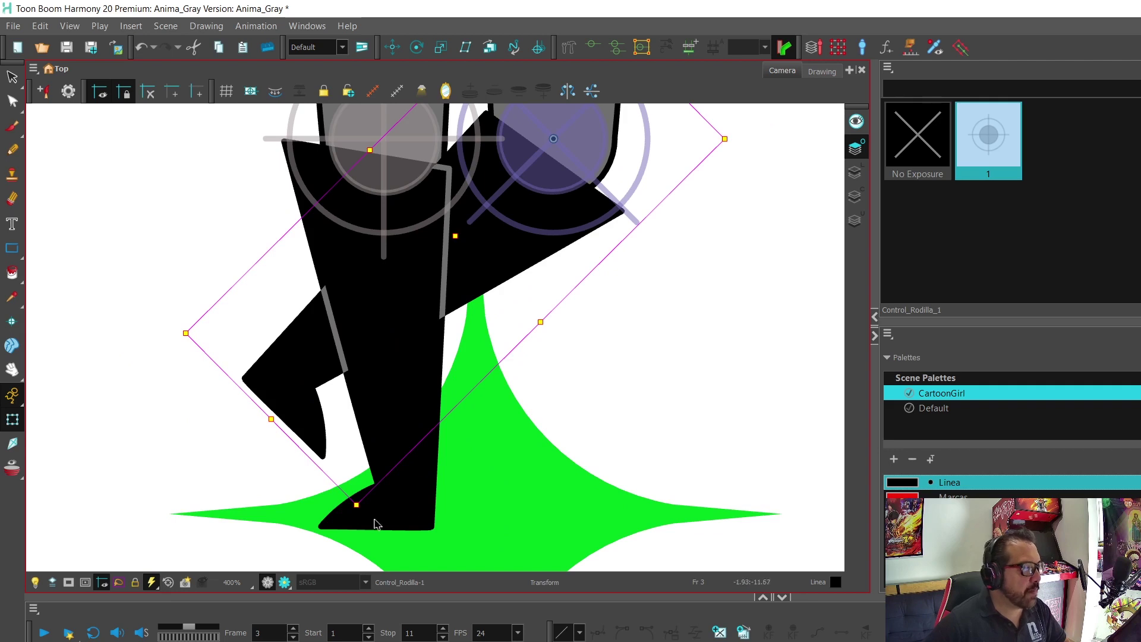
{"action": "mouse_move", "coordinate": [364, 509]}
{"action": "left_mouse_down"}
{"action": "mouse_move", "coordinate": [620, 544]}
{"action": "mouse_move", "coordinate": [362, 512]}
{"action": "mouse_move", "coordinate": [520, 557]}
{"action": "mouse_move", "coordinate": [341, 517]}
{"action": "left_mouse_up"}
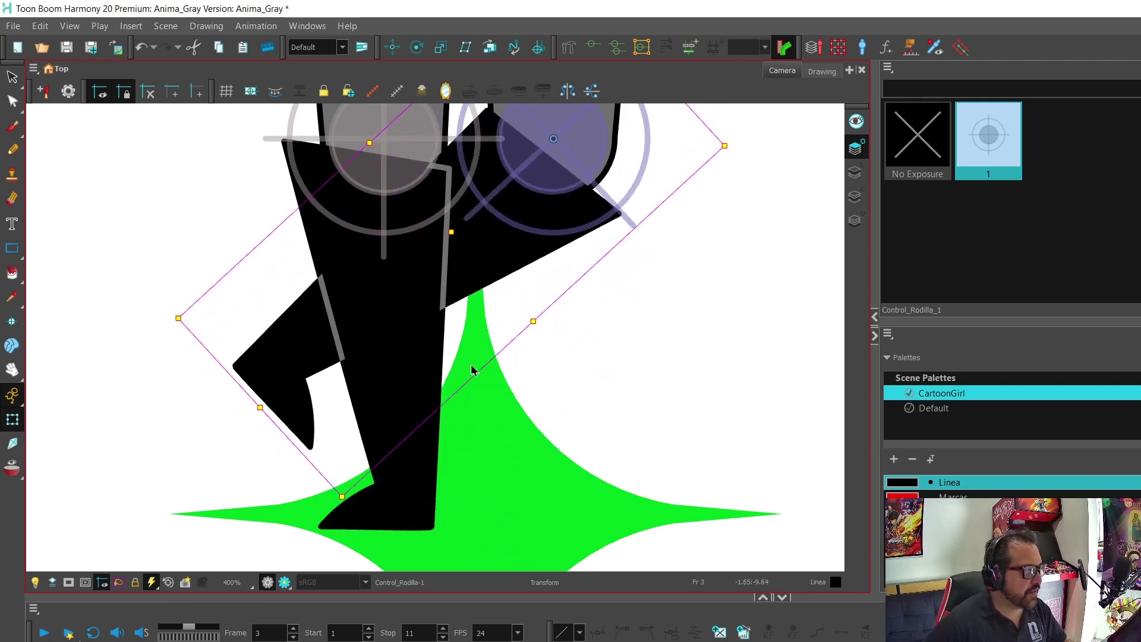
{"action": "scroll", "coordinate": [471, 370], "scroll_direction": "down", "scroll_amount": 2}
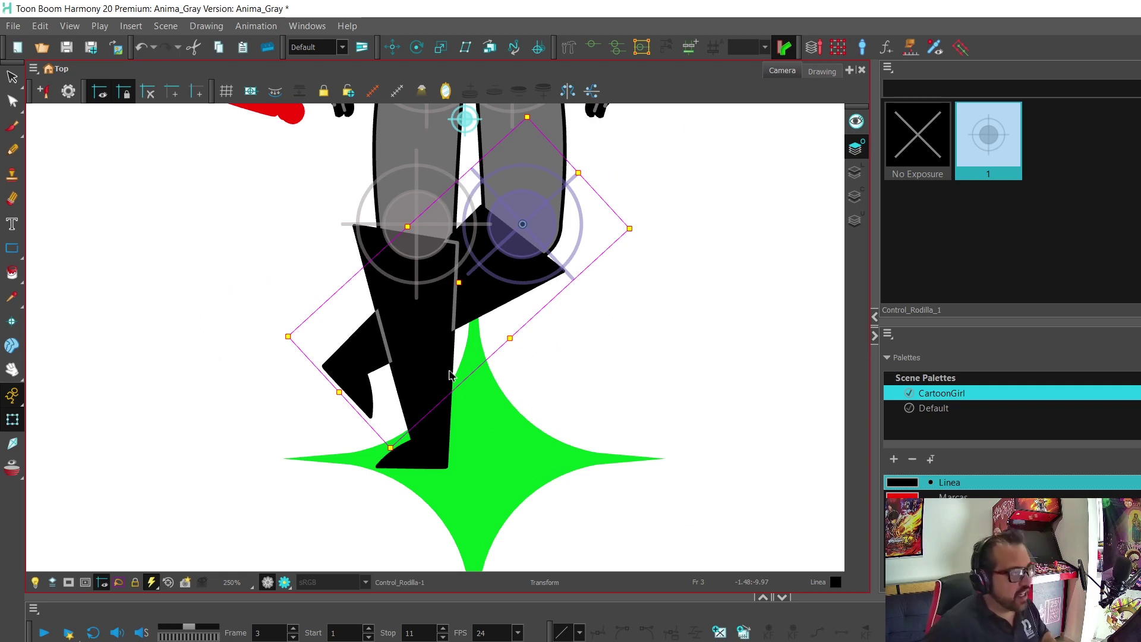
{"action": "key", "text": "ctrl+z"}
{"action": "key", "text": "ctrl+z"}
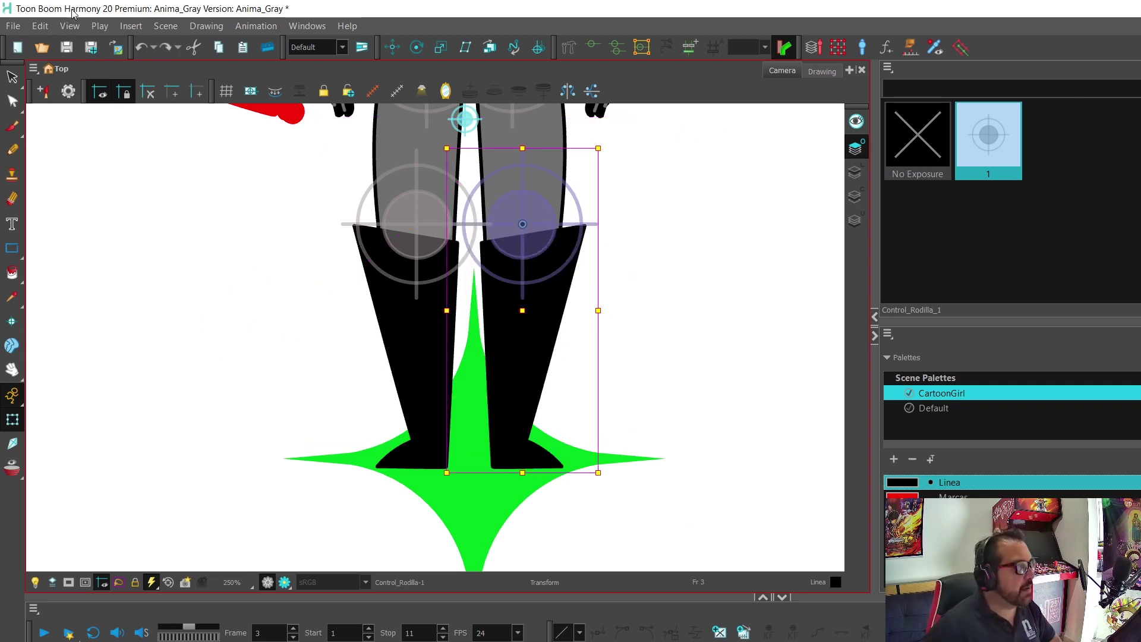
Open the recent scene Anima_Selftraced_Boots.xstage, discarding the current scene's changes, and go to frame 3.
{"action": "left_click", "coordinate": [13, 25]}
{"action": "mouse_move", "coordinate": [37, 75]}
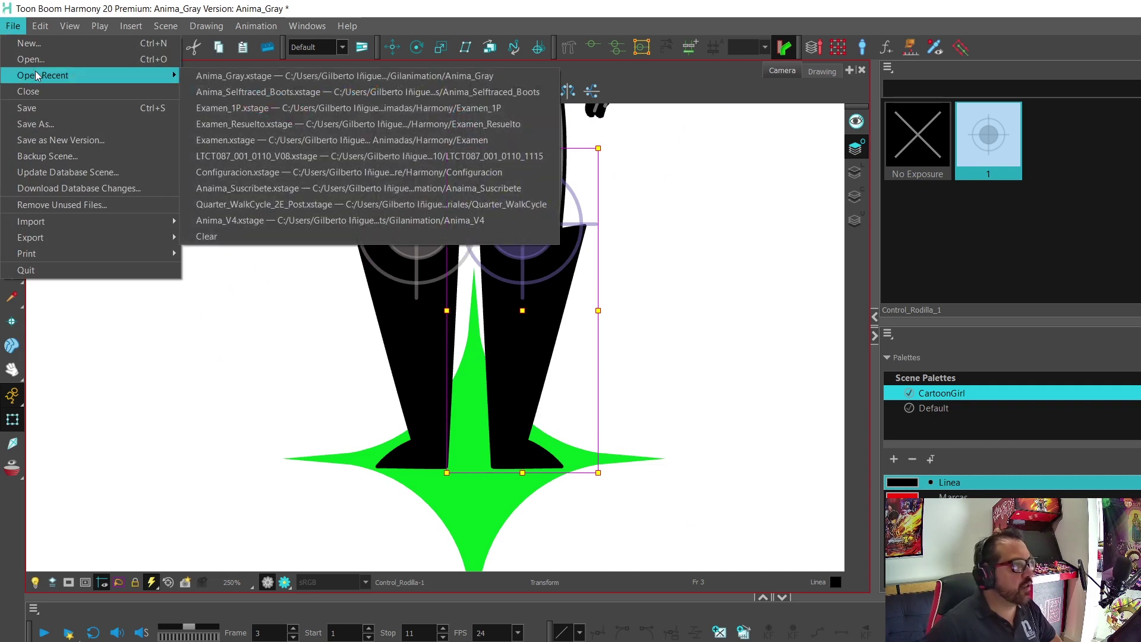
{"action": "left_click", "coordinate": [384, 92]}
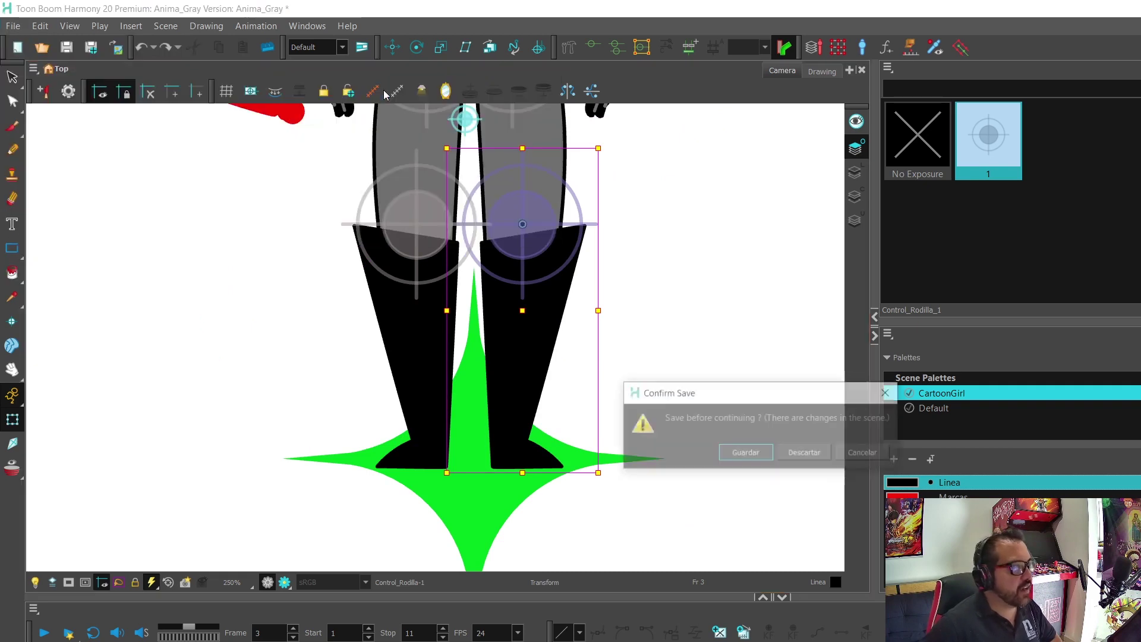
{"action": "left_click", "coordinate": [804, 451]}
{"action": "key", "text": "period"}
{"action": "key", "text": "period"}
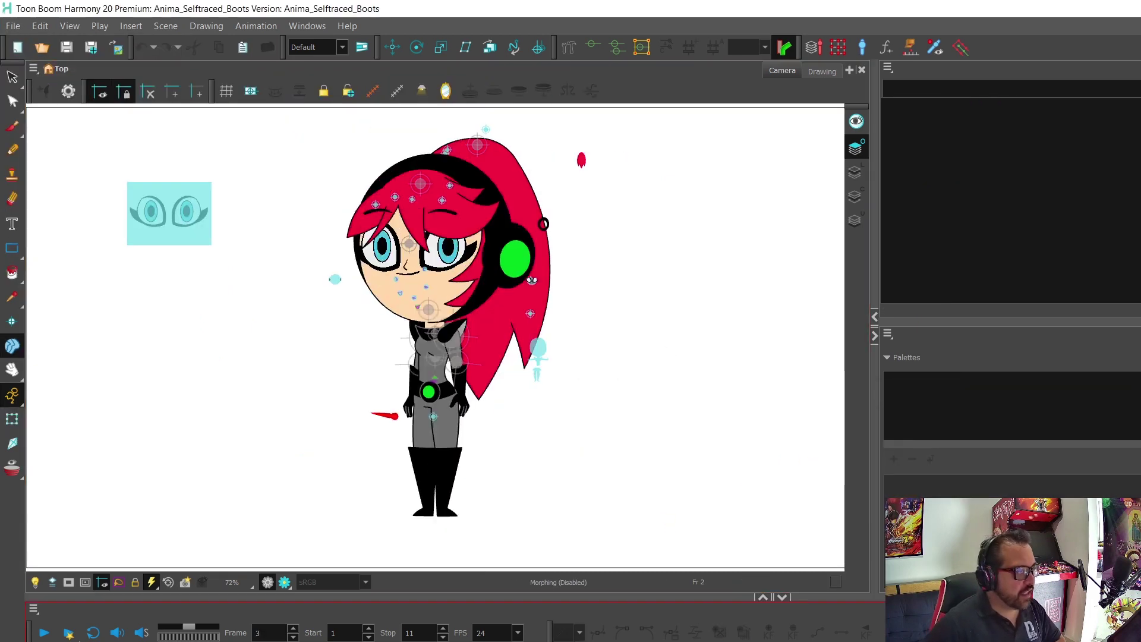
{"action": "key", "text": "shift+z"}
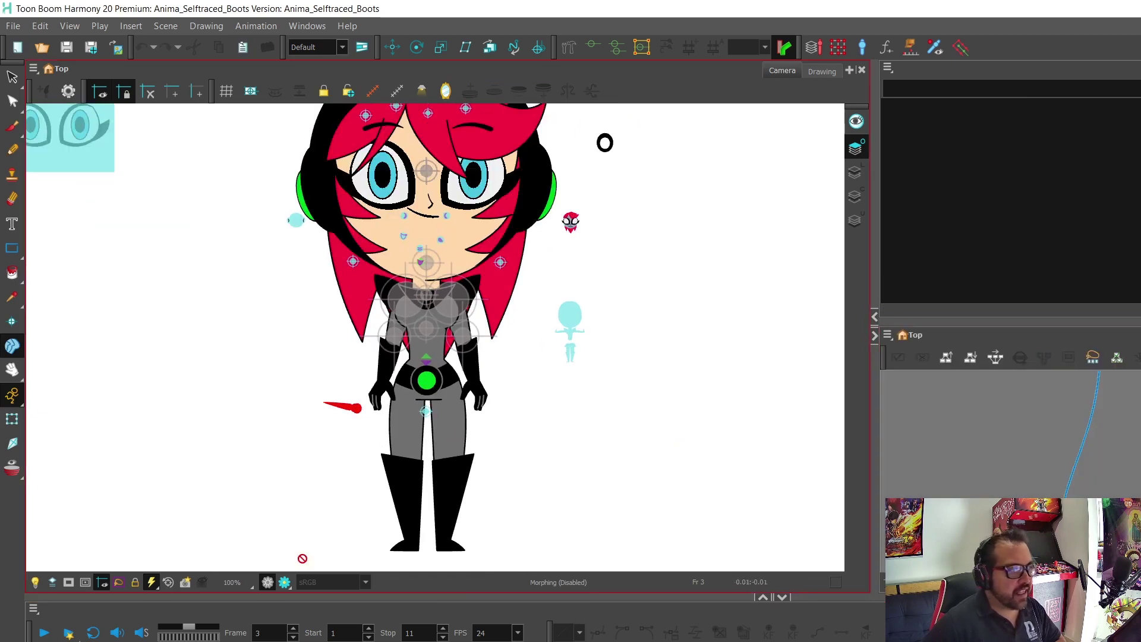
Select the Bota_Der boot with the Transform tool and widen the Node View to show the boot nodes.
{"action": "left_click", "coordinate": [12, 420]}
{"action": "left_click", "coordinate": [460, 488]}
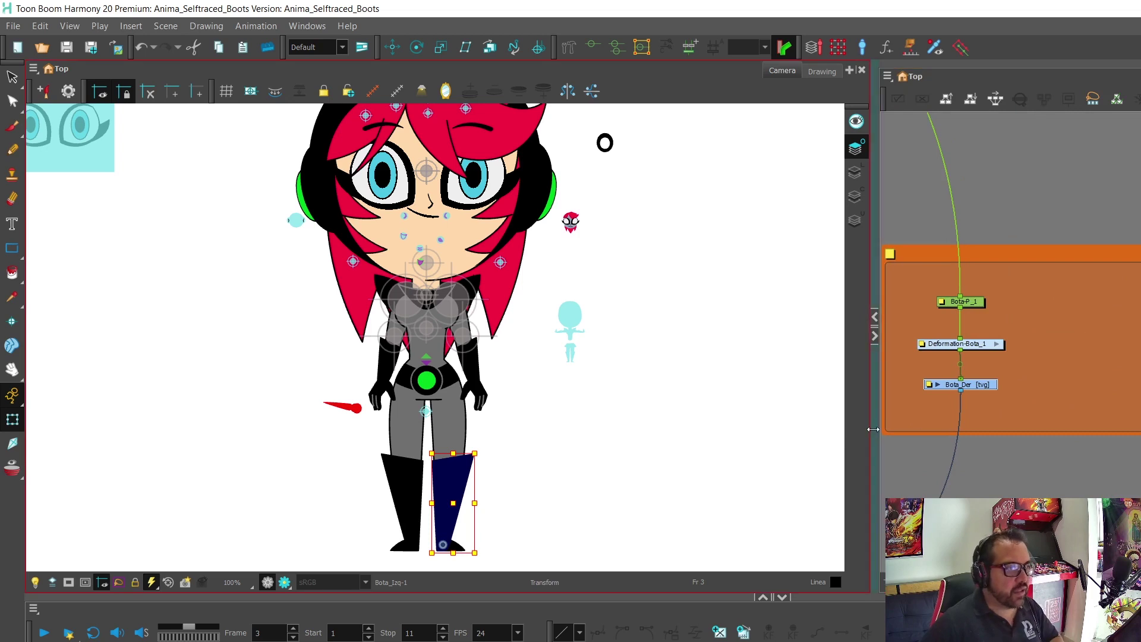
{"action": "left_click_drag", "start_coordinate": [874, 435], "coordinate": [659, 437]}
{"action": "left_click_drag", "start_coordinate": [999, 445], "coordinate": [874, 456]}
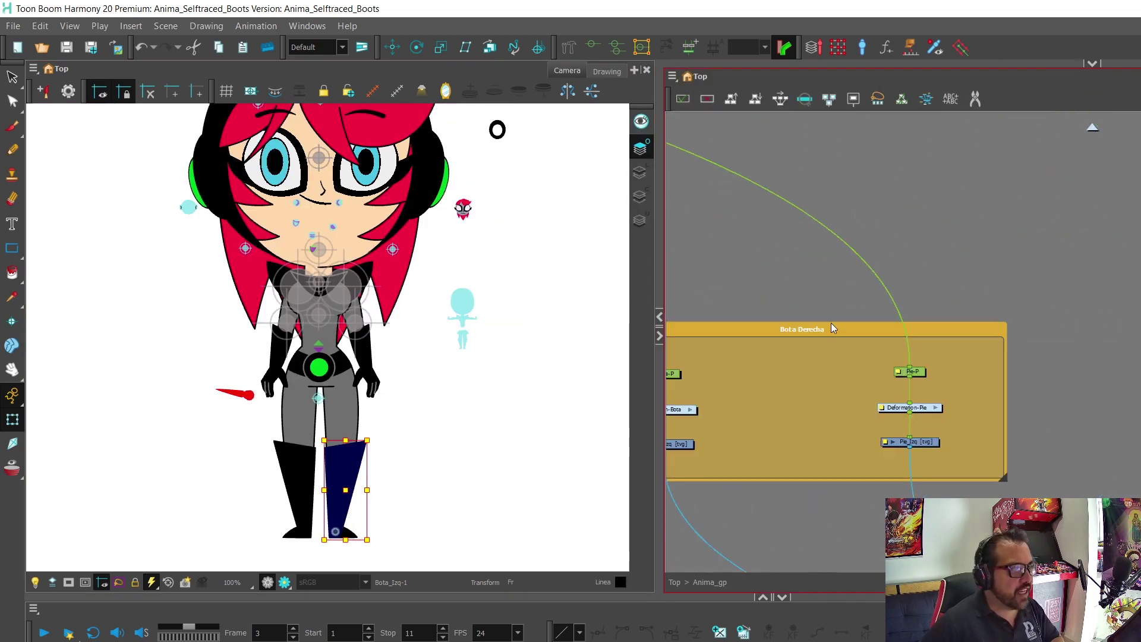
Examine both boots in the Camera View and their node groups, including Bota Derecha, in the Node View.
{"action": "left_click", "coordinate": [294, 482]}
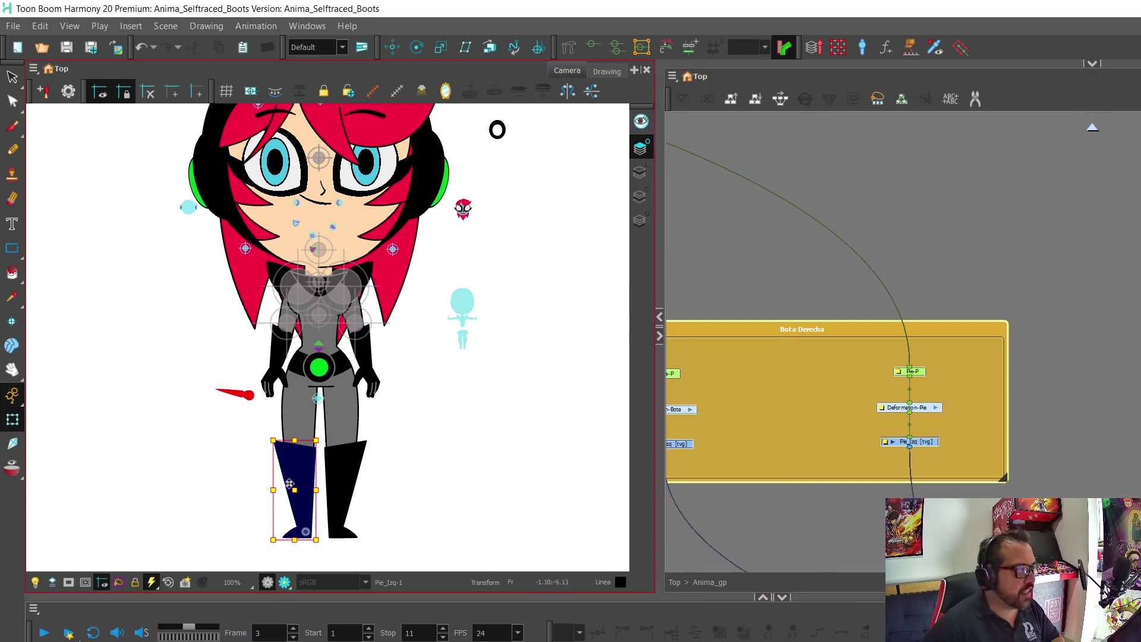
{"action": "scroll", "coordinate": [290, 484], "scroll_direction": "up", "scroll_amount": 3}
{"action": "scroll", "coordinate": [313, 453], "scroll_direction": "down", "scroll_amount": 3}
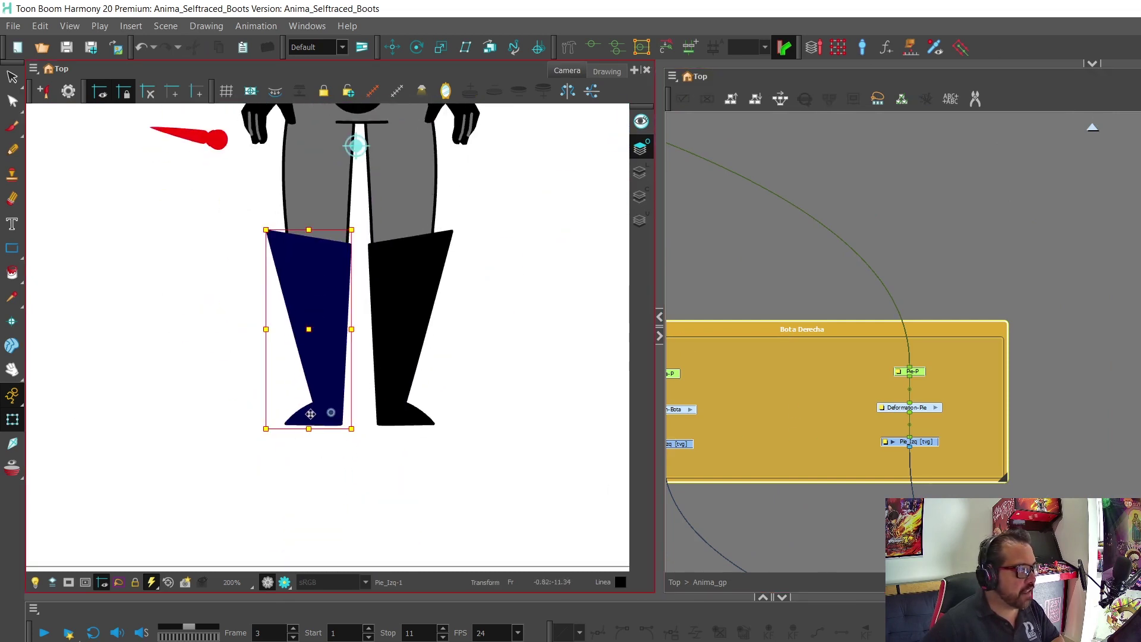
{"action": "left_click", "coordinate": [989, 286]}
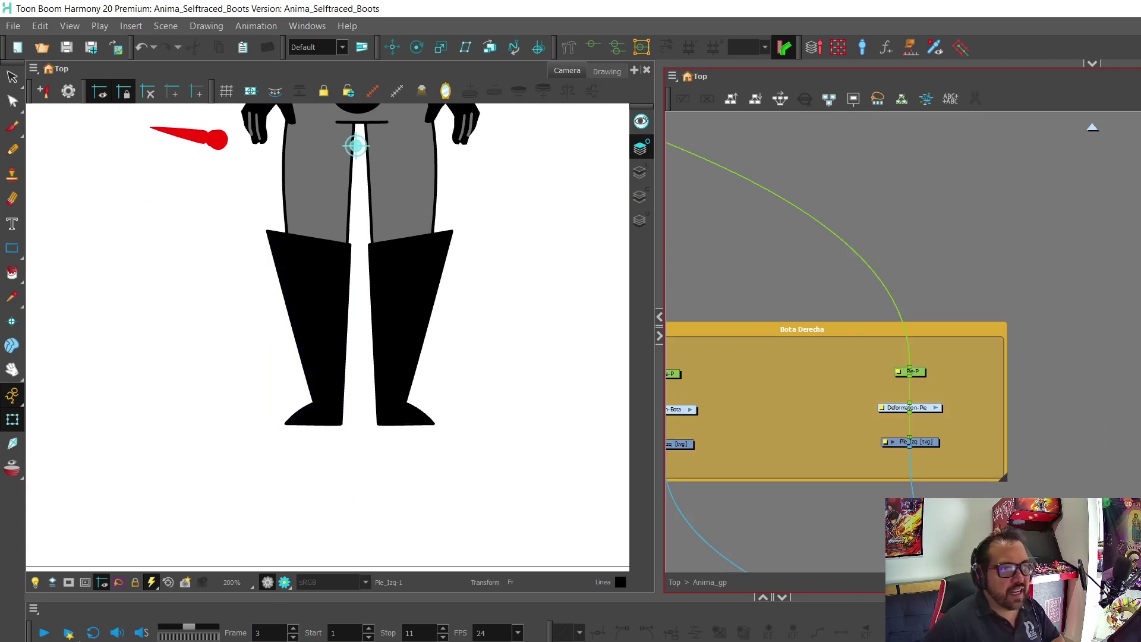
{"action": "left_click_drag", "start_coordinate": [989, 286], "coordinate": [844, 267]}
{"action": "left_click", "coordinate": [1081, 309]}
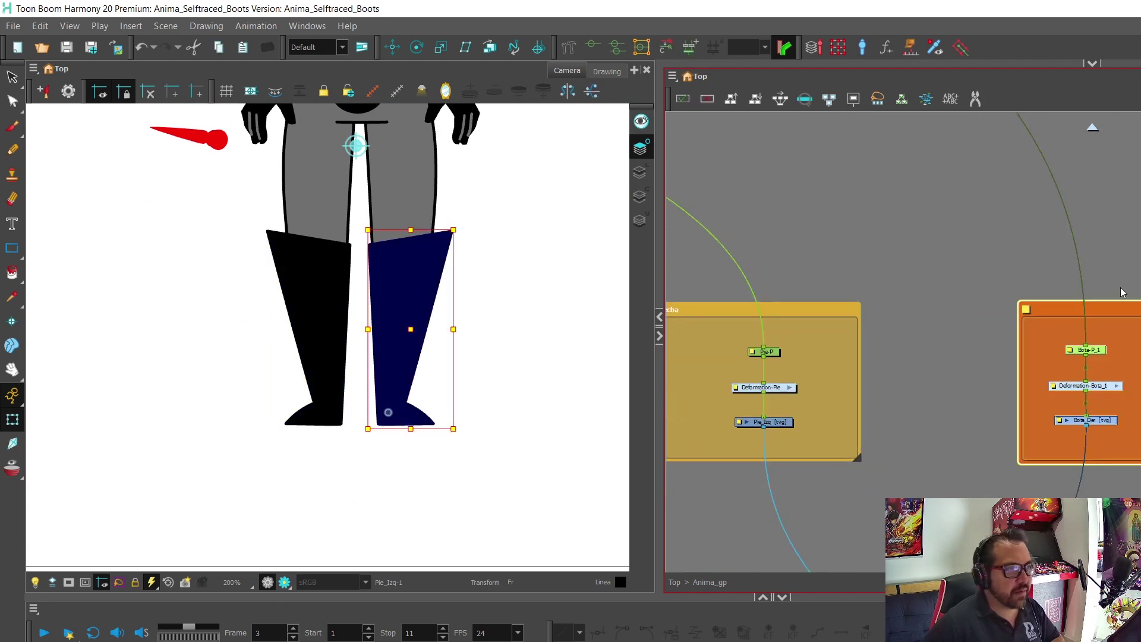
{"action": "mouse_move", "coordinate": [1129, 270]}
{"action": "left_mouse_down"}
{"action": "mouse_move", "coordinate": [1122, 263]}
{"action": "mouse_move", "coordinate": [1140, 284]}
{"action": "left_mouse_up"}
{"action": "left_click_drag", "start_coordinate": [898, 269], "coordinate": [924, 265]}
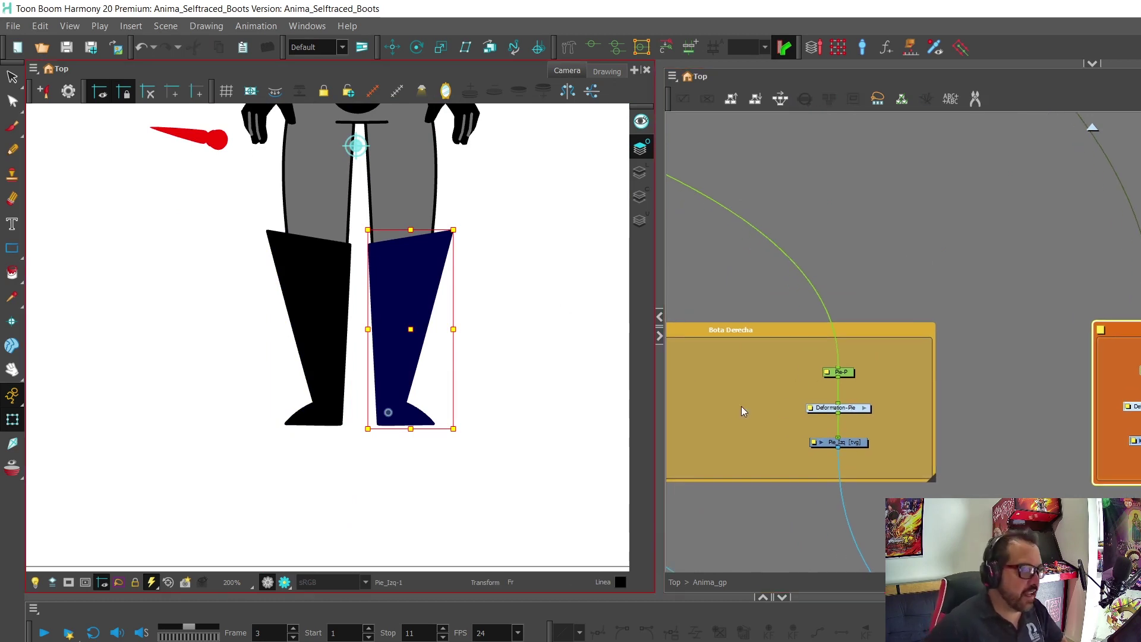
{"action": "left_click_drag", "start_coordinate": [1019, 287], "coordinate": [1045, 208]}
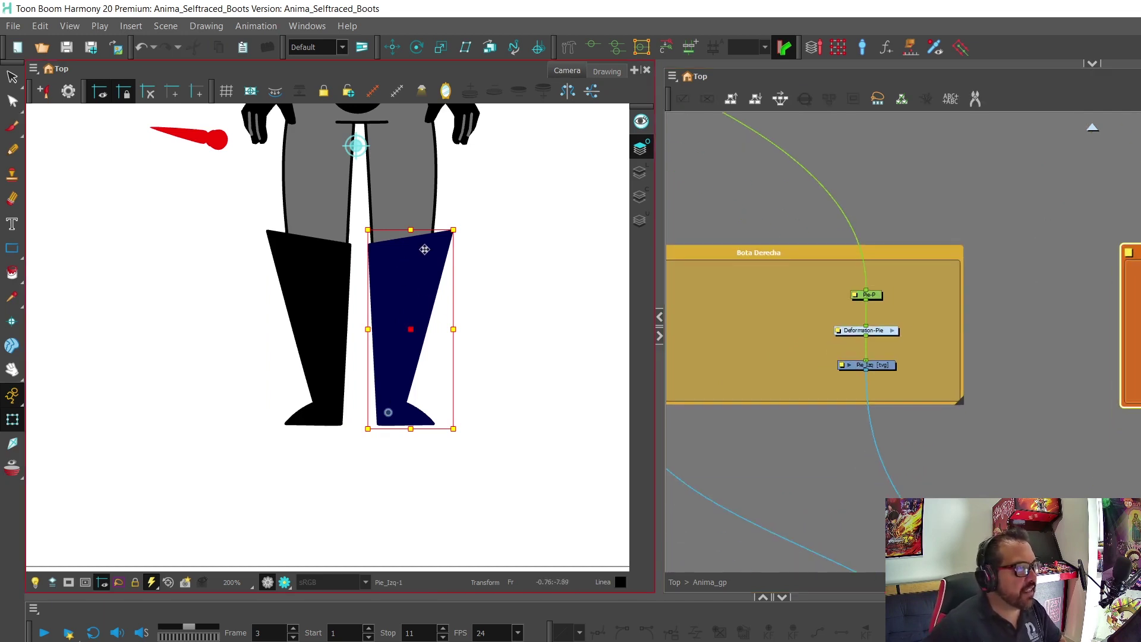
Show the Pie_Izq foot drawing in the Drawing View and compare its Line Art and Colour Art layers.
{"action": "left_click", "coordinate": [606, 71]}
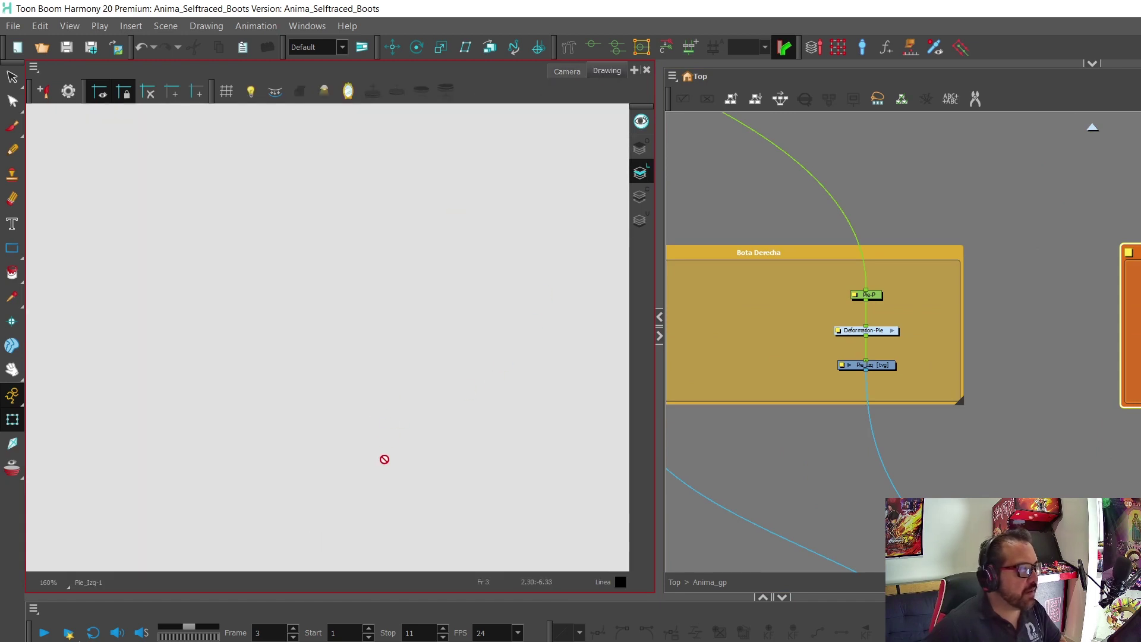
{"action": "left_click_drag", "start_coordinate": [317, 368], "coordinate": [363, 330]}
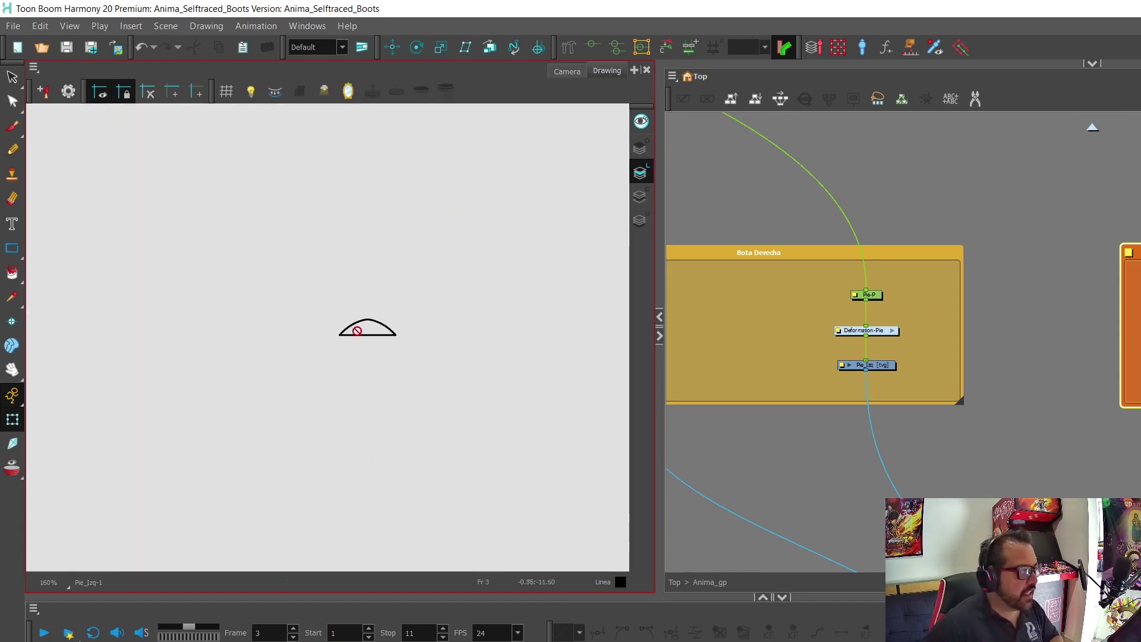
{"action": "scroll", "coordinate": [363, 330], "scroll_direction": "up", "scroll_amount": 2}
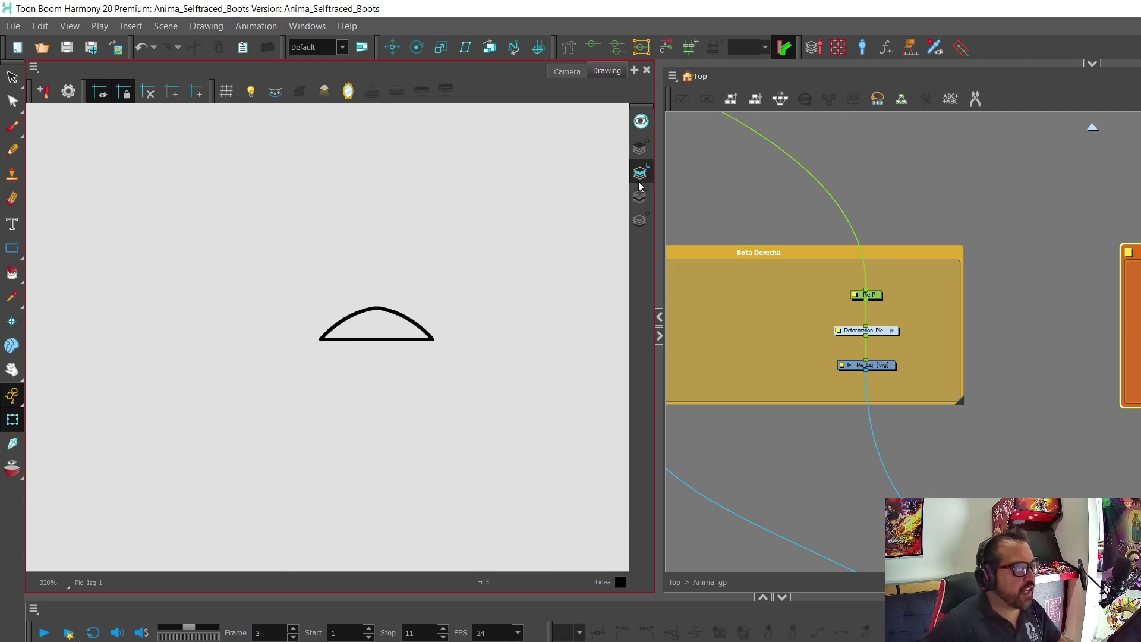
{"action": "left_click", "coordinate": [639, 196]}
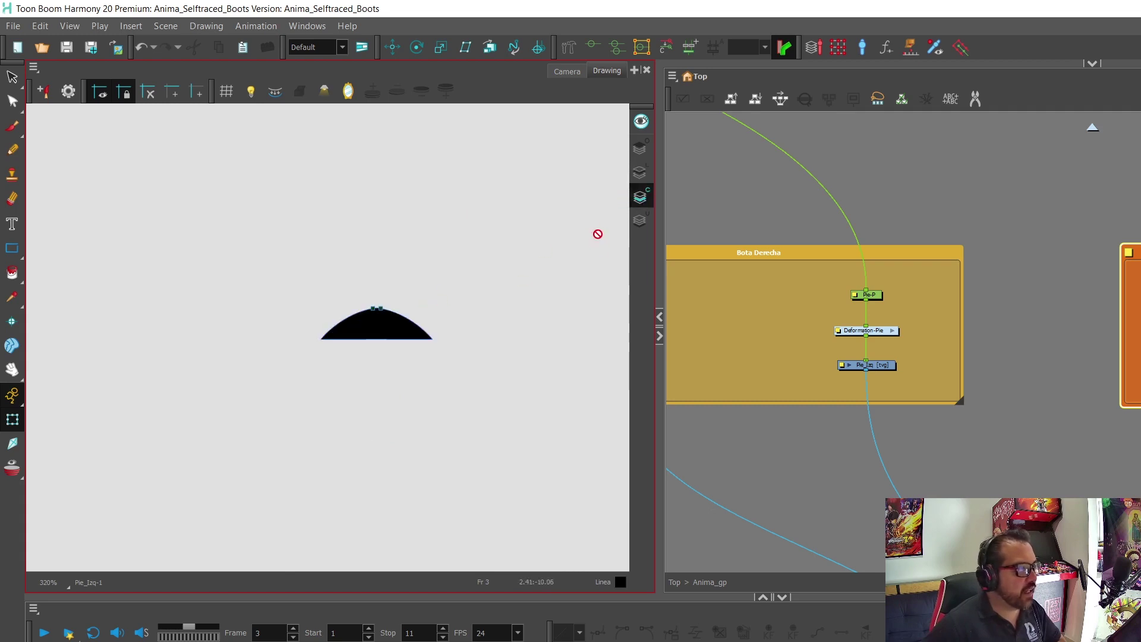
{"action": "left_click", "coordinate": [639, 172]}
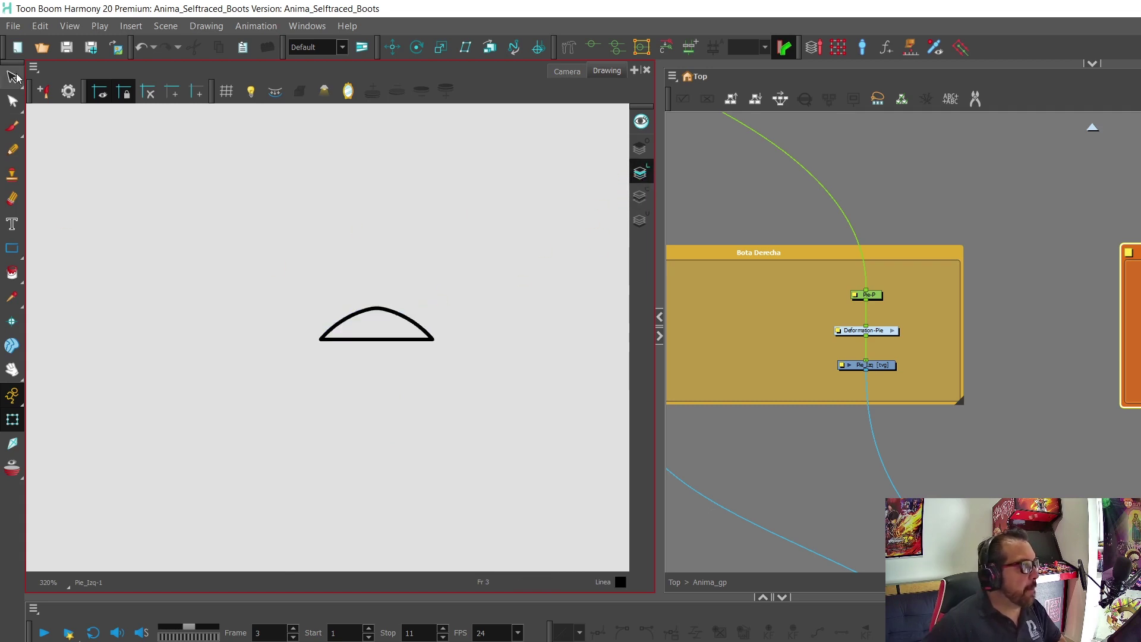
Copy the whole foot outline from the Pie_Izq Line Art layer and paste it into the Overlay layer.
{"action": "left_click", "coordinate": [13, 76]}
{"action": "mouse_move", "coordinate": [475, 331]}
{"action": "left_mouse_down"}
{"action": "mouse_move", "coordinate": [255, 293]}
{"action": "mouse_move", "coordinate": [427, 409]}
{"action": "left_mouse_up"}
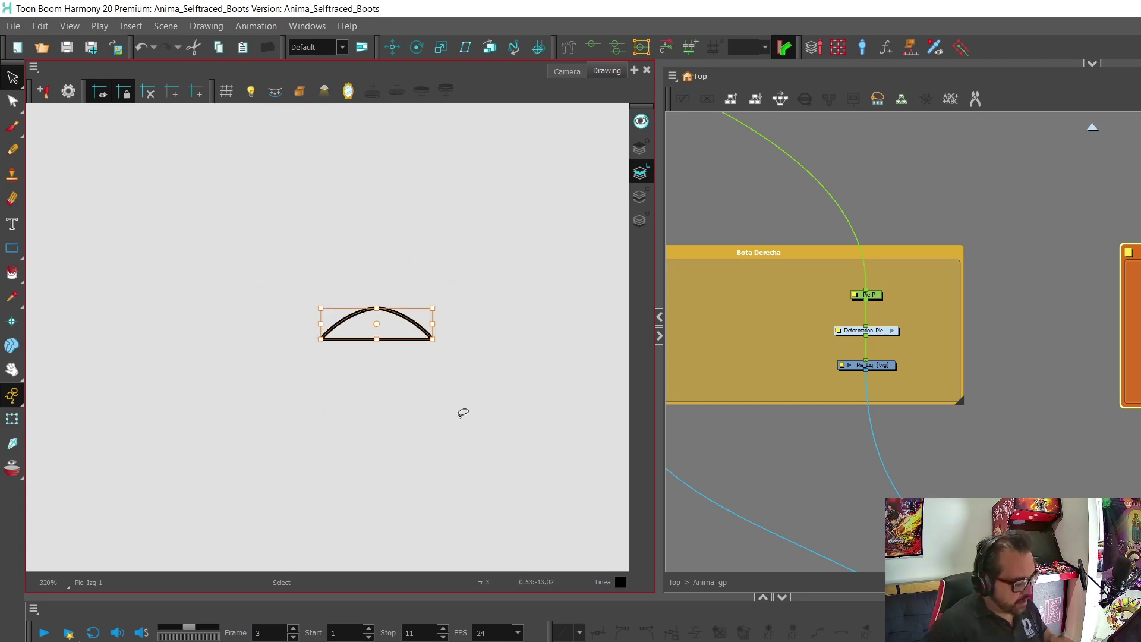
{"action": "left_click", "coordinate": [639, 148]}
{"action": "key", "text": "ctrl+v"}
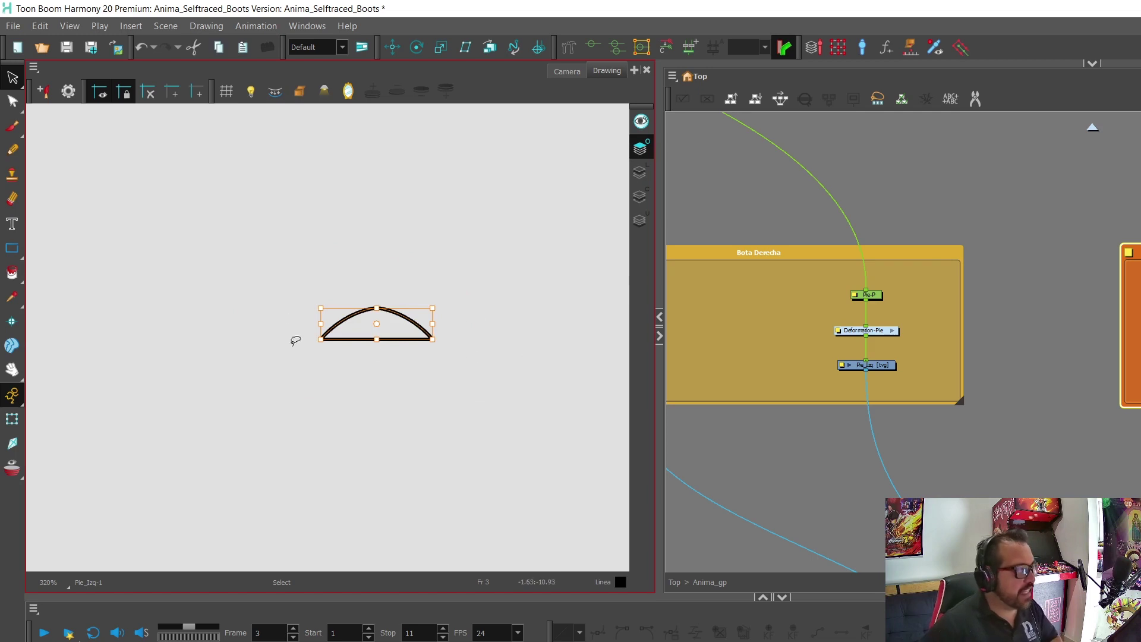
Recolour the pasted foot outline on the Pie_Izq Overlay layer with the Metal swatch of the CartoonGirl palette.
{"action": "left_click", "coordinate": [741, 364]}
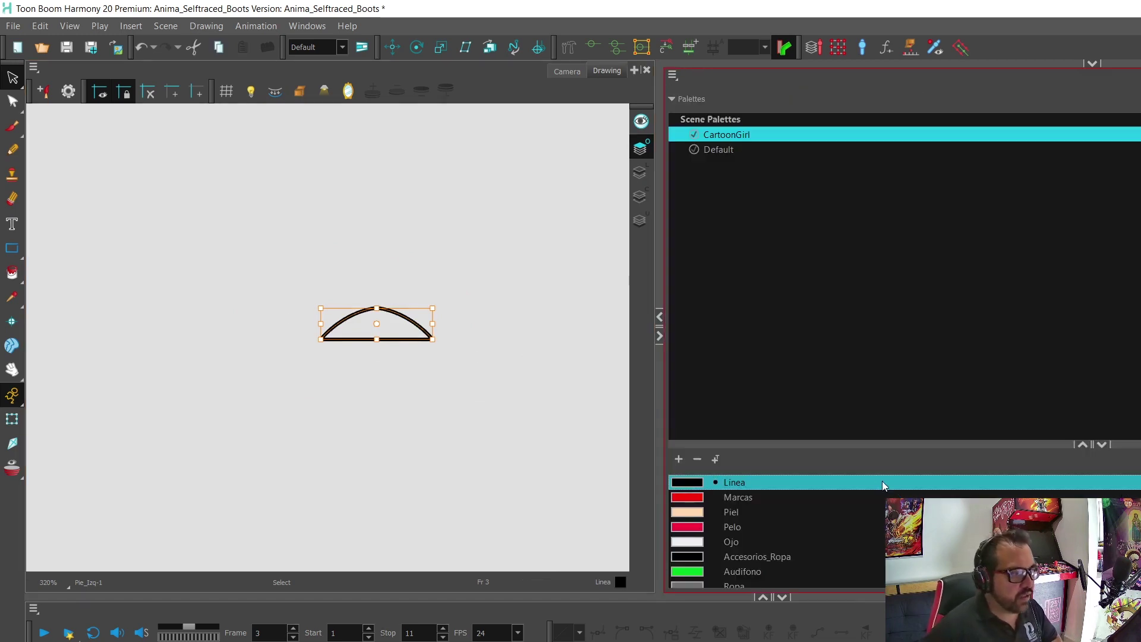
{"action": "left_click_drag", "start_coordinate": [832, 441], "coordinate": [861, 338]}
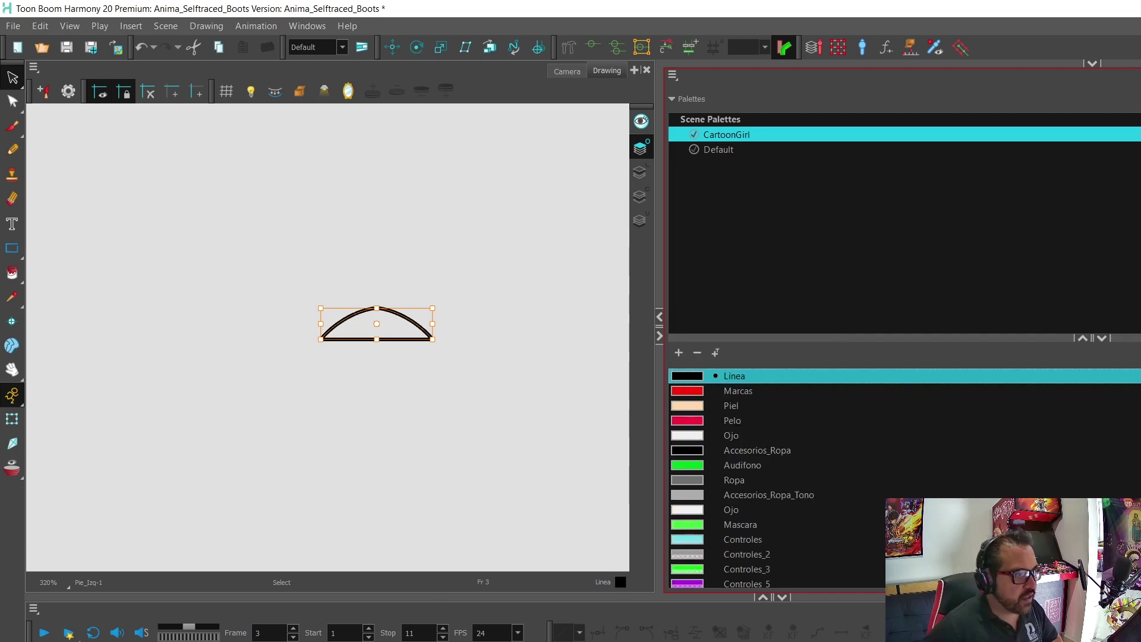
{"action": "scroll", "coordinate": [772, 475], "scroll_direction": "down", "scroll_amount": 3}
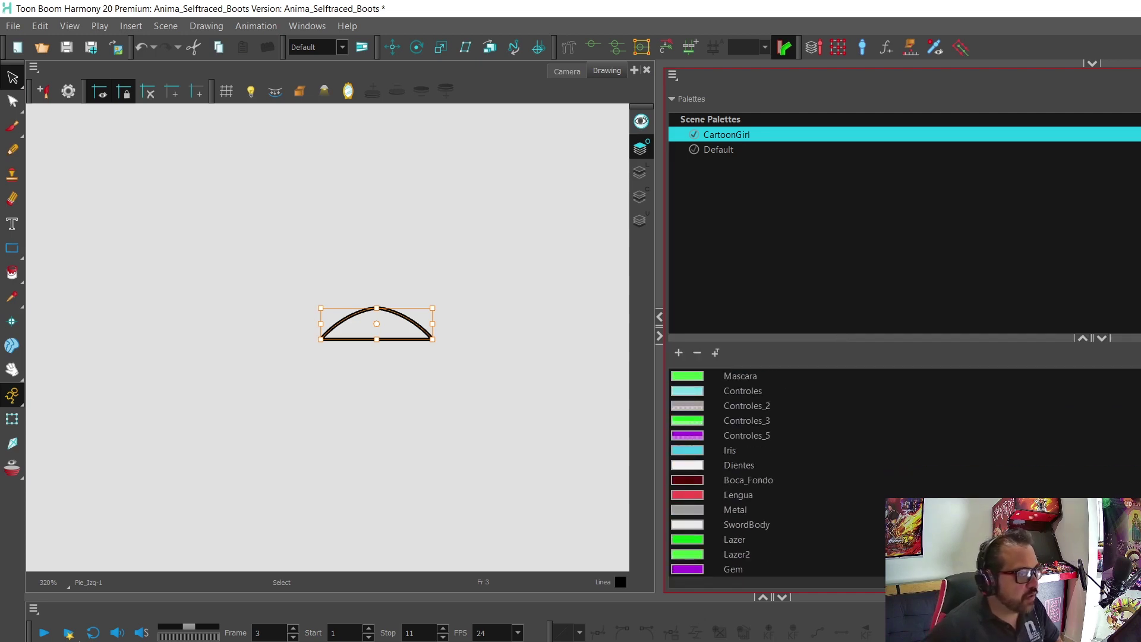
{"action": "scroll", "coordinate": [772, 476], "scroll_direction": "up", "scroll_amount": 3}
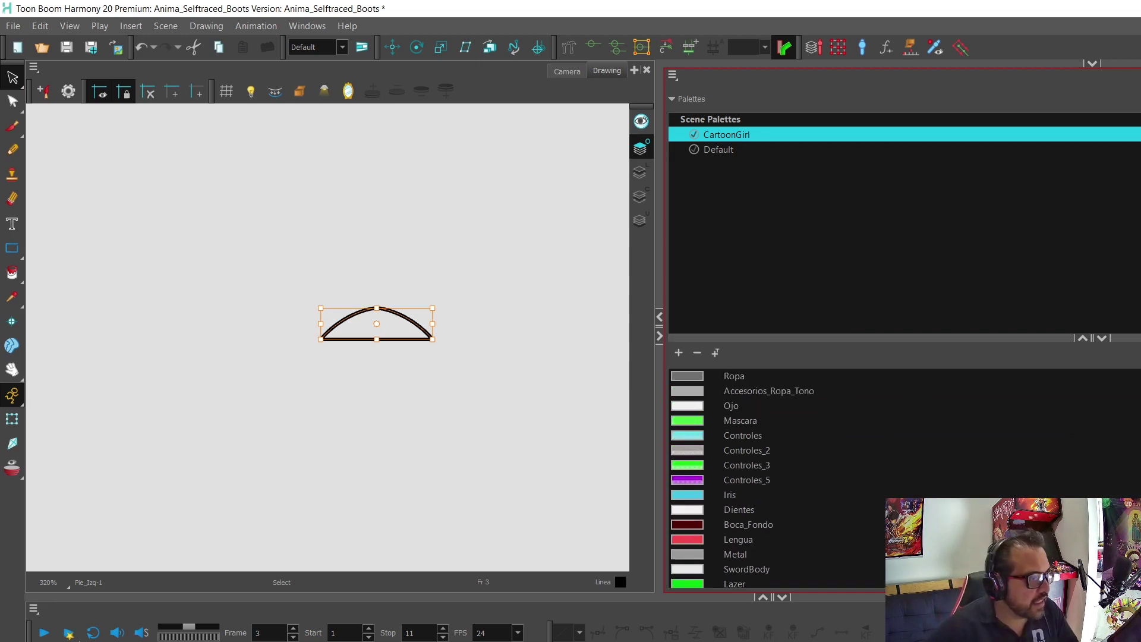
{"action": "scroll", "coordinate": [772, 475], "scroll_direction": "up", "scroll_amount": 3}
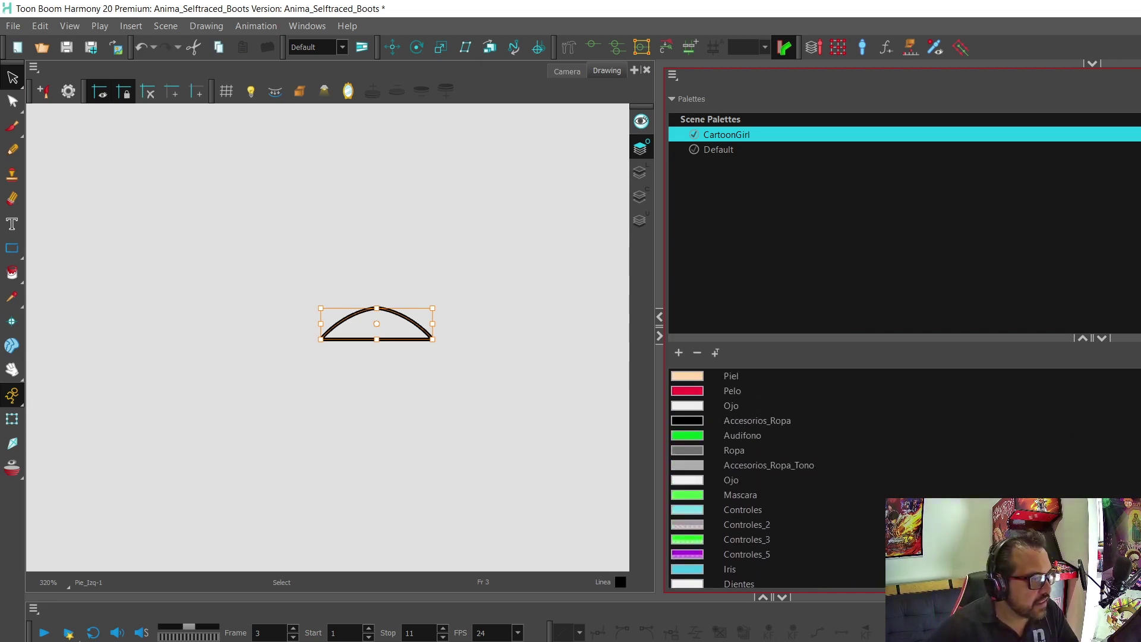
{"action": "scroll", "coordinate": [772, 476], "scroll_direction": "down", "scroll_amount": 3}
{"action": "scroll", "coordinate": [772, 476], "scroll_direction": "down", "scroll_amount": 2}
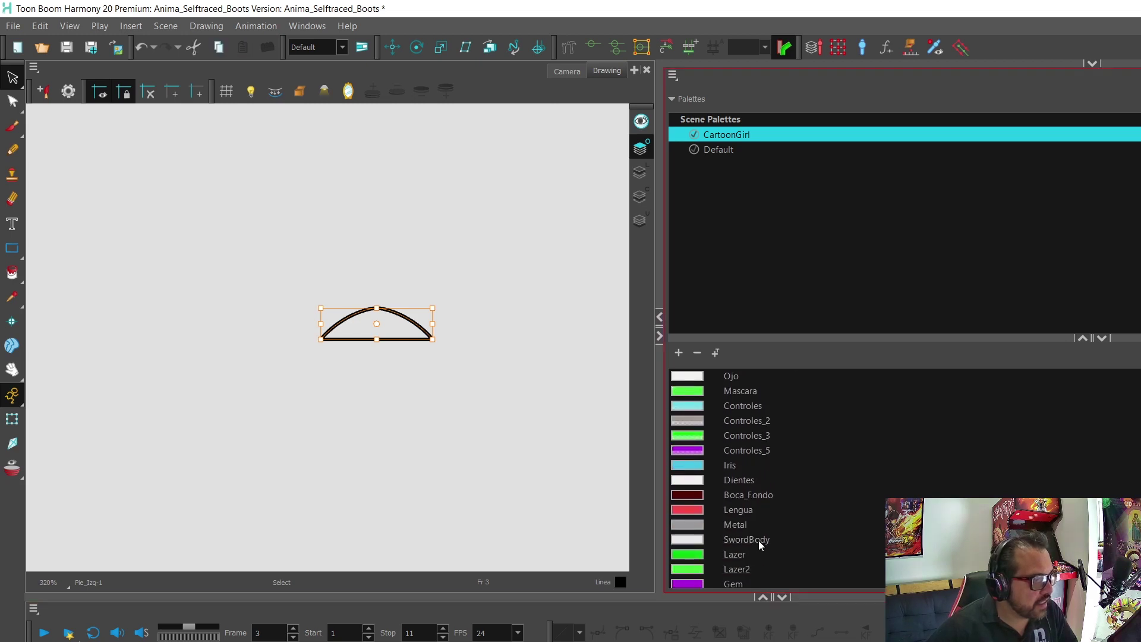
{"action": "left_click", "coordinate": [736, 524]}
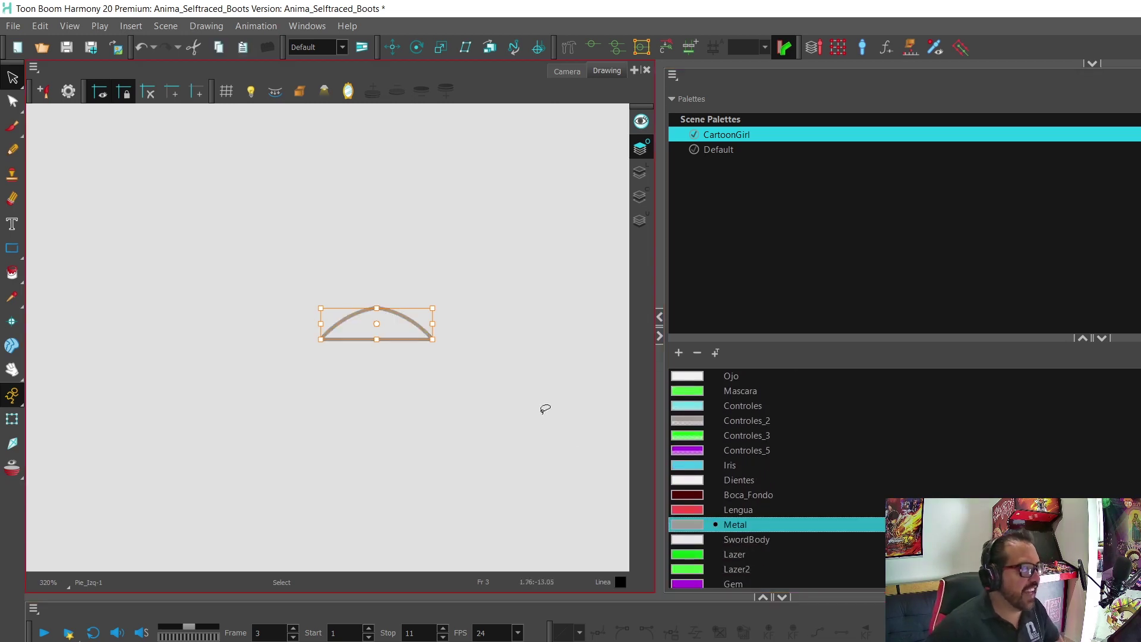
{"action": "scroll", "coordinate": [415, 321], "scroll_direction": "up", "scroll_amount": 2}
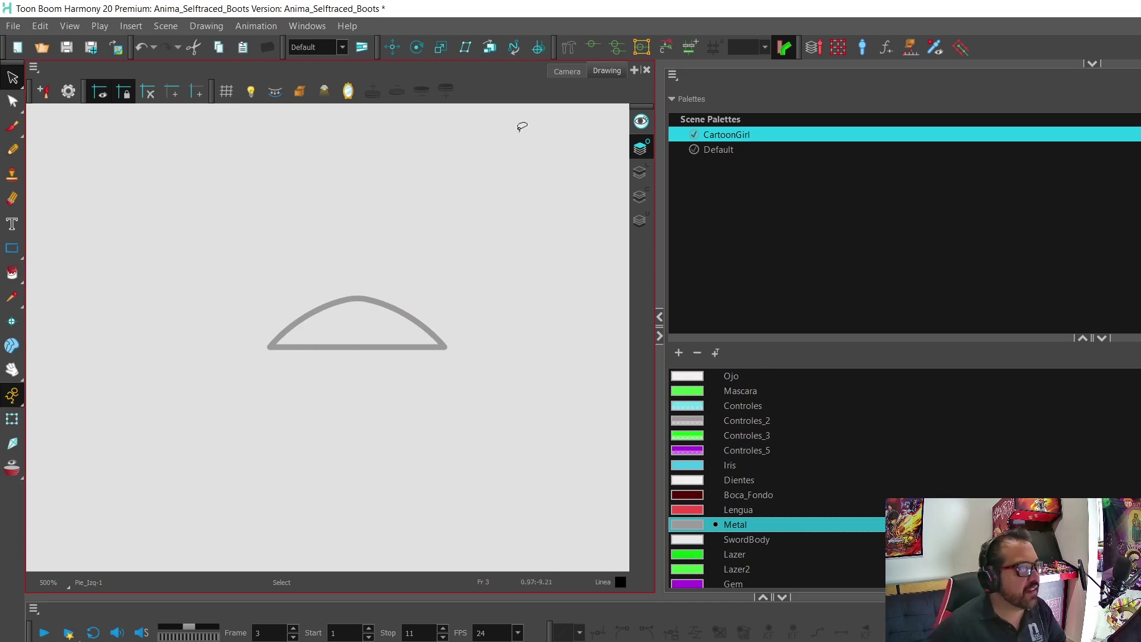
Select the Bota_Izq boot with the Transform tool in the Camera View and show its Line Art layer in the Drawing View.
{"action": "left_click", "coordinate": [565, 72]}
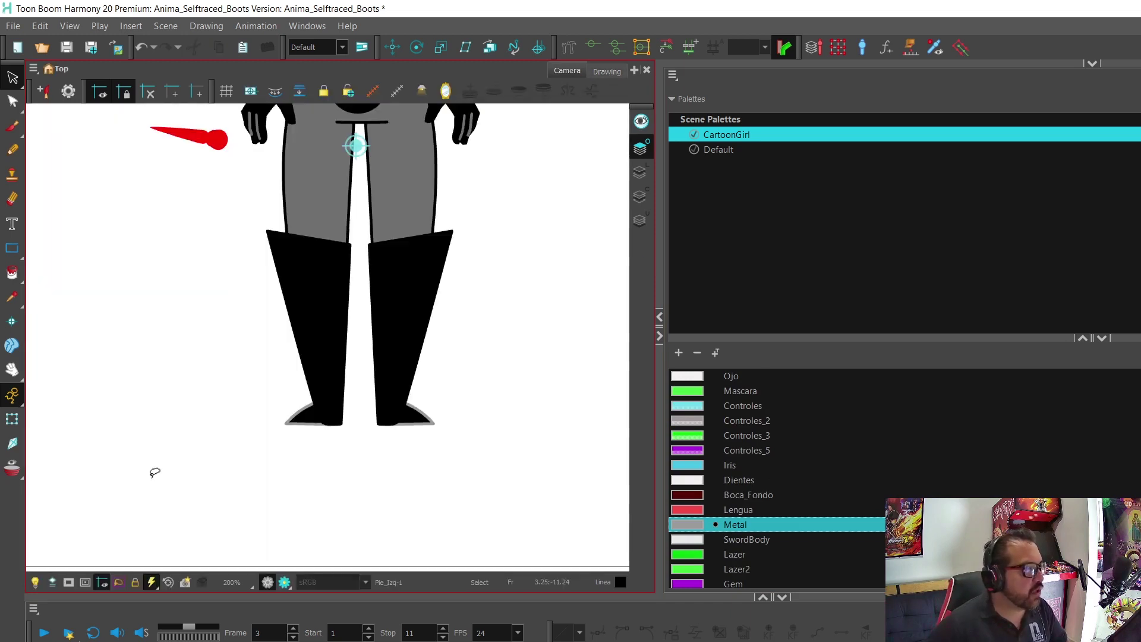
{"action": "left_click", "coordinate": [12, 419]}
{"action": "left_click", "coordinate": [303, 297]}
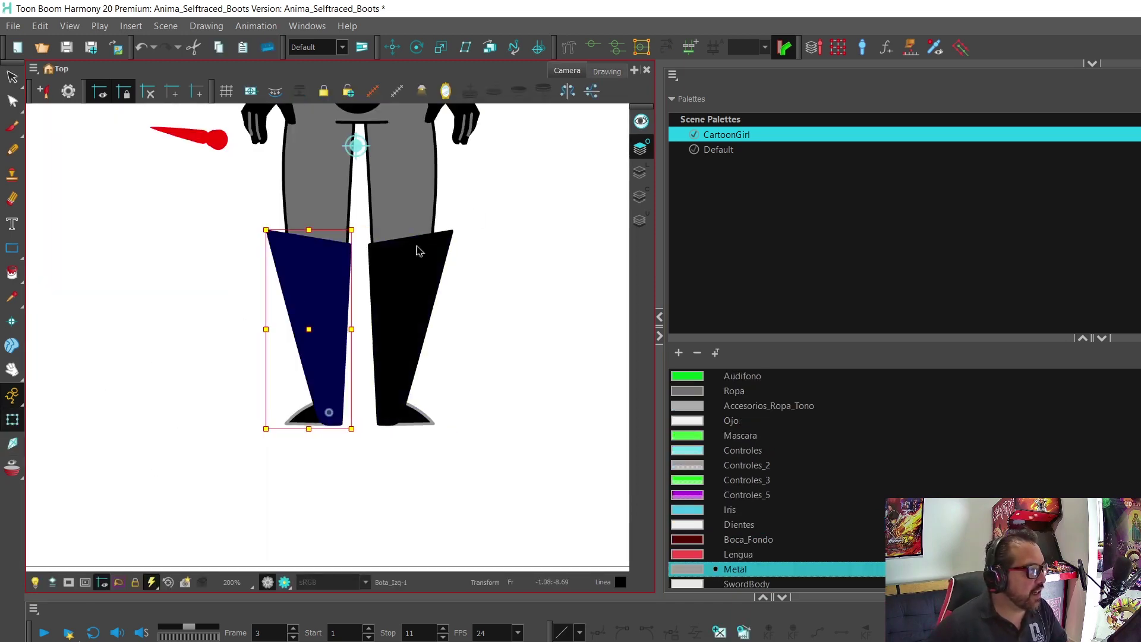
{"action": "left_click", "coordinate": [608, 72]}
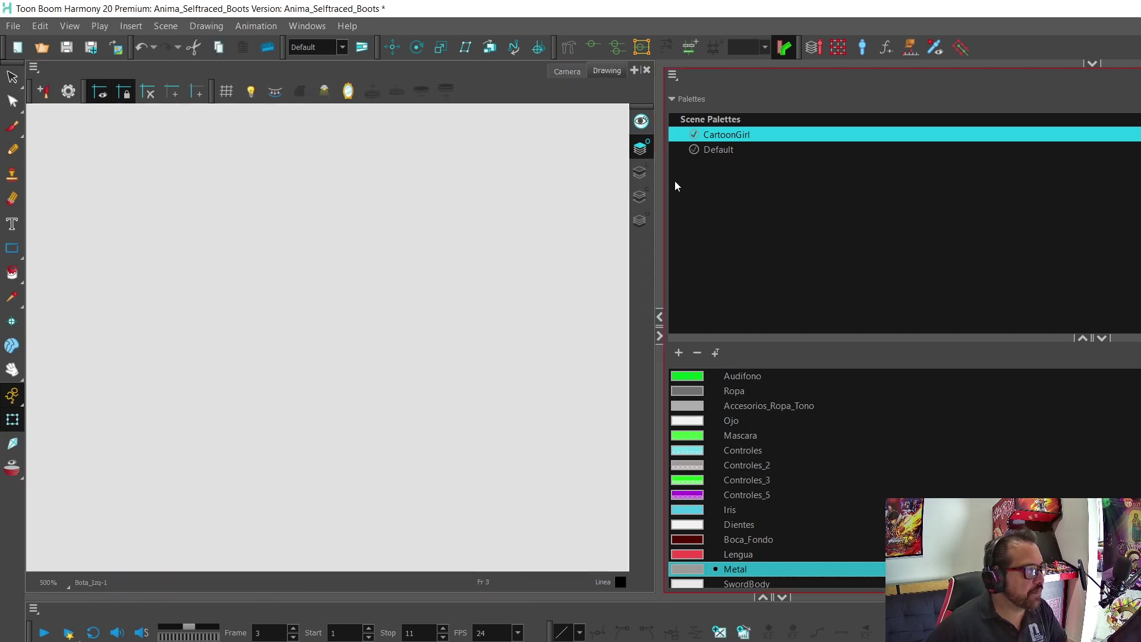
{"action": "left_click", "coordinate": [639, 172]}
{"action": "scroll", "coordinate": [458, 252], "scroll_direction": "down", "scroll_amount": 3}
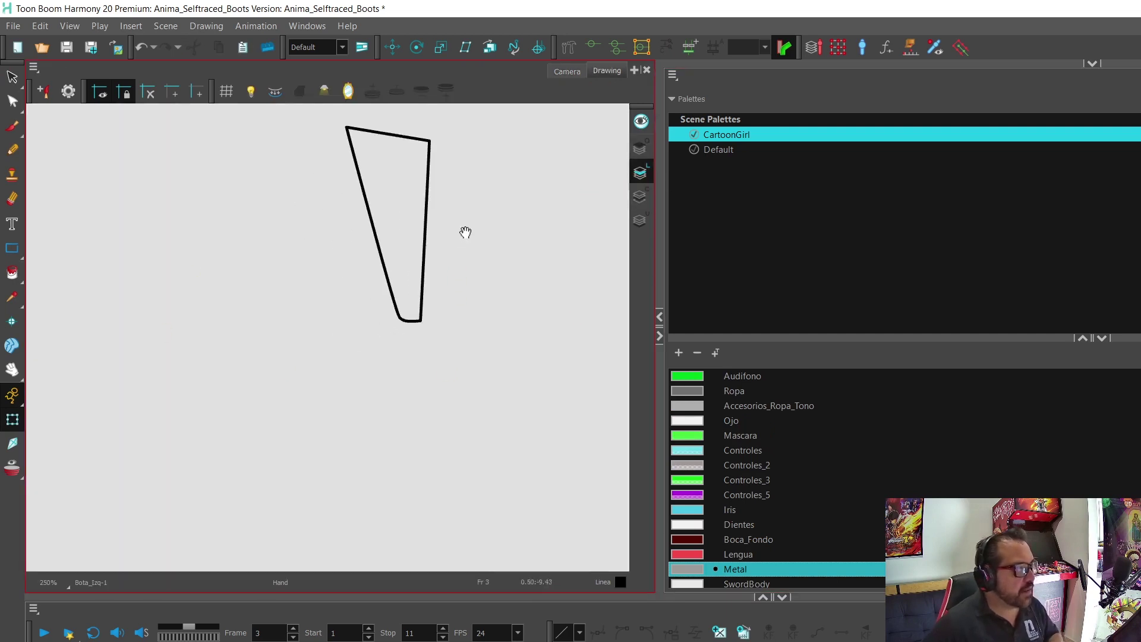
Copy the whole boot outline from the Bota_Izq Line Art layer and paste it into the Overlay layer.
{"action": "left_click_drag", "start_coordinate": [465, 232], "coordinate": [424, 396]}
{"action": "key", "text": "alt+s"}
{"action": "mouse_move", "coordinate": [417, 268]}
{"action": "left_mouse_down"}
{"action": "mouse_move", "coordinate": [481, 378]}
{"action": "mouse_move", "coordinate": [214, 240]}
{"action": "left_mouse_up"}
{"action": "left_click", "coordinate": [639, 148]}
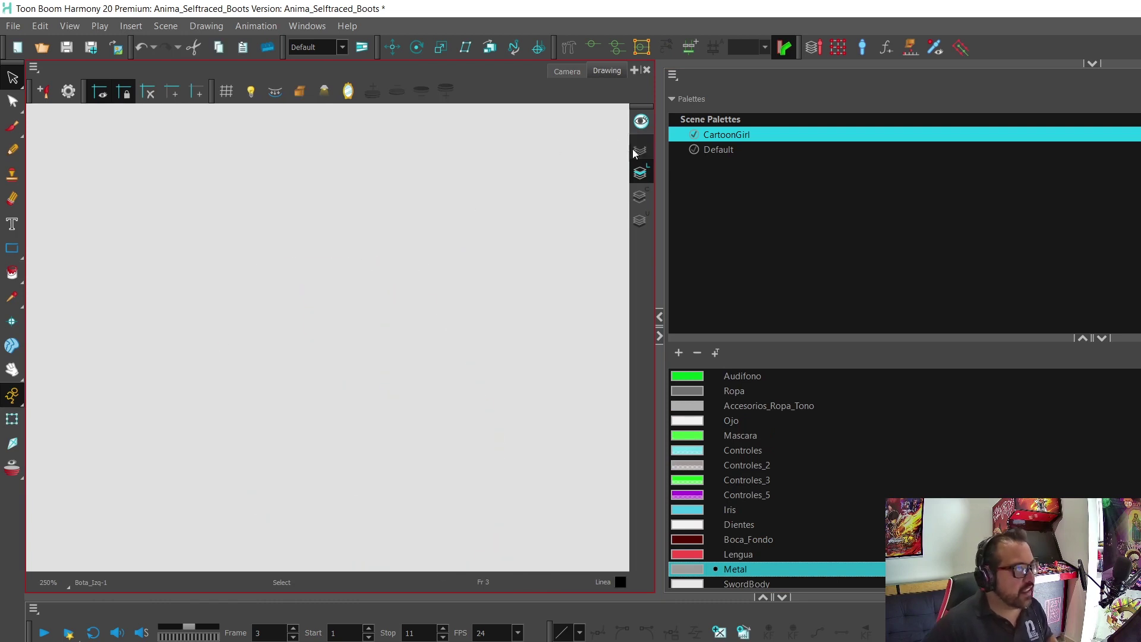
{"action": "key", "text": "ctrl+v"}
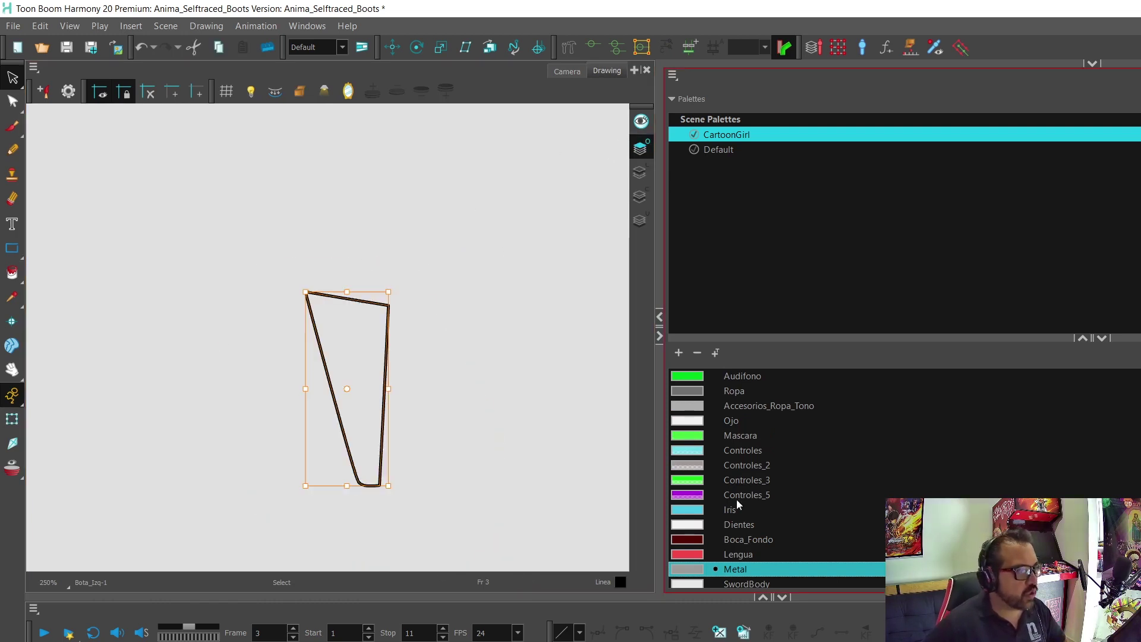
Recolour the pasted Bota_Izq outline with the Metal swatch and check both boots in the Camera View.
{"action": "left_click", "coordinate": [682, 569]}
{"action": "left_click", "coordinate": [327, 403]}
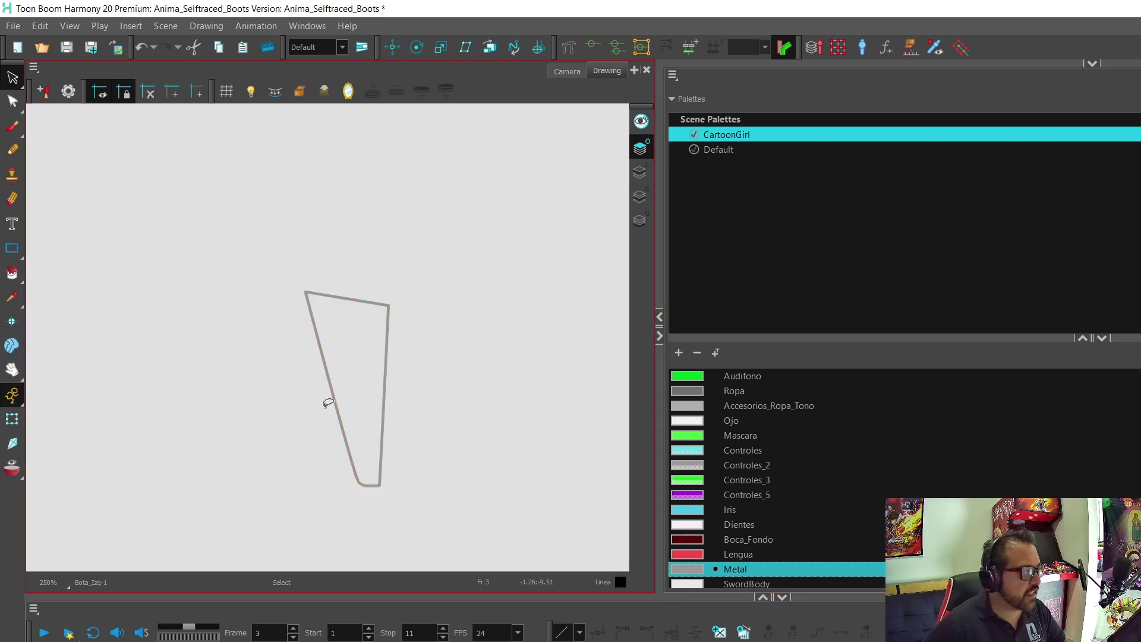
{"action": "left_click", "coordinate": [566, 72]}
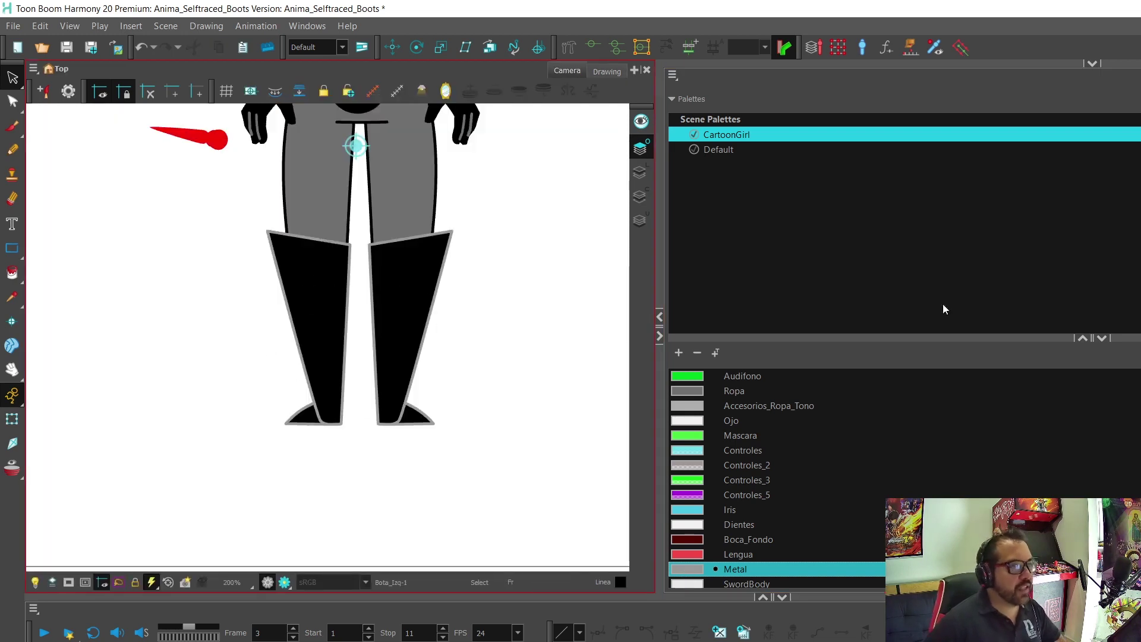
{"action": "scroll", "coordinate": [339, 422], "scroll_direction": "up", "scroll_amount": 1}
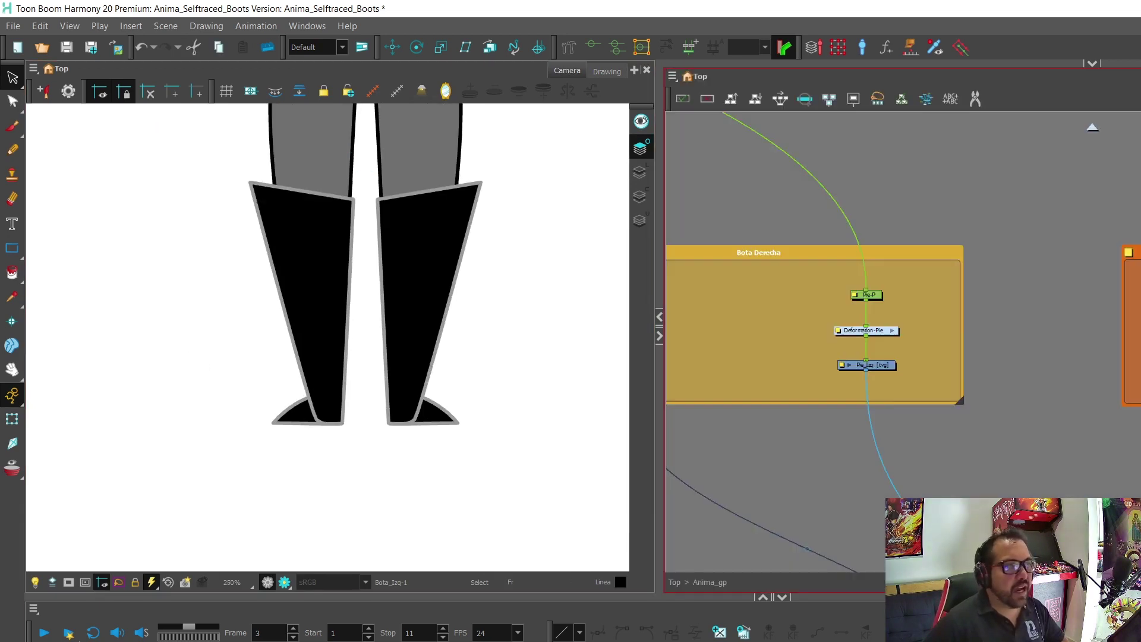
Disconnect the output cables of the boot and foot drawing nodes of both legs in the Node View.
{"action": "left_click_drag", "start_coordinate": [743, 332], "coordinate": [972, 300]}
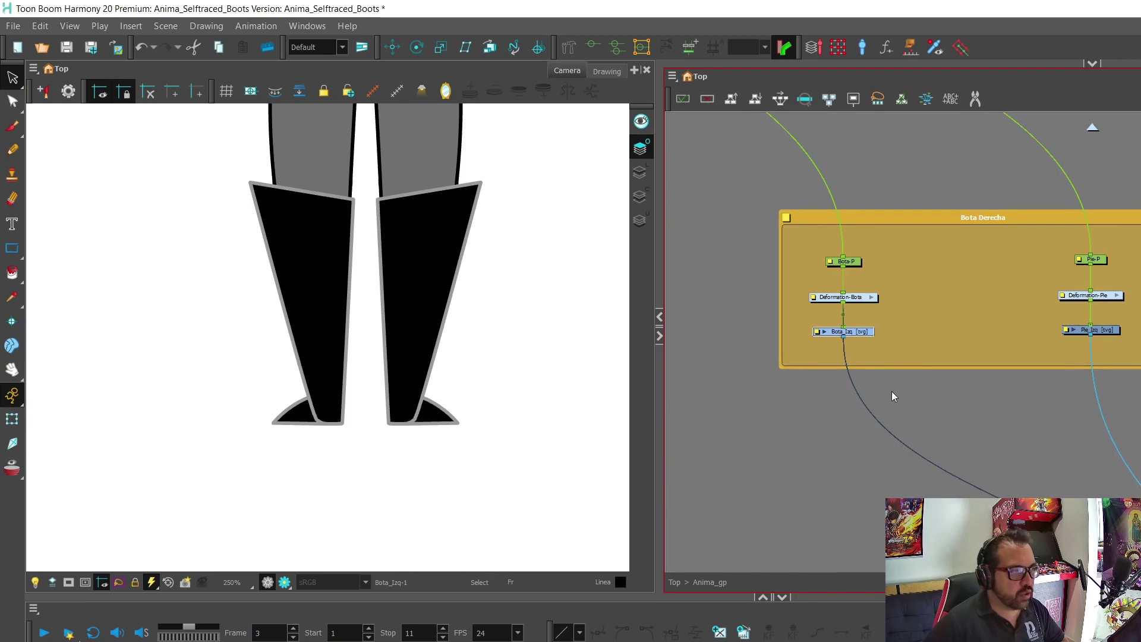
{"action": "scroll", "coordinate": [968, 391], "scroll_direction": "up", "scroll_amount": 1}
{"action": "scroll", "coordinate": [968, 391], "scroll_direction": "up", "scroll_amount": 4}
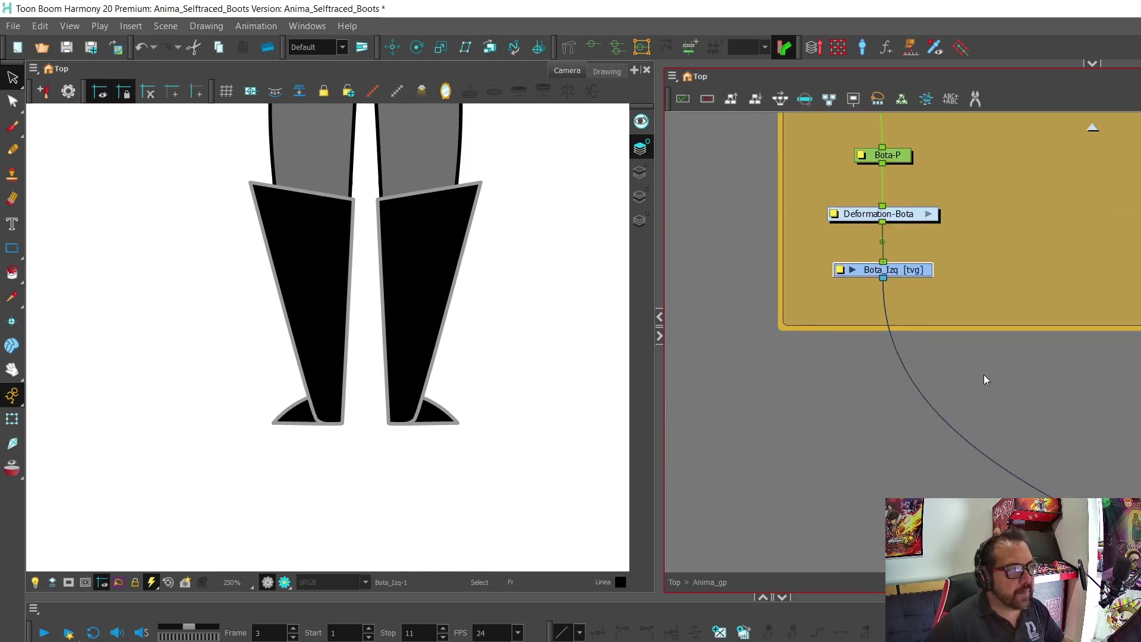
{"action": "scroll", "coordinate": [950, 397], "scroll_direction": "down", "scroll_amount": 4}
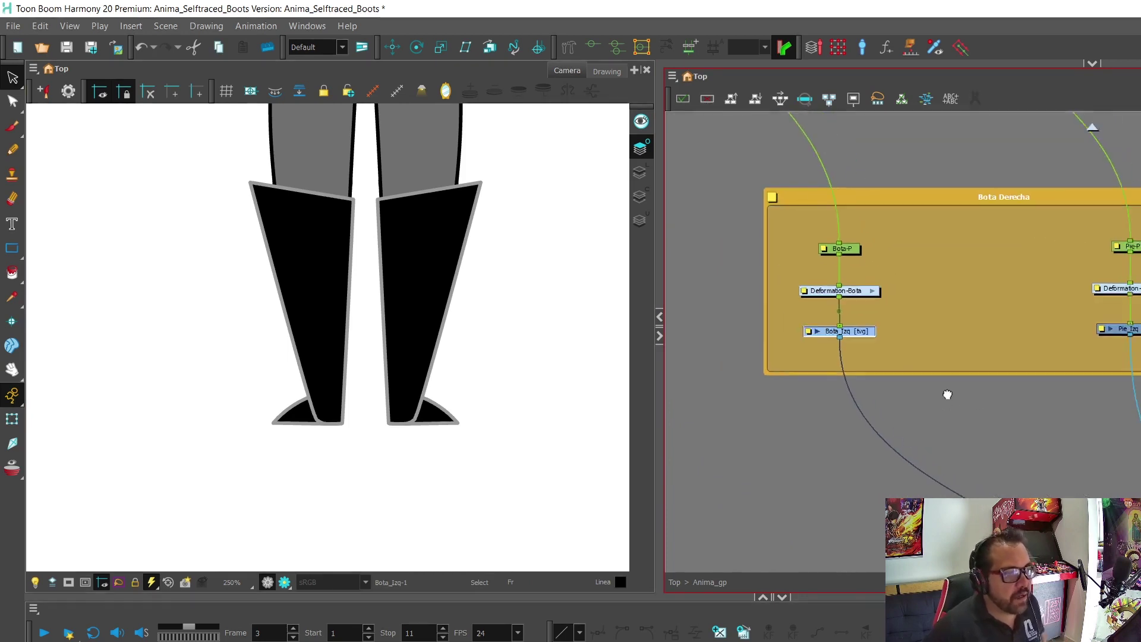
{"action": "left_click_drag", "start_coordinate": [922, 482], "coordinate": [880, 457]}
{"action": "left_click_drag", "start_coordinate": [1114, 463], "coordinate": [1105, 452]}
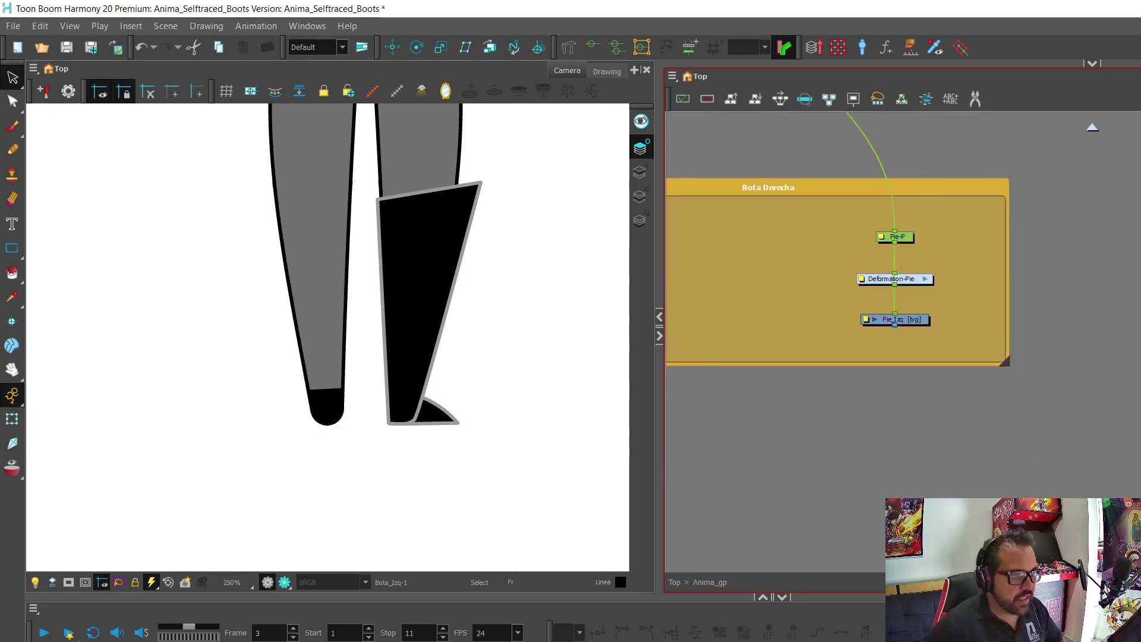
{"action": "scroll", "coordinate": [891, 267], "scroll_direction": "right", "scroll_amount": 5}
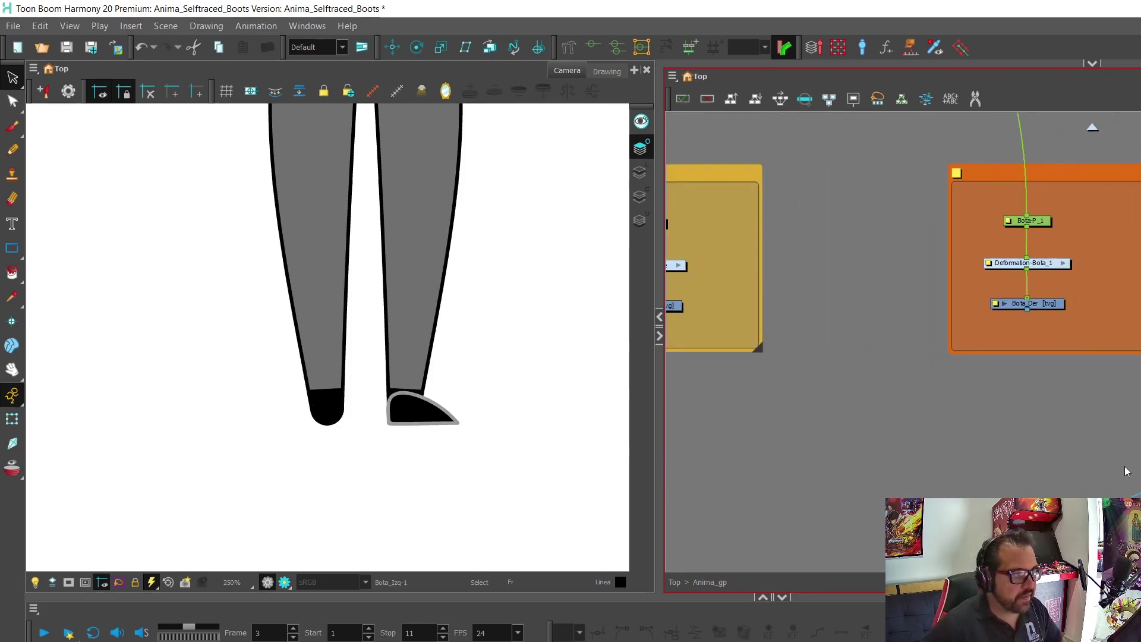
{"action": "mouse_move", "coordinate": [677, 321]}
{"action": "left_mouse_down"}
{"action": "mouse_move", "coordinate": [873, 386]}
{"action": "mouse_move", "coordinate": [970, 442]}
{"action": "left_mouse_up"}
{"action": "scroll", "coordinate": [921, 445], "scroll_direction": "up", "scroll_amount": 5}
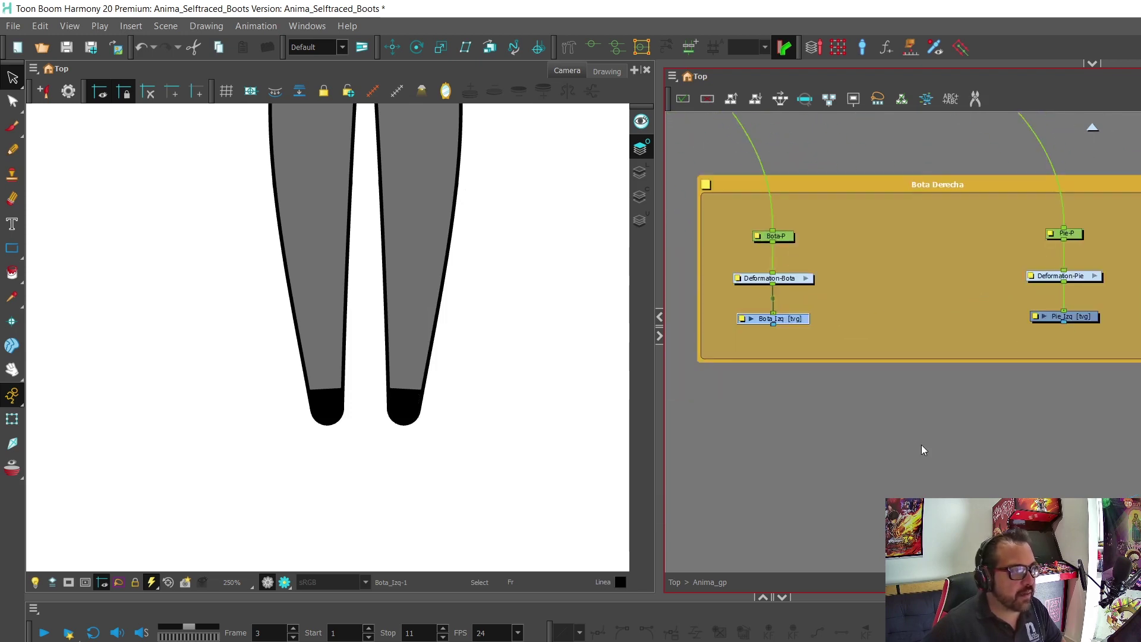
Add an Auto-Patch node and place it below and left of the Bota_Izq drawing node, outside the Bota Derecha backdrop.
{"action": "left_click", "coordinate": [889, 404]}
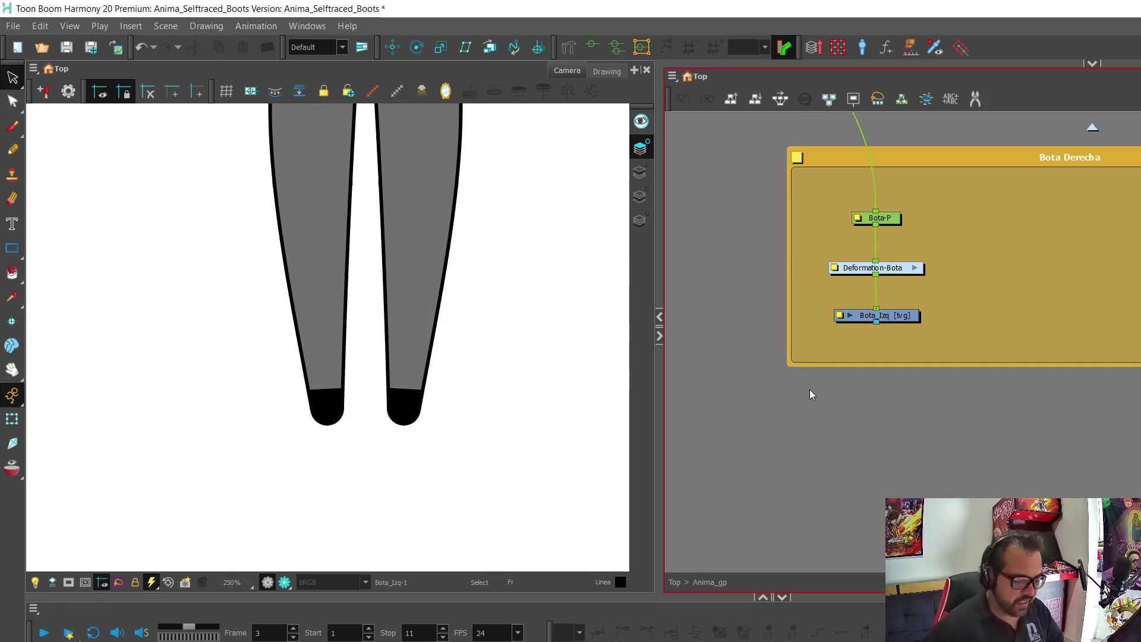
{"action": "key", "text": "Tab"}
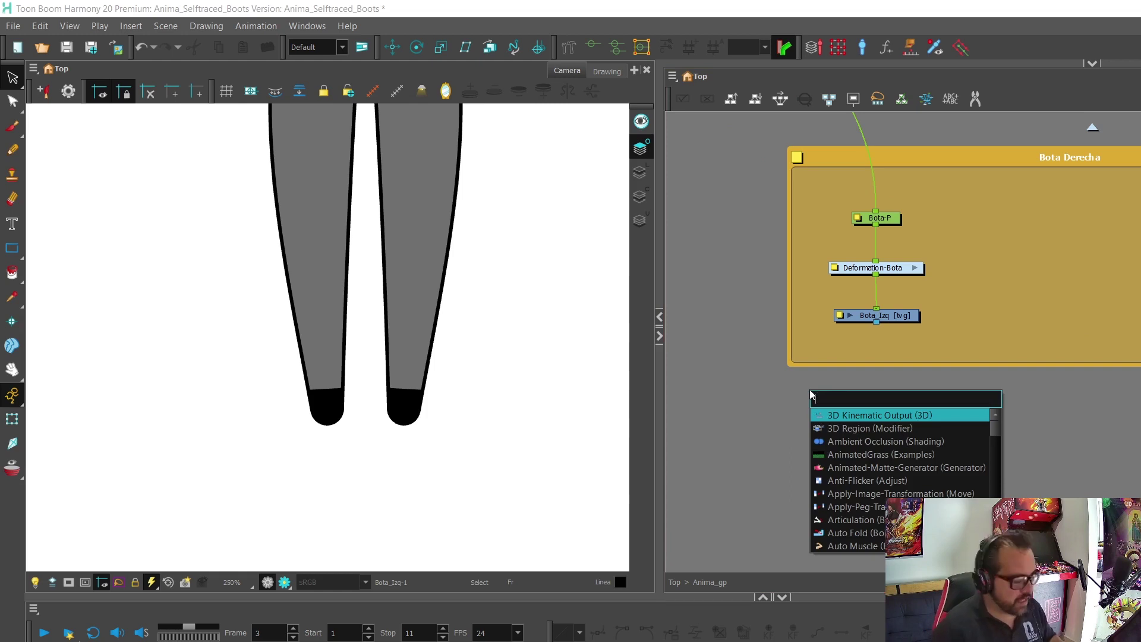
{"action": "type", "text": "auto"}
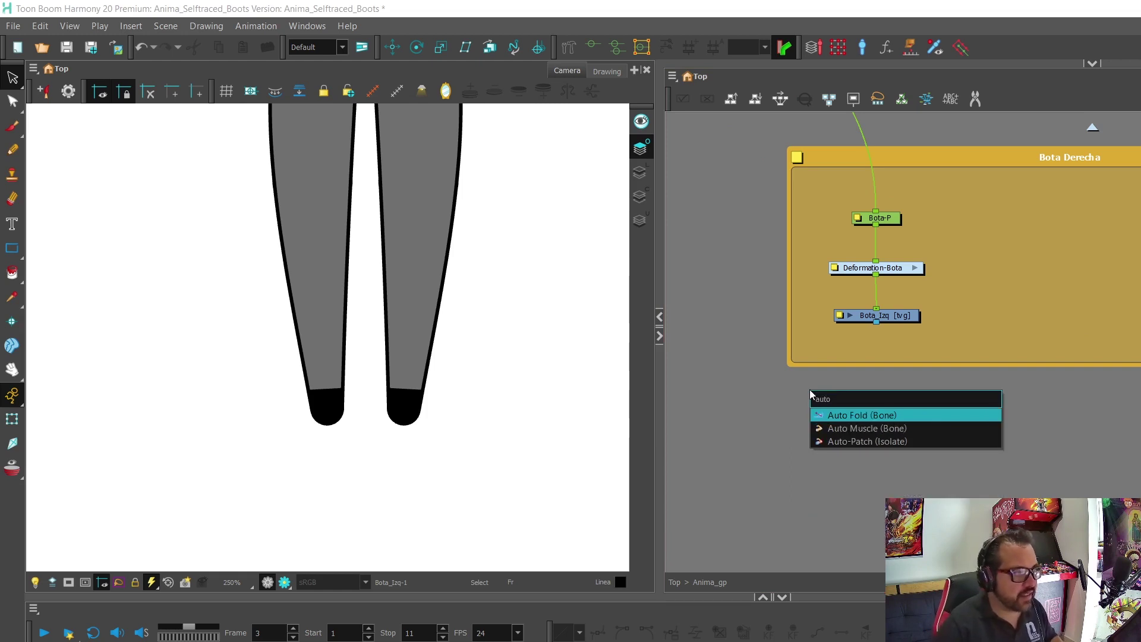
{"action": "left_click", "coordinate": [847, 441]}
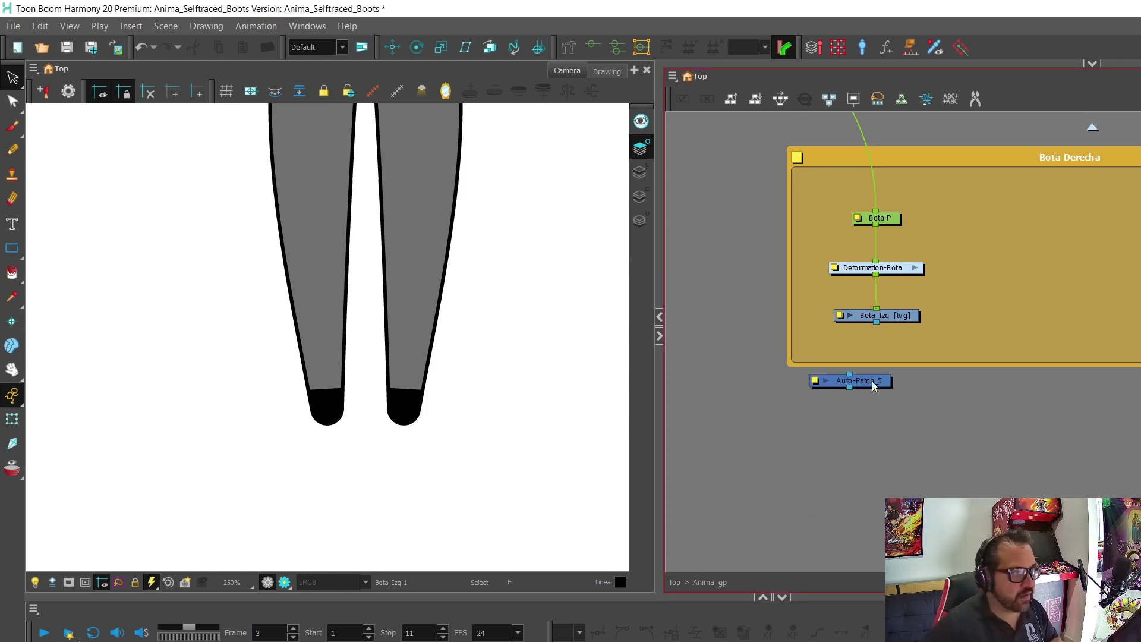
{"action": "left_click_drag", "start_coordinate": [871, 381], "coordinate": [795, 380]}
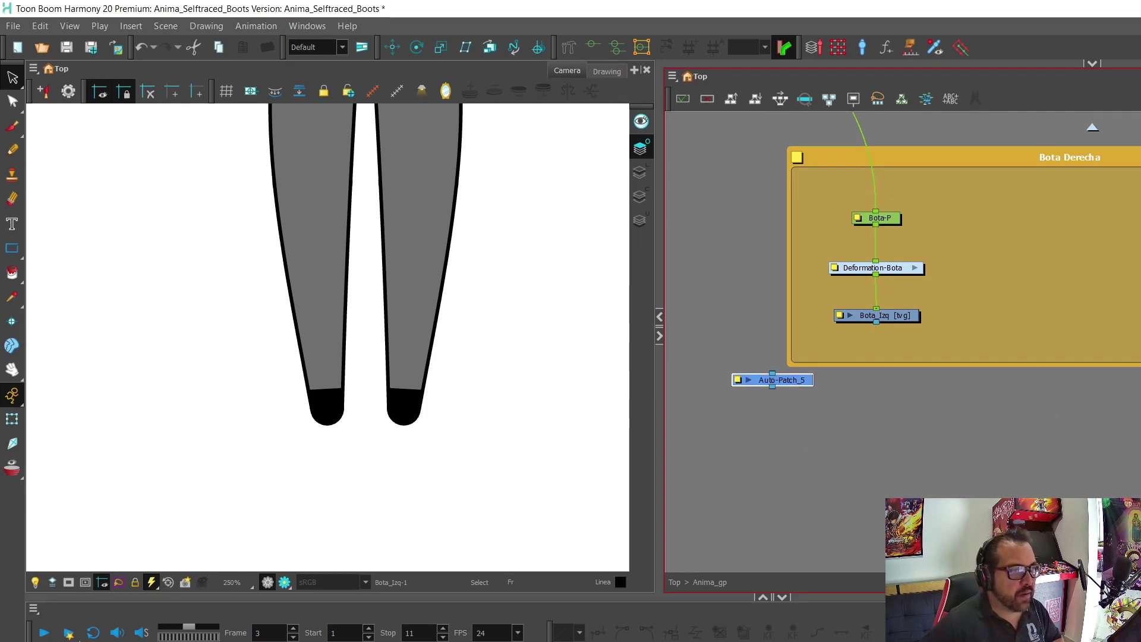
Add an Overlay-Layer node directly below the Bota_Izq drawing node, beside the Auto-Patch node.
{"action": "scroll", "coordinate": [1089, 401], "scroll_direction": "down", "scroll_amount": 3}
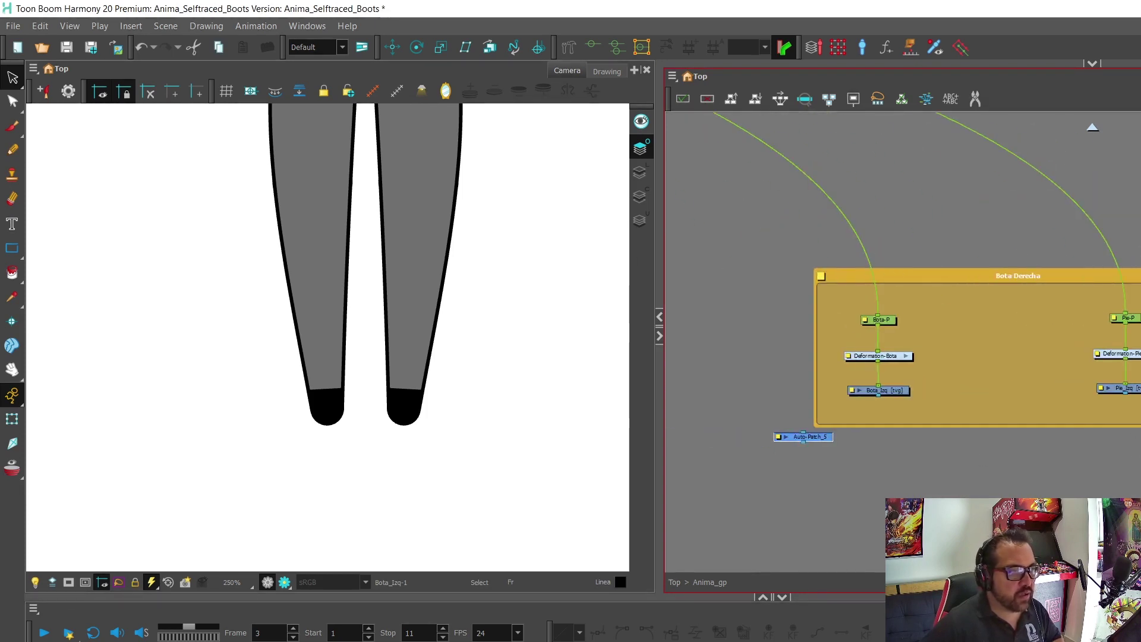
{"action": "scroll", "coordinate": [915, 470], "scroll_direction": "up", "scroll_amount": 2}
{"action": "scroll", "coordinate": [1078, 465], "scroll_direction": "down", "scroll_amount": 1}
{"action": "left_click", "coordinate": [1099, 463]}
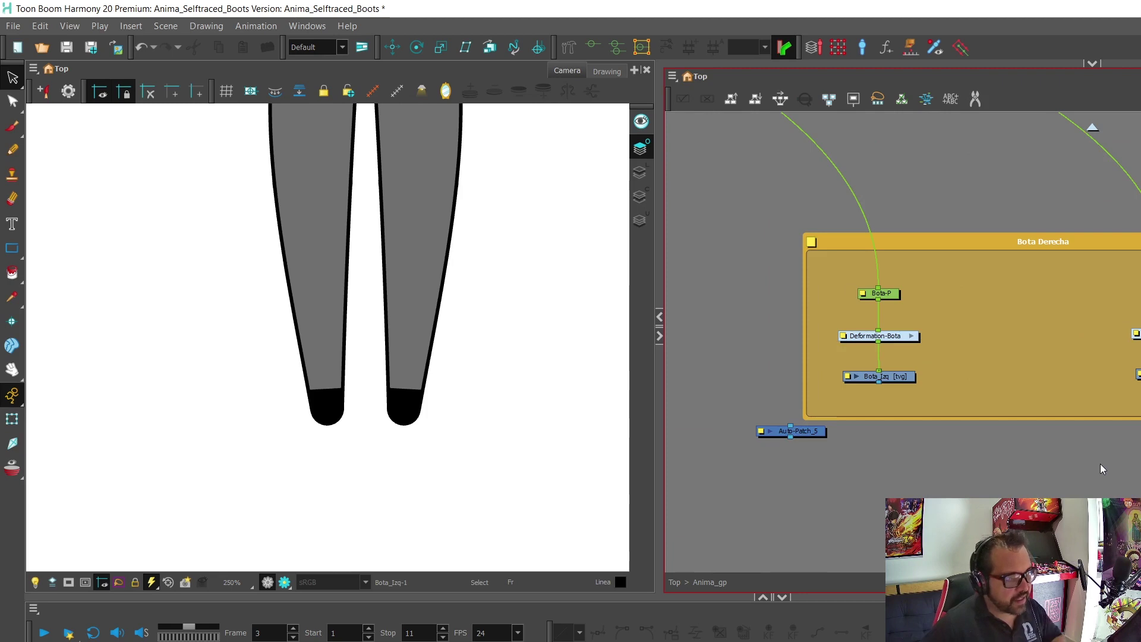
{"action": "scroll", "coordinate": [856, 449], "scroll_direction": "up", "scroll_amount": 1}
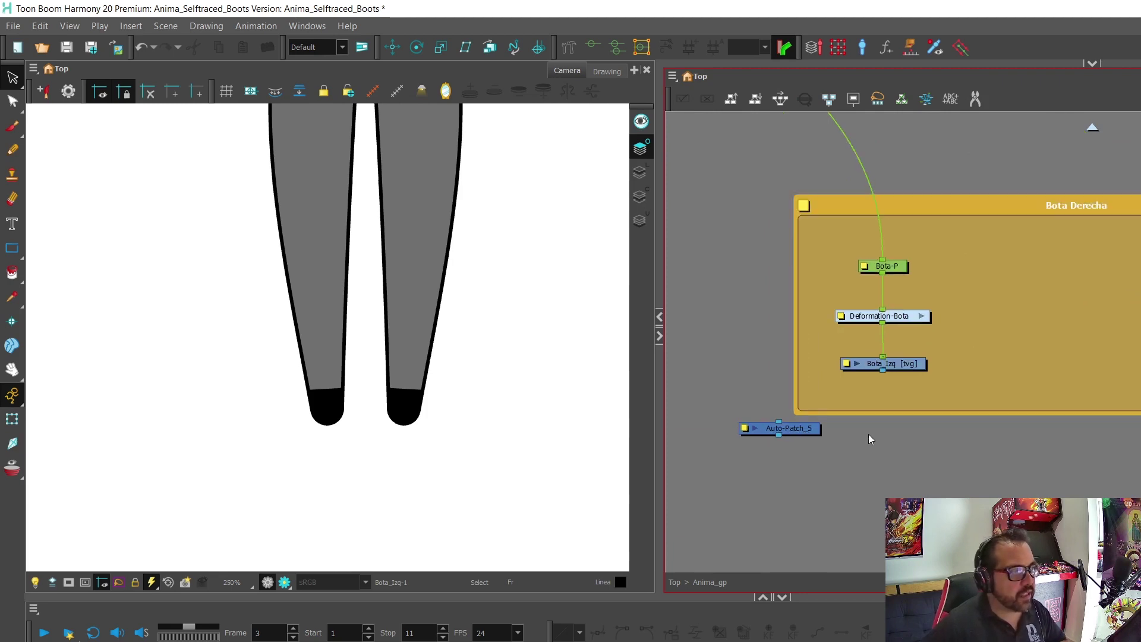
{"action": "key", "text": "Tab"}
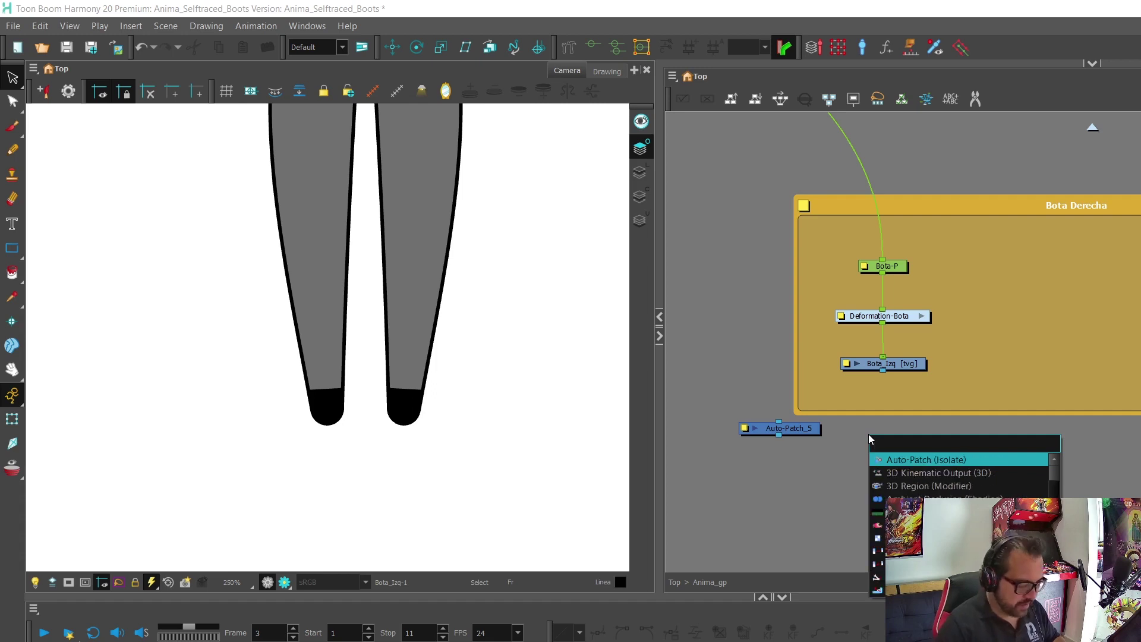
{"action": "type", "text": "overla"}
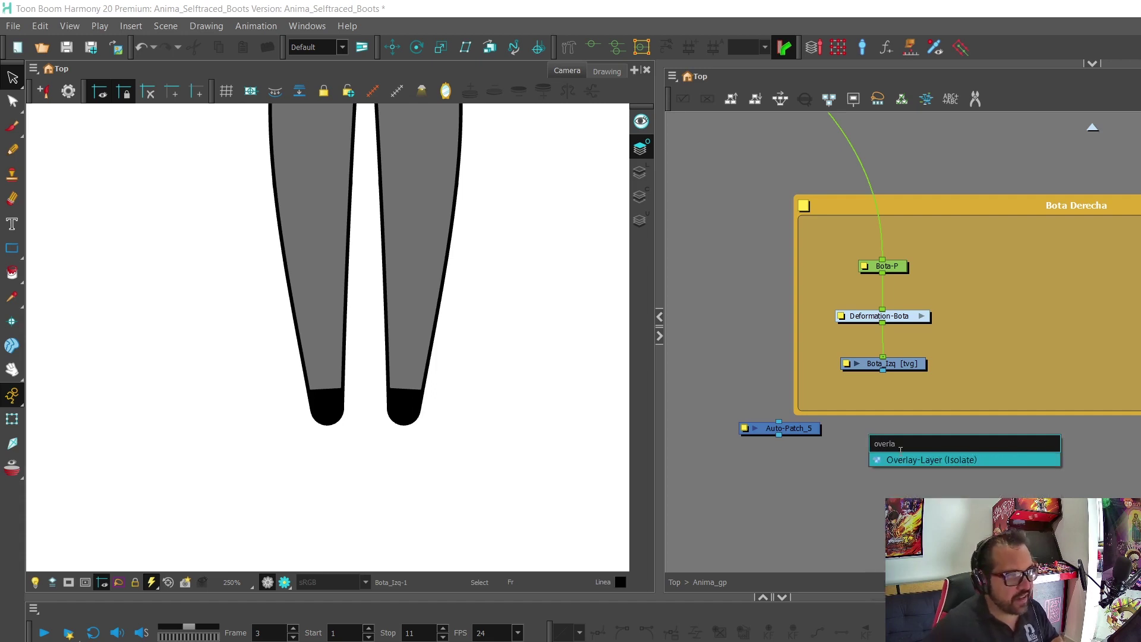
{"action": "left_click", "coordinate": [908, 460]}
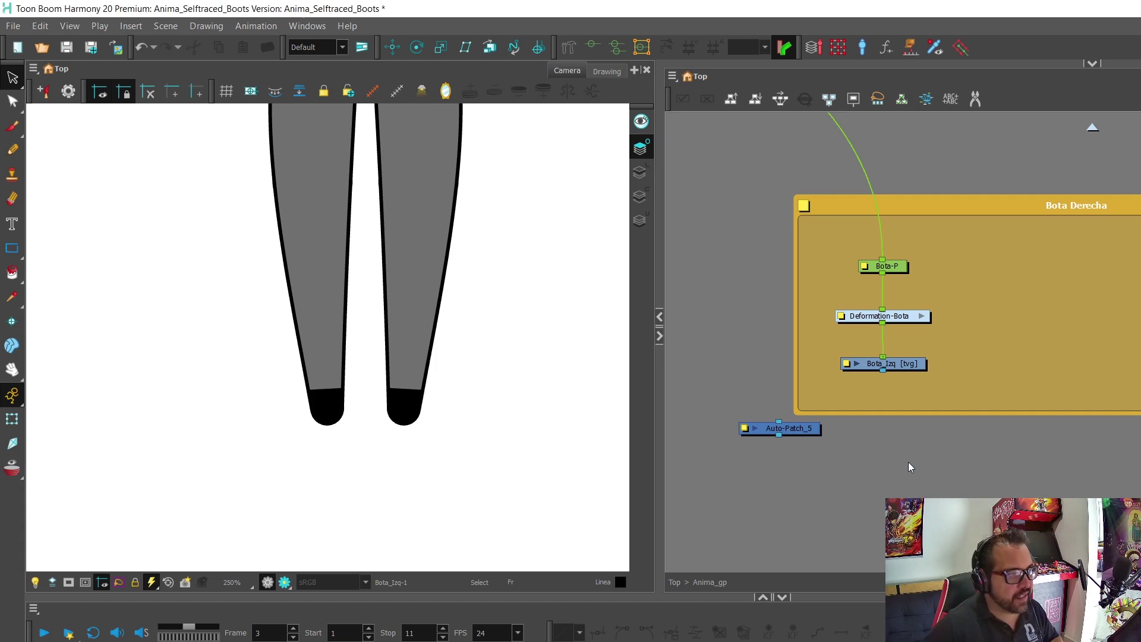
{"action": "left_click", "coordinate": [957, 447]}
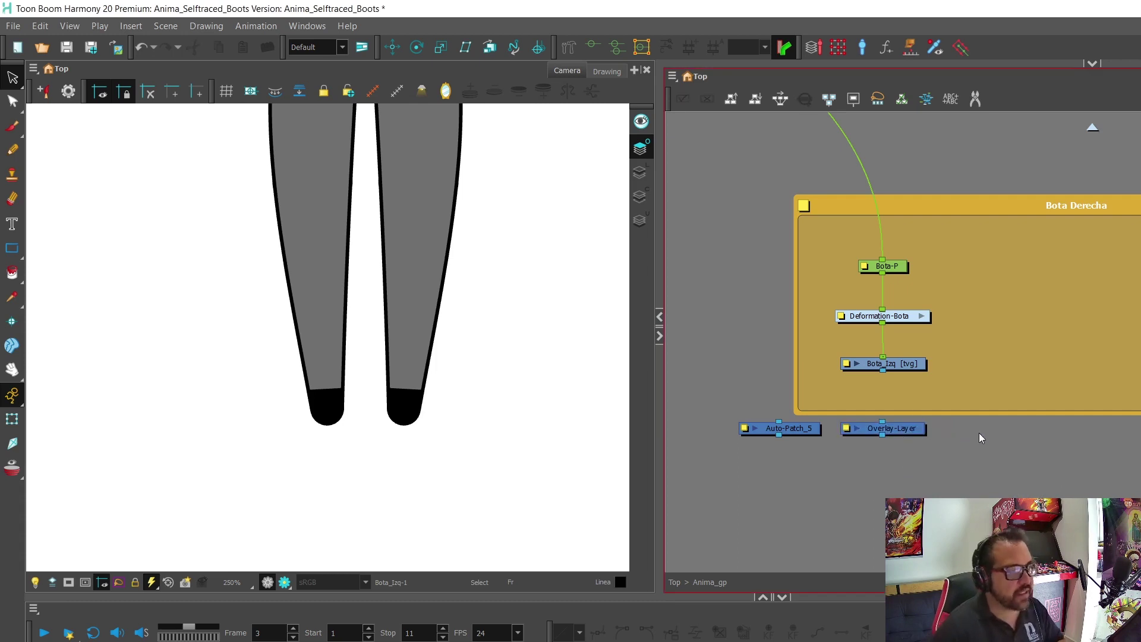
Add a Line-Art node and place it in line beside the Overlay-Layer node, below the Bota Derecha backdrop.
{"action": "key", "text": "Tab"}
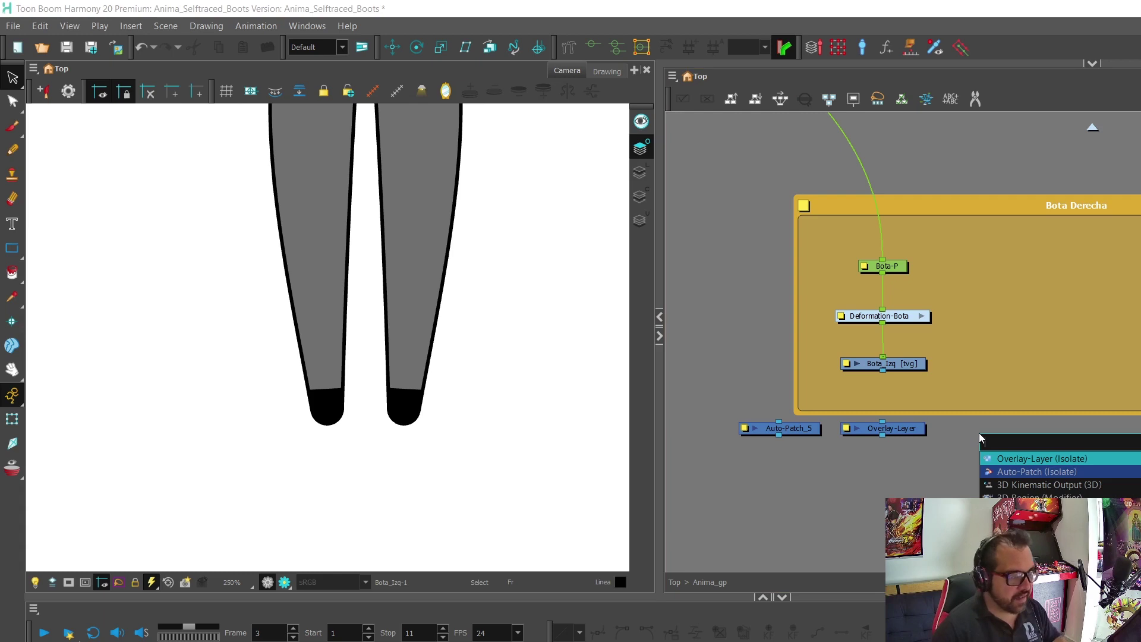
{"action": "type", "text": "lin"}
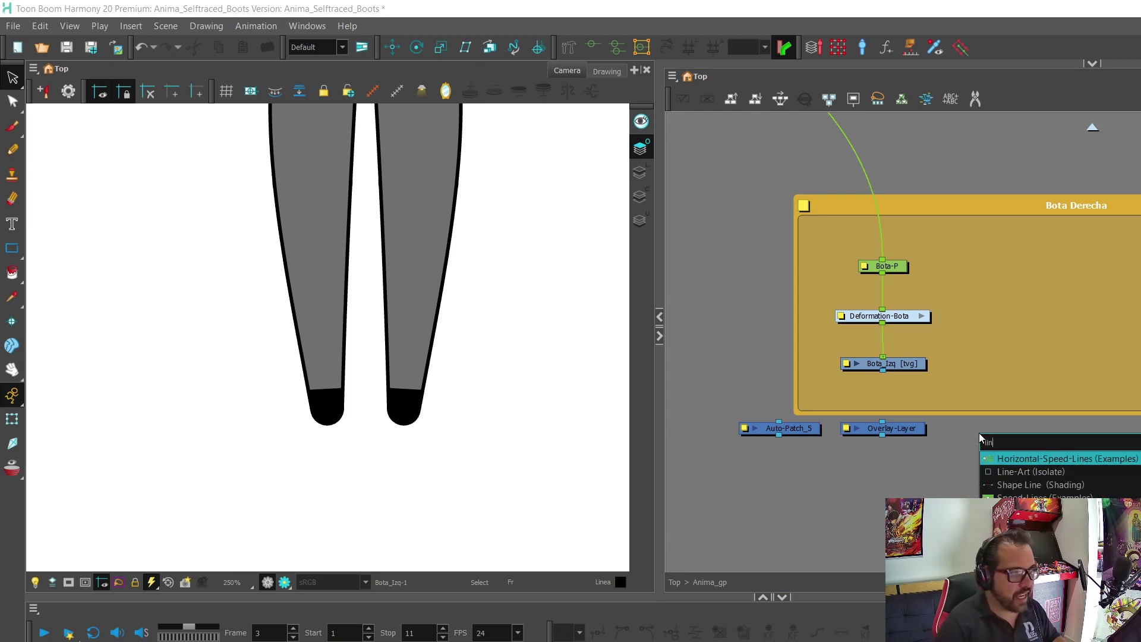
{"action": "left_click", "coordinate": [1013, 471]}
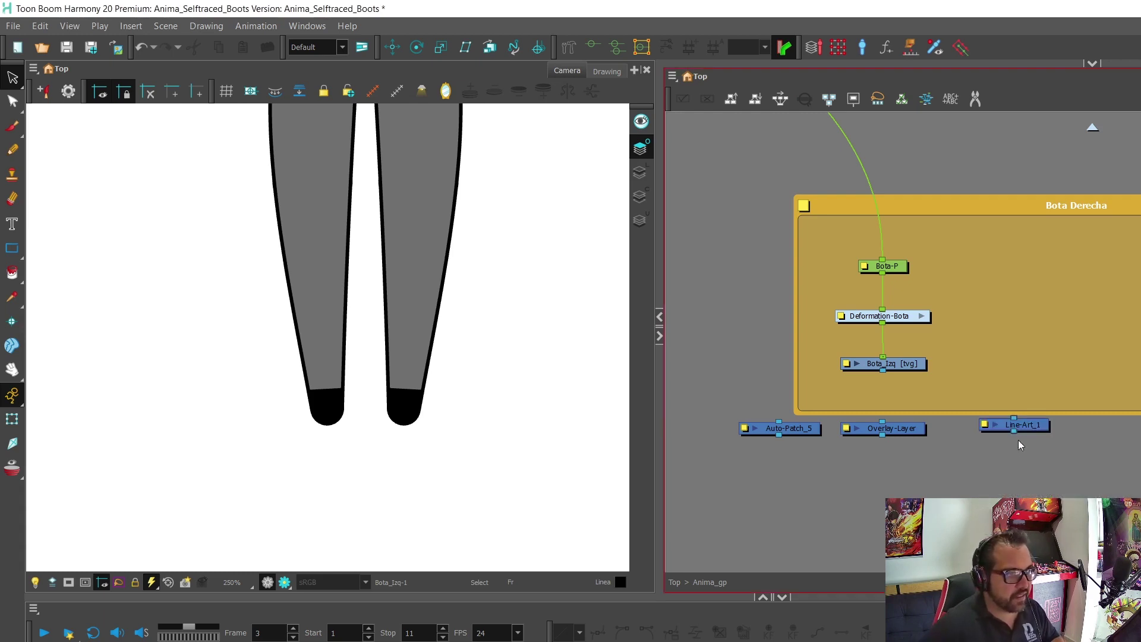
{"action": "left_click_drag", "start_coordinate": [1017, 440], "coordinate": [998, 434]}
{"action": "left_click", "coordinate": [1060, 431]}
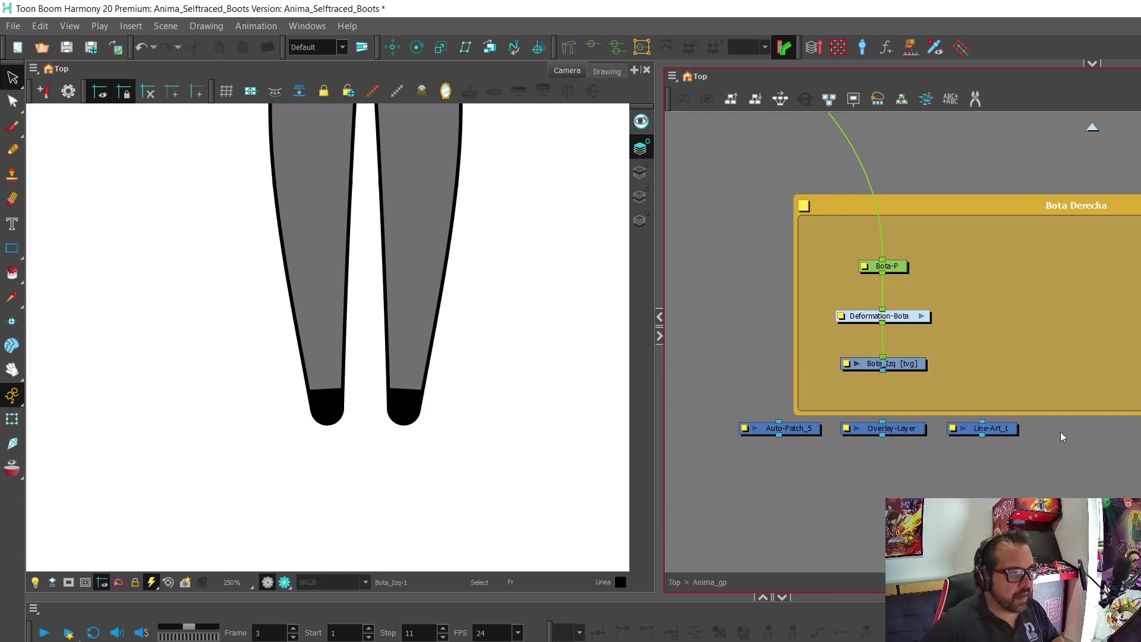
Add a Colour-Card node beside the Line-Art node and space the two evenly in the row below the Bota Derecha backdrop.
{"action": "key", "text": "Tab"}
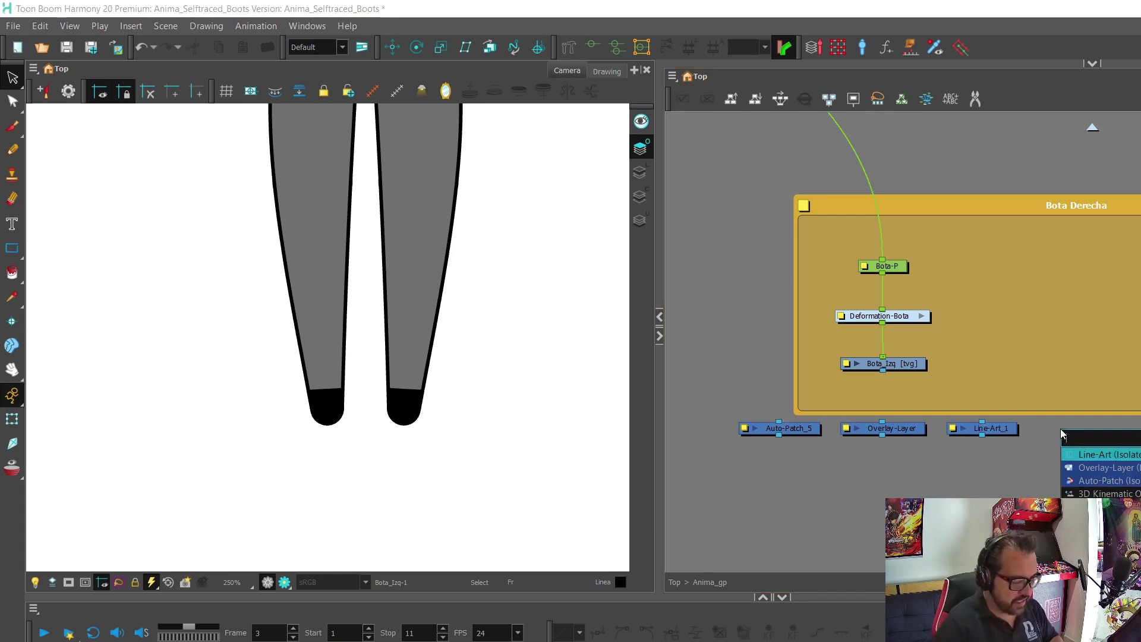
{"action": "type", "text": "colour"}
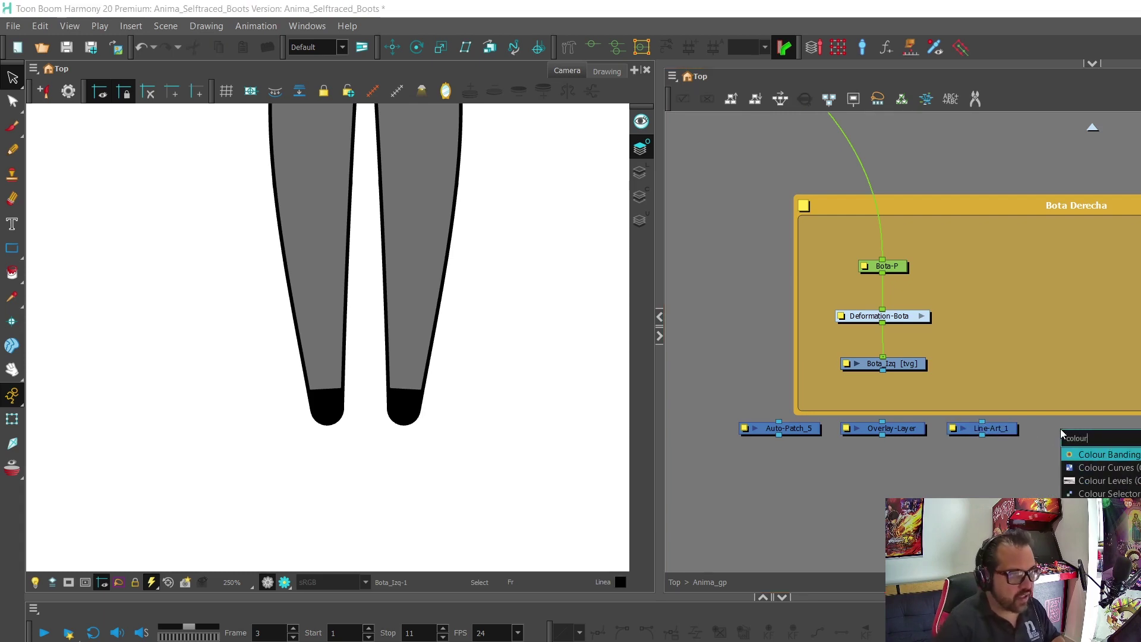
{"action": "left_click", "coordinate": [1100, 506]}
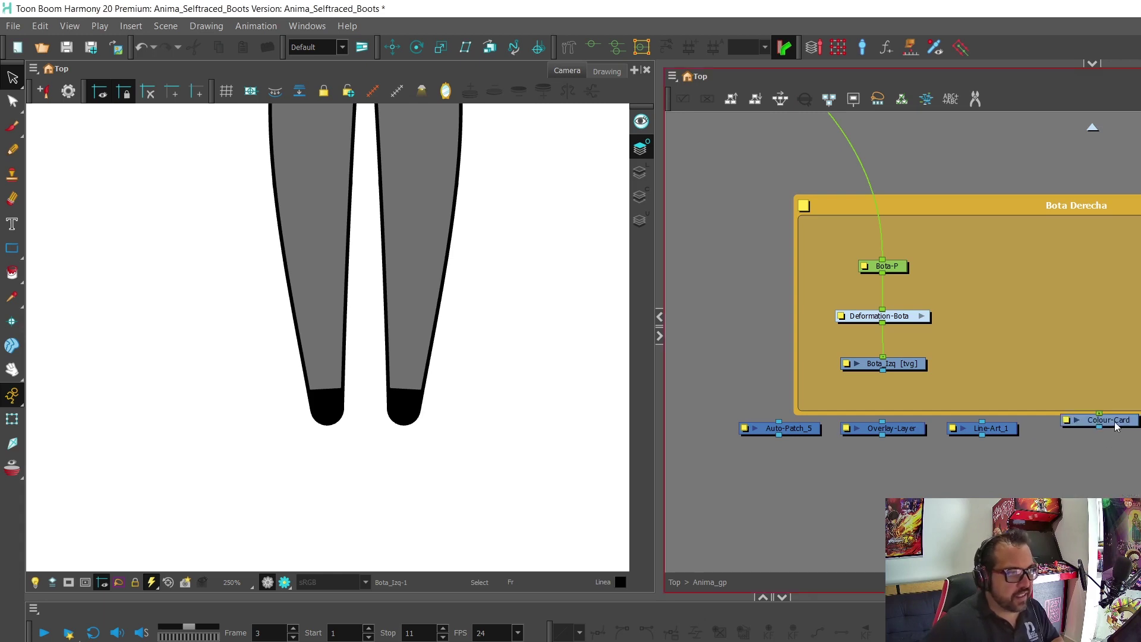
{"action": "left_click_drag", "start_coordinate": [1114, 421], "coordinate": [1090, 432]}
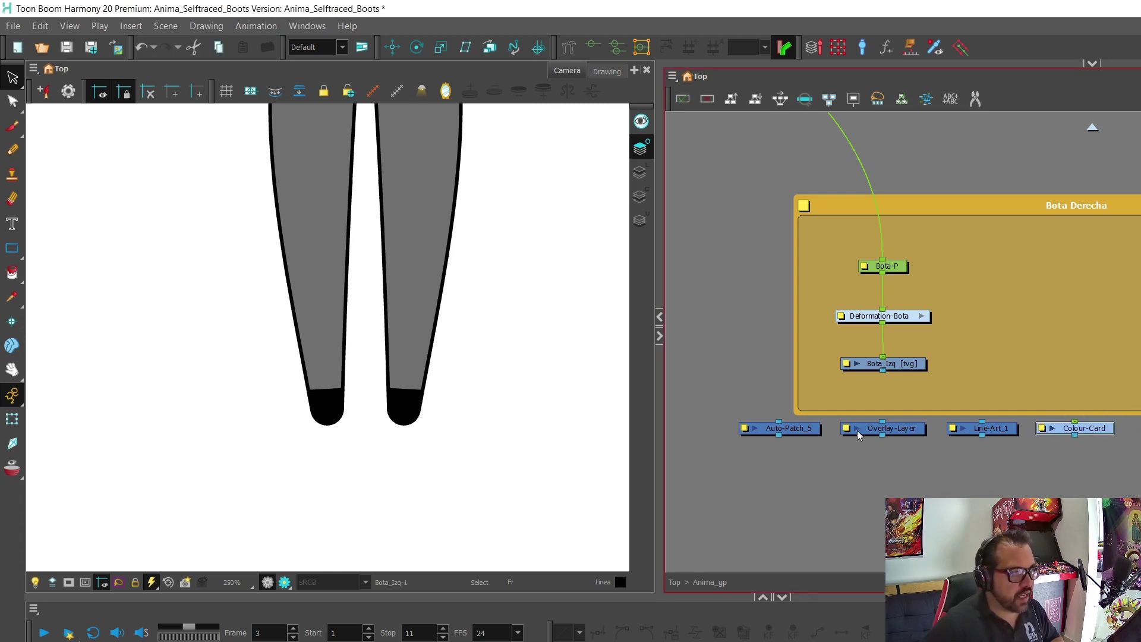
{"action": "left_click_drag", "start_coordinate": [1007, 433], "coordinate": [1000, 433]}
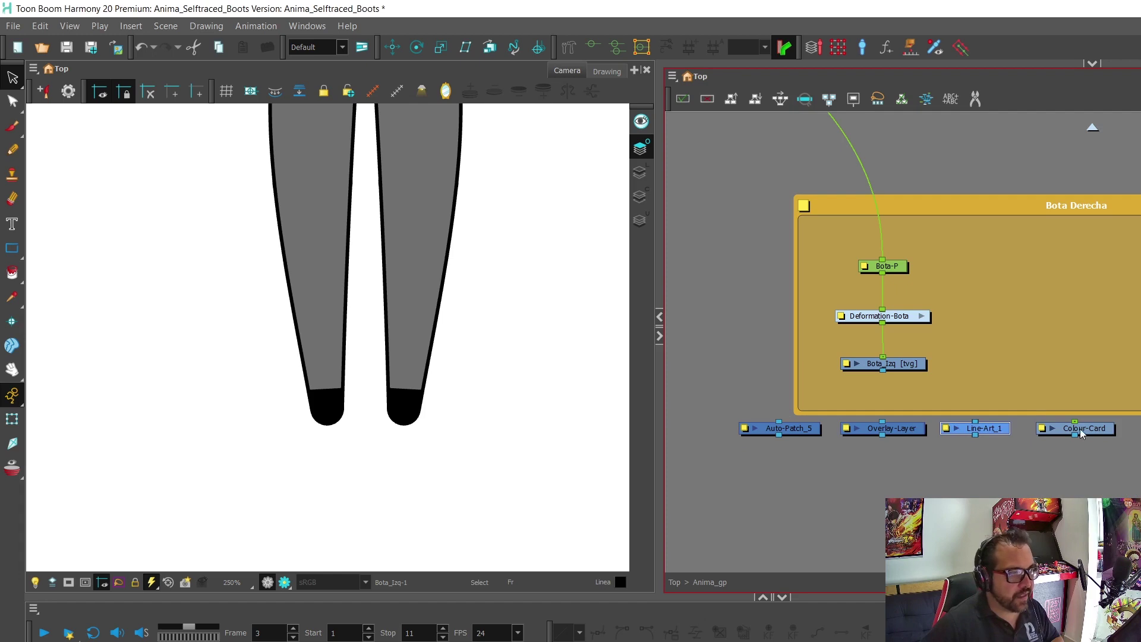
{"action": "left_click_drag", "start_coordinate": [1080, 433], "coordinate": [1074, 433]}
Copy the Auto-Patch, Overlay-Layer, Line-Art and Colour-Card nodes and paste a set below each of the other three boot and foot drawing nodes.
{"action": "scroll", "coordinate": [1082, 430], "scroll_direction": "down", "scroll_amount": 1}
{"action": "scroll", "coordinate": [1020, 408], "scroll_direction": "up", "scroll_amount": 1}
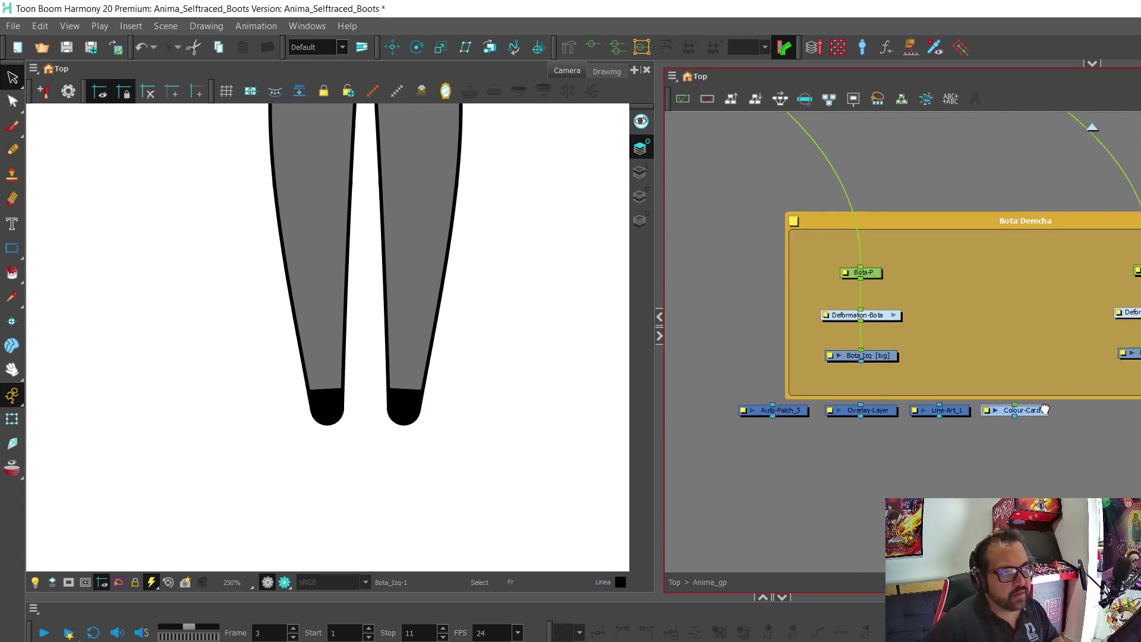
{"action": "scroll", "coordinate": [1019, 420], "scroll_direction": "down", "scroll_amount": 1}
{"action": "scroll", "coordinate": [1042, 446], "scroll_direction": "up", "scroll_amount": 1}
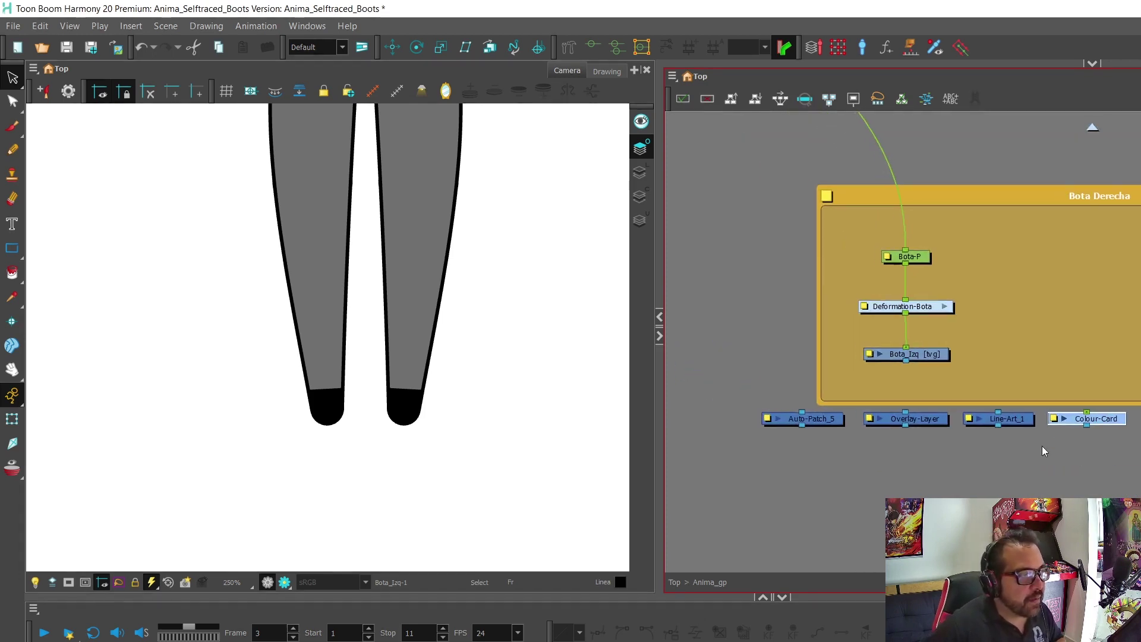
{"action": "left_click_drag", "start_coordinate": [700, 410], "coordinate": [1082, 422]}
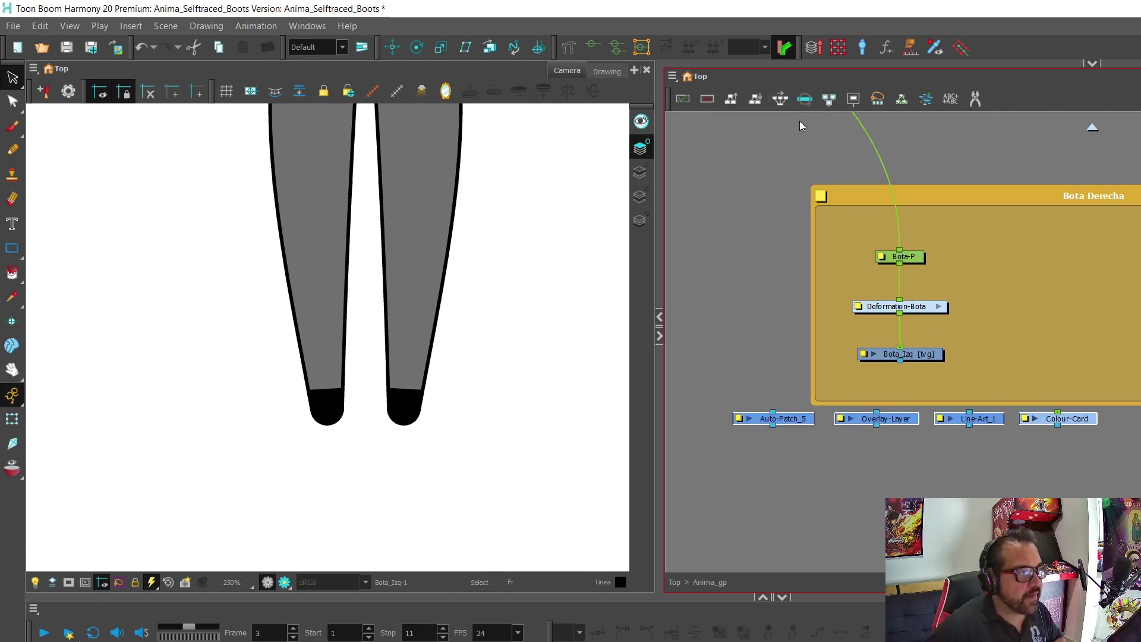
{"action": "scroll", "coordinate": [1040, 450], "scroll_direction": "down", "scroll_amount": 2}
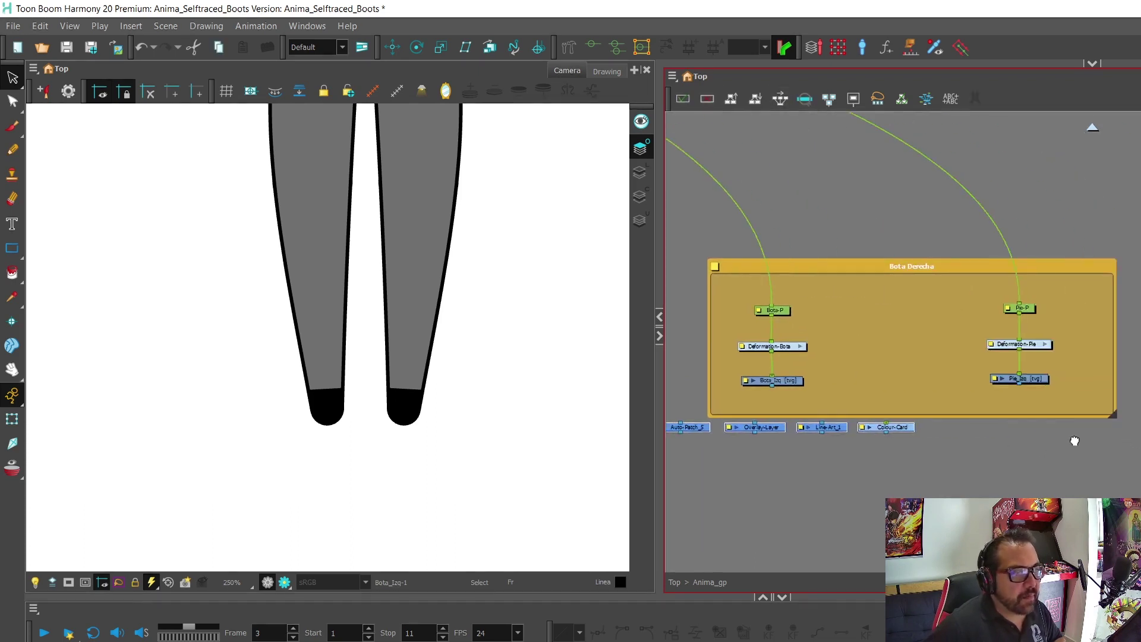
{"action": "scroll", "coordinate": [1040, 450], "scroll_direction": "up", "scroll_amount": 1}
{"action": "scroll", "coordinate": [1006, 450], "scroll_direction": "up", "scroll_amount": 3}
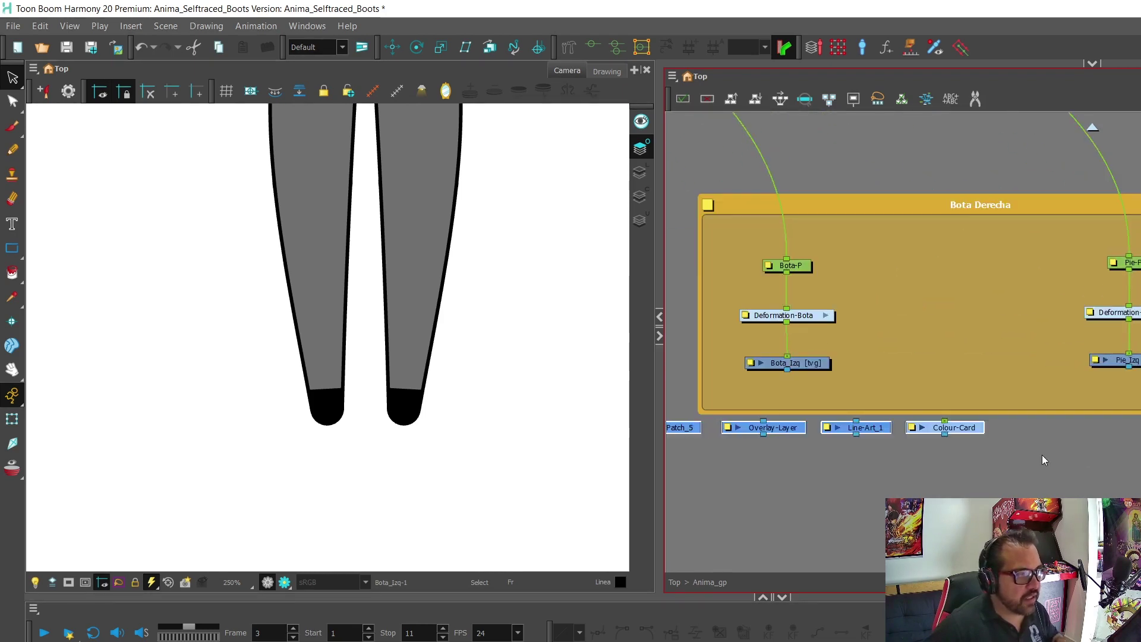
{"action": "scroll", "coordinate": [1060, 463], "scroll_direction": "up", "scroll_amount": 1}
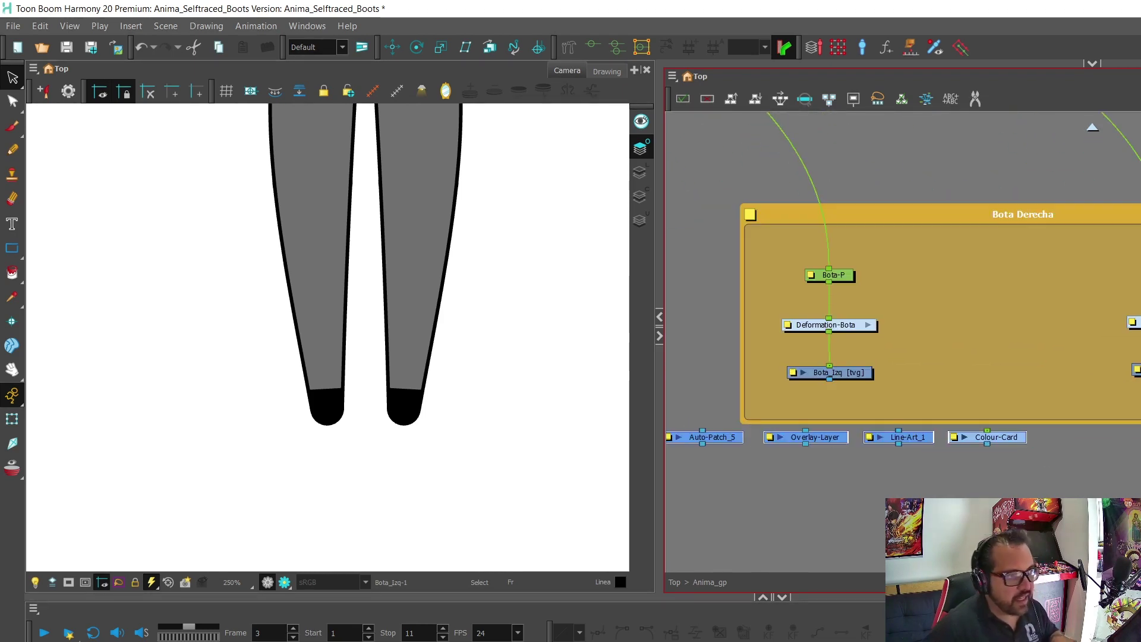
{"action": "left_click", "coordinate": [1102, 476]}
{"action": "left_click_drag", "start_coordinate": [1140, 450], "coordinate": [1030, 459]}
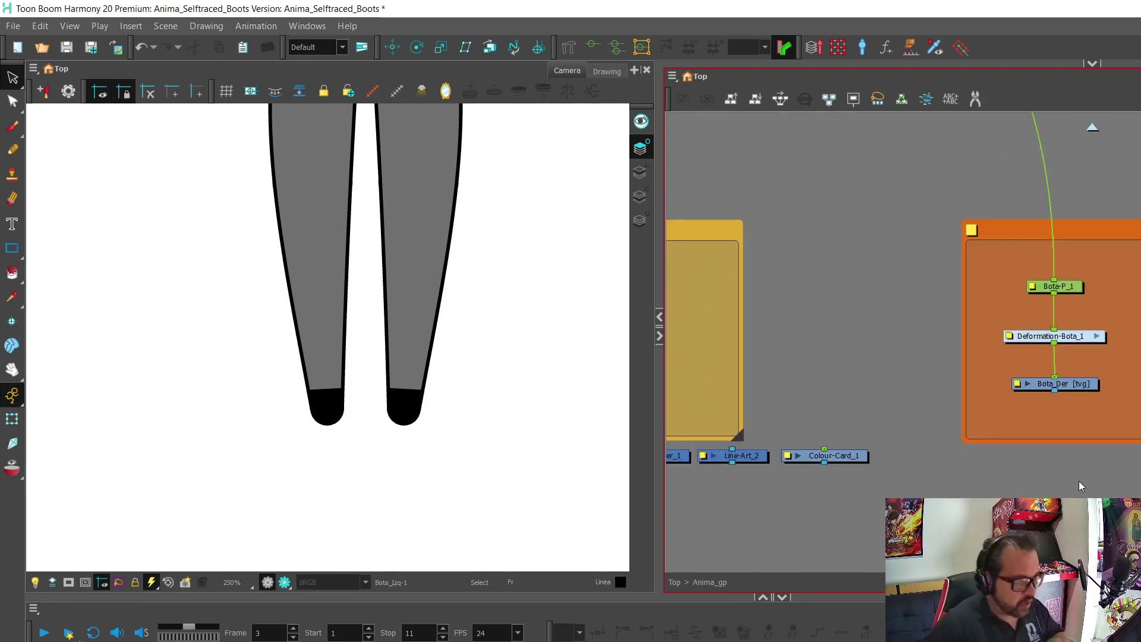
{"action": "left_click_drag", "start_coordinate": [1140, 490], "coordinate": [1140, 469]}
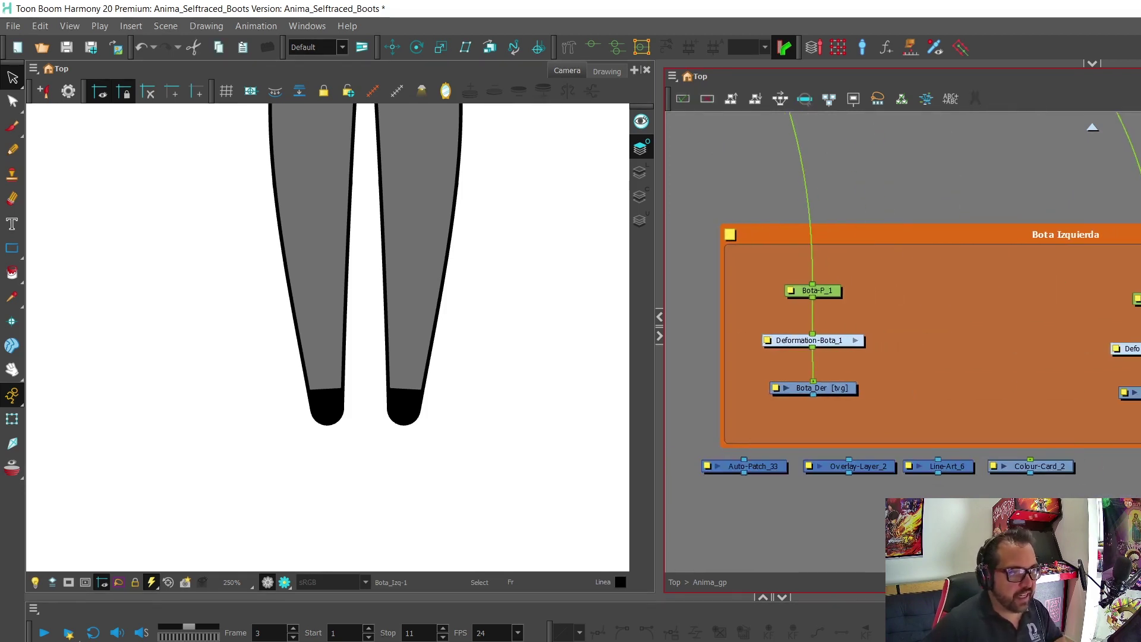
{"action": "mouse_move", "coordinate": [1140, 472]}
{"action": "left_mouse_down"}
{"action": "mouse_move", "coordinate": [1129, 472]}
{"action": "mouse_move", "coordinate": [1138, 466]}
{"action": "left_mouse_up"}
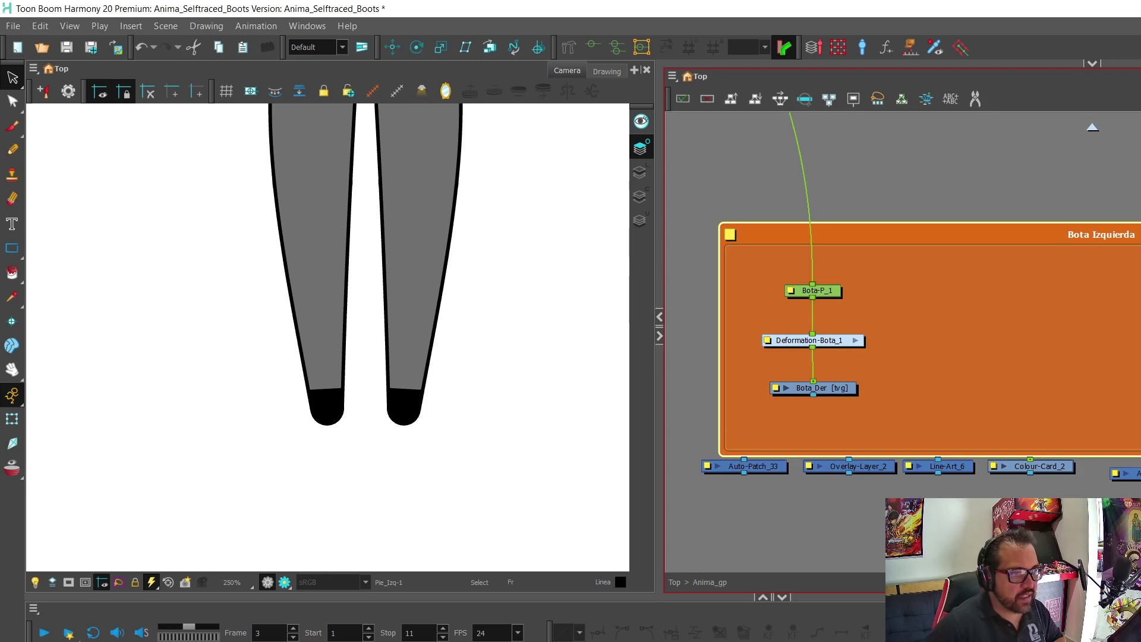
Review the node rows below both boot backdrops, ending at the Bota Derecha backdrop.
{"action": "scroll", "coordinate": [1016, 452], "scroll_direction": "left", "scroll_amount": 10}
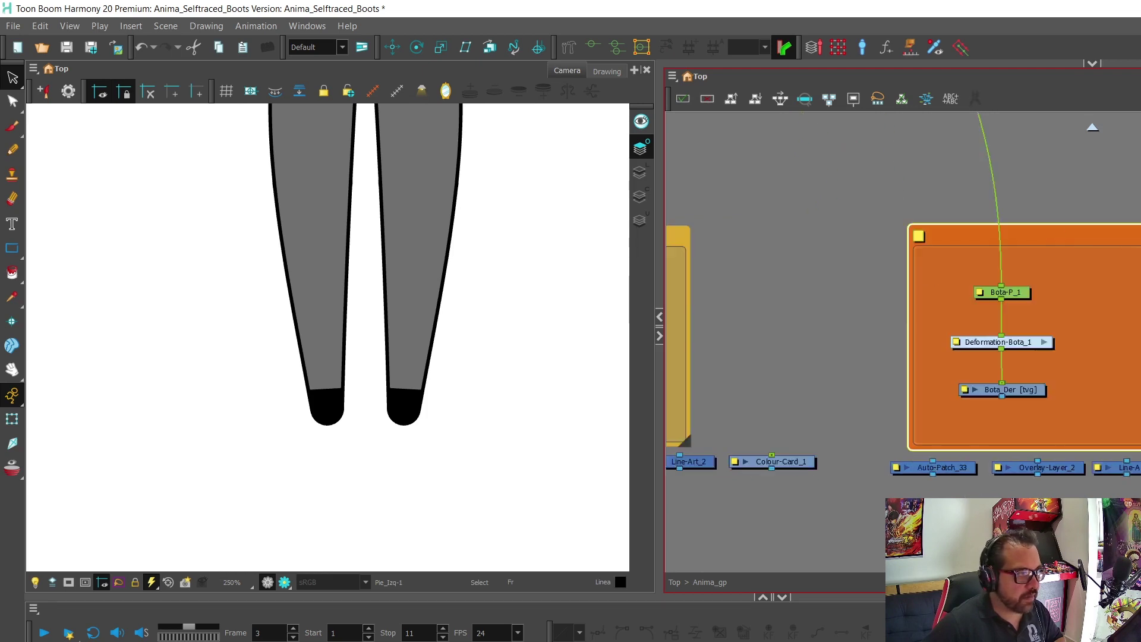
{"action": "left_click_drag", "start_coordinate": [954, 450], "coordinate": [1079, 450]}
{"action": "scroll", "coordinate": [1010, 357], "scroll_direction": "left", "scroll_amount": 5}
{"action": "scroll", "coordinate": [989, 472], "scroll_direction": "left", "scroll_amount": 5}
{"action": "scroll", "coordinate": [988, 473], "scroll_direction": "up", "scroll_amount": 2}
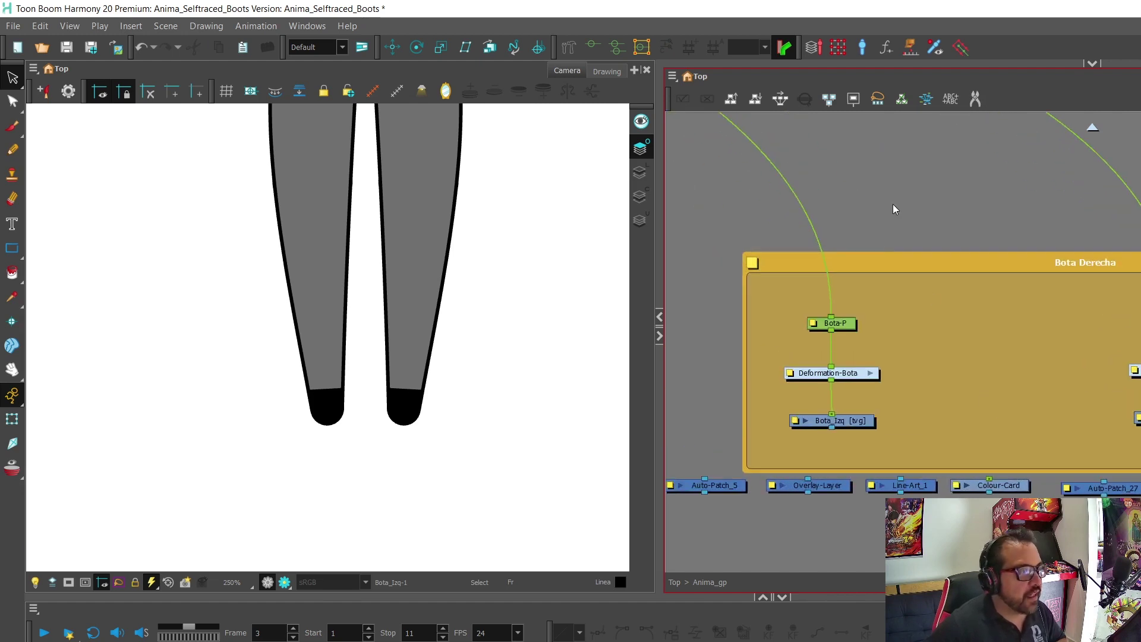
{"action": "scroll", "coordinate": [909, 205], "scroll_direction": "up", "scroll_amount": 3}
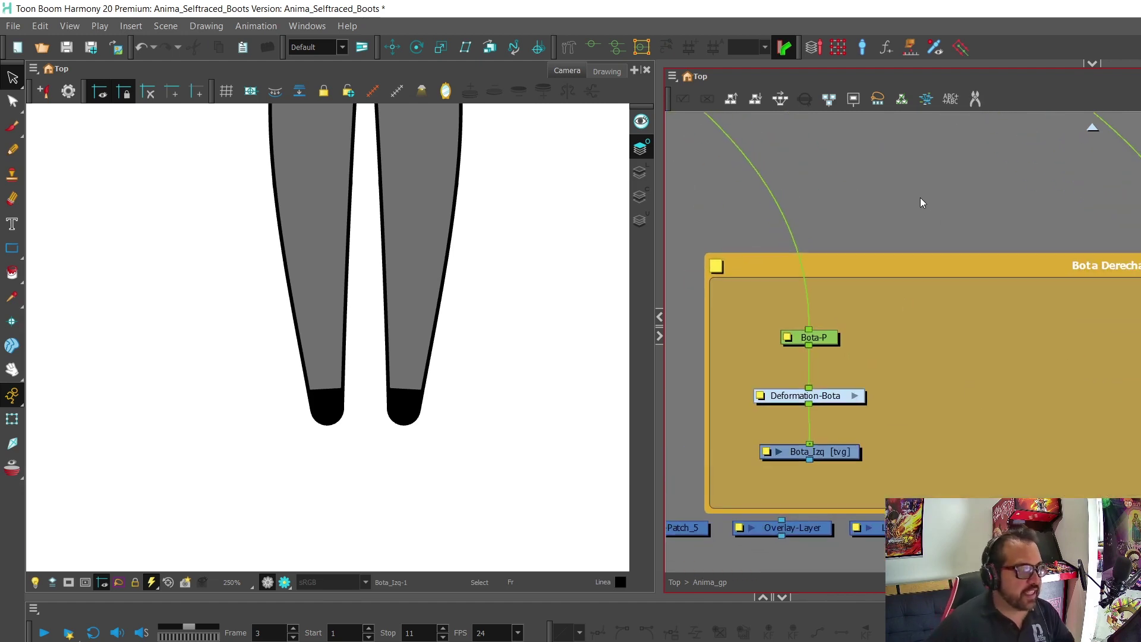
{"action": "scroll", "coordinate": [909, 205], "scroll_direction": "down", "scroll_amount": 3}
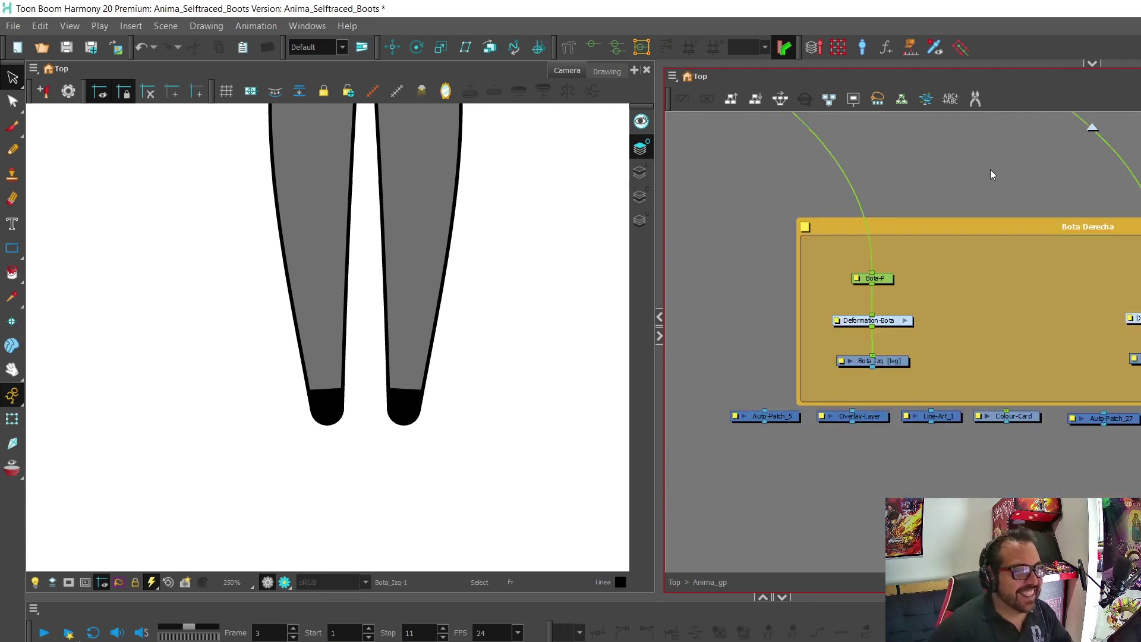
{"action": "left_click", "coordinate": [1133, 359]}
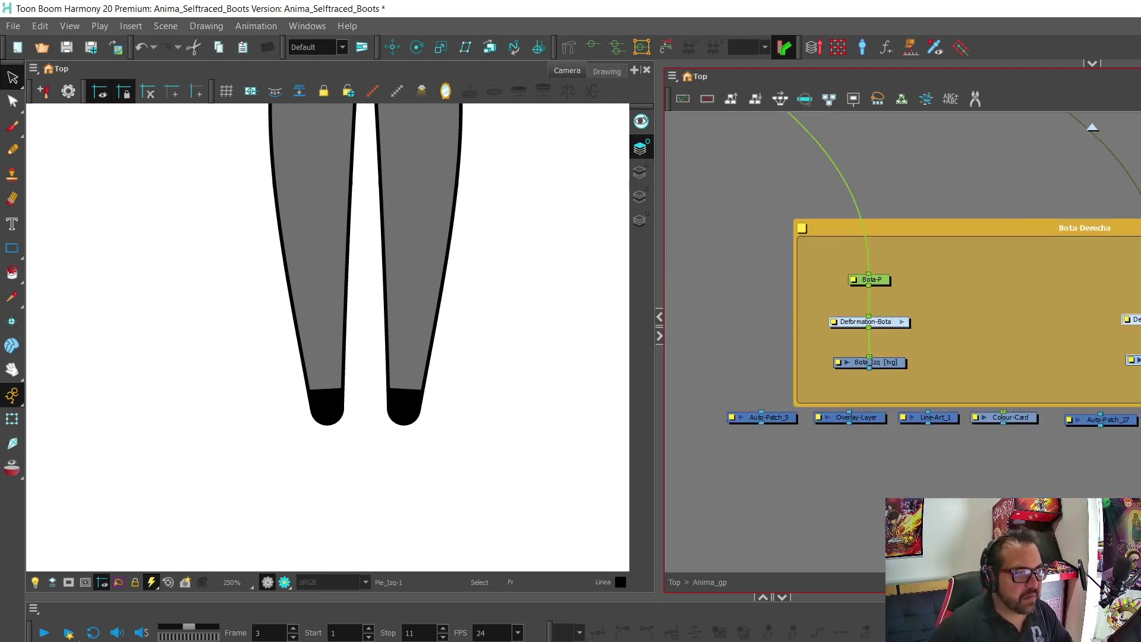
{"action": "left_click_drag", "start_coordinate": [1125, 228], "coordinate": [1074, 219]}
{"action": "left_click", "coordinate": [981, 180]}
{"action": "scroll", "coordinate": [980, 180], "scroll_direction": "up", "scroll_amount": 2}
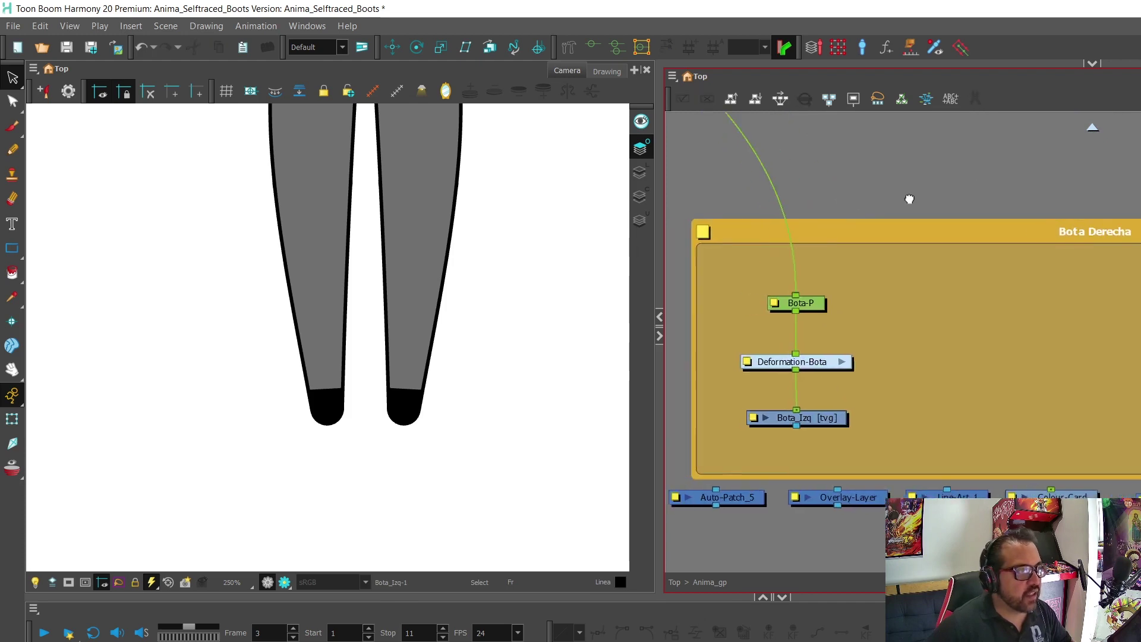
Connect the Bota_Izq drawing's output to the Auto-Patch, Overlay-Layer, Line-Art and Colour-Card nodes below it.
{"action": "left_click", "coordinate": [1017, 408]}
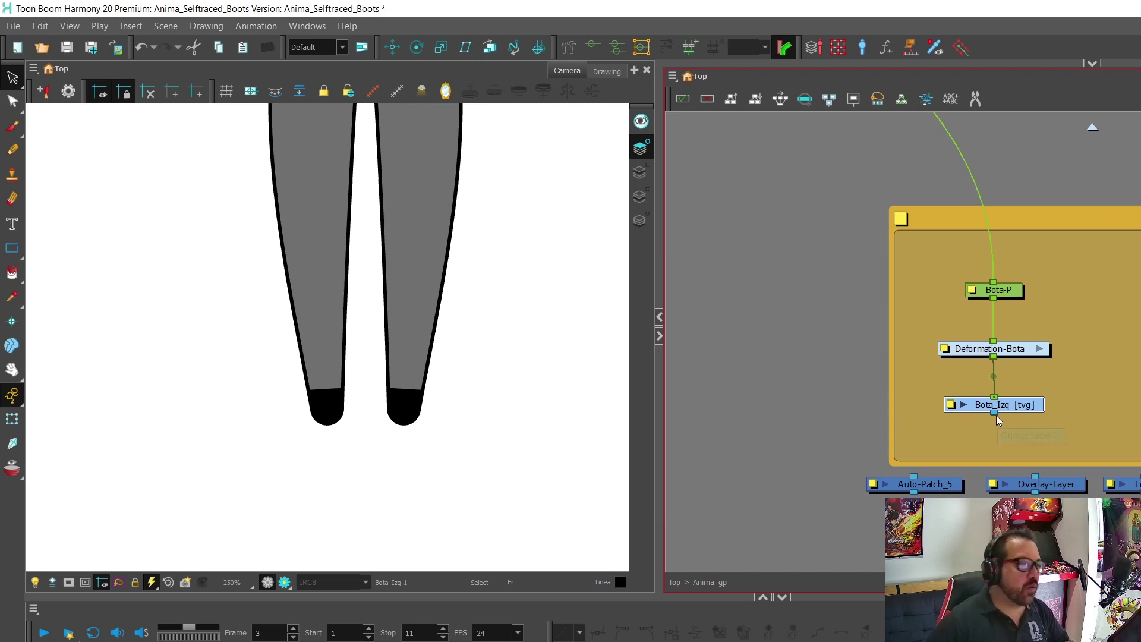
{"action": "scroll", "coordinate": [993, 416], "scroll_direction": "up", "scroll_amount": 2}
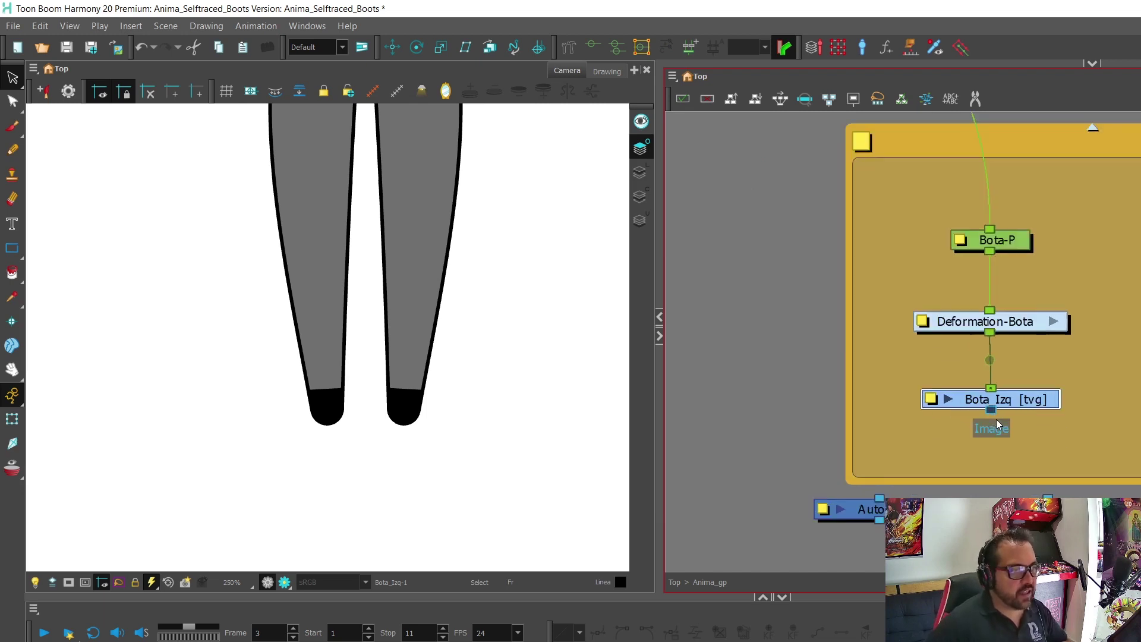
{"action": "left_click_drag", "start_coordinate": [1041, 442], "coordinate": [1036, 385]}
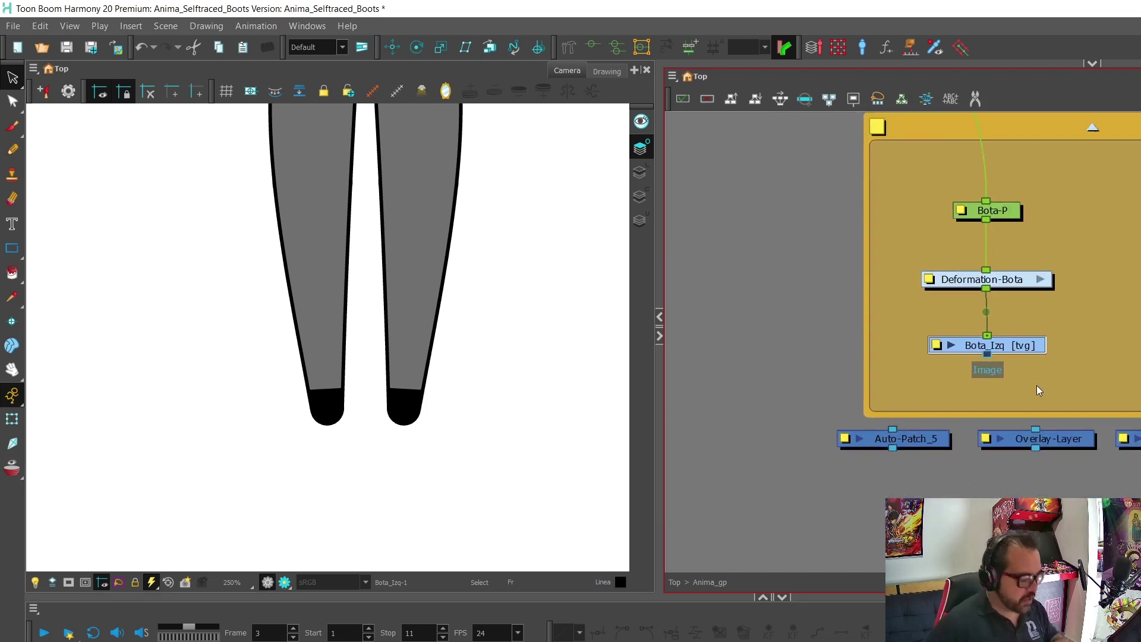
{"action": "left_click", "coordinate": [893, 429]}
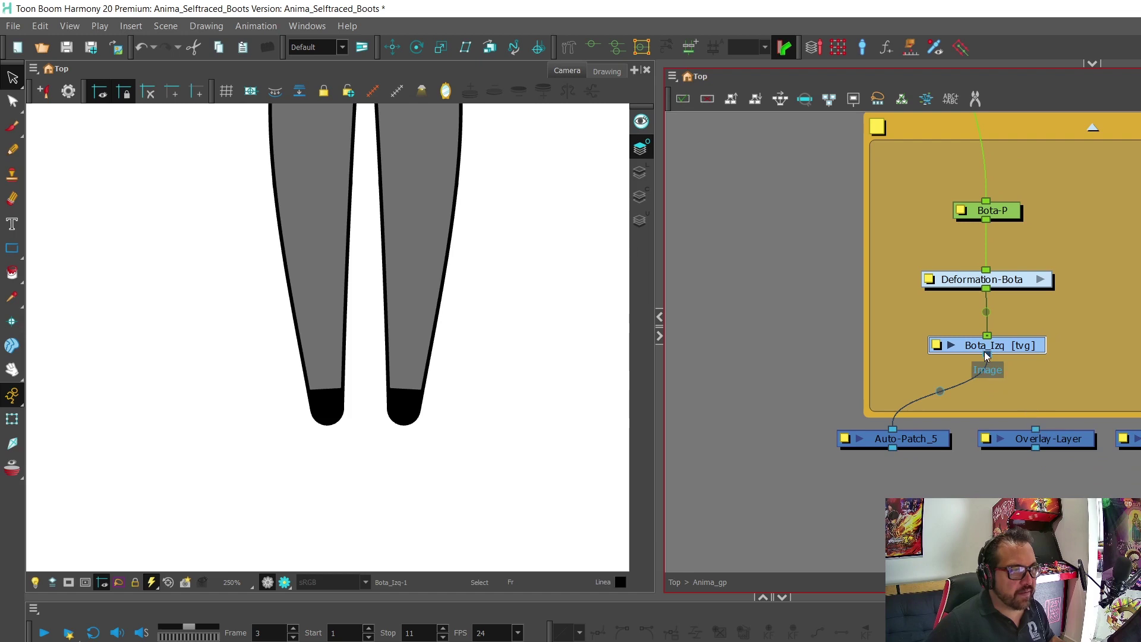
{"action": "left_click_drag", "start_coordinate": [1043, 423], "coordinate": [1036, 428]}
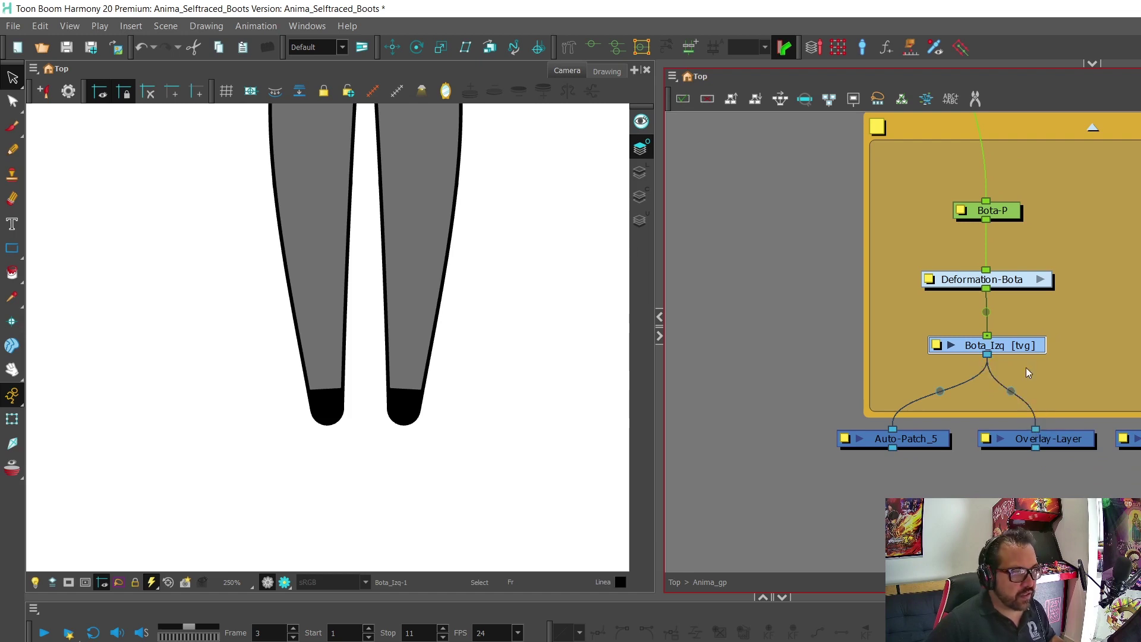
{"action": "left_click_drag", "start_coordinate": [987, 355], "coordinate": [1138, 408]}
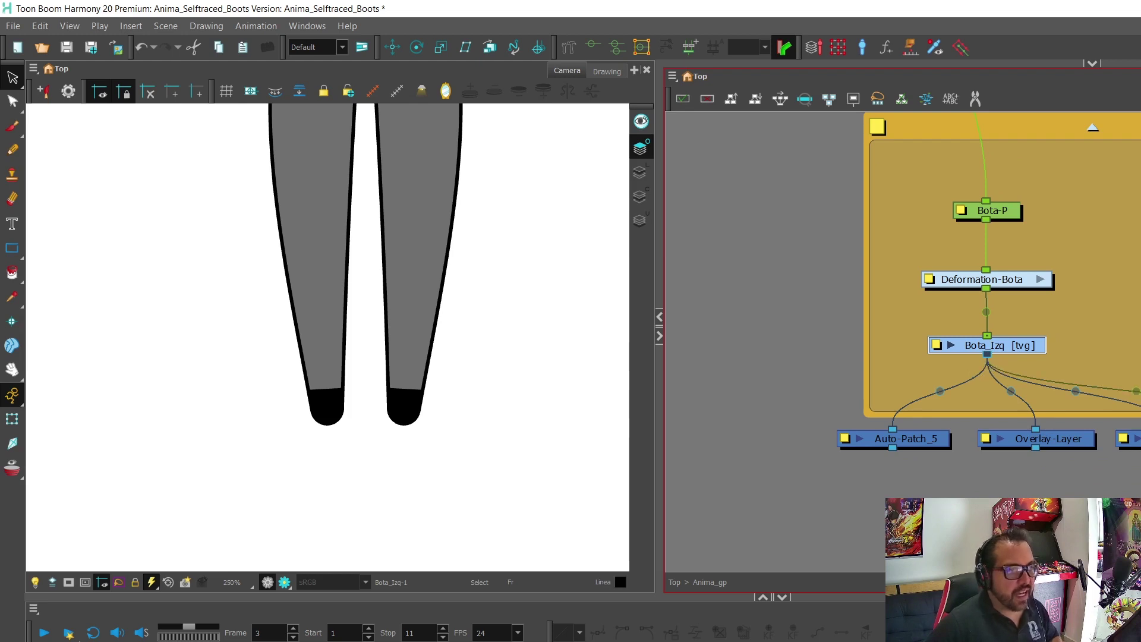
Undo the Bota_Izq connection to the Colour-Card node and the placement of that node beside Line-Art_1.
{"action": "scroll", "coordinate": [1036, 482], "scroll_direction": "up", "scroll_amount": 3}
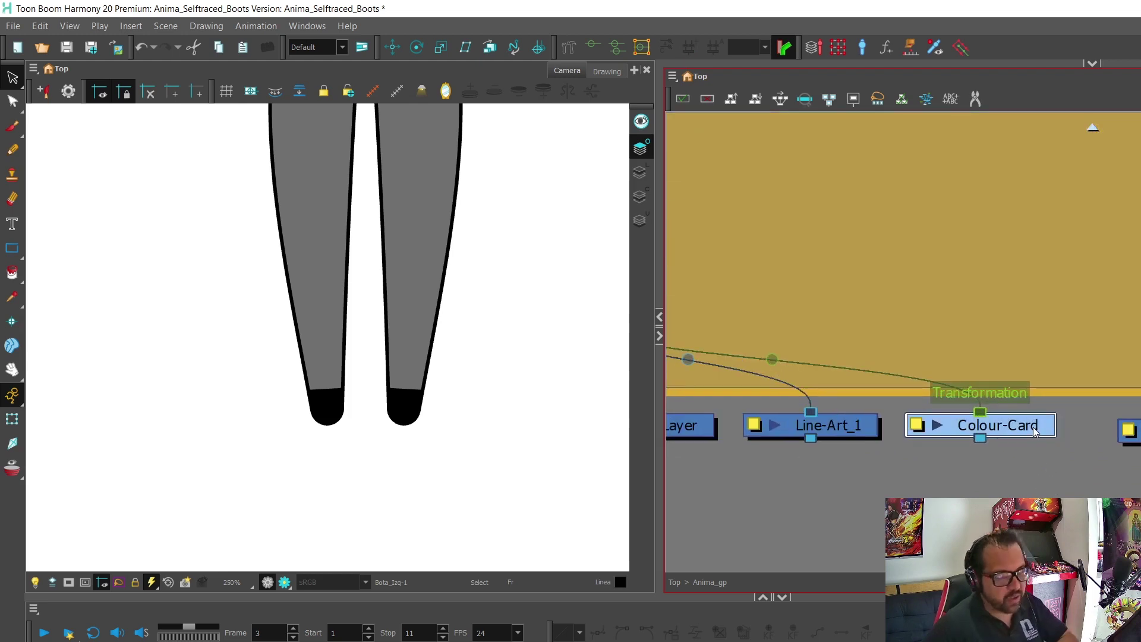
{"action": "key", "text": "ctrl+z"}
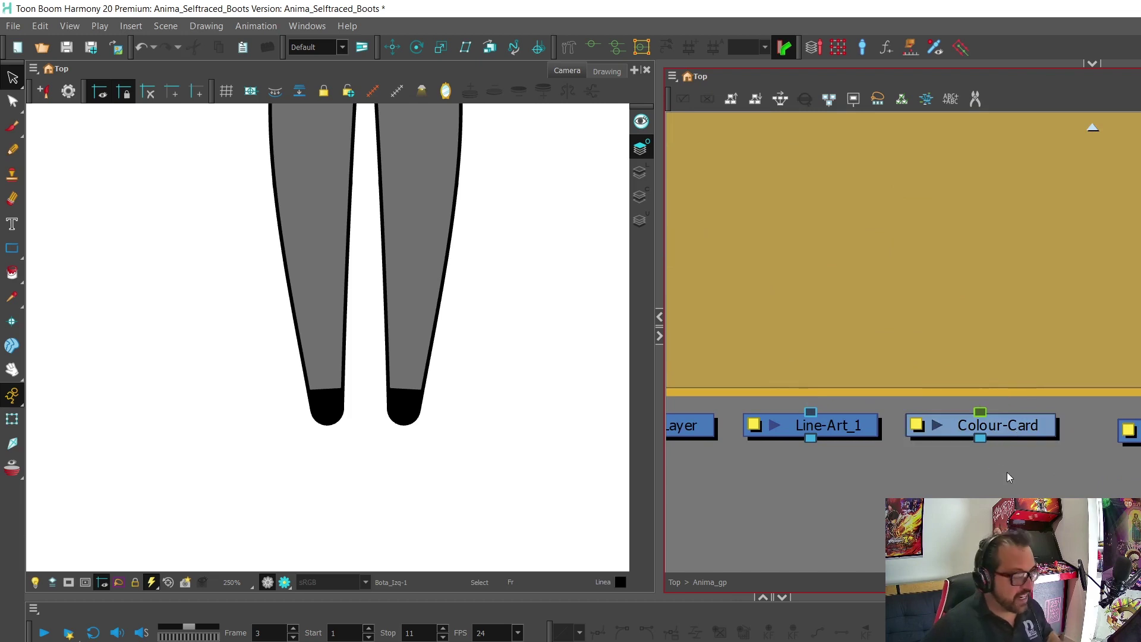
{"action": "key", "text": "ctrl+z"}
{"action": "key", "text": "ctrl+z"}
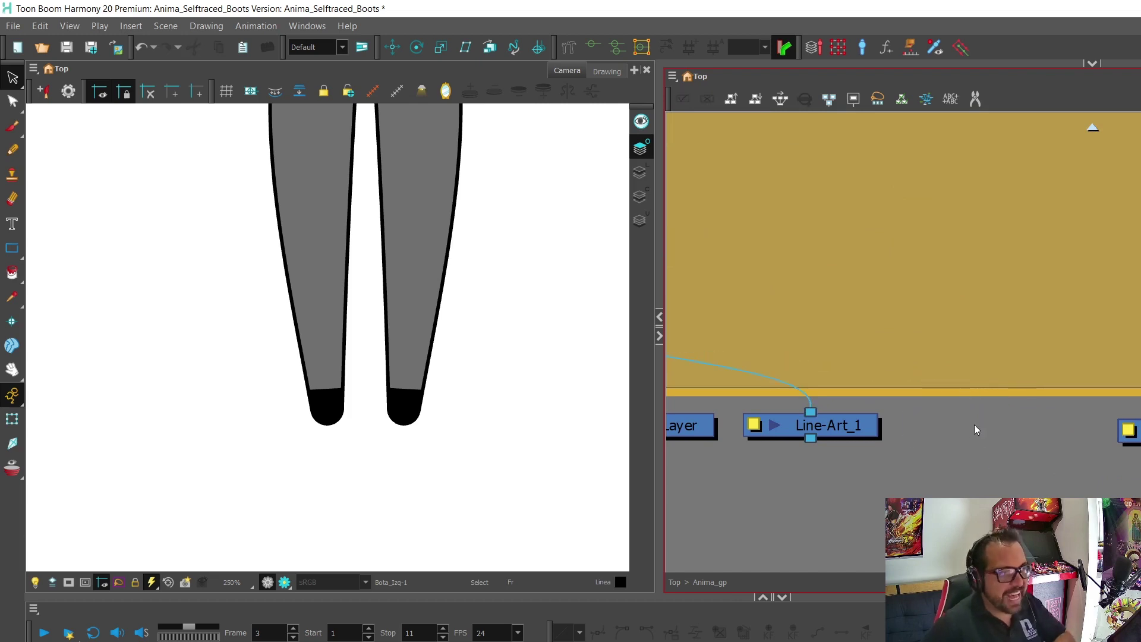
Add a Colour-Art node beside Line-Art_1 and connect the Bota_Izq drawing's output to it.
{"action": "key", "text": "alt+v"}
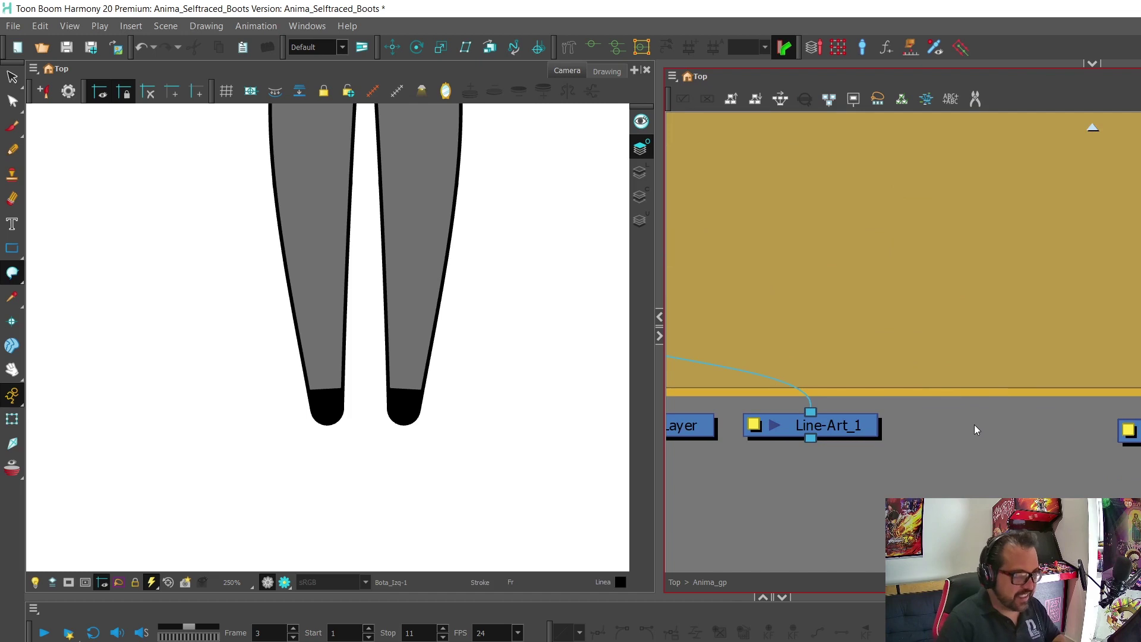
{"action": "key", "text": "Tab"}
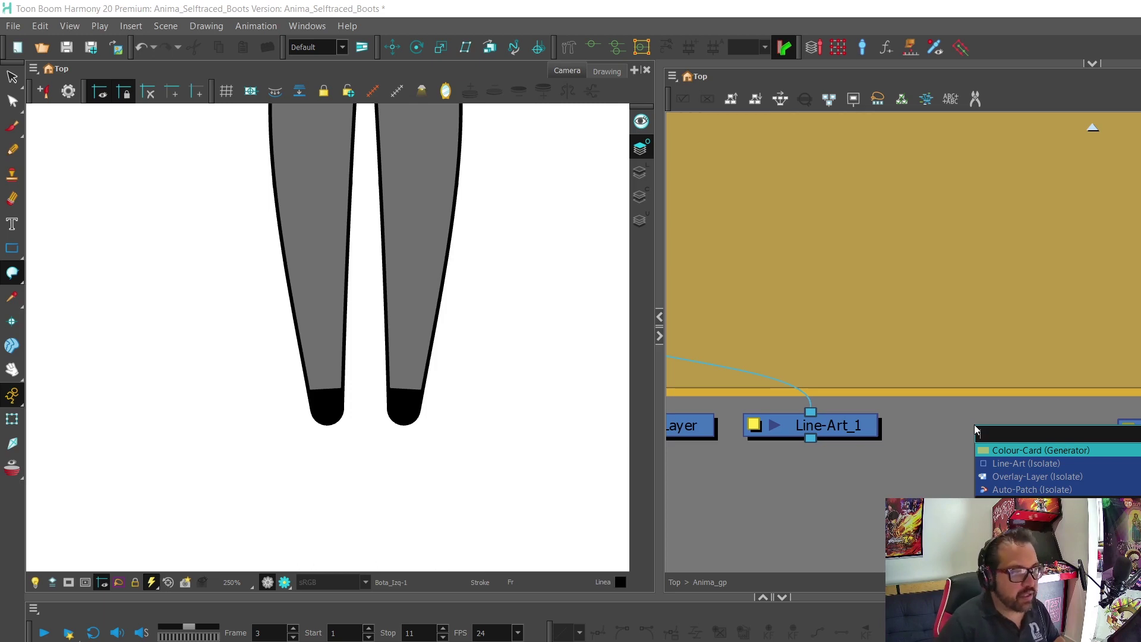
{"action": "type", "text": "colour"}
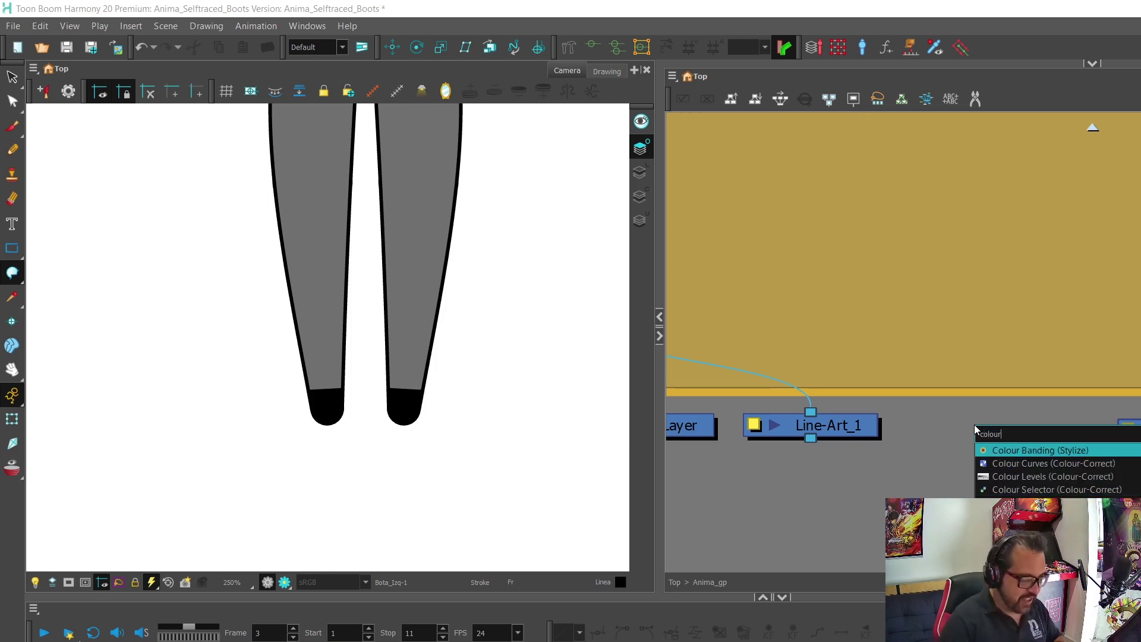
{"action": "left_click", "coordinate": [1010, 483]}
{"action": "left_click_drag", "start_coordinate": [1061, 421], "coordinate": [1008, 424]}
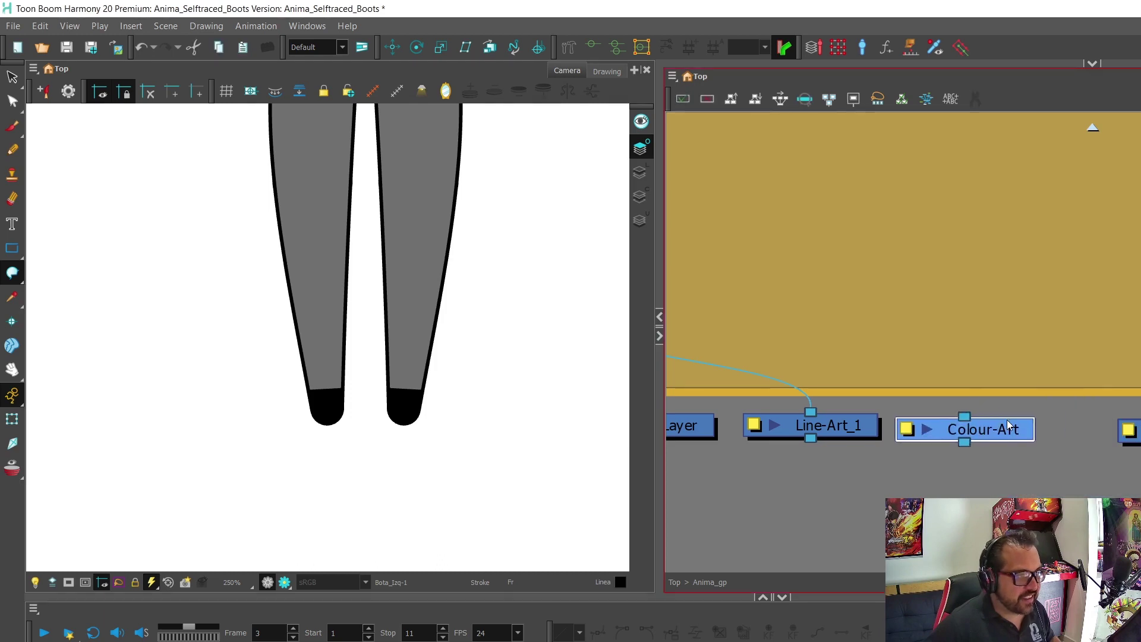
{"action": "scroll", "coordinate": [1008, 424], "scroll_direction": "down", "scroll_amount": 2}
{"action": "left_click_drag", "start_coordinate": [732, 369], "coordinate": [1021, 447]}
{"action": "scroll", "coordinate": [828, 496], "scroll_direction": "right", "scroll_amount": 5}
{"action": "key", "text": "Escape"}
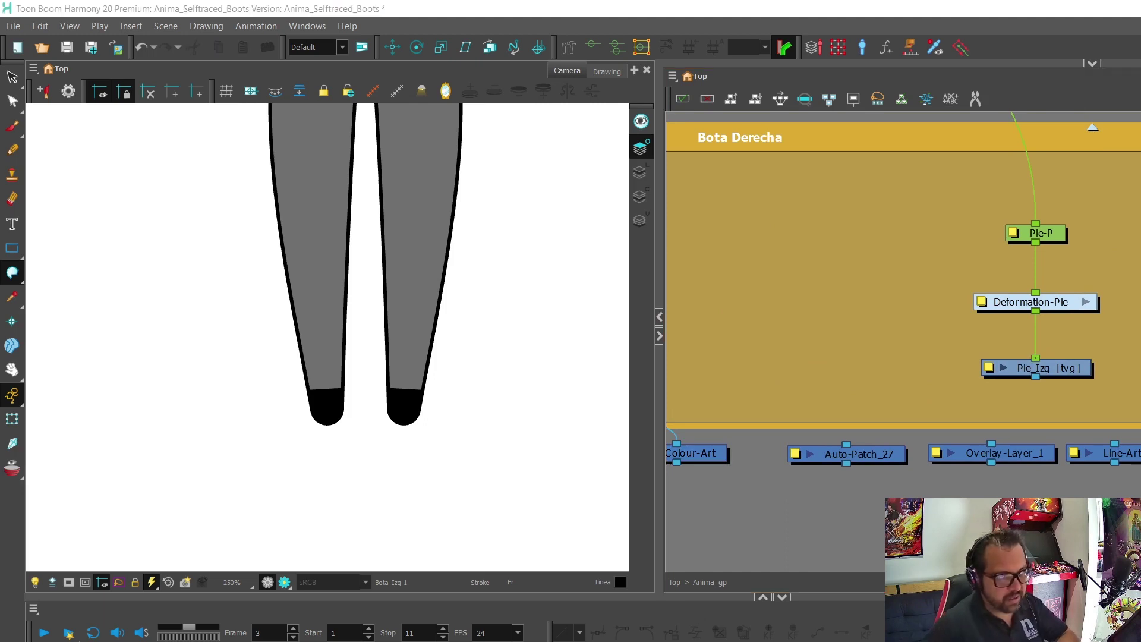
{"action": "key", "text": "alt+Tab"}
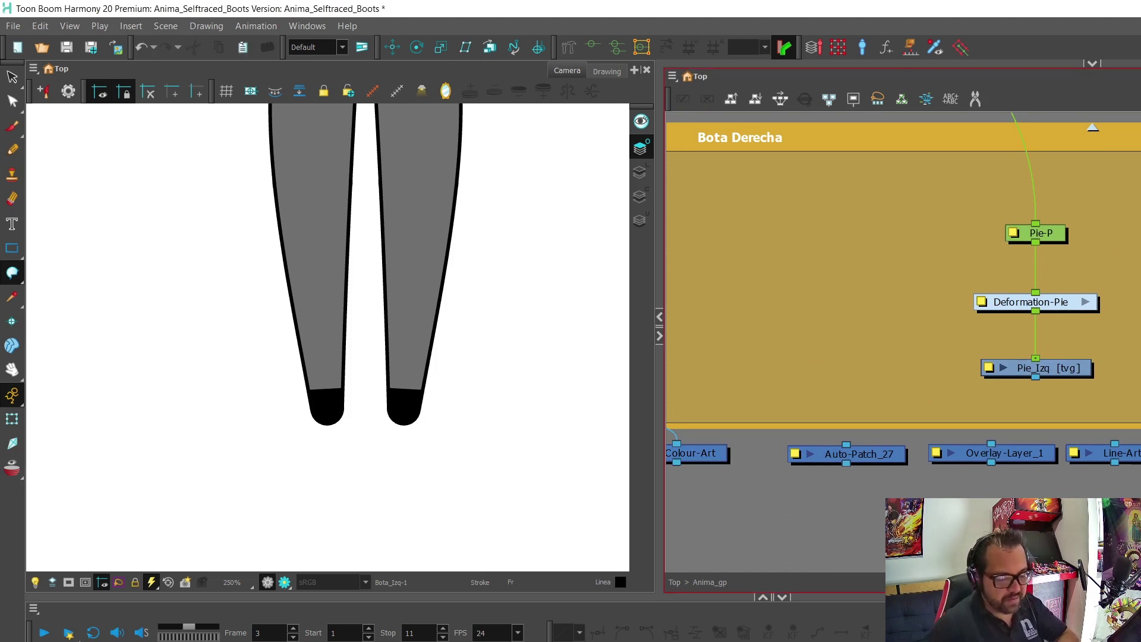
Connect the Pie_Izq drawing's output to the Auto-Patch_27, Overlay-Layer_1, Line-Art and Colour-Art nodes below it.
{"action": "left_click", "coordinate": [1036, 380]}
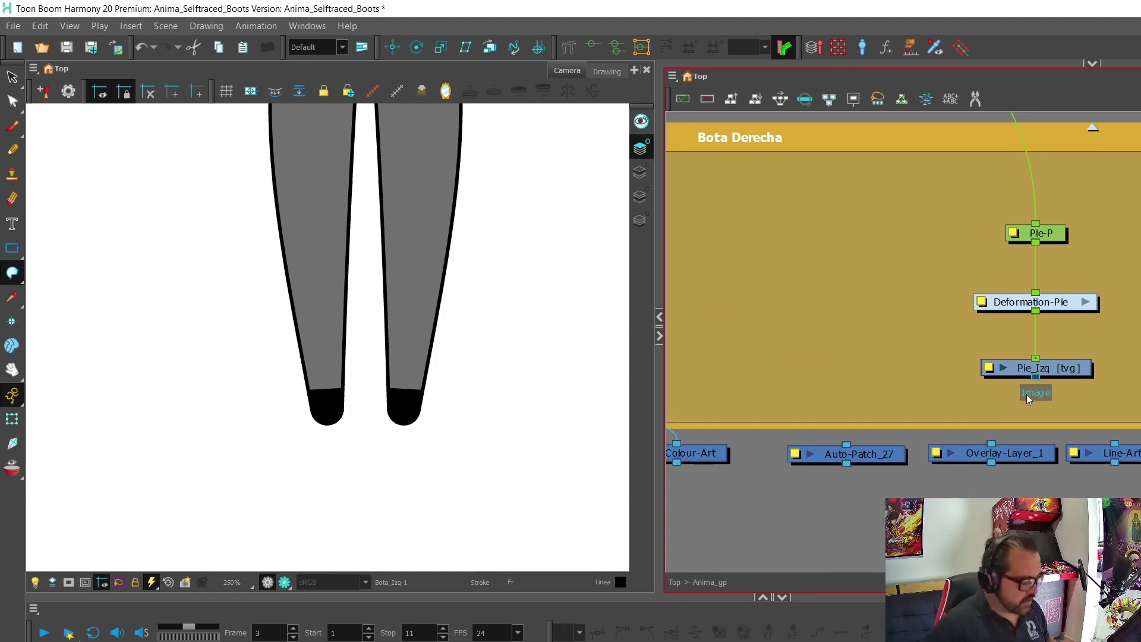
{"action": "left_click_drag", "start_coordinate": [852, 443], "coordinate": [846, 444]}
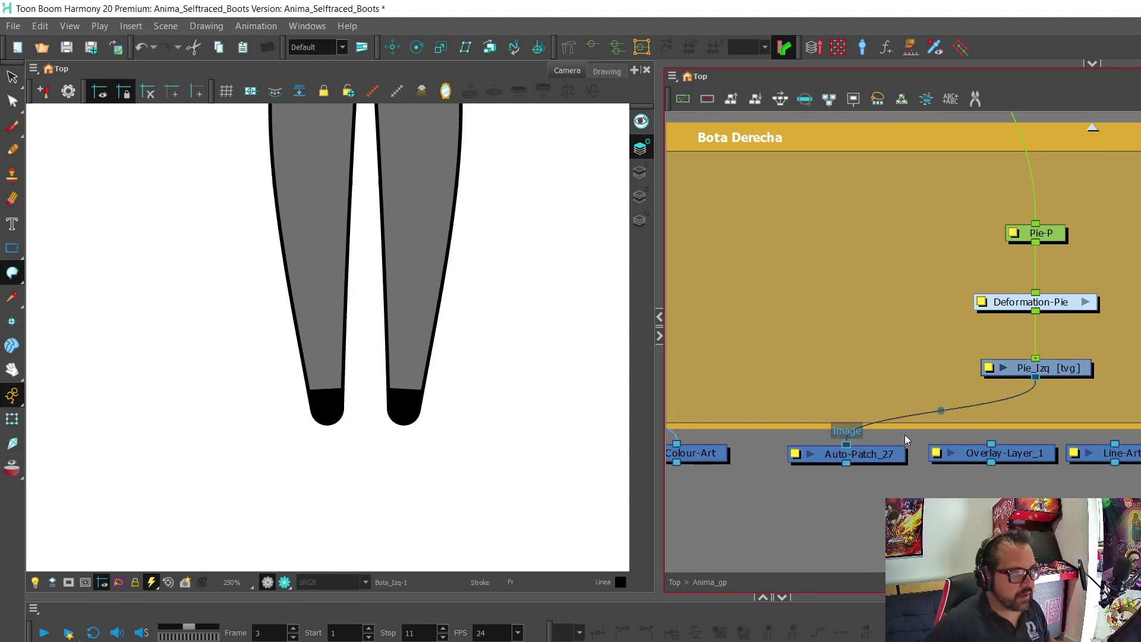
{"action": "left_click_drag", "start_coordinate": [1039, 379], "coordinate": [991, 443]}
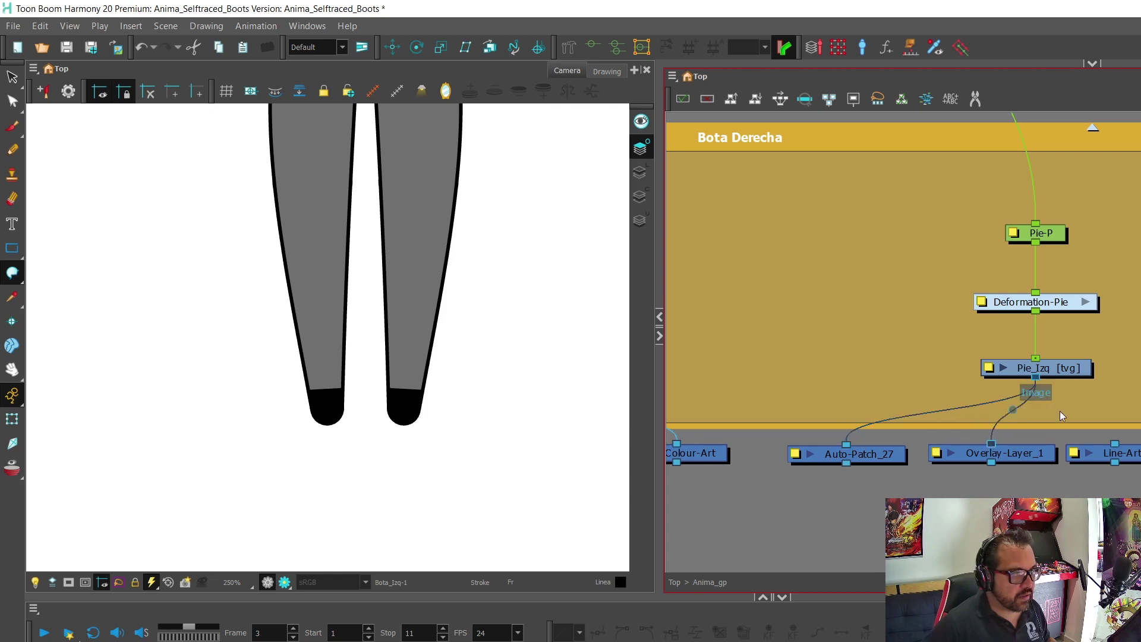
{"action": "left_click_drag", "start_coordinate": [1115, 444], "coordinate": [1035, 376]}
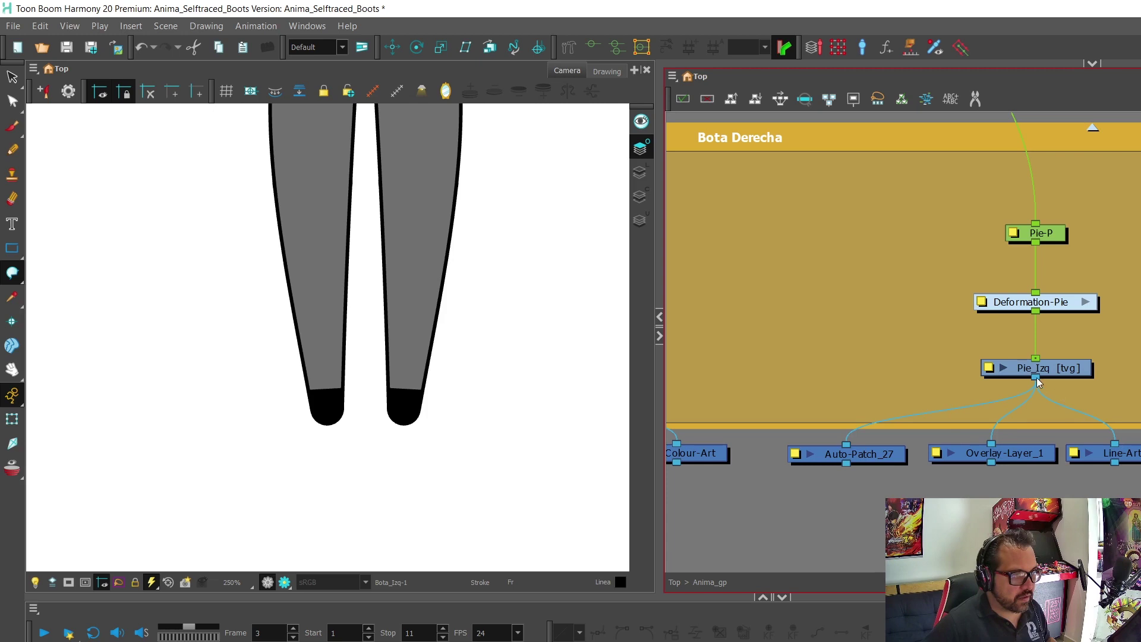
{"action": "left_click_drag", "start_coordinate": [1036, 377], "coordinate": [1140, 416]}
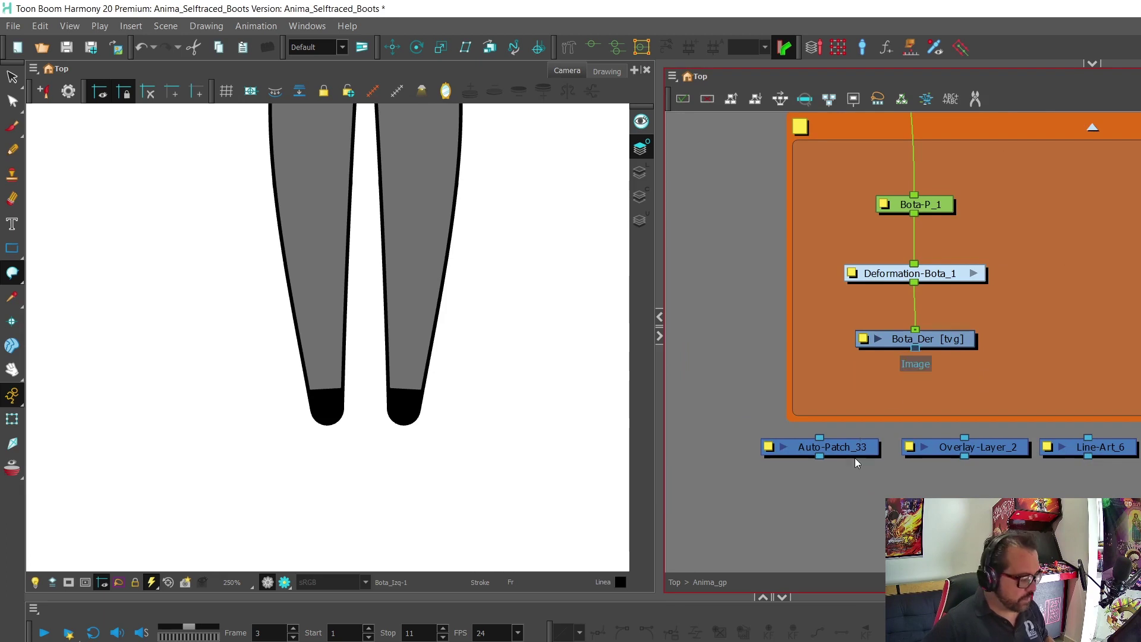
Connect the Bota_Der drawing's output to Auto-Patch_33, Overlay-Layer_2, Line-Art_6 and Colour-Art_2.
{"action": "left_click_drag", "start_coordinate": [915, 346], "coordinate": [820, 437]}
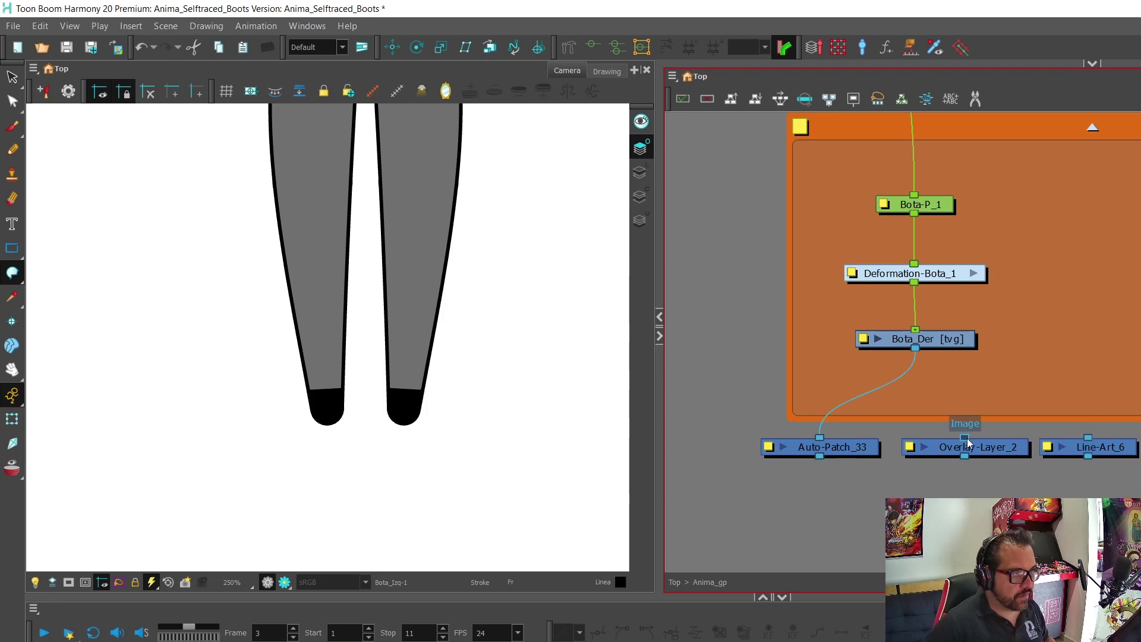
{"action": "left_click_drag", "start_coordinate": [965, 437], "coordinate": [914, 349]}
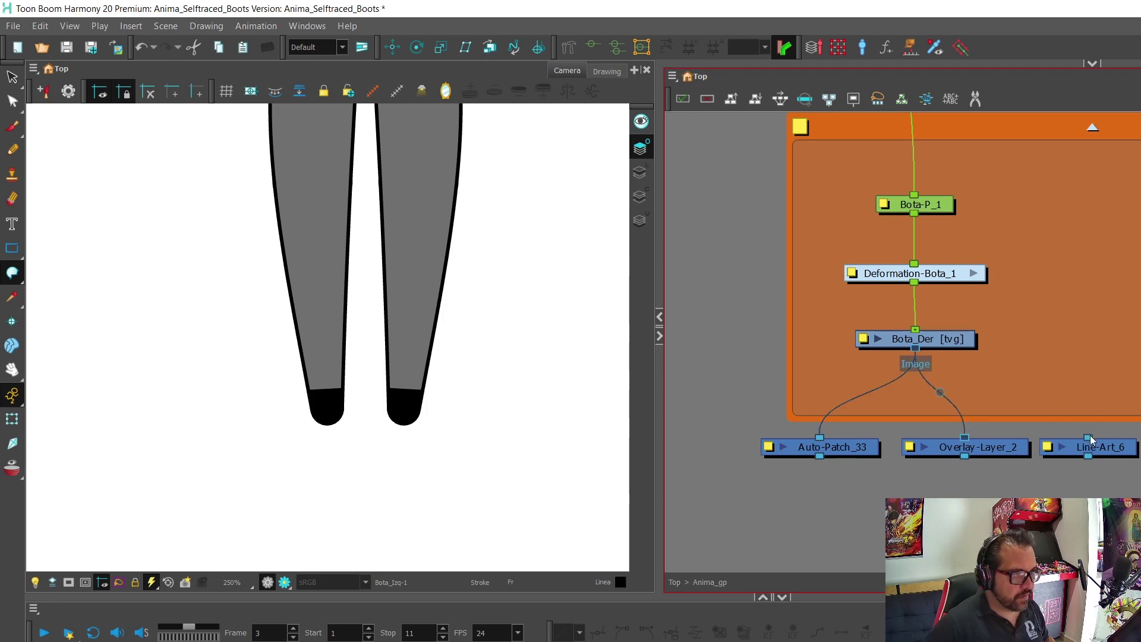
{"action": "left_click_drag", "start_coordinate": [1088, 438], "coordinate": [914, 349]}
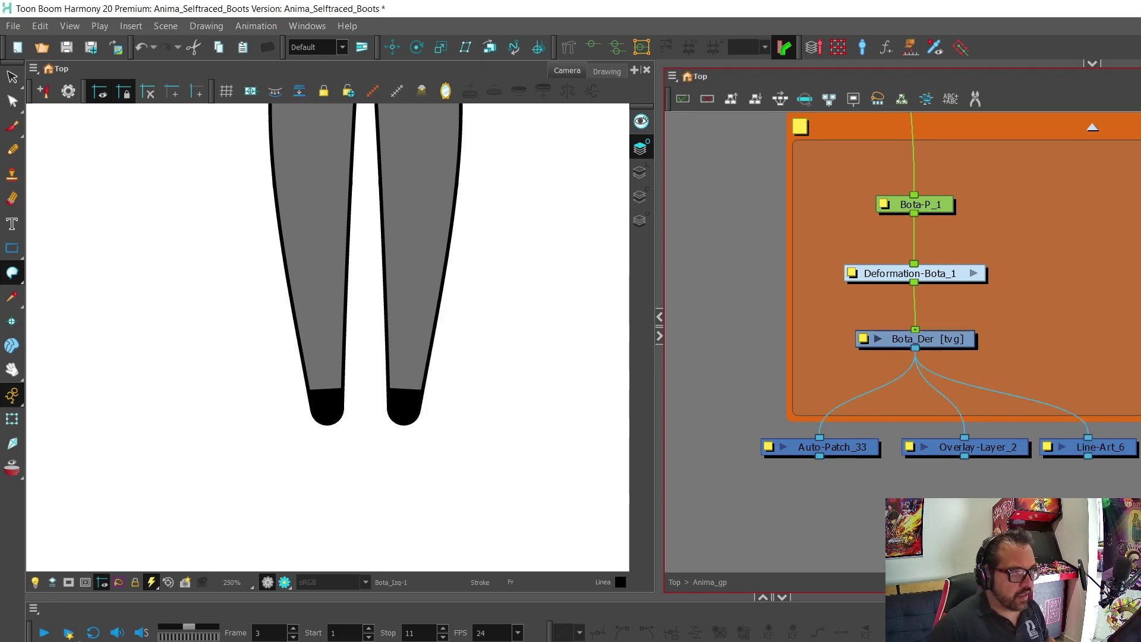
{"action": "left_click_drag", "start_coordinate": [915, 348], "coordinate": [1108, 429]}
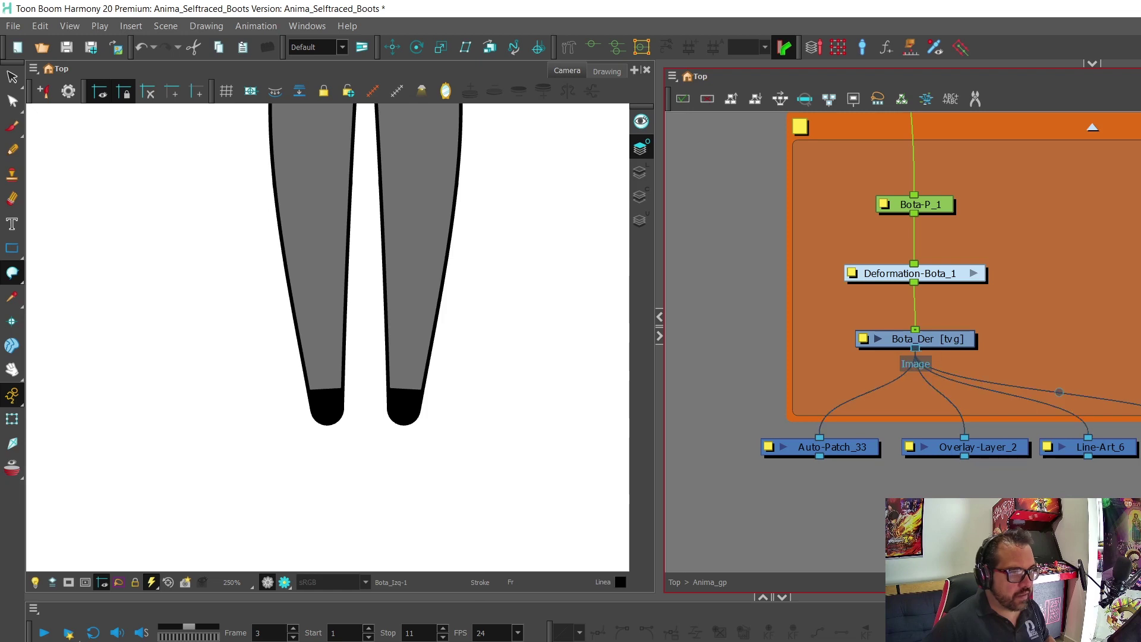
Connect the Pie_Der drawing's output to Auto-Patch_34, the Overlay-Layer node and the remaining nodes in the row below it.
{"action": "scroll", "coordinate": [917, 481], "scroll_direction": "right", "scroll_amount": 6}
{"action": "left_click_drag", "start_coordinate": [919, 447], "coordinate": [1129, 511]}
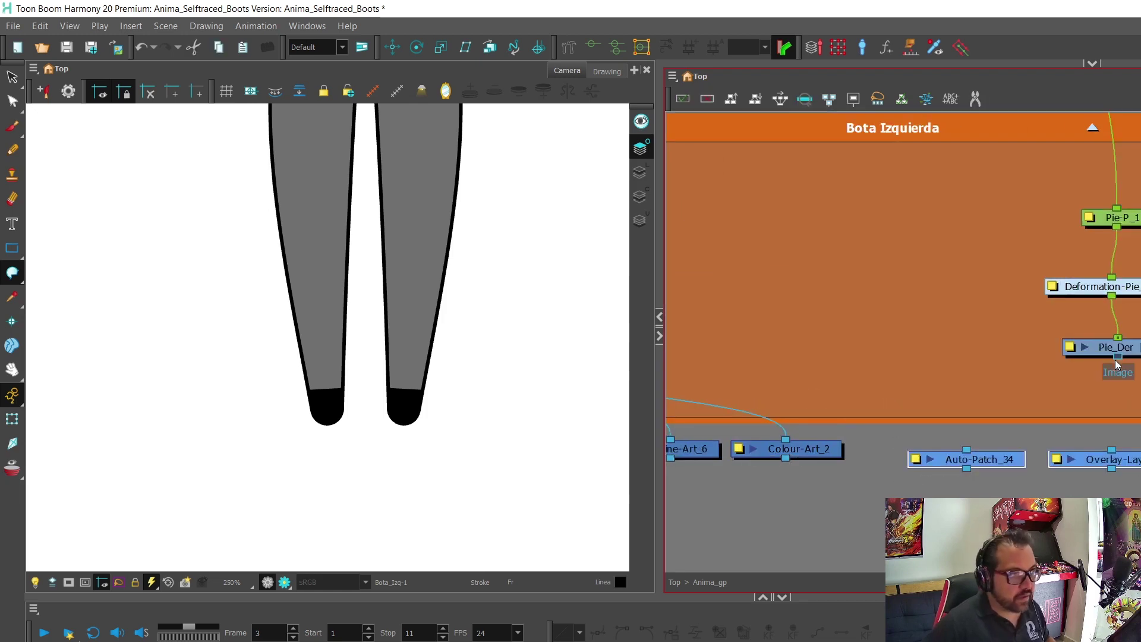
{"action": "left_click_drag", "start_coordinate": [969, 453], "coordinate": [966, 450]}
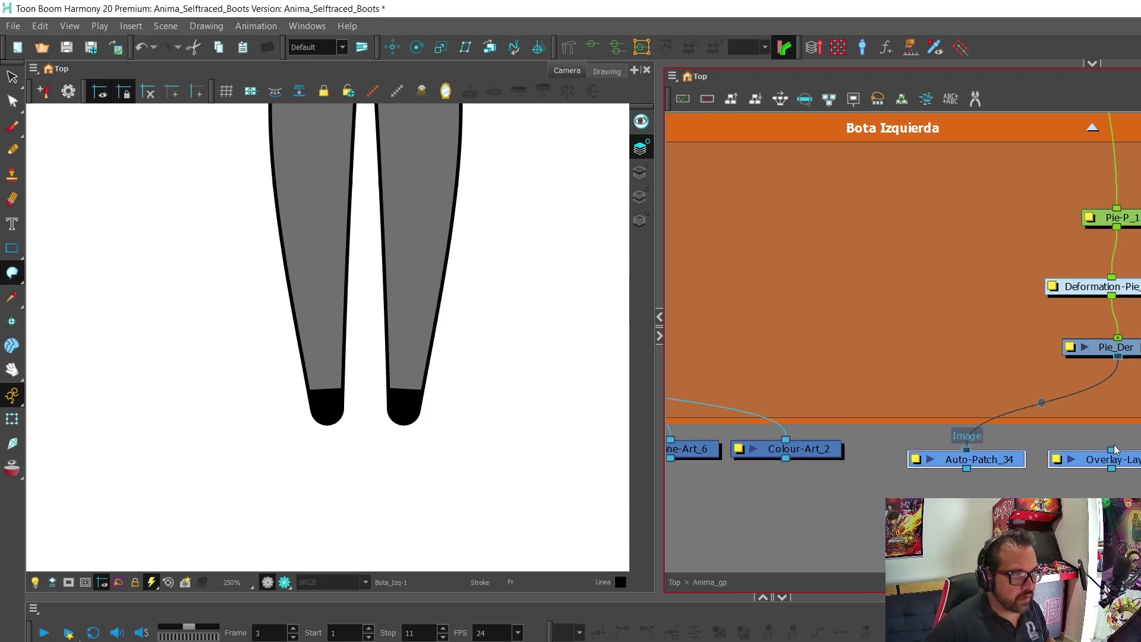
{"action": "left_click_drag", "start_coordinate": [1118, 356], "coordinate": [1111, 450]}
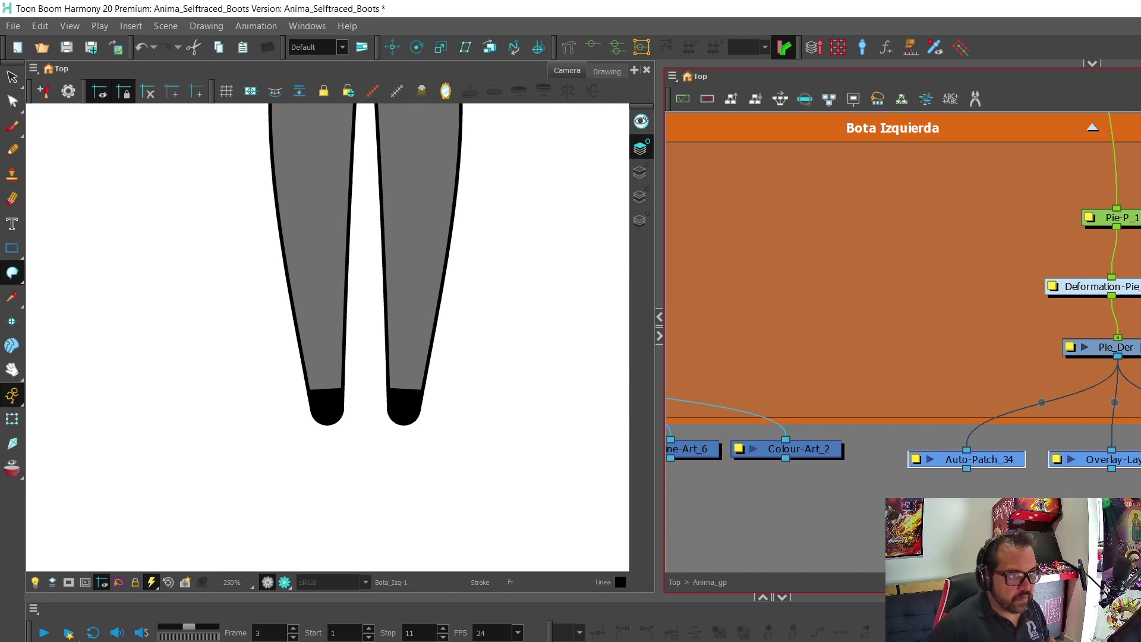
{"action": "key", "text": "Escape"}
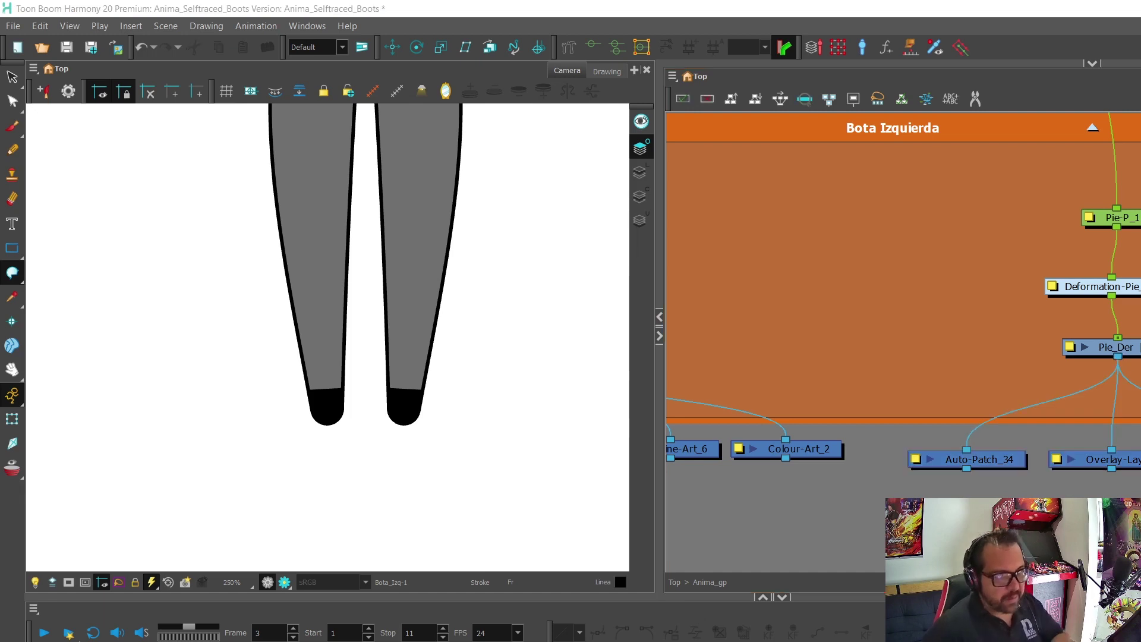
{"action": "key", "text": "Escape"}
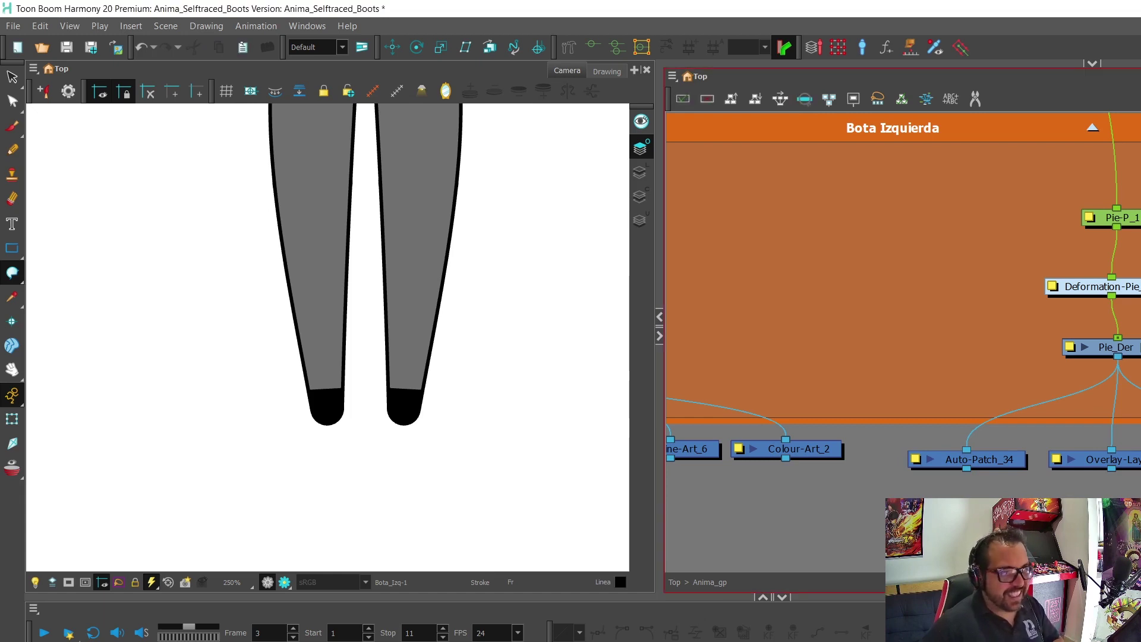
{"action": "left_click_drag", "start_coordinate": [1118, 358], "coordinate": [1138, 373]}
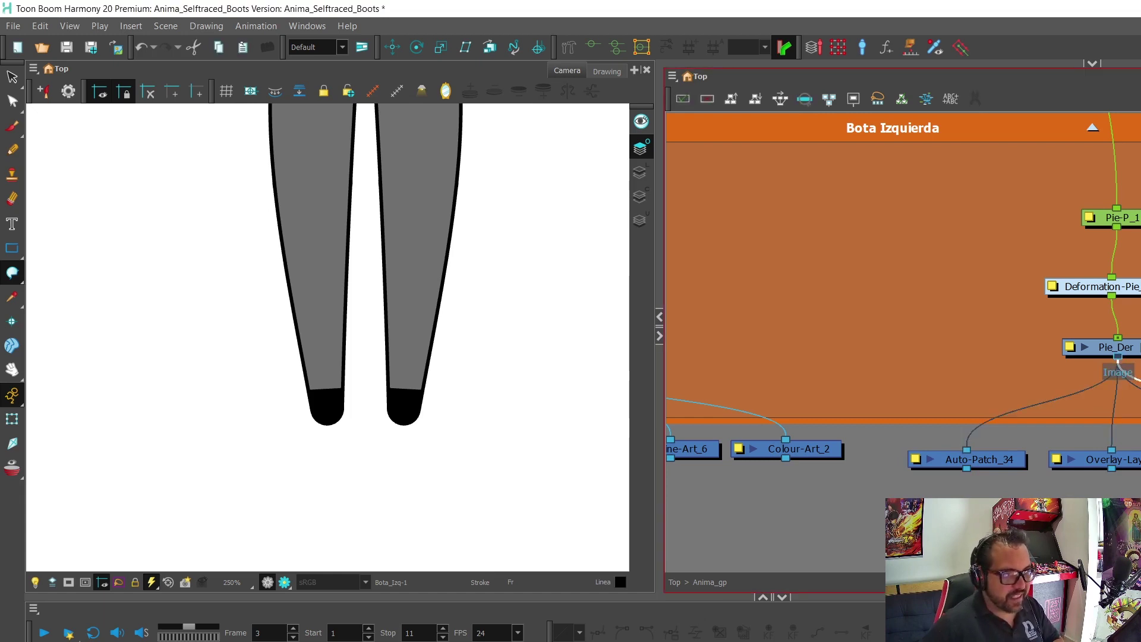
Review the connected node rows below both boot backdrops, ending at the Overlay-Layer and Line-Art_1 nodes under Bota_Izq.
{"action": "scroll", "coordinate": [903, 327], "scroll_direction": "down", "scroll_amount": 5}
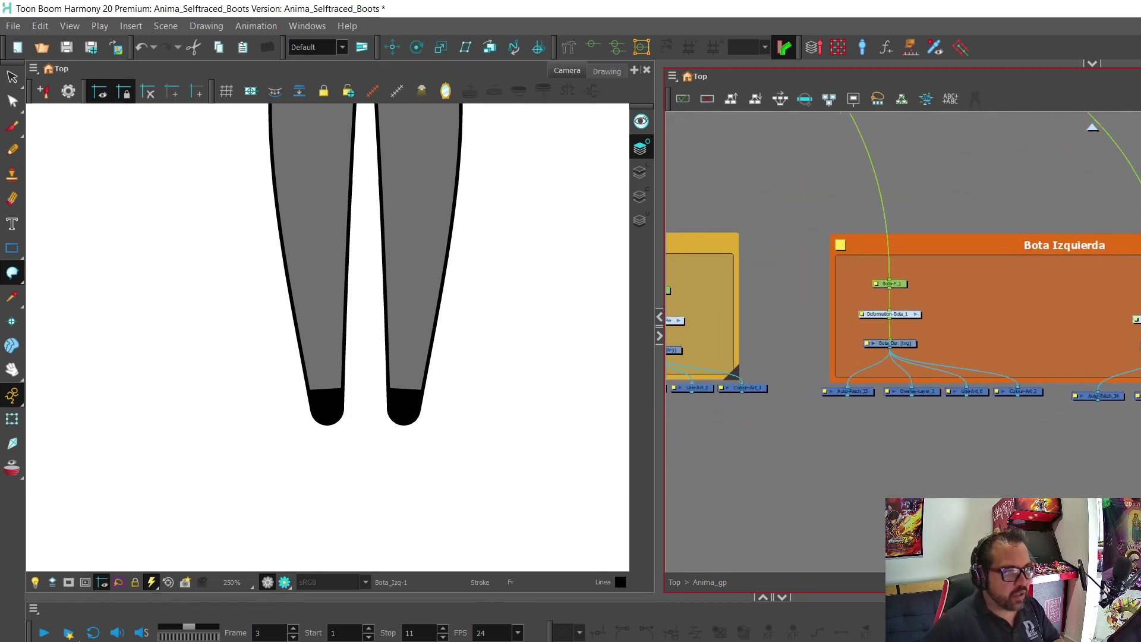
{"action": "scroll", "coordinate": [1065, 467], "scroll_direction": "left", "scroll_amount": 10}
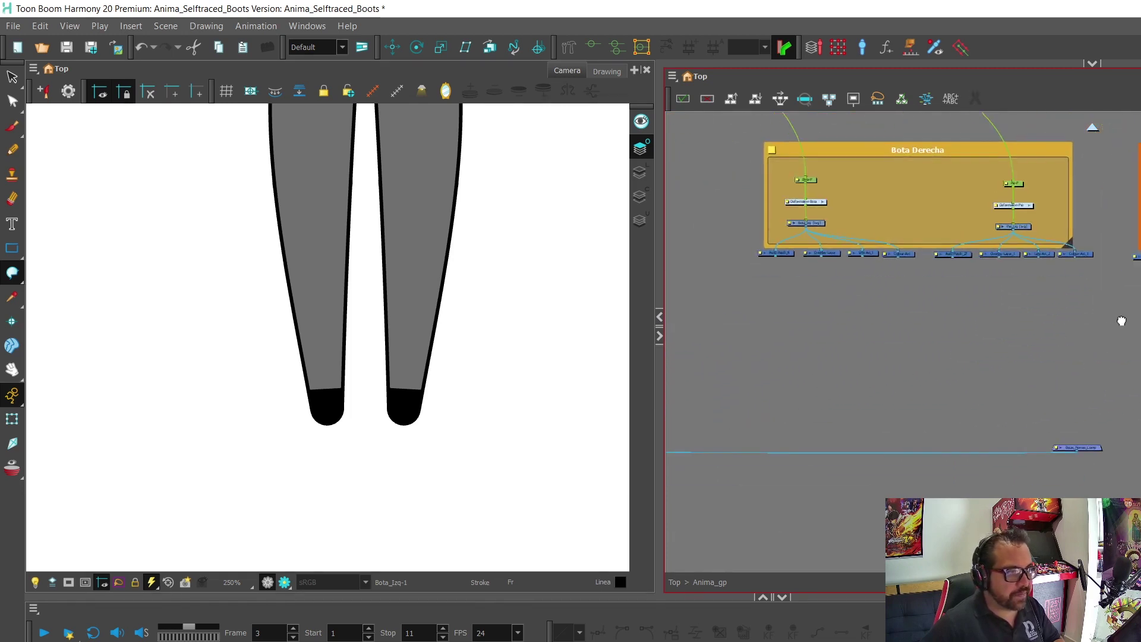
{"action": "scroll", "coordinate": [922, 341], "scroll_direction": "up", "scroll_amount": 6}
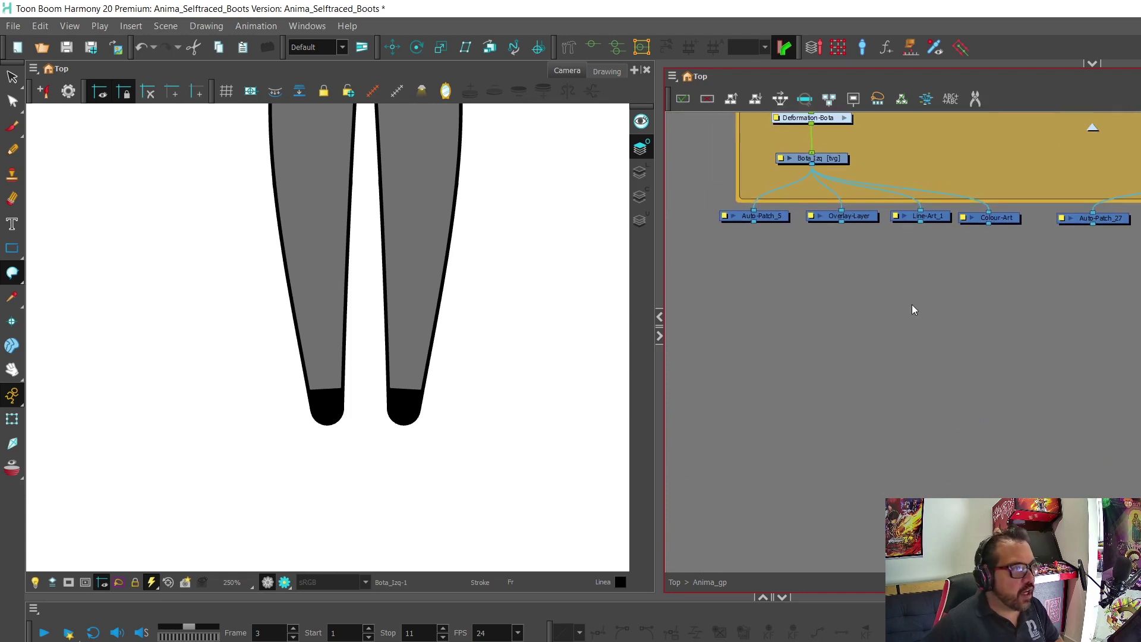
{"action": "scroll", "coordinate": [944, 317], "scroll_direction": "down", "scroll_amount": 3}
{"action": "scroll", "coordinate": [1007, 383], "scroll_direction": "up", "scroll_amount": 3}
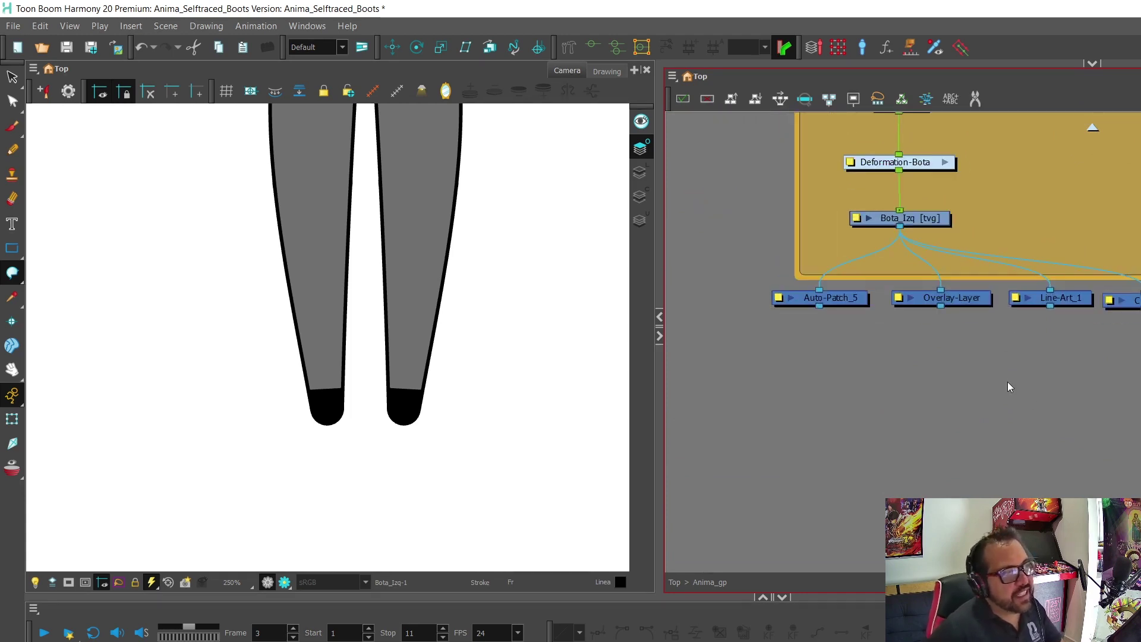
{"action": "left_click", "coordinate": [978, 298]}
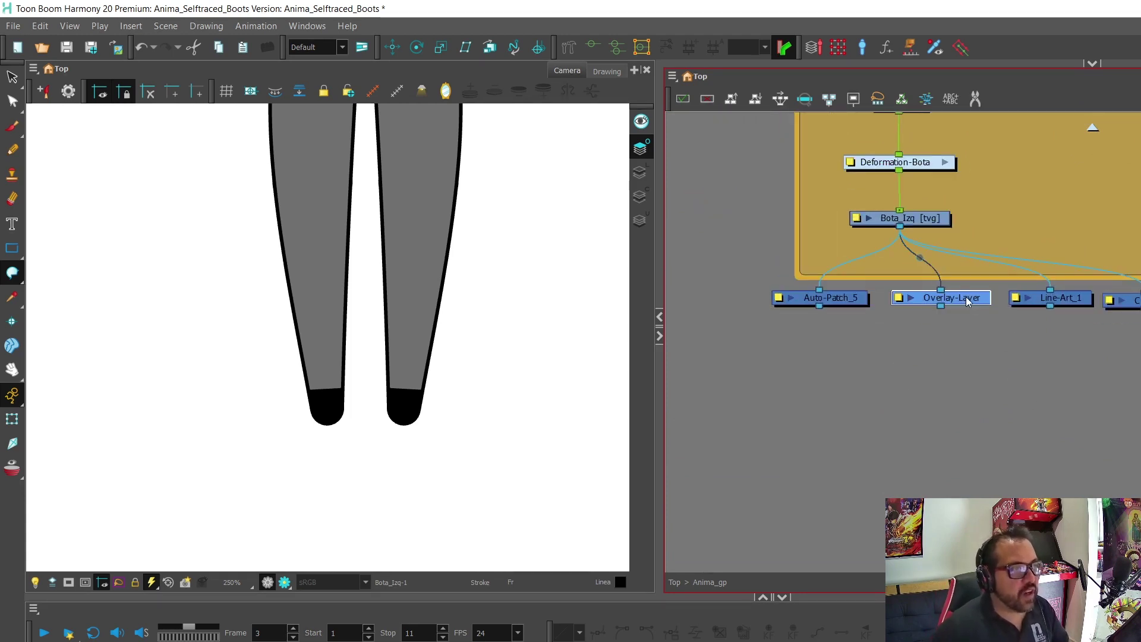
{"action": "left_click", "coordinate": [1064, 300]}
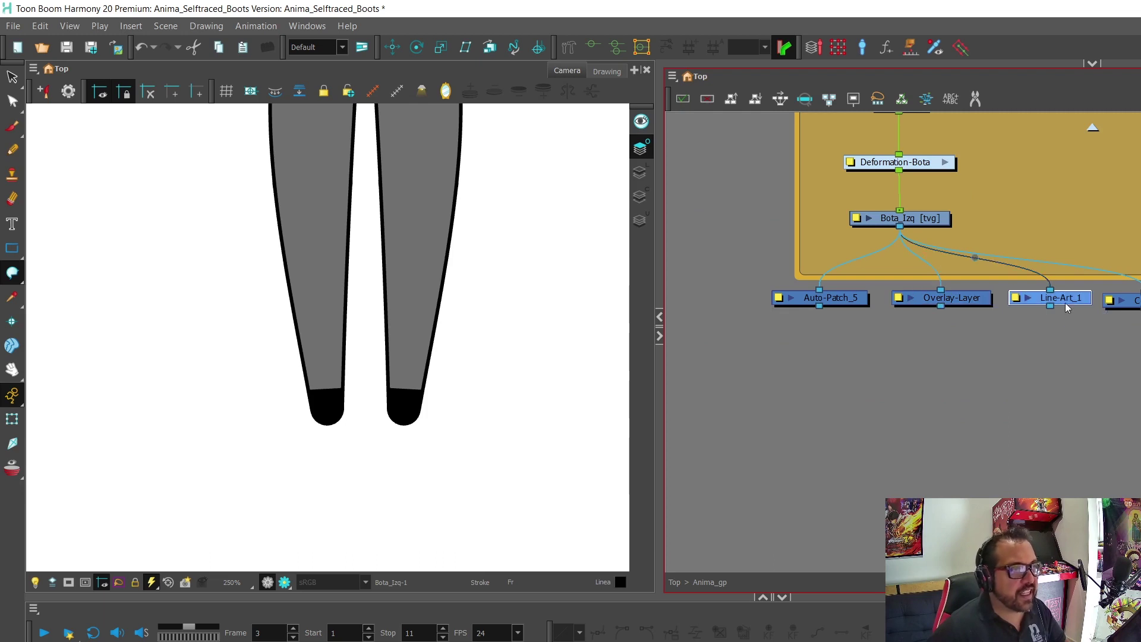
{"action": "left_click_drag", "start_coordinate": [1071, 302], "coordinate": [1054, 333]}
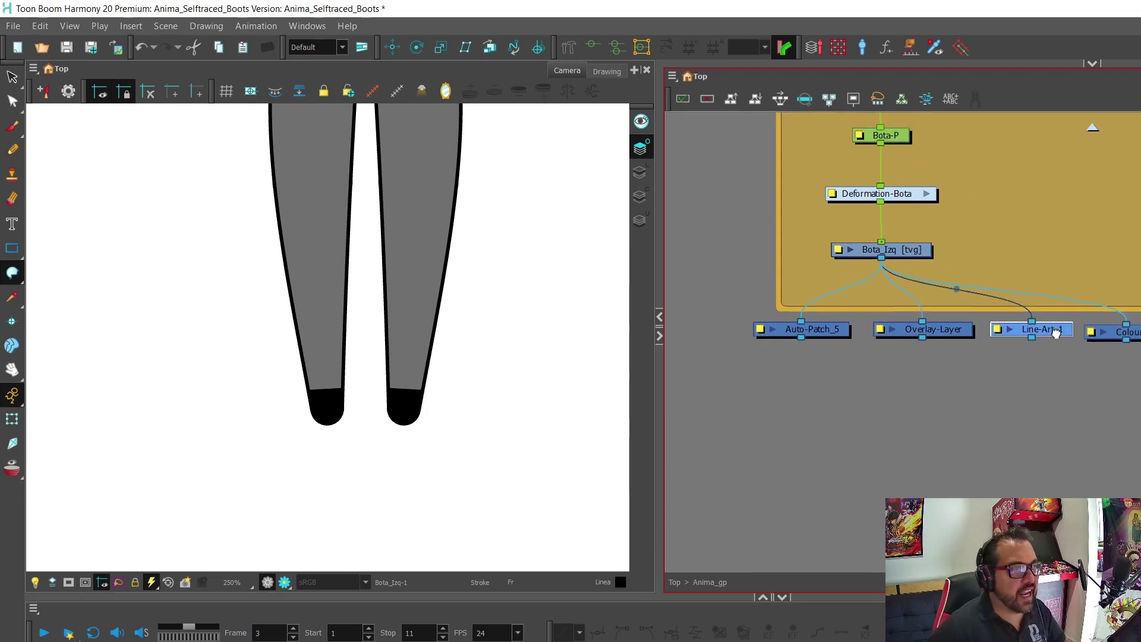
Compare the Overlay and Line Art layers of the Bota_Izq drawing in the Drawing view and return to the Camera view.
{"action": "left_click", "coordinate": [606, 72]}
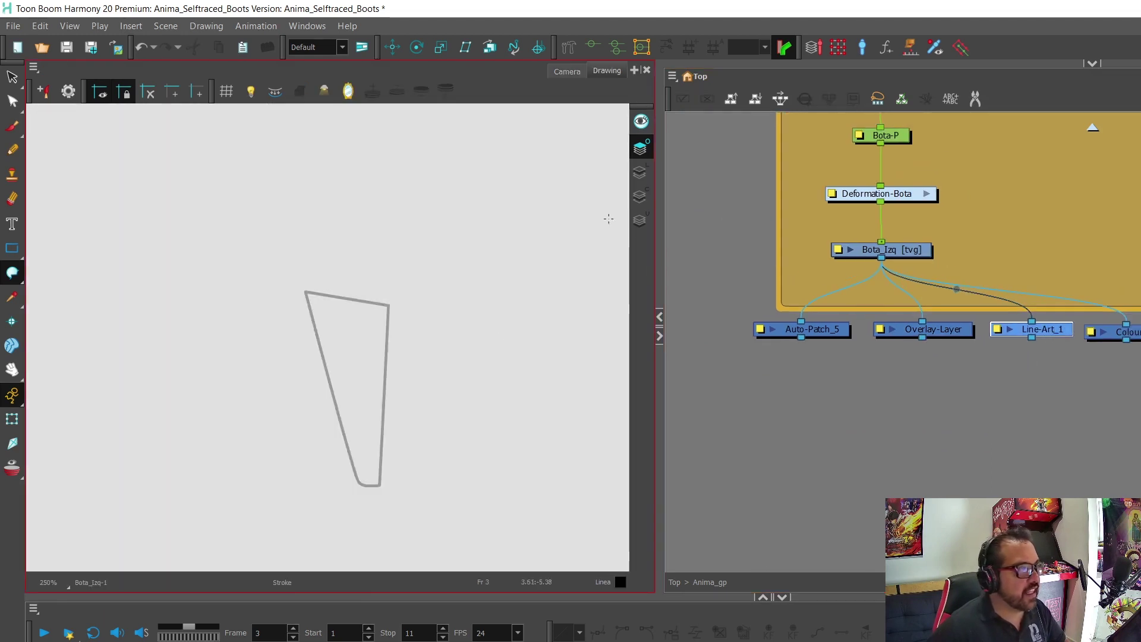
{"action": "left_click", "coordinate": [640, 172]}
{"action": "left_click", "coordinate": [639, 148]}
{"action": "left_click", "coordinate": [640, 172]}
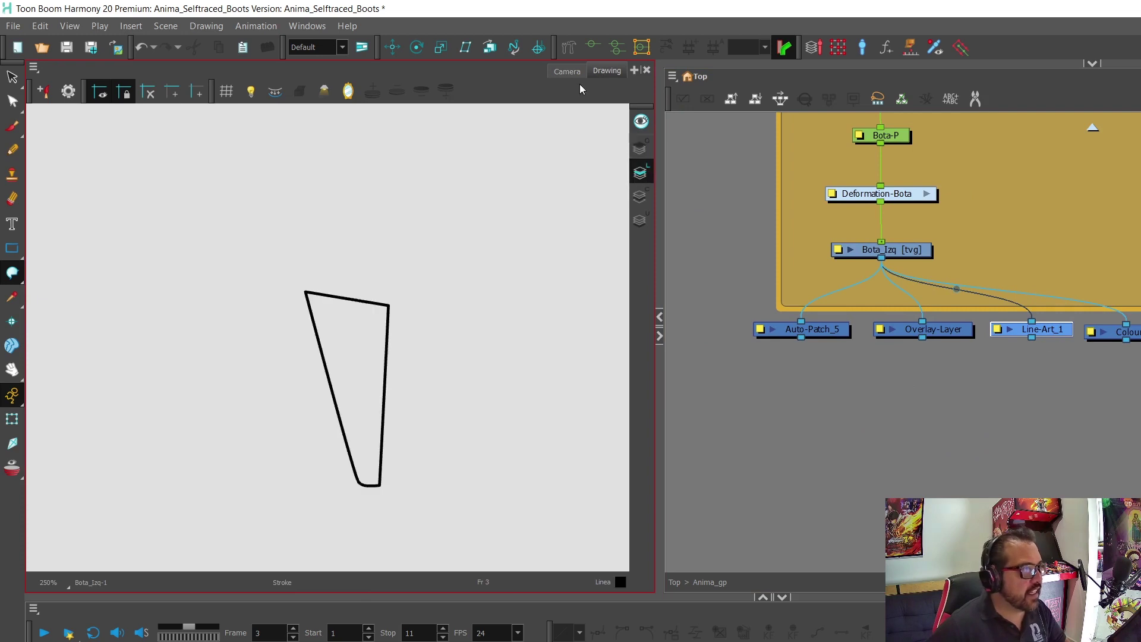
{"action": "left_click", "coordinate": [567, 70]}
{"action": "scroll", "coordinate": [1044, 358], "scroll_direction": "down", "scroll_amount": 2}
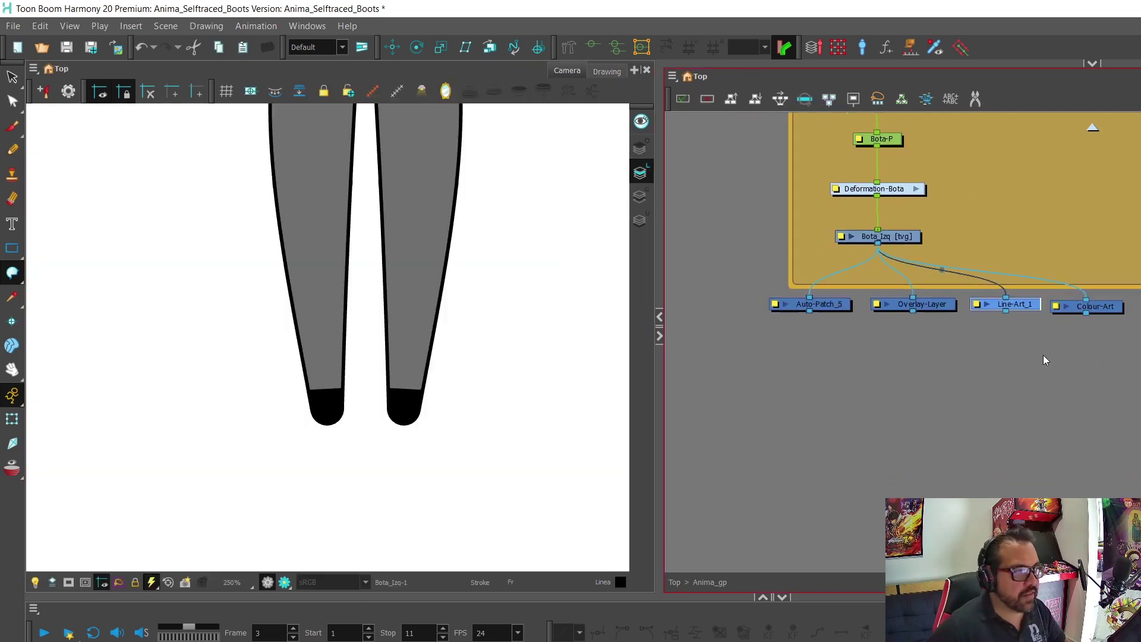
{"action": "left_click", "coordinate": [897, 387]}
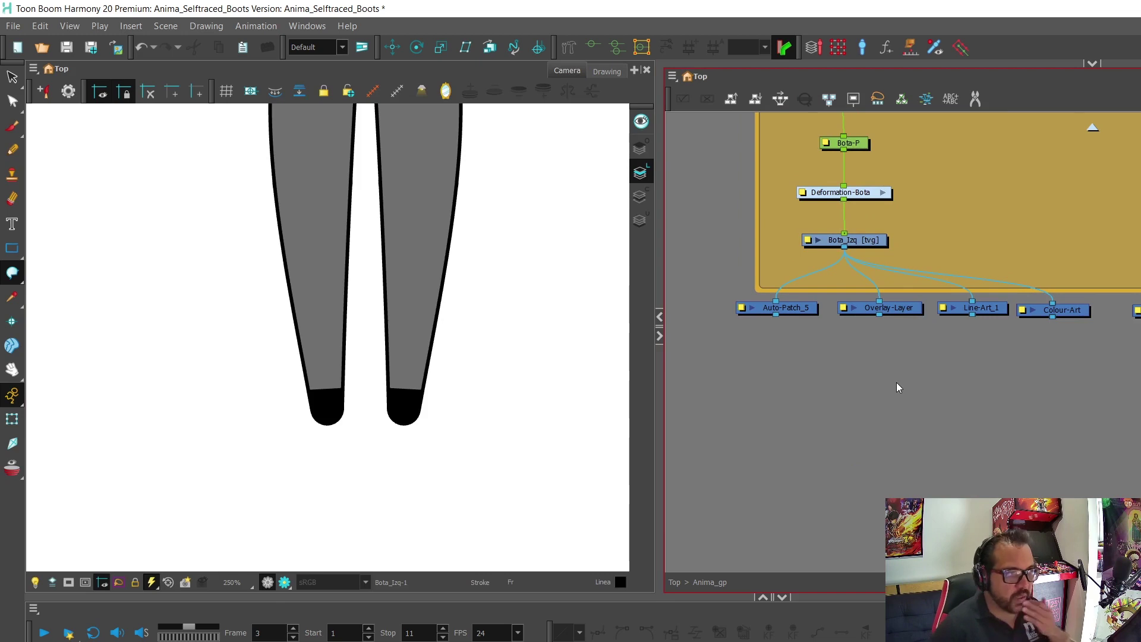
Add a Cutter node below the Bota_Izq node row and place a duplicate Cutter beside it.
{"action": "key", "text": "Tab"}
{"action": "type", "text": "cut"}
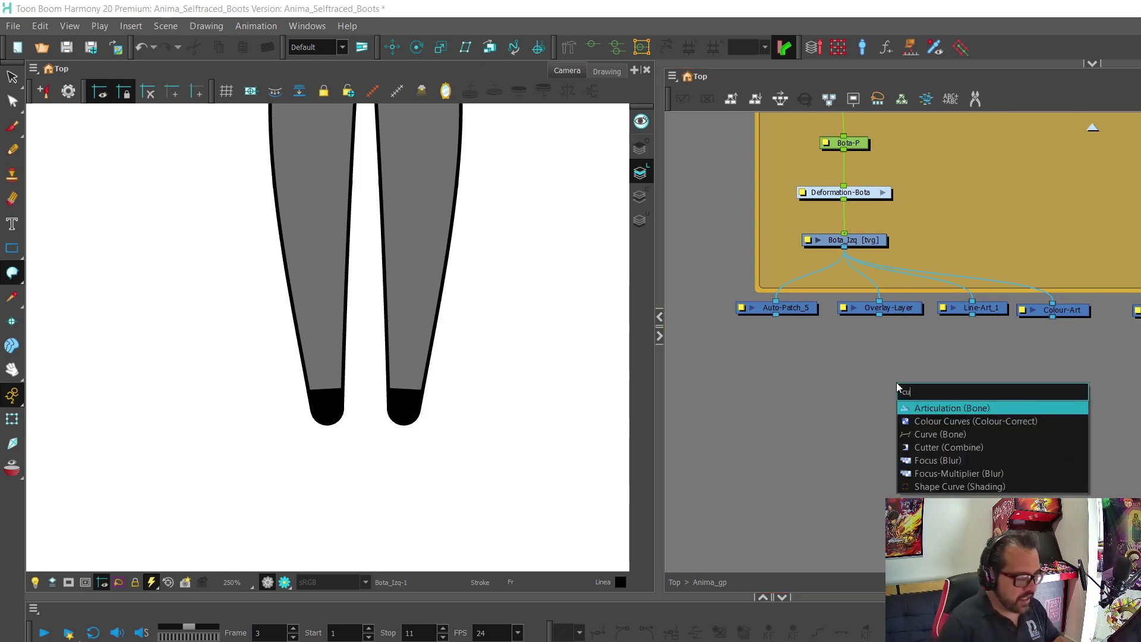
{"action": "left_click", "coordinate": [925, 409]}
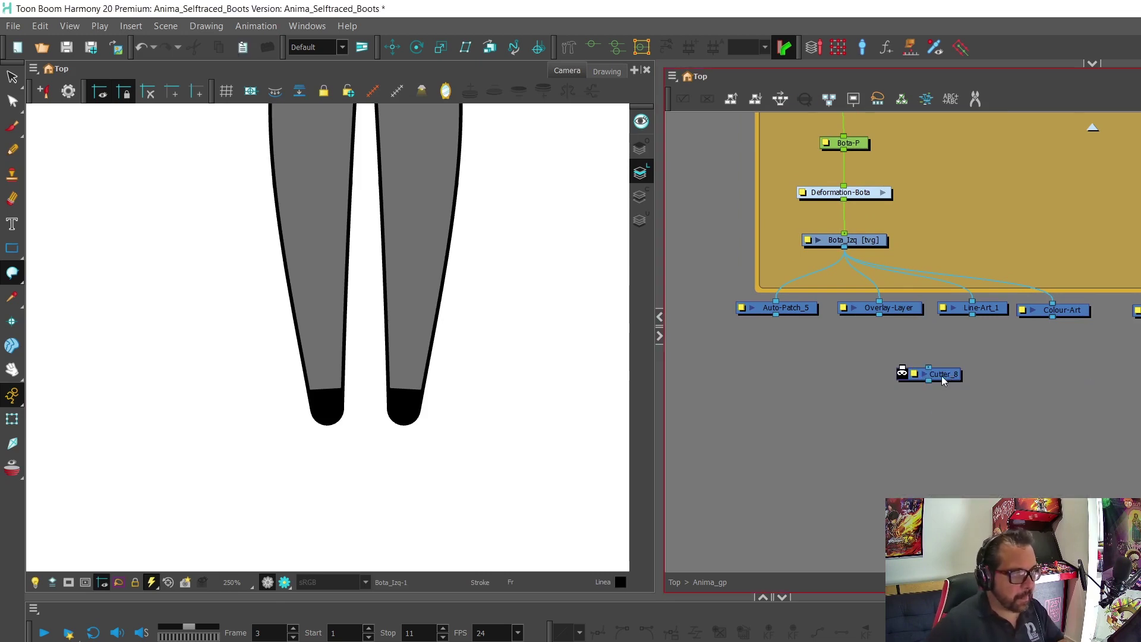
{"action": "left_click_drag", "start_coordinate": [943, 381], "coordinate": [904, 417]}
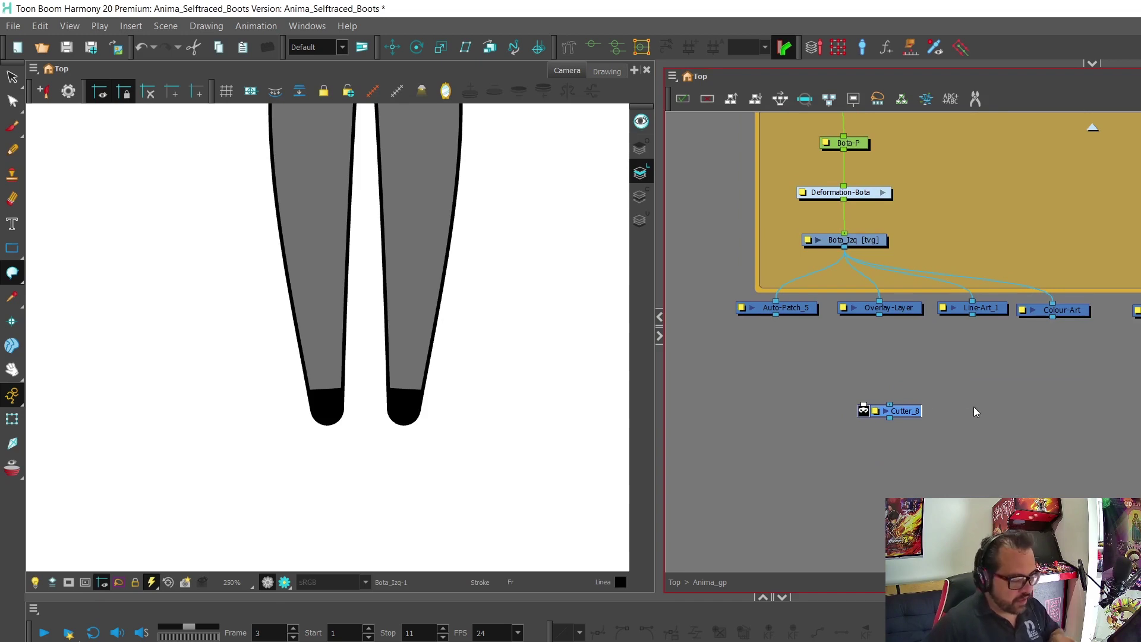
{"action": "key", "text": "ctrl+v"}
{"action": "left_click_drag", "start_coordinate": [1045, 447], "coordinate": [991, 412]}
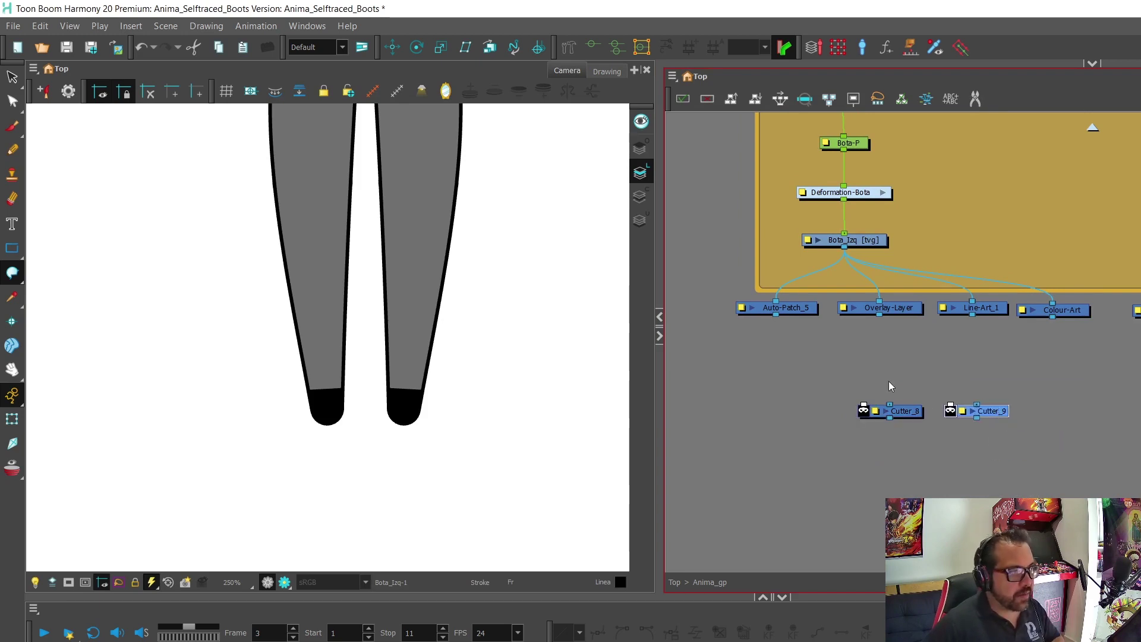
Duplicate the pair of Cutter nodes below the Pie_Izq, Bota_Der and Pie_Der node rows.
{"action": "left_click_drag", "start_coordinate": [853, 370], "coordinate": [1028, 441]}
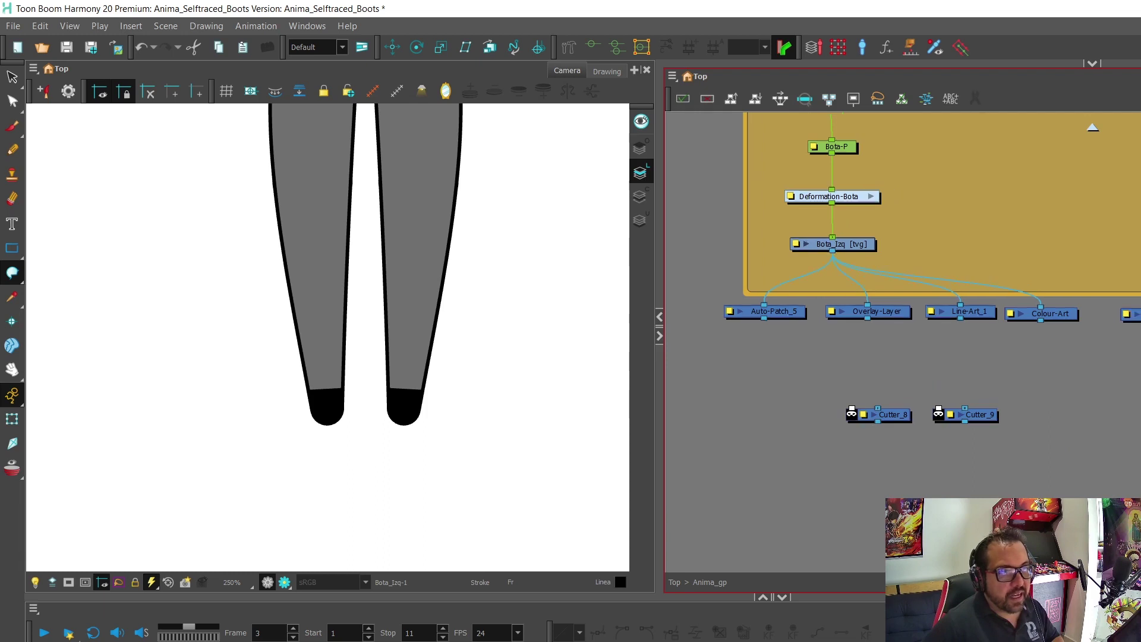
{"action": "scroll", "coordinate": [1025, 459], "scroll_direction": "down", "scroll_amount": 5}
{"action": "key", "text": "ctrl+shift+a"}
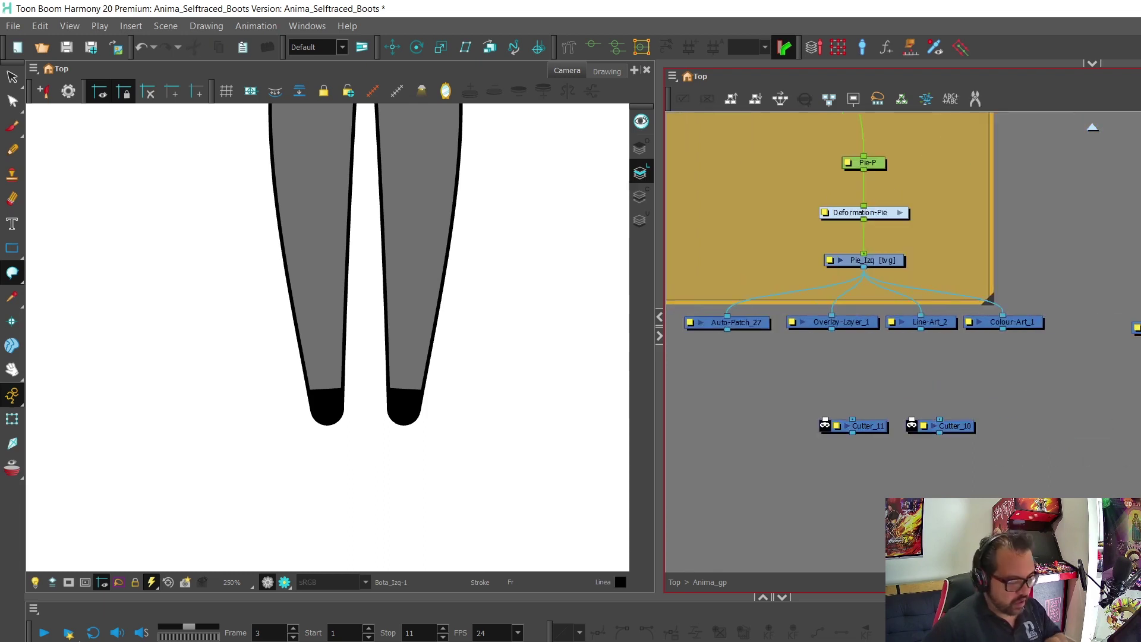
{"action": "scroll", "coordinate": [891, 267], "scroll_direction": "right", "scroll_amount": 5}
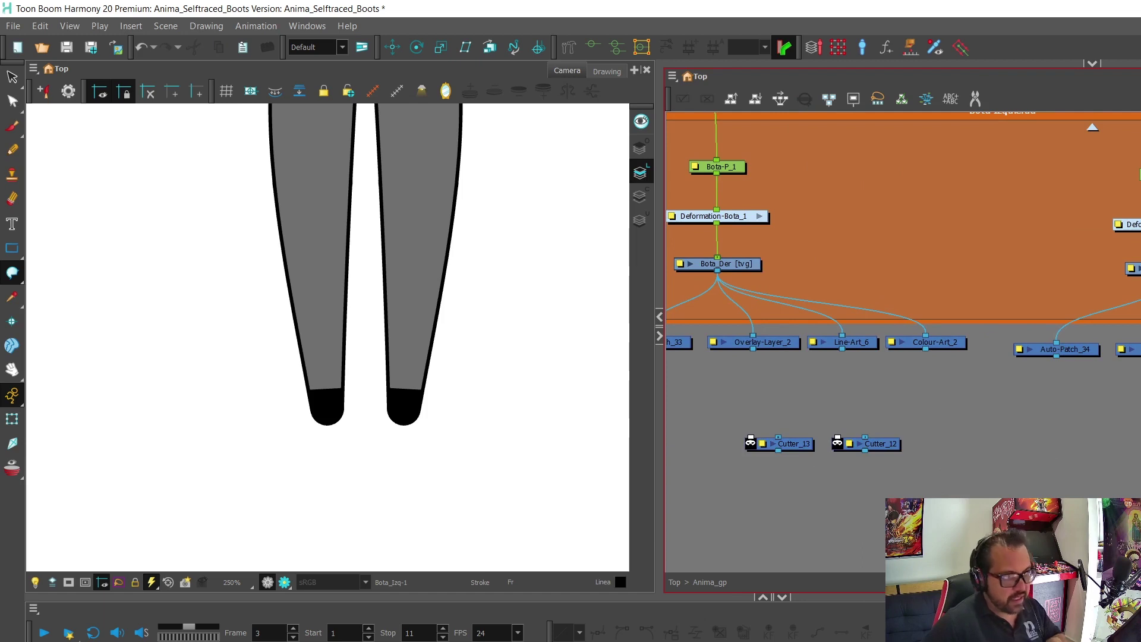
{"action": "key", "text": "ctrl+a"}
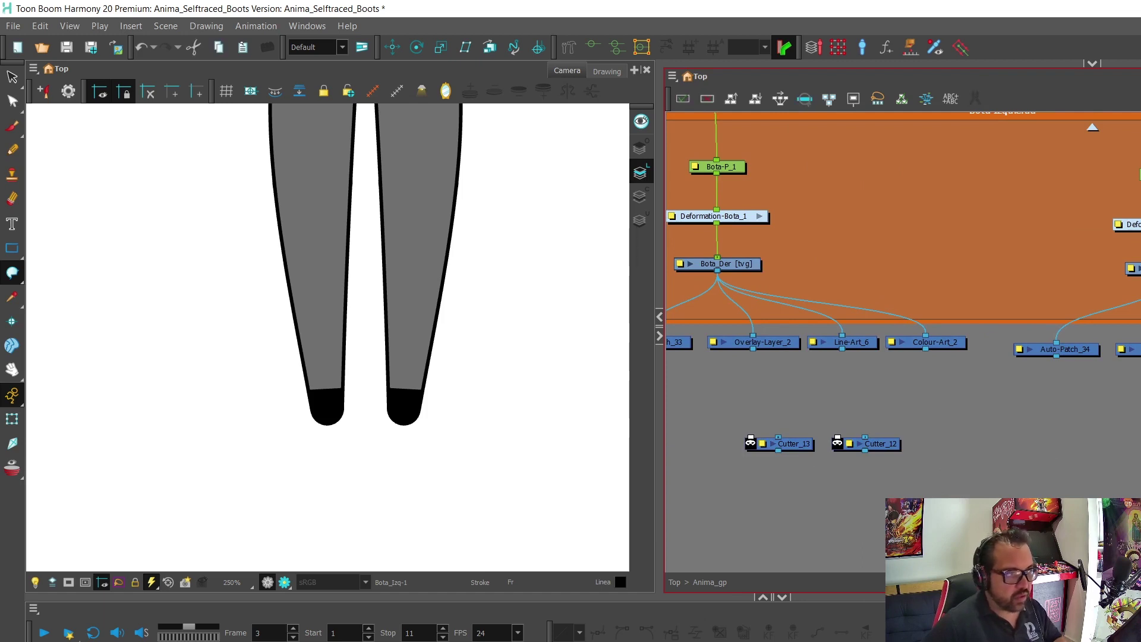
{"action": "scroll", "coordinate": [951, 463], "scroll_direction": "left", "scroll_amount": 5}
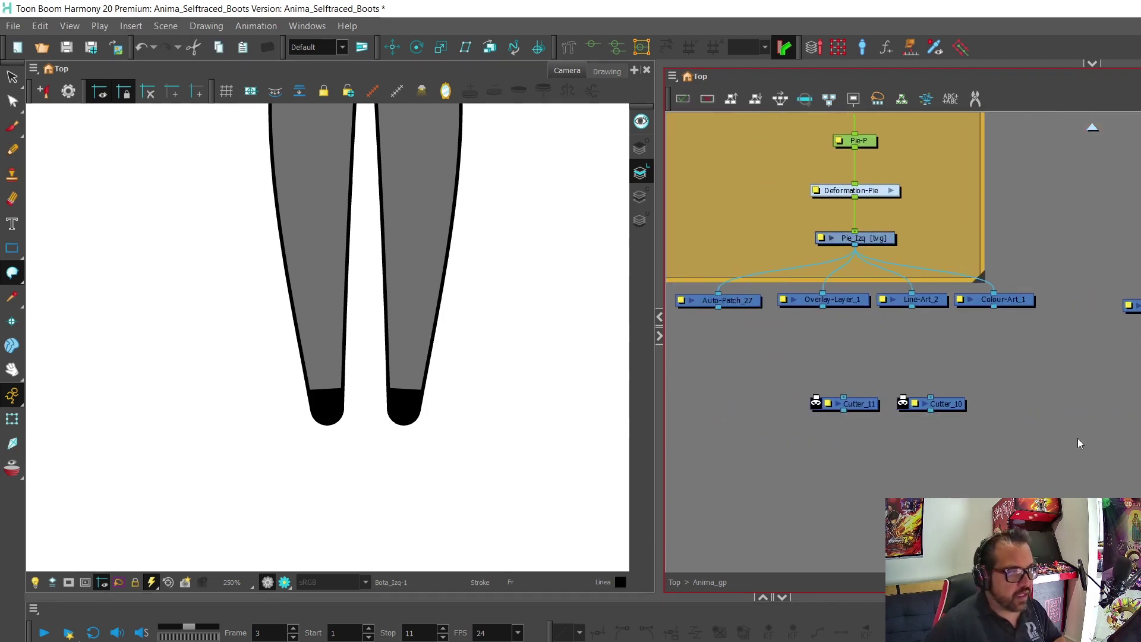
Connect each drawing's Overlay-Layer and Line-Art outputs to the two Cutters beneath them, starting with Cutter_8 and Cutter_9 under Bota_Izq.
{"action": "scroll", "coordinate": [811, 451], "scroll_direction": "up", "scroll_amount": 2}
{"action": "left_click", "coordinate": [830, 321]}
{"action": "left_click_drag", "start_coordinate": [830, 321], "coordinate": [974, 357]}
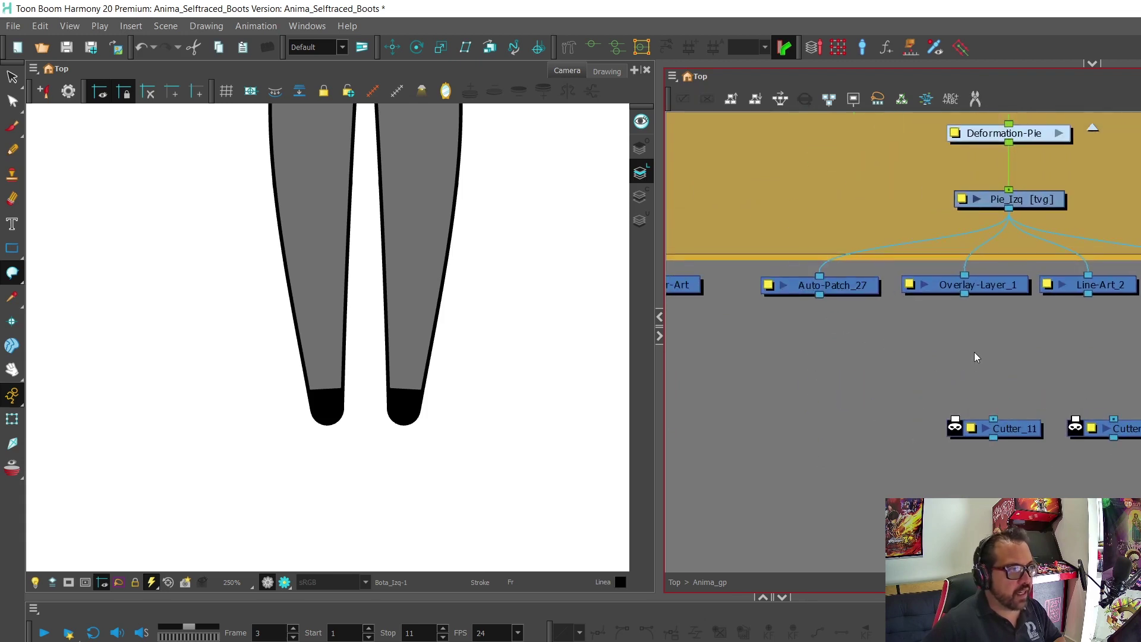
{"action": "left_click_drag", "start_coordinate": [882, 380], "coordinate": [934, 394]}
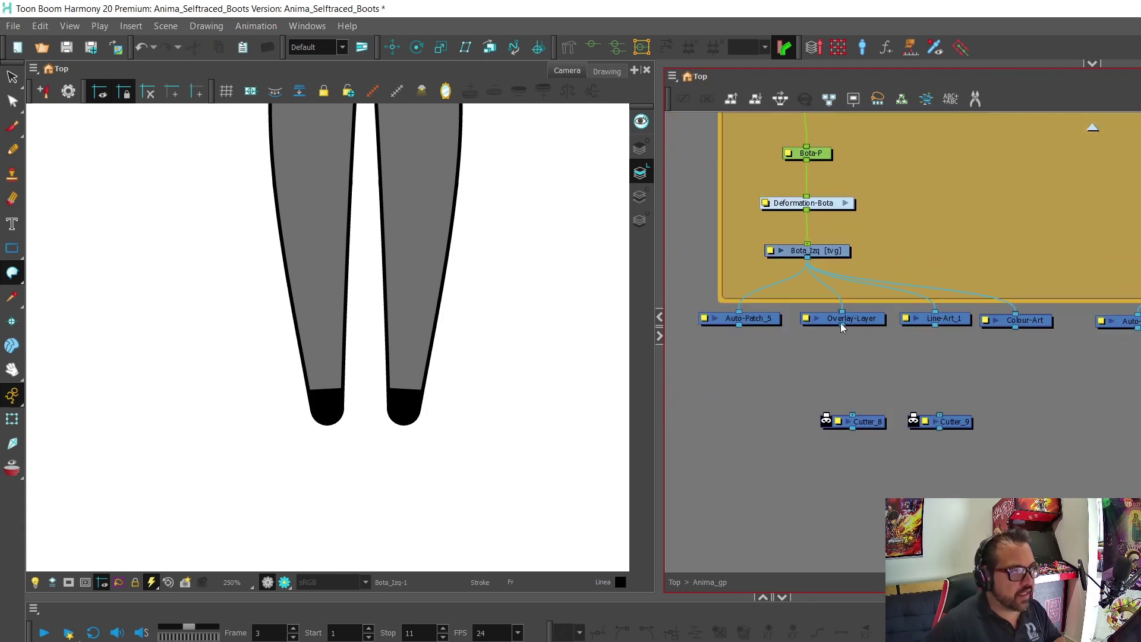
{"action": "left_click_drag", "start_coordinate": [841, 324], "coordinate": [860, 429]}
{"action": "left_click_drag", "start_coordinate": [934, 324], "coordinate": [940, 414]}
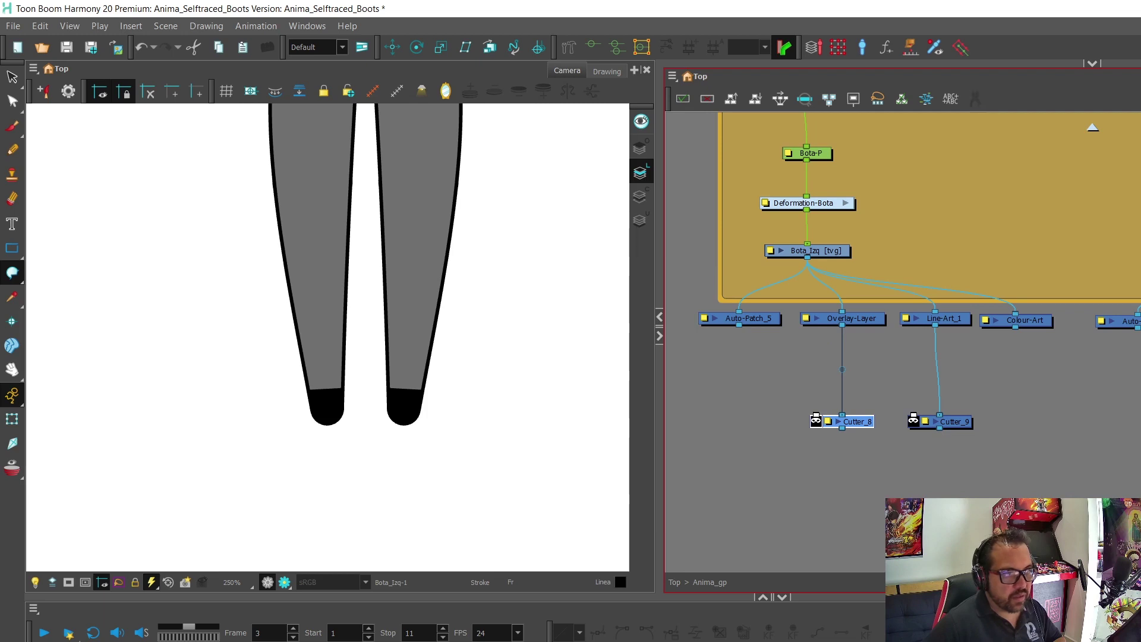
{"action": "scroll", "coordinate": [1136, 383], "scroll_direction": "right", "scroll_amount": 5}
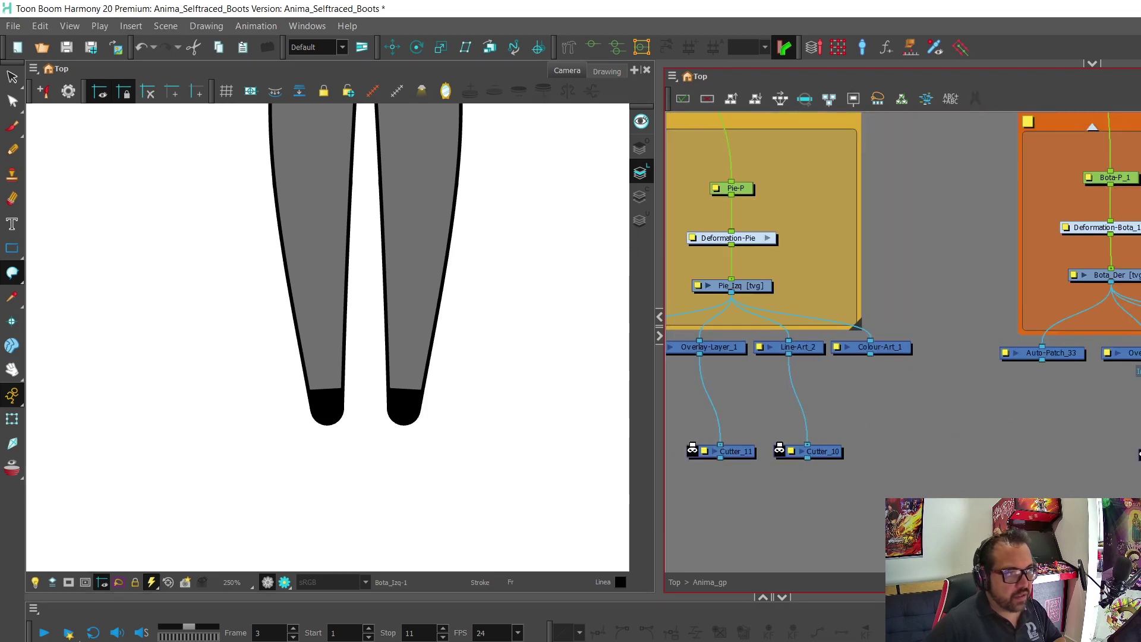
{"action": "scroll", "coordinate": [992, 438], "scroll_direction": "right", "scroll_amount": 8}
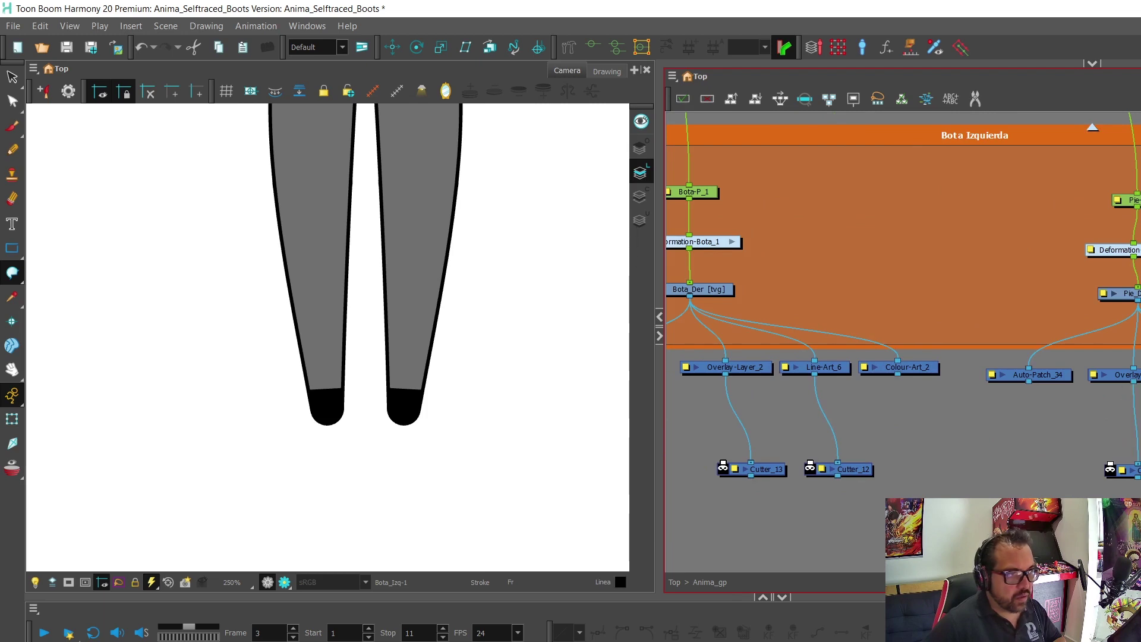
{"action": "scroll", "coordinate": [922, 429], "scroll_direction": "left", "scroll_amount": 6}
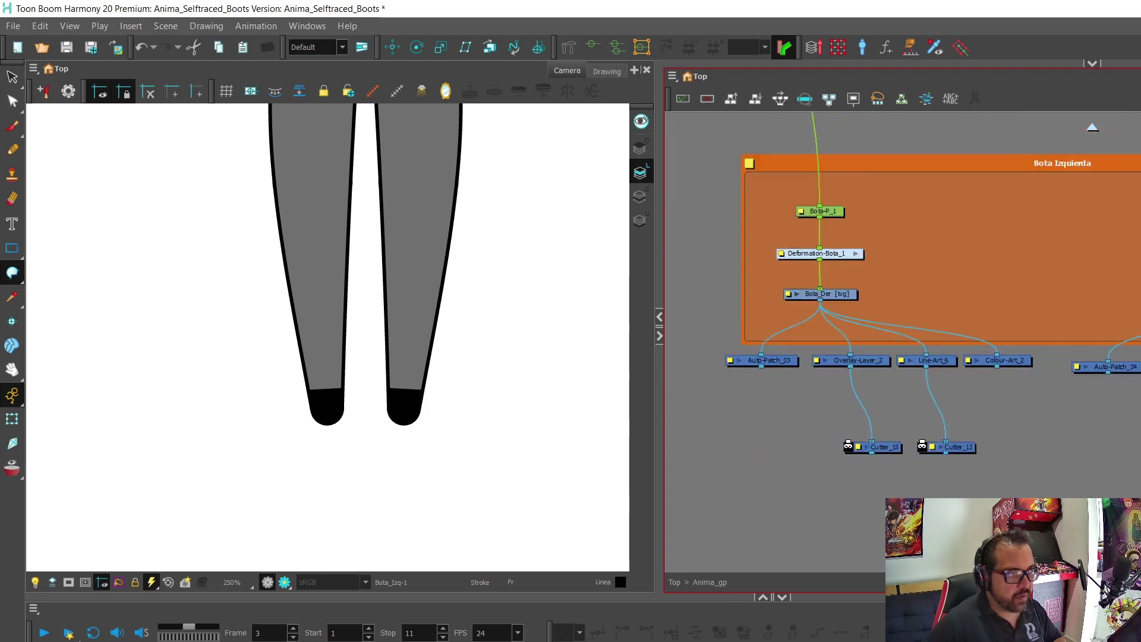
{"action": "scroll", "coordinate": [922, 429], "scroll_direction": "left", "scroll_amount": 10}
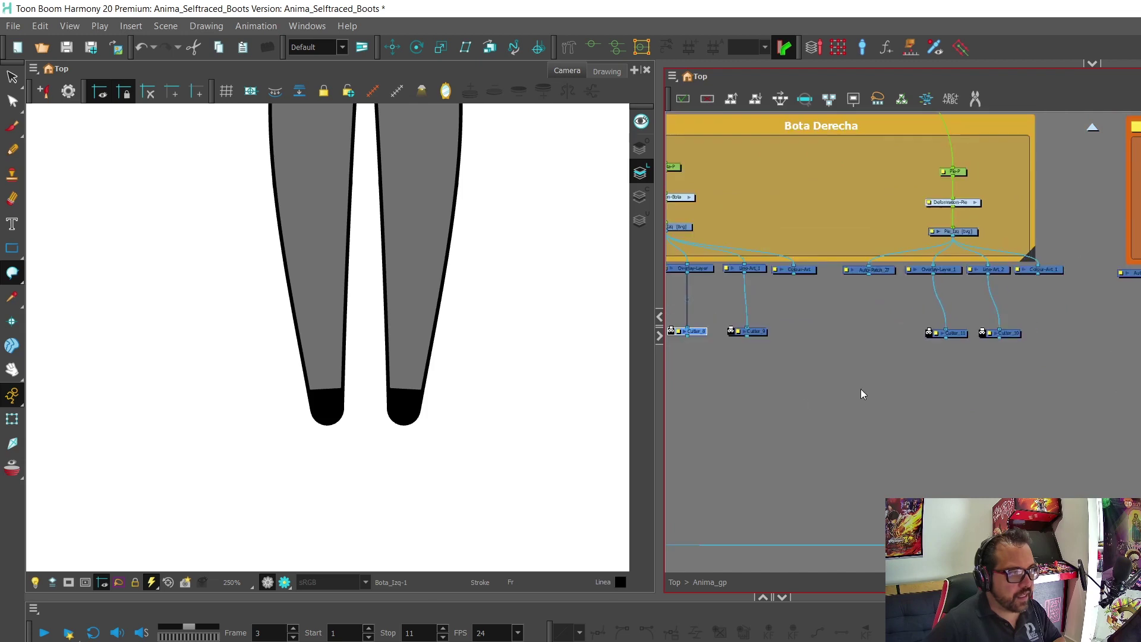
{"action": "scroll", "coordinate": [958, 391], "scroll_direction": "up", "scroll_amount": 1}
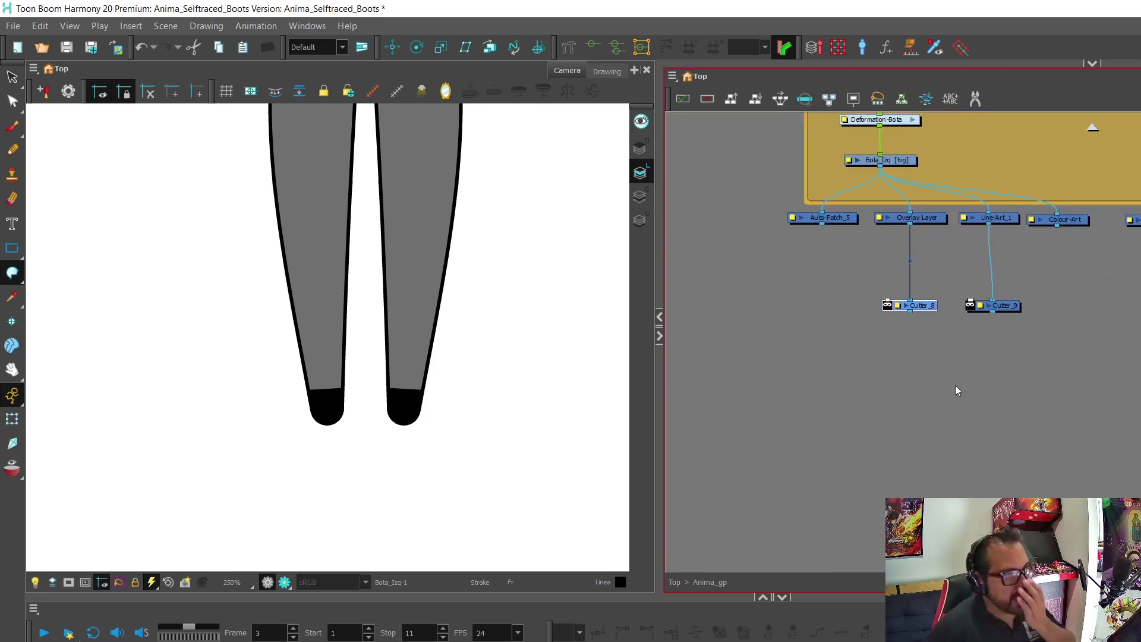
Add a Composite node below the Bota_Izq Cutters and rename it Gris_Linea_Comp.
{"action": "left_click", "coordinate": [945, 420]}
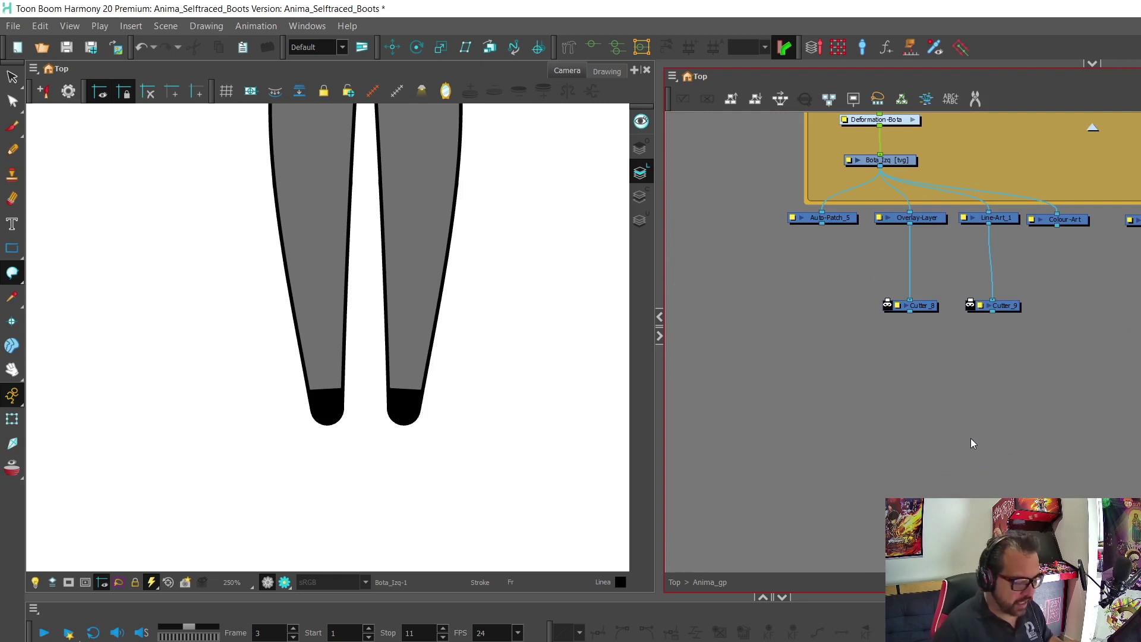
{"action": "key", "text": "ctrl+shift+c"}
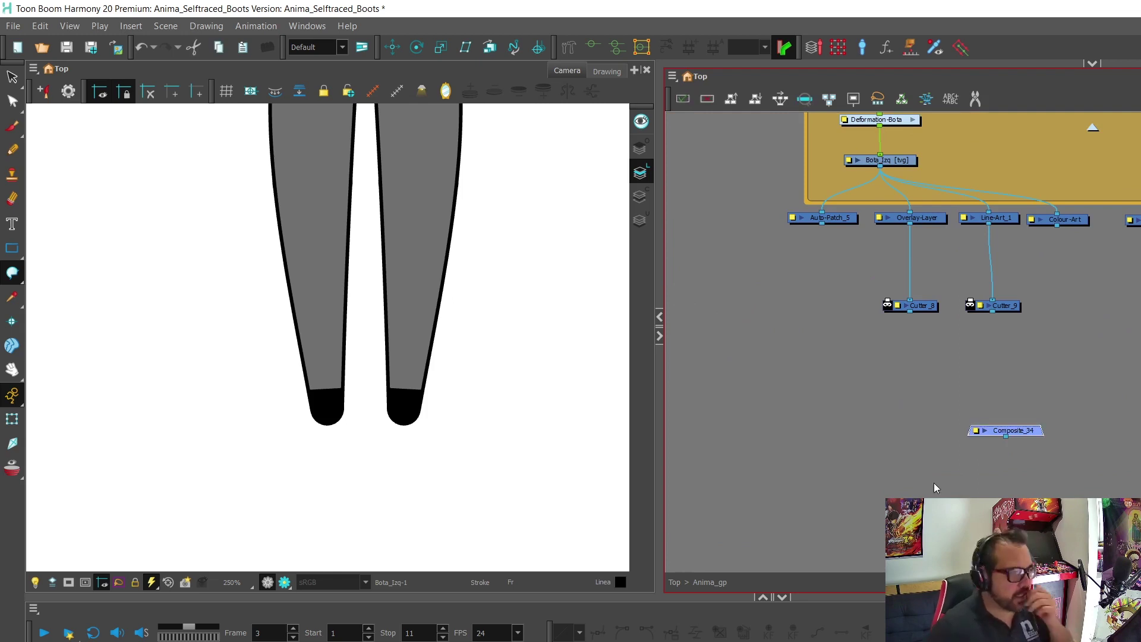
{"action": "scroll", "coordinate": [1022, 443], "scroll_direction": "up", "scroll_amount": 3}
{"action": "scroll", "coordinate": [1071, 444], "scroll_direction": "down", "scroll_amount": 1}
{"action": "left_click_drag", "start_coordinate": [1070, 444], "coordinate": [1003, 474]}
{"action": "left_click", "coordinate": [978, 473]}
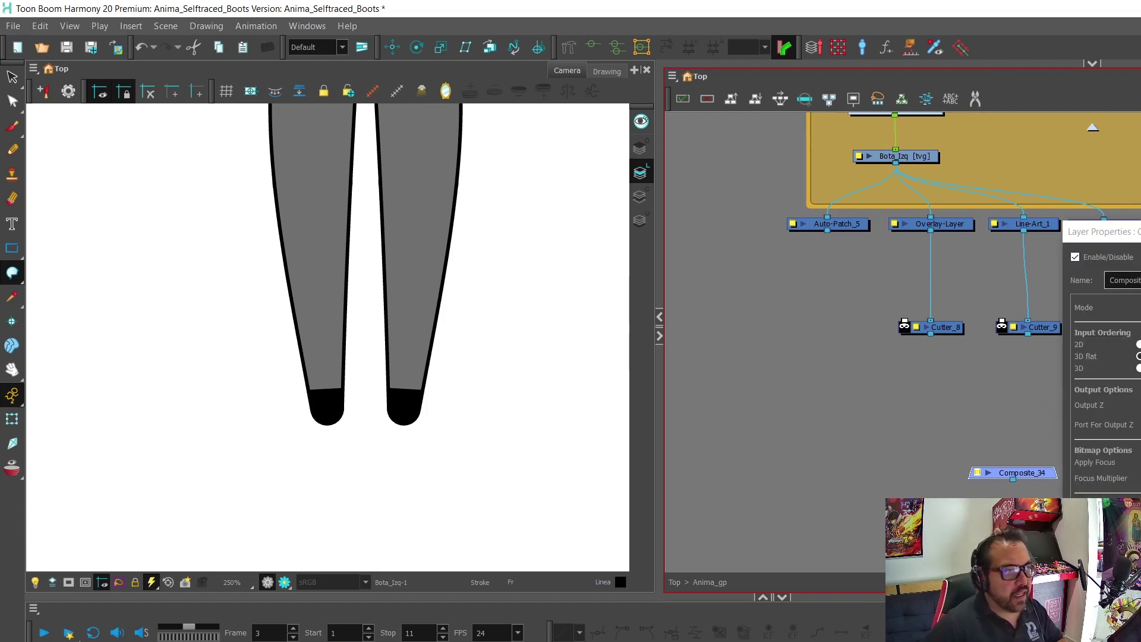
{"action": "left_click", "coordinate": [1122, 280]}
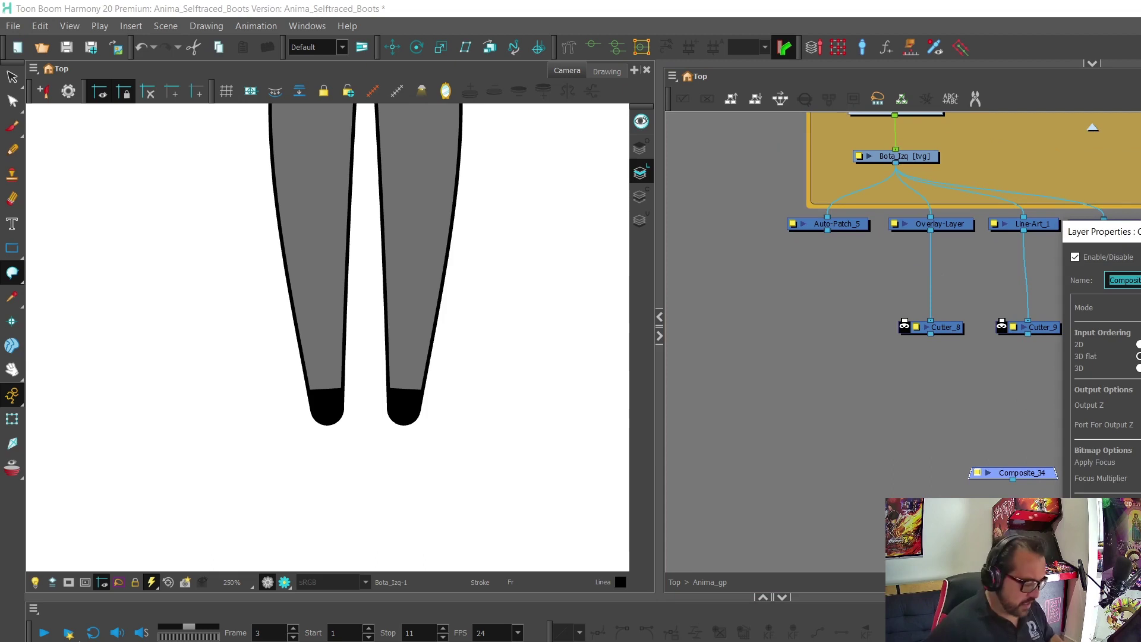
{"action": "type", "text": "Gris"}
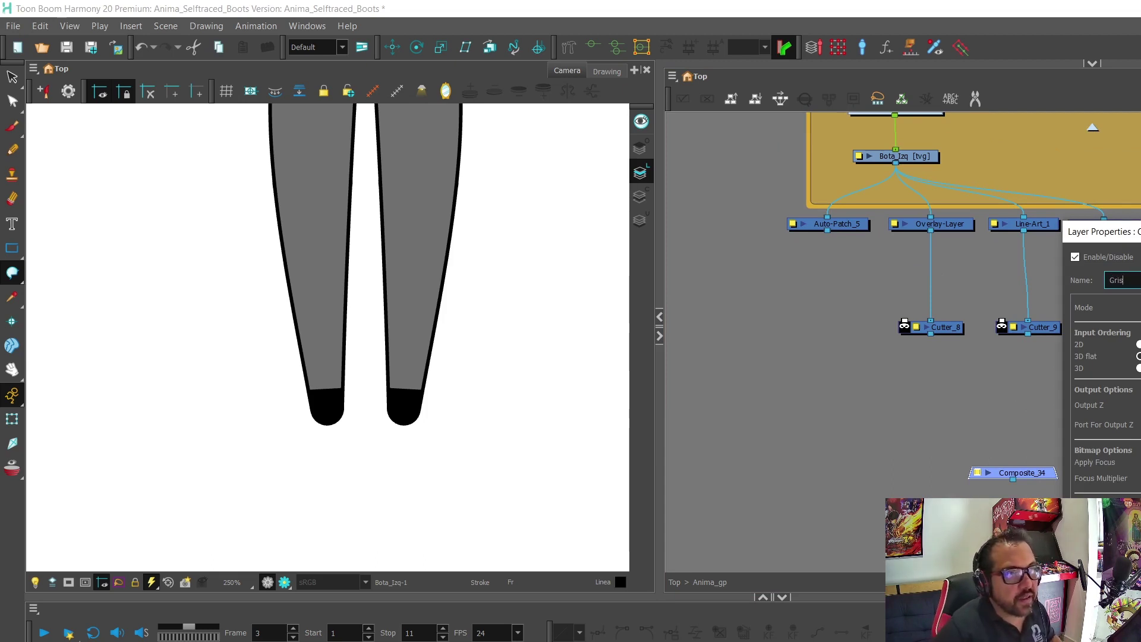
{"action": "type", "text": "_Line"}
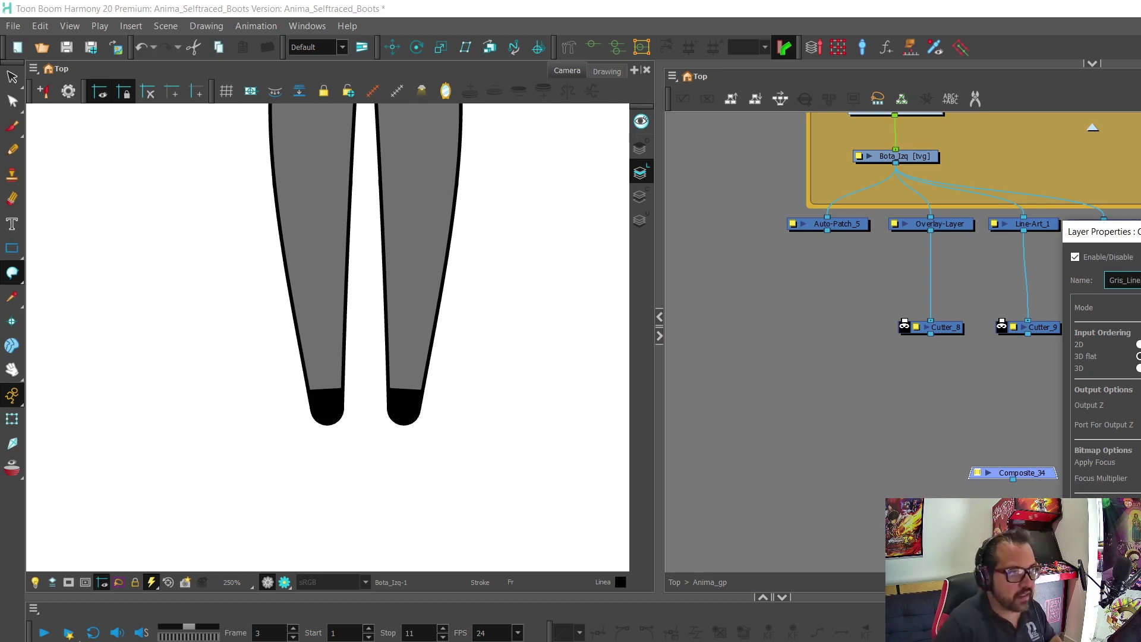
{"action": "key", "text": "Return"}
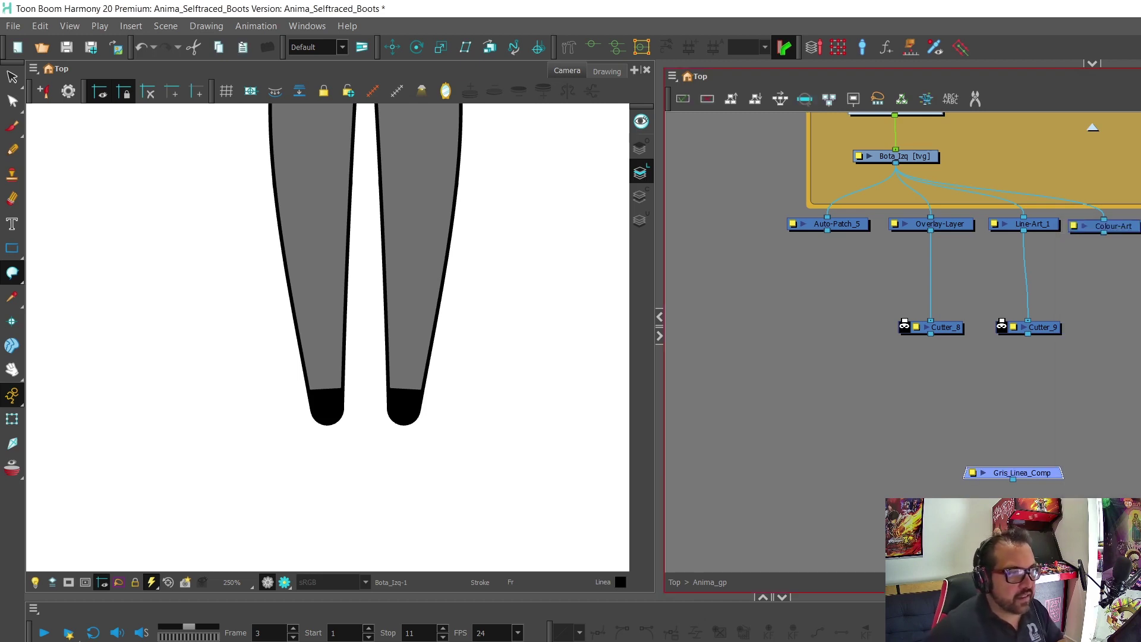
Connect the output of Gris_Linea_Comp to the downstream part of the node network.
{"action": "scroll", "coordinate": [1037, 310], "scroll_direction": "down", "scroll_amount": 2}
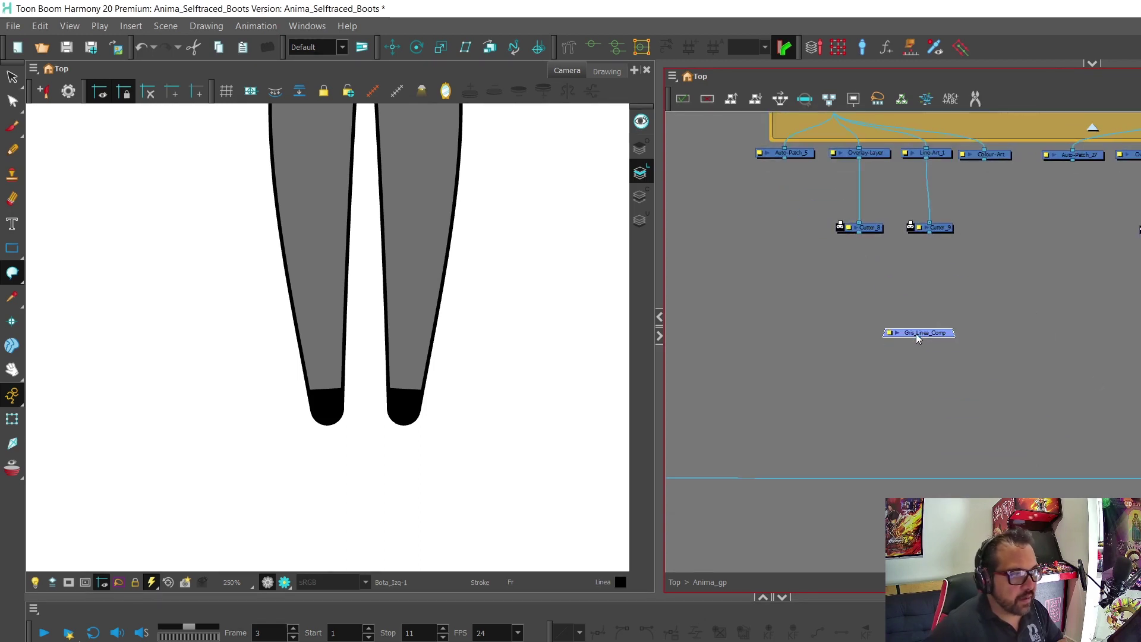
{"action": "scroll", "coordinate": [916, 337], "scroll_direction": "up", "scroll_amount": 2}
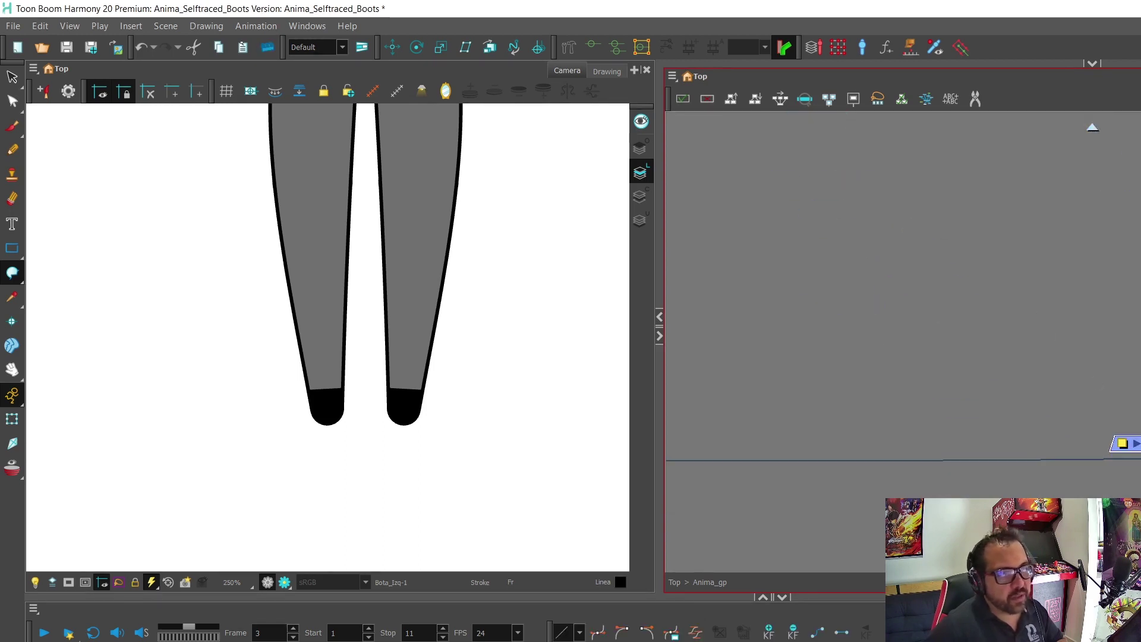
{"action": "left_click_drag", "start_coordinate": [1086, 376], "coordinate": [901, 312]}
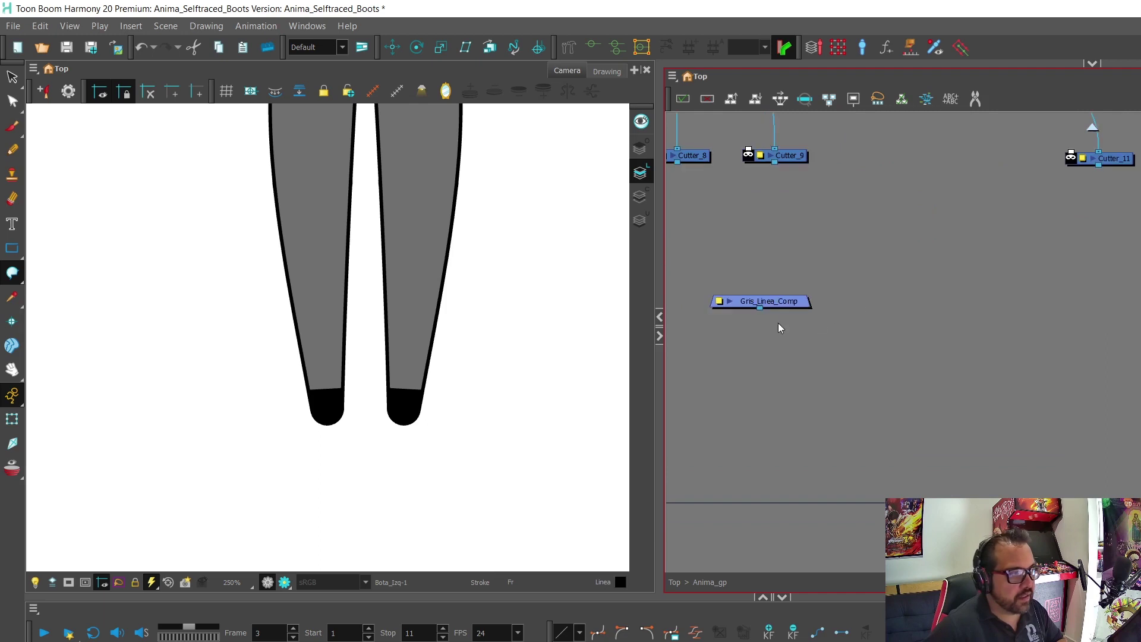
{"action": "left_click_drag", "start_coordinate": [760, 307], "coordinate": [1138, 422]}
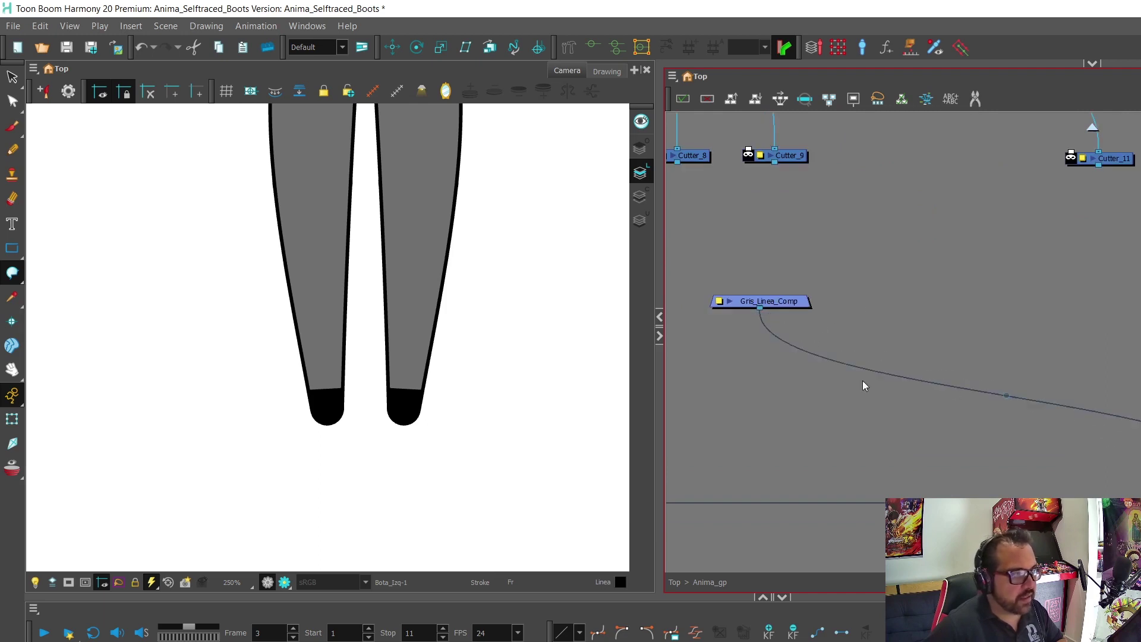
{"action": "left_click_drag", "start_coordinate": [815, 370], "coordinate": [875, 409]}
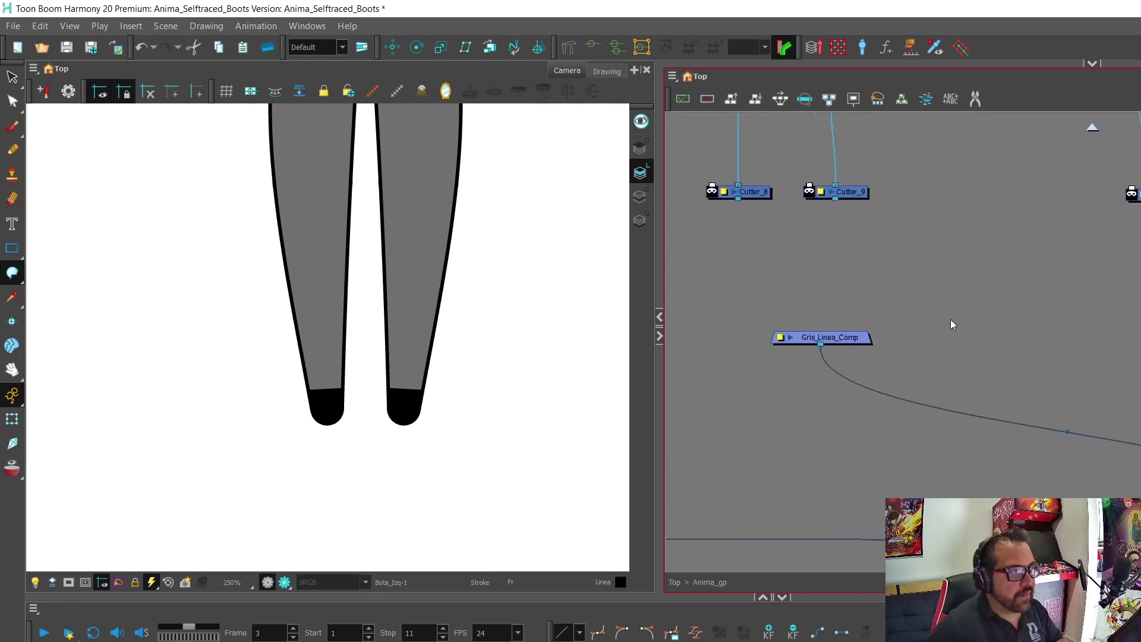
Add a second Composite node beside Gris_Linea_Comp and rename it Negras_Lineas_Comp.
{"action": "left_click_drag", "start_coordinate": [950, 324], "coordinate": [1028, 392]}
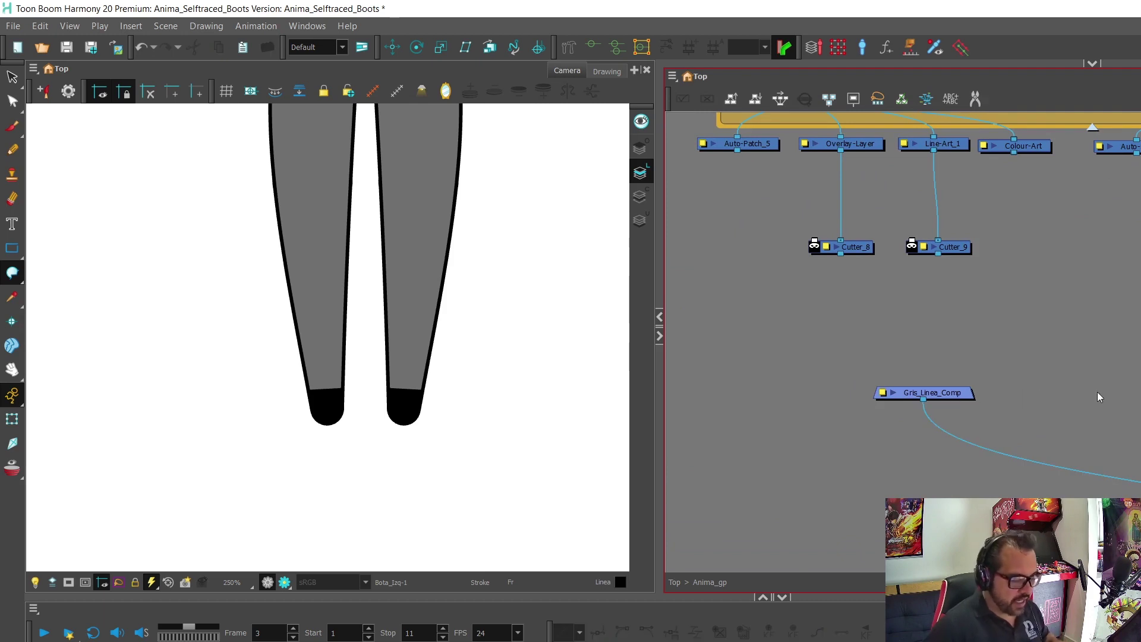
{"action": "scroll", "coordinate": [1096, 390], "scroll_direction": "up", "scroll_amount": 2}
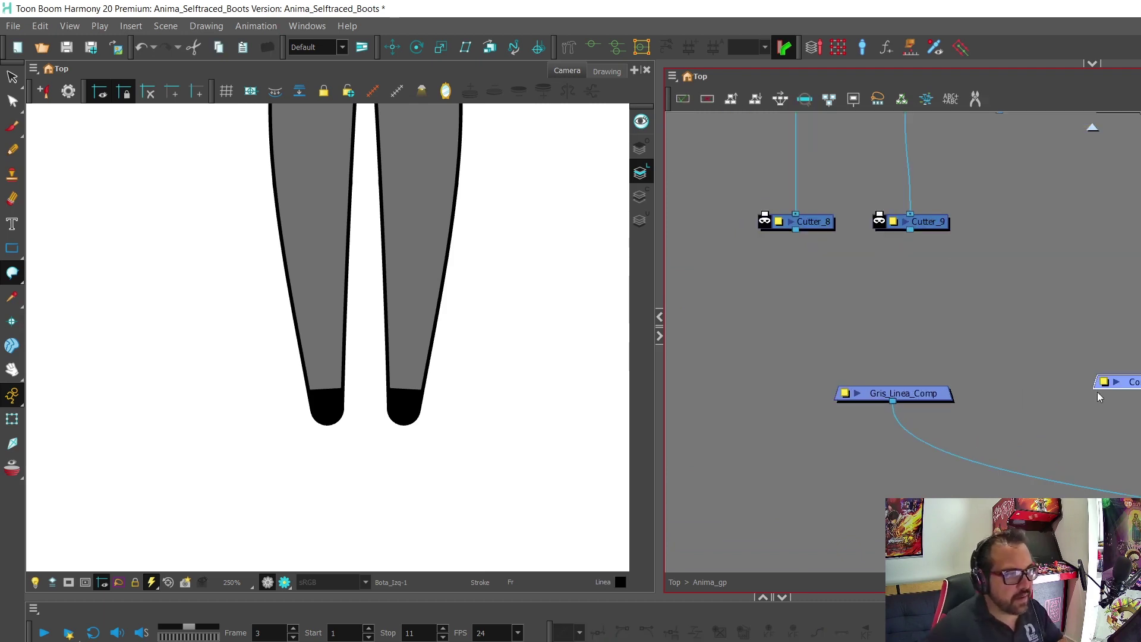
{"action": "left_click", "coordinate": [1131, 303]}
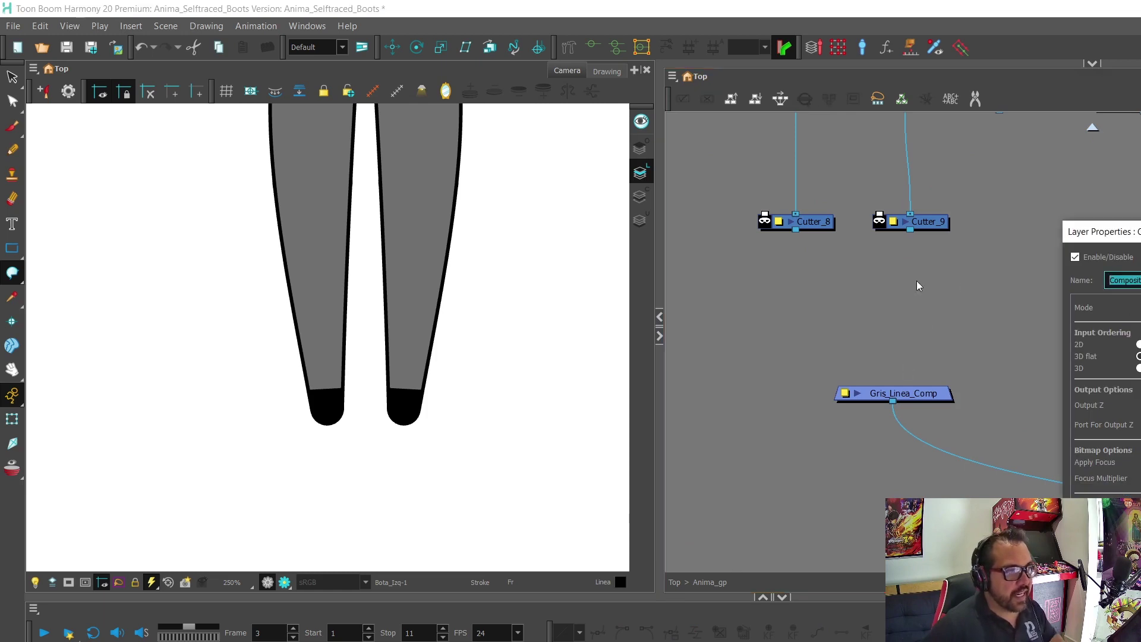
{"action": "type", "text": "Negras_L"}
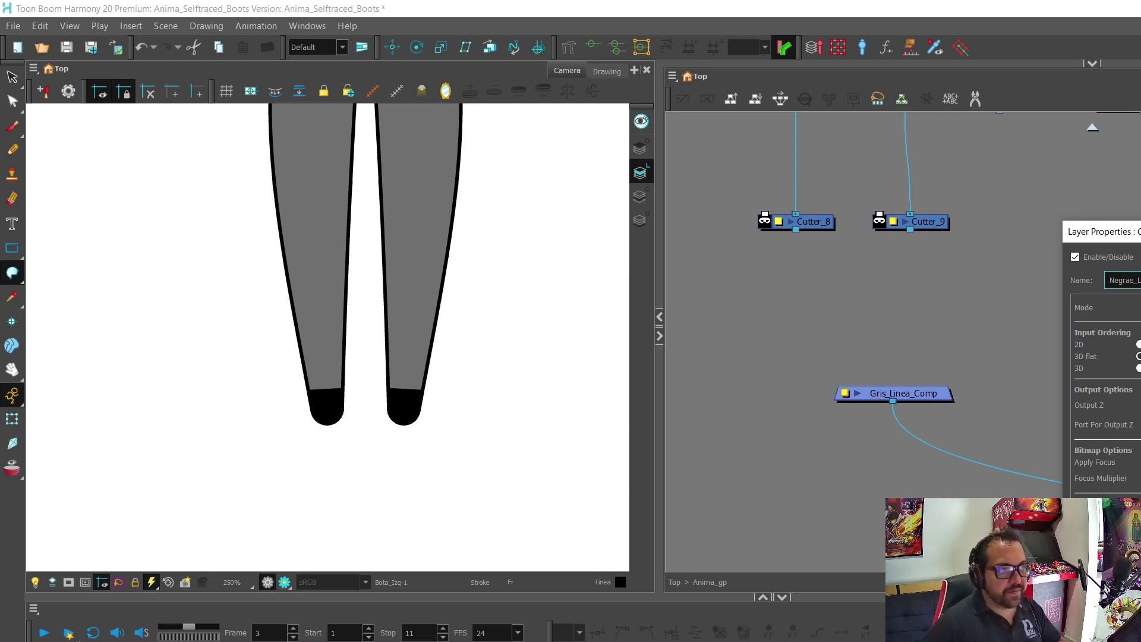
{"action": "key", "text": "Return"}
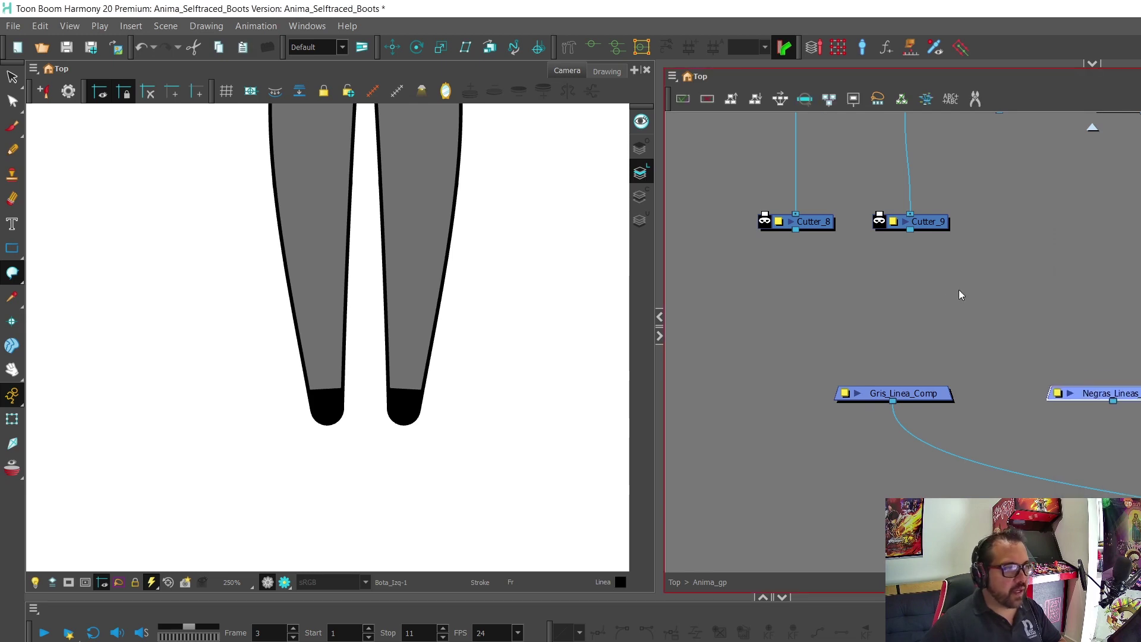
{"action": "scroll", "coordinate": [979, 399], "scroll_direction": "down", "scroll_amount": 3}
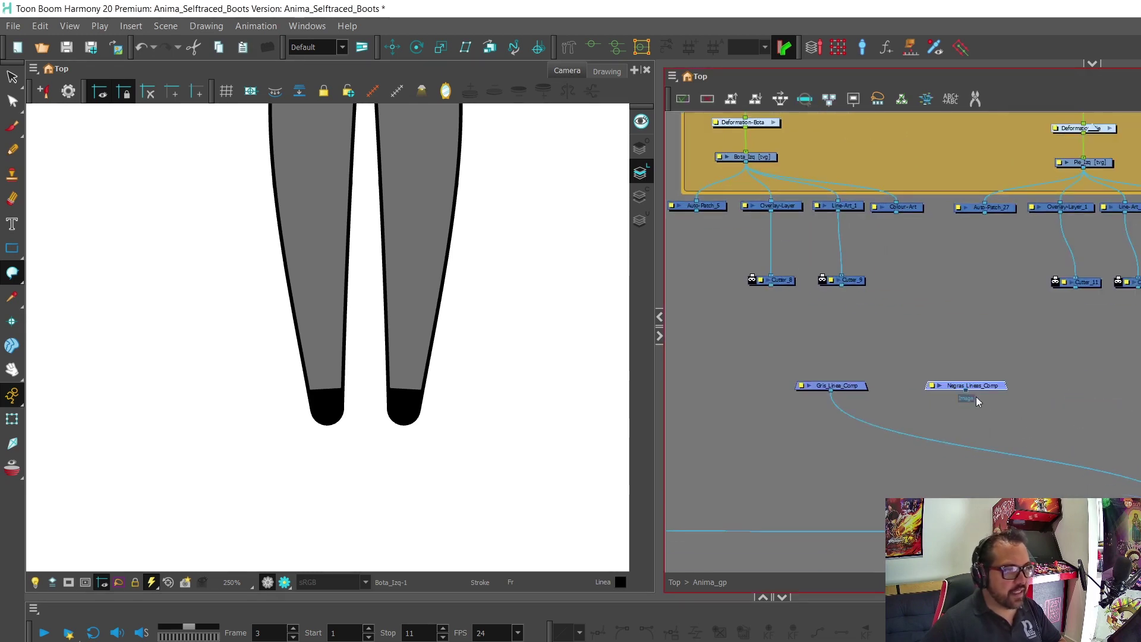
Connect the output of Negras_Lineas_Comp to Botas_Piernas_Comp and shift it slightly away from Gris_Linea_Comp.
{"action": "left_click_drag", "start_coordinate": [965, 390], "coordinate": [1138, 472]}
{"action": "left_click_drag", "start_coordinate": [998, 386], "coordinate": [1016, 387]}
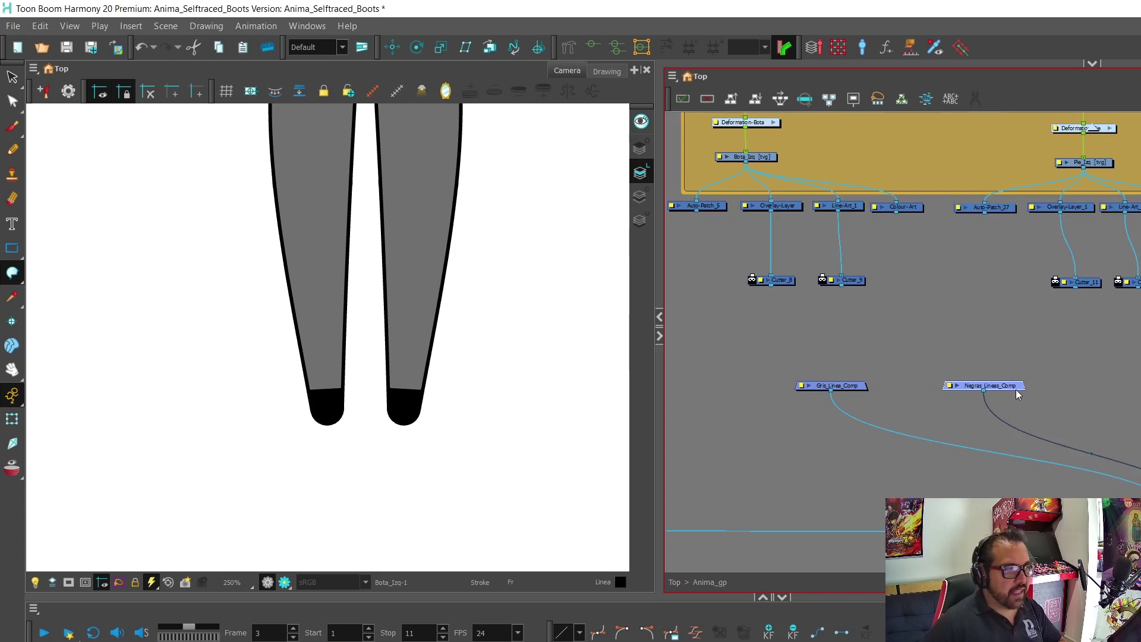
Duplicate Gris_Linea_Comp and Negras_Lineas_Comp below the Bota_Der nodes and connect both copies to Botas_Piernas_Comp.
{"action": "left_click", "coordinate": [1067, 386]}
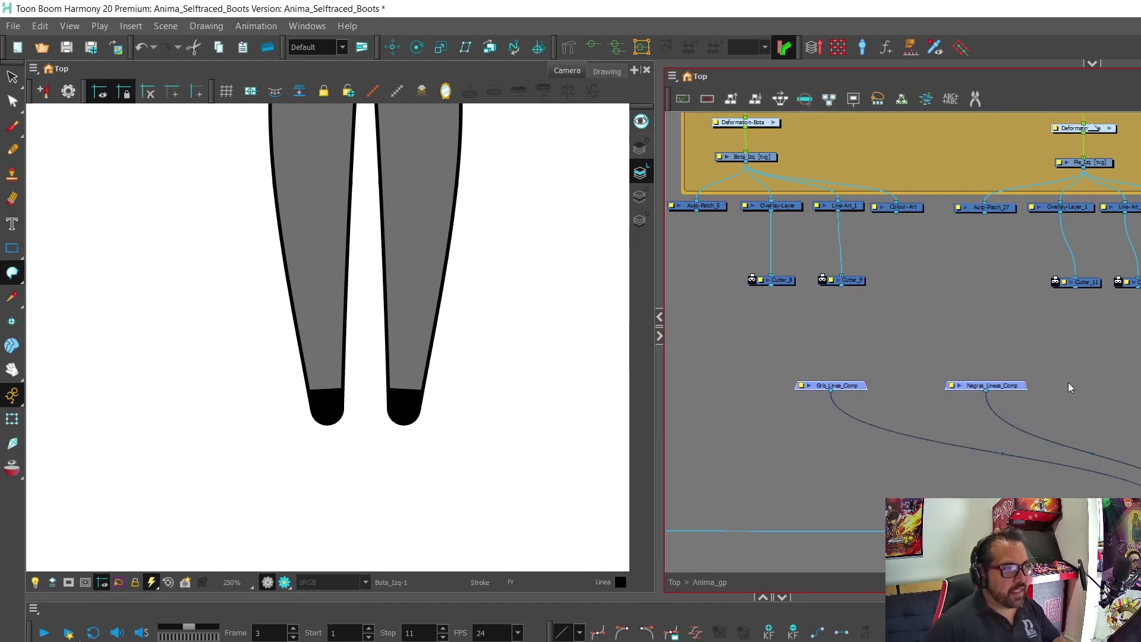
{"action": "scroll", "coordinate": [945, 401], "scroll_direction": "right", "scroll_amount": 5}
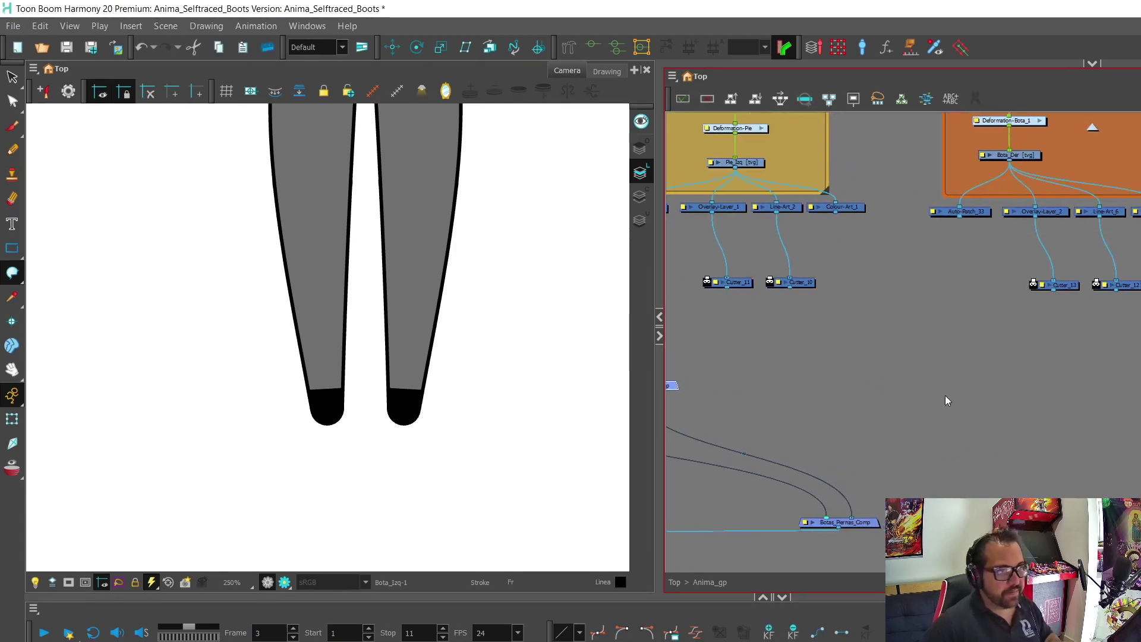
{"action": "left_click", "coordinate": [844, 521]}
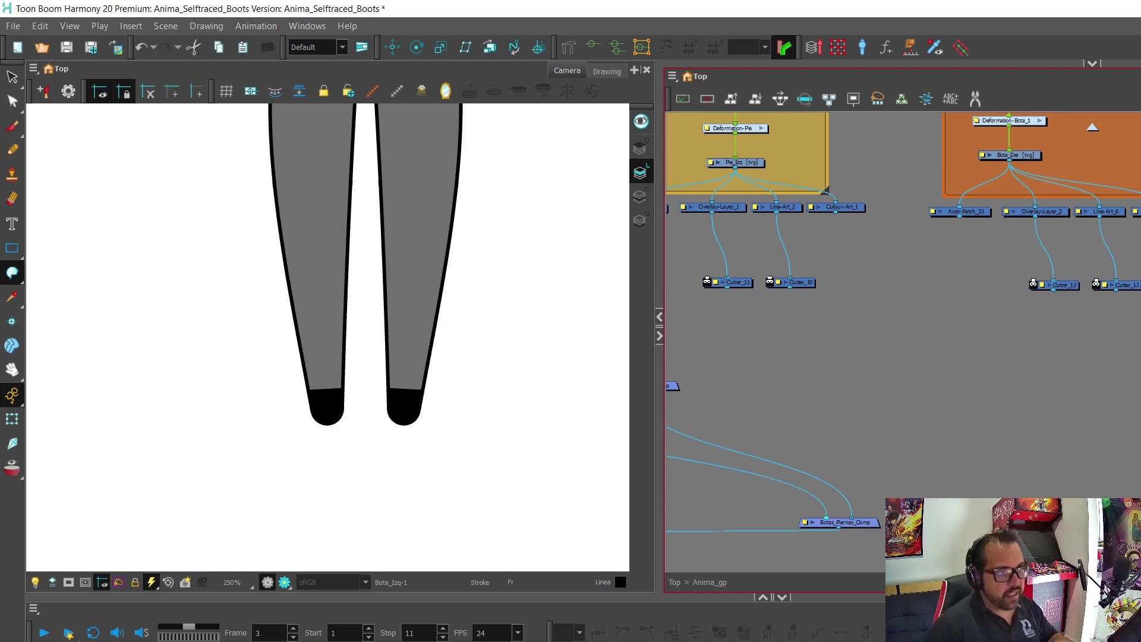
{"action": "left_click_drag", "start_coordinate": [1136, 376], "coordinate": [856, 517]}
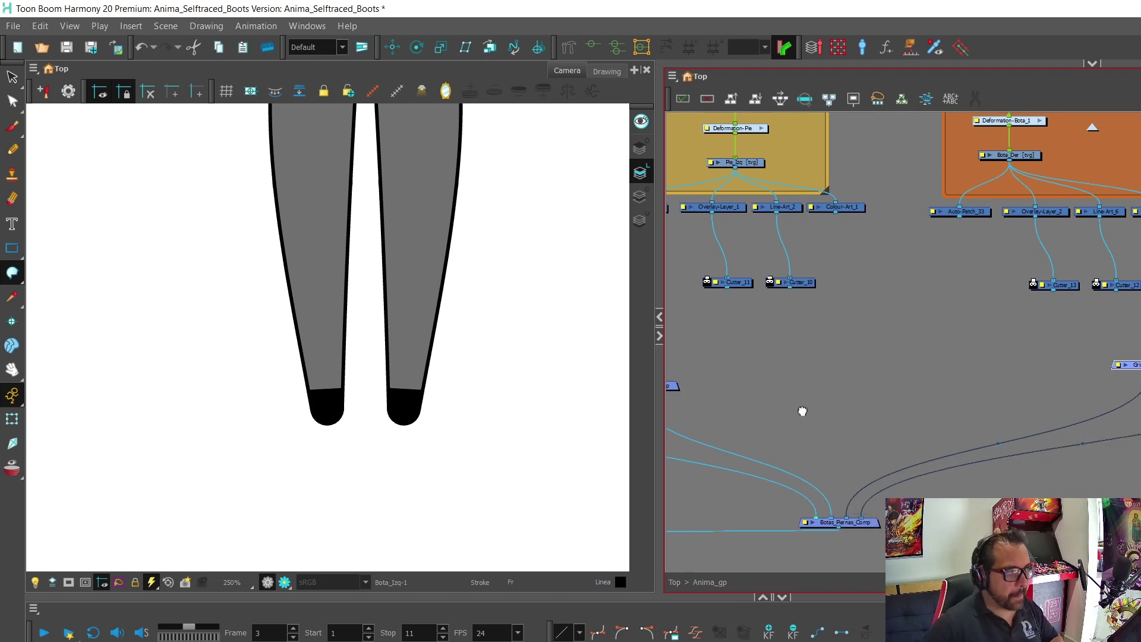
Set the node colour of the Overlay-Layer node under Bota_Izq to light grey in its layer properties.
{"action": "left_click_drag", "start_coordinate": [802, 412], "coordinate": [1099, 412]}
{"action": "scroll", "coordinate": [1000, 377], "scroll_direction": "up", "scroll_amount": 5}
{"action": "left_click_drag", "start_coordinate": [996, 306], "coordinate": [1029, 383]}
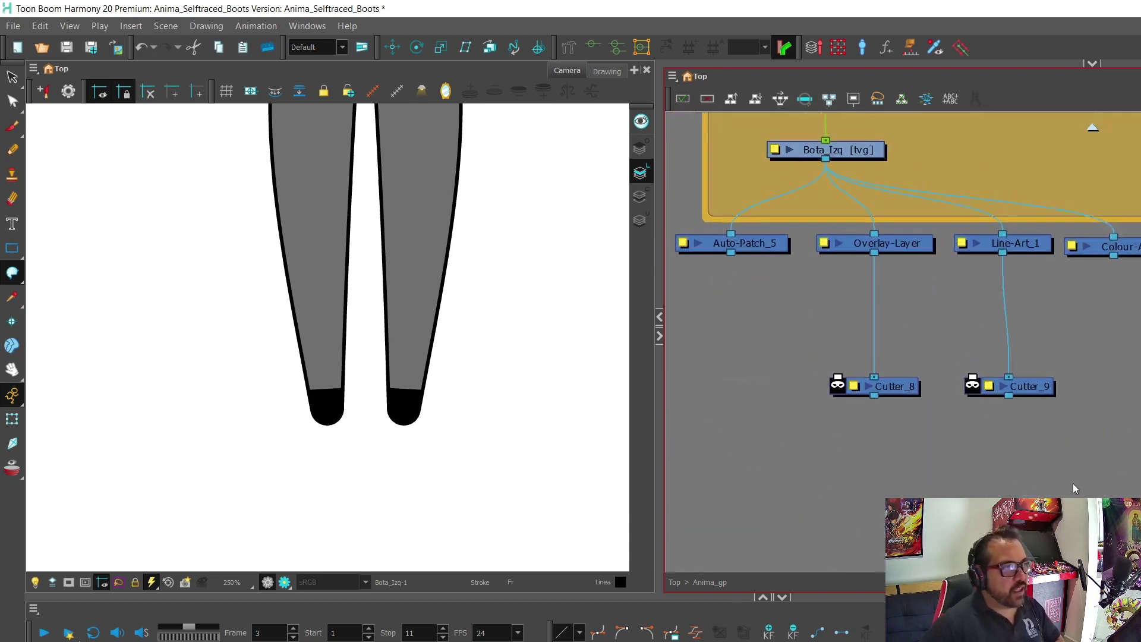
{"action": "scroll", "coordinate": [893, 347], "scroll_direction": "down", "scroll_amount": 1}
{"action": "left_click", "coordinate": [891, 258]}
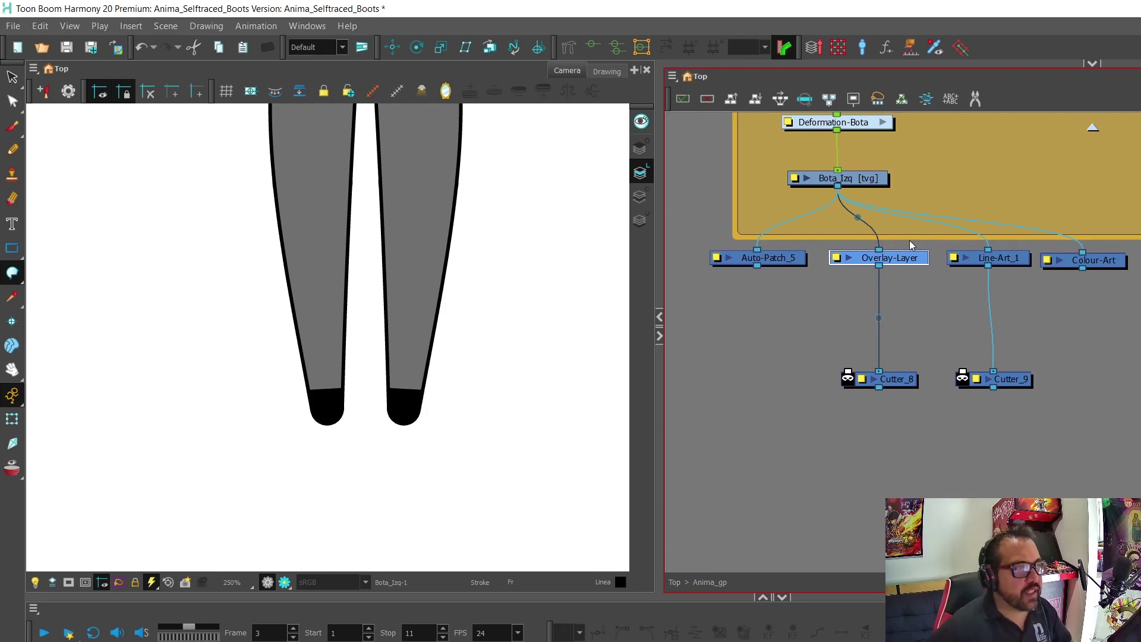
{"action": "left_click", "coordinate": [837, 258]}
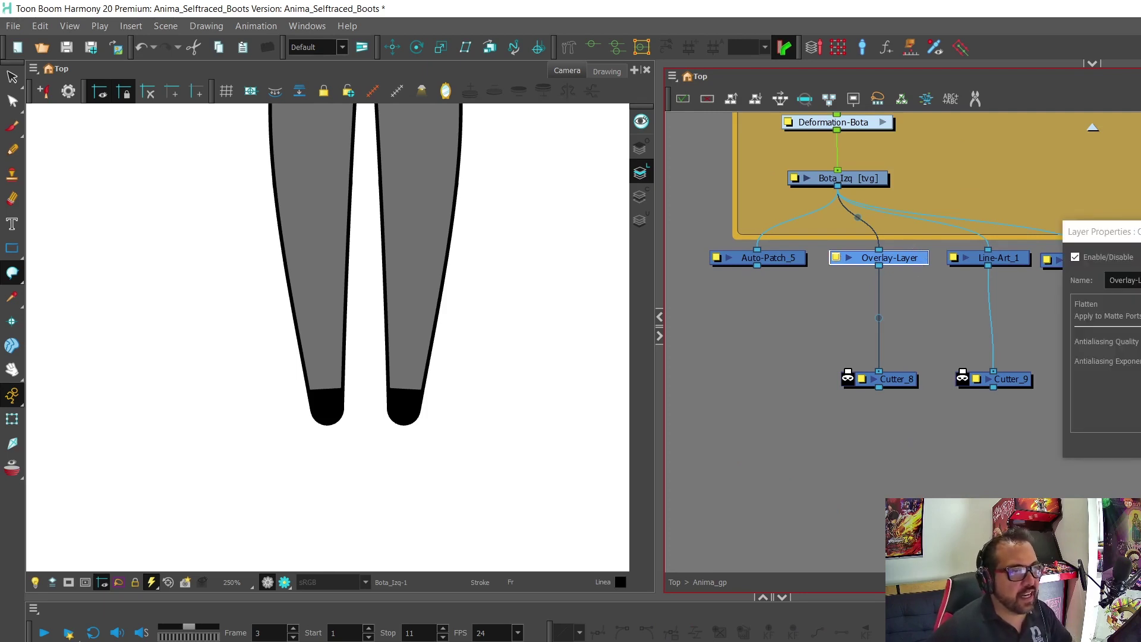
{"action": "left_click", "coordinate": [836, 257]}
{"action": "left_click", "coordinate": [836, 258]}
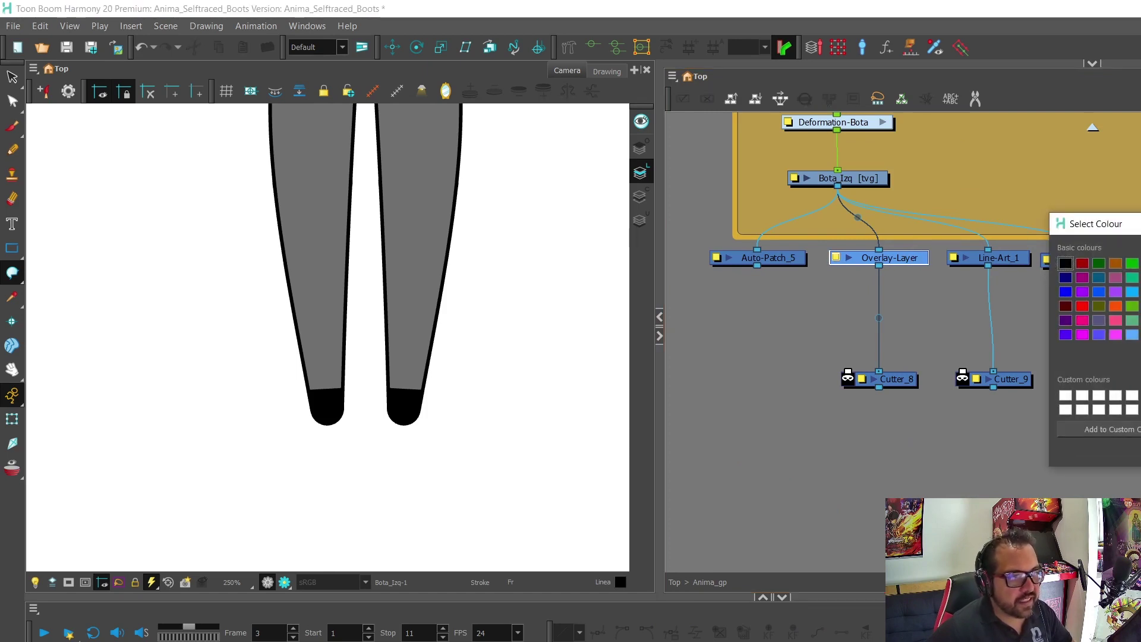
{"action": "key", "text": "Return"}
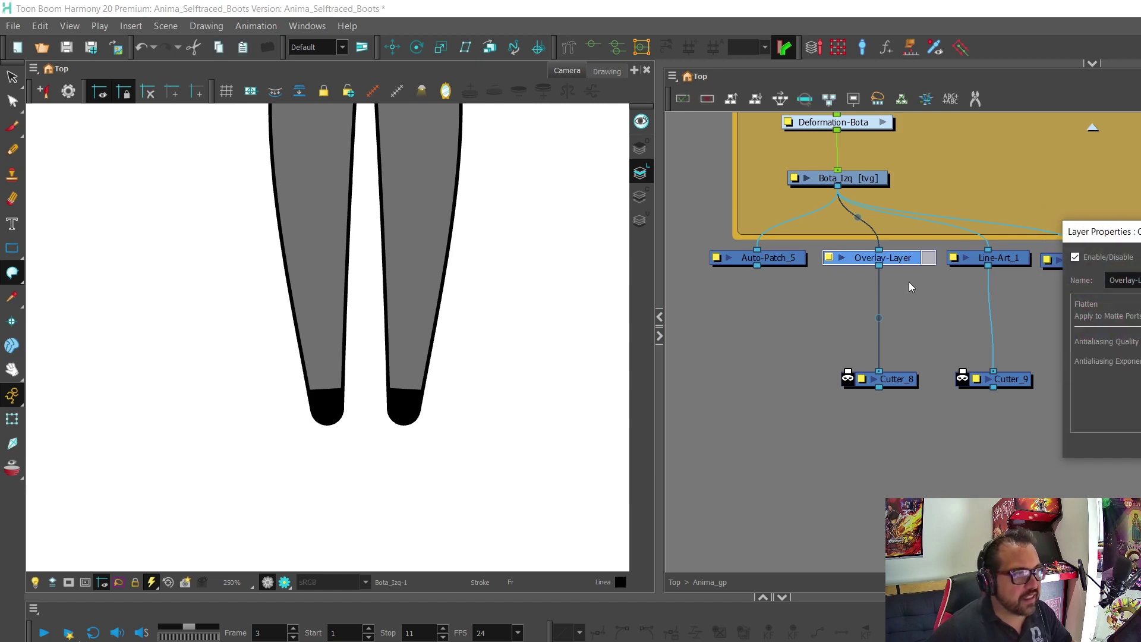
{"action": "key", "text": "Return"}
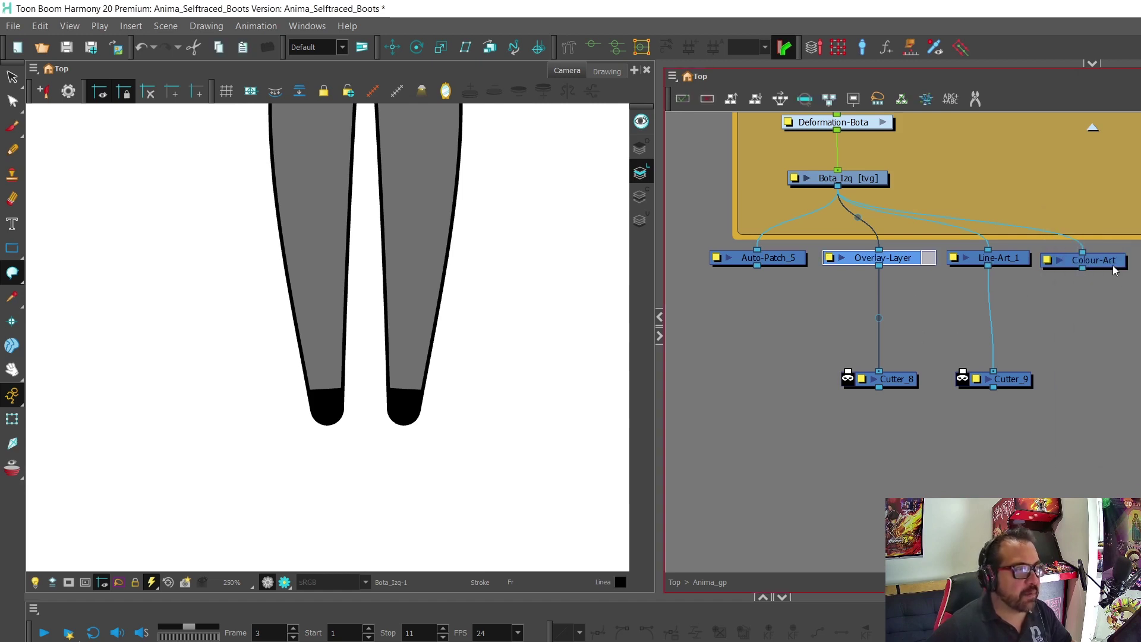
Move Colour-Art aside to make room, and set the node colour of Line-Art_1 and Line-Art_2 to black.
{"action": "left_click_drag", "start_coordinate": [1112, 266], "coordinate": [1139, 263]}
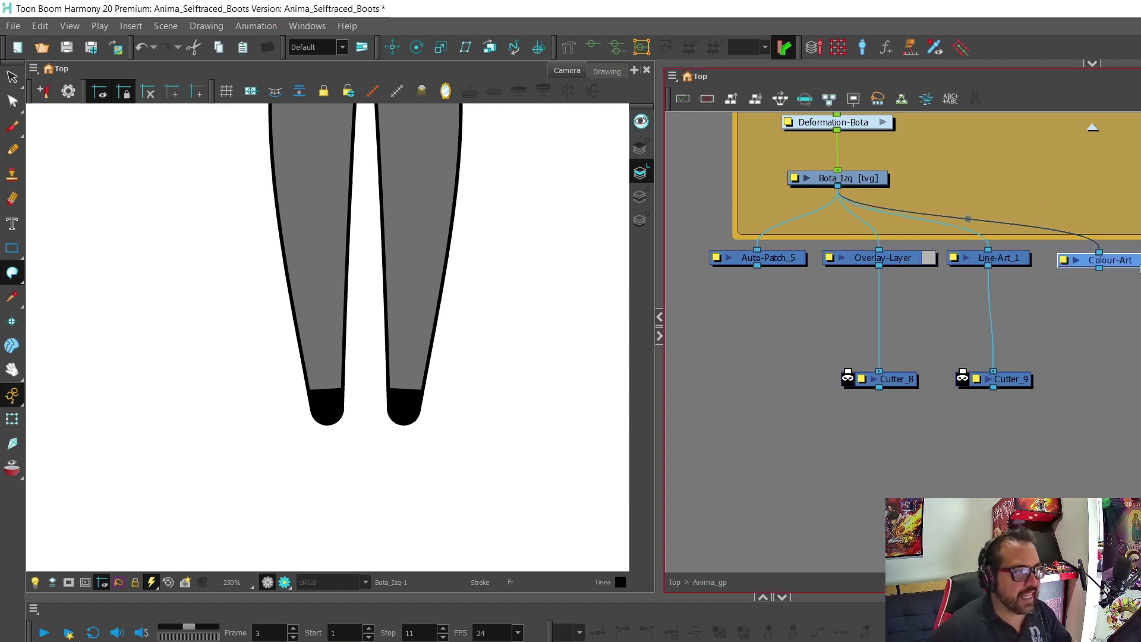
{"action": "double_click", "coordinate": [1023, 260]}
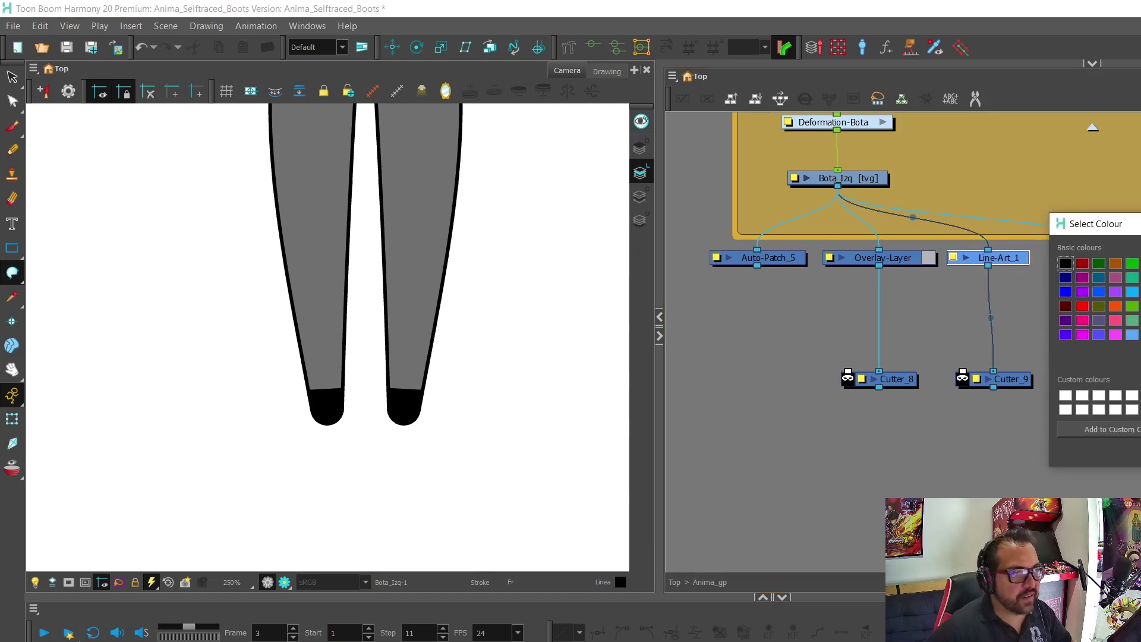
{"action": "key", "text": "Return"}
{"action": "key", "text": "Return"}
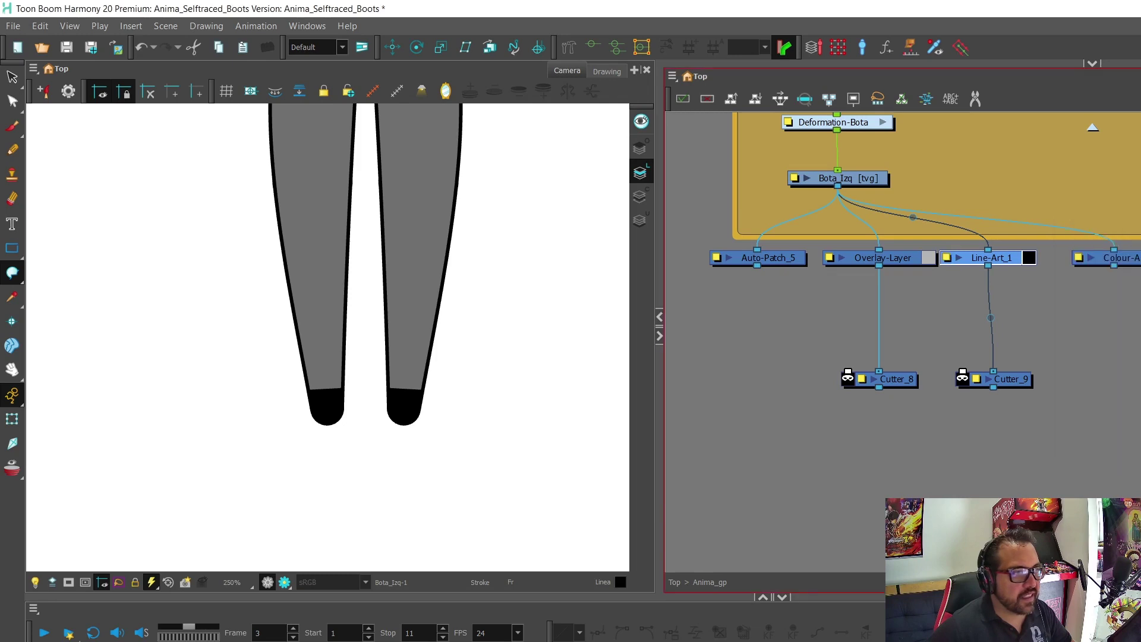
{"action": "left_click_drag", "start_coordinate": [1120, 346], "coordinate": [989, 390]}
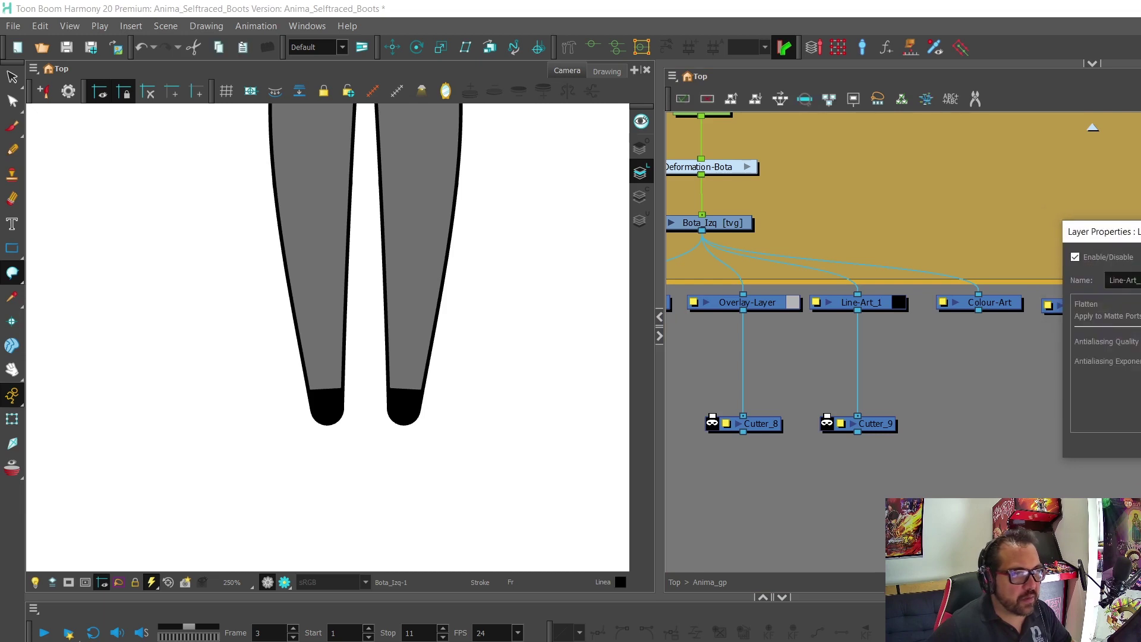
{"action": "left_click_drag", "start_coordinate": [802, 487], "coordinate": [887, 489]}
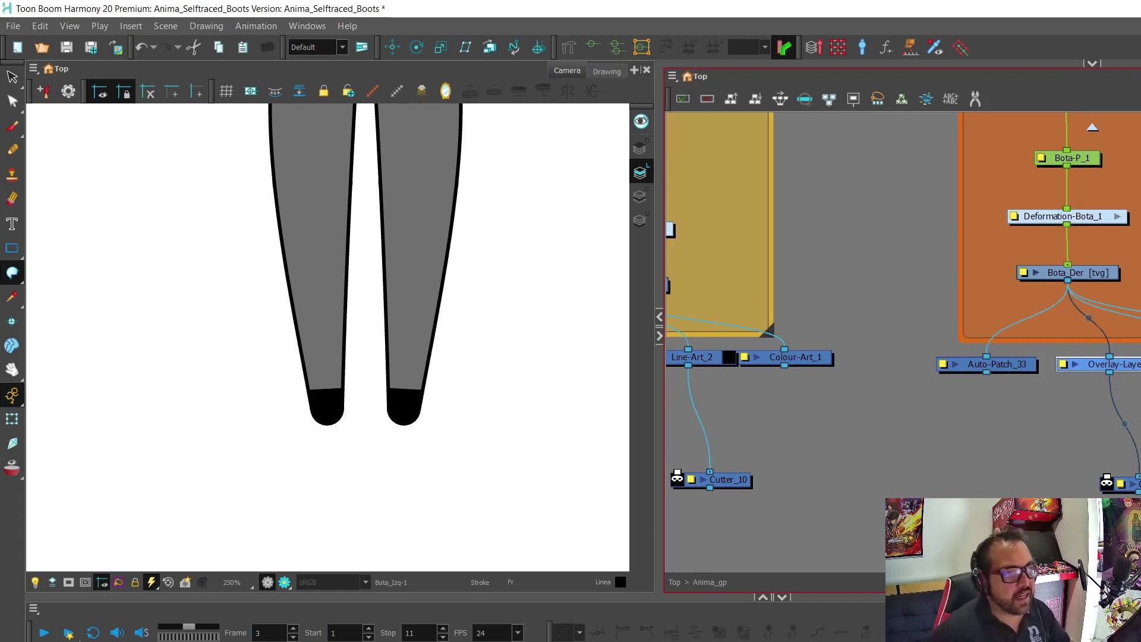
Set the node colours under Bota_Der, light grey for Overlay-Layer_2 and black for Line-Art_6.
{"action": "double_click", "coordinate": [1117, 364]}
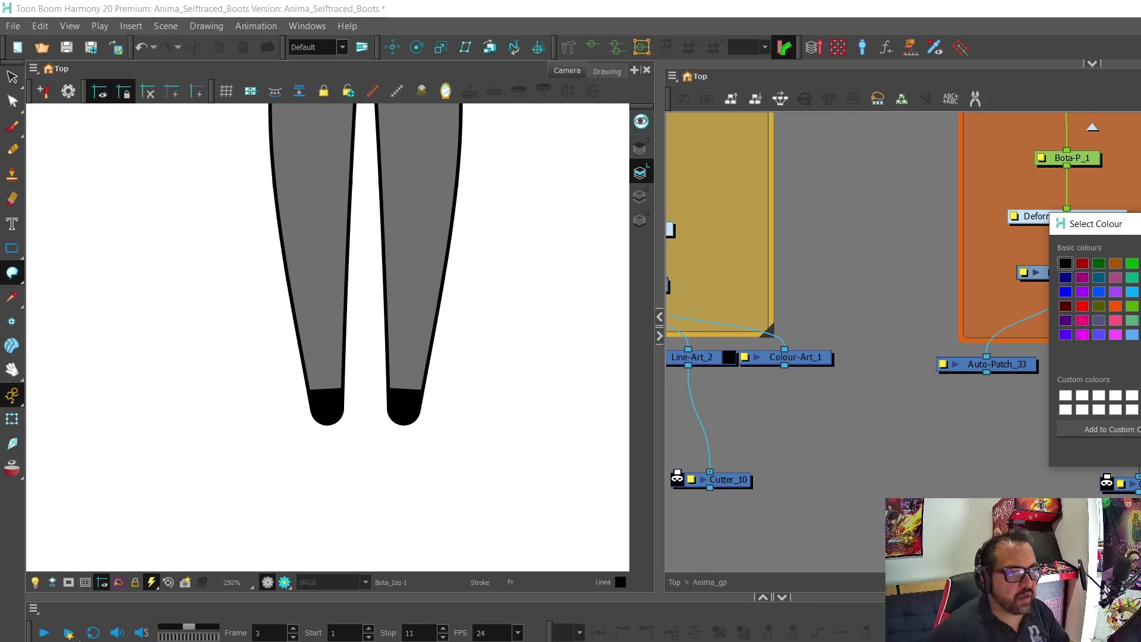
{"action": "key", "text": "Escape"}
{"action": "key", "text": "Escape"}
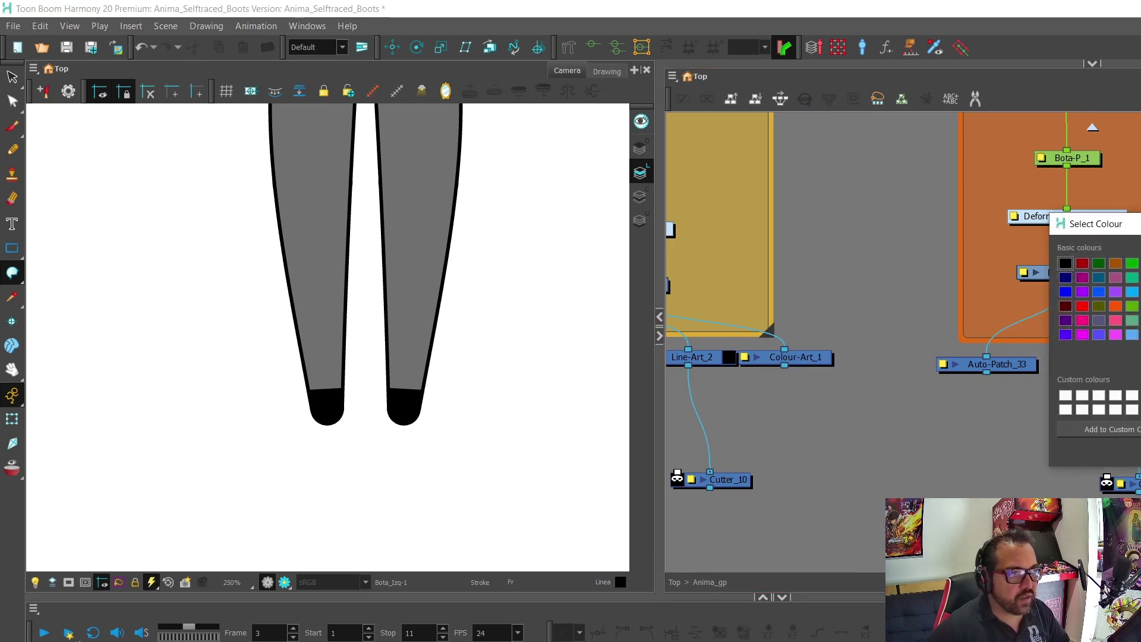
{"action": "left_click", "coordinate": [1064, 264]}
{"action": "key", "text": "Return"}
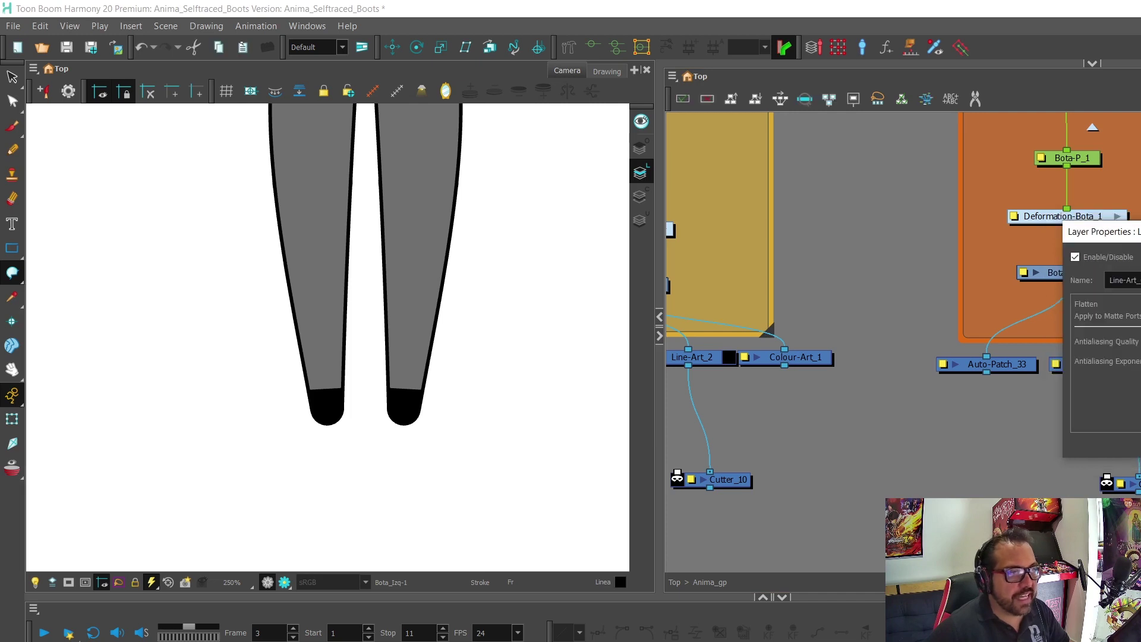
{"action": "key", "text": "Escape"}
Assign node colours to the Overlay and Line-Art nodes under the right foot drawing, matching those under Bota_Der.
{"action": "scroll", "coordinate": [1029, 459], "scroll_direction": "down", "scroll_amount": 5}
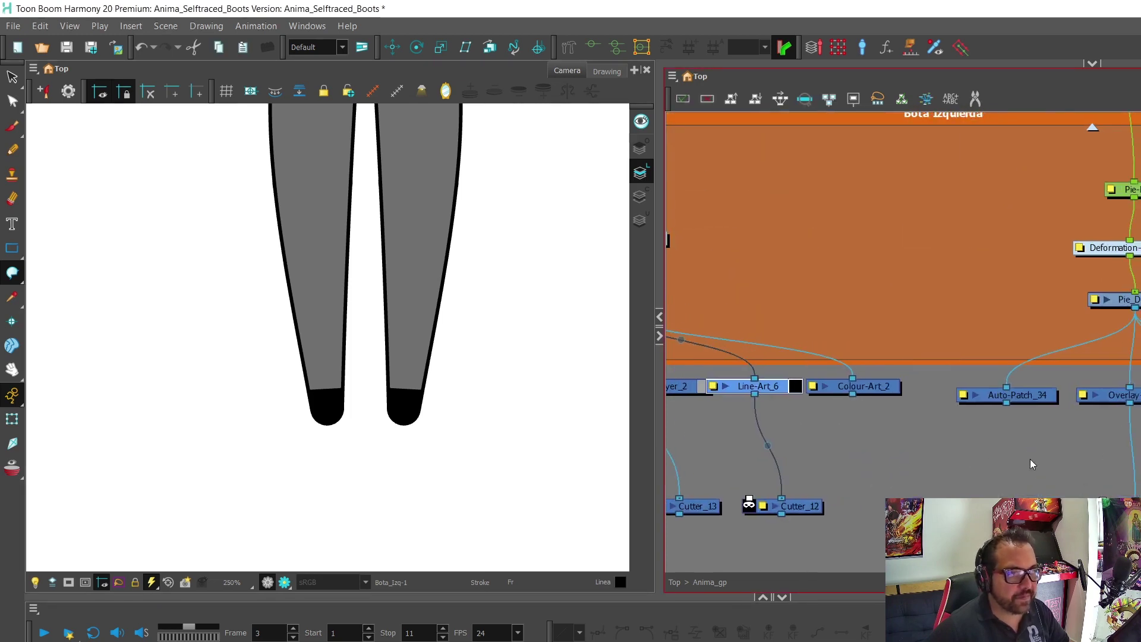
{"action": "double_click", "coordinate": [1111, 394]}
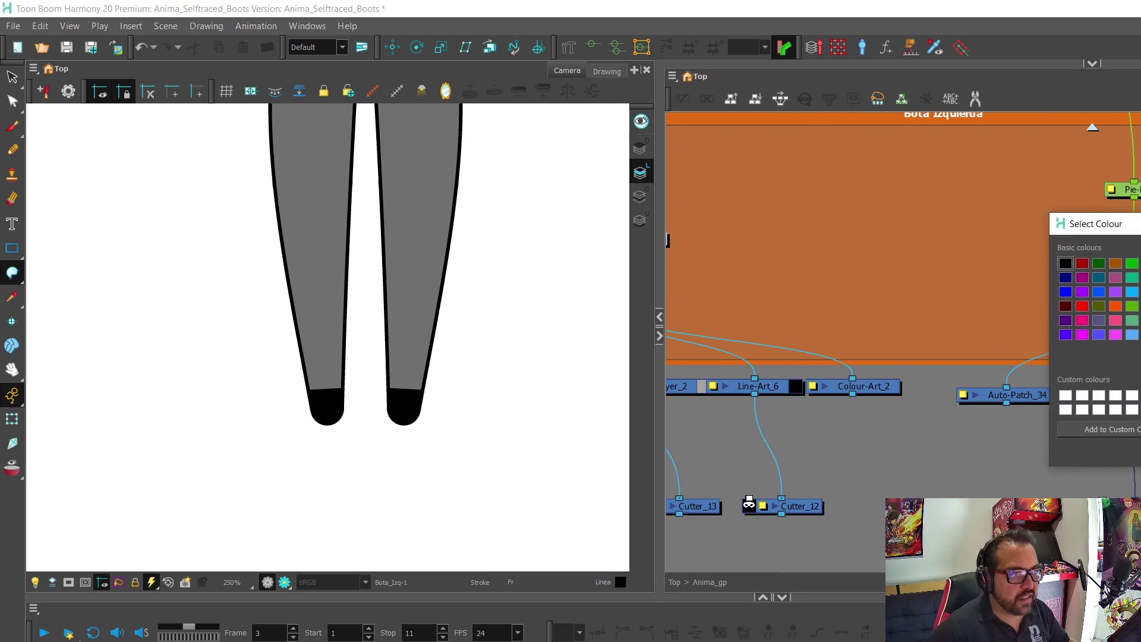
{"action": "key", "text": "Return"}
{"action": "key", "text": "Return"}
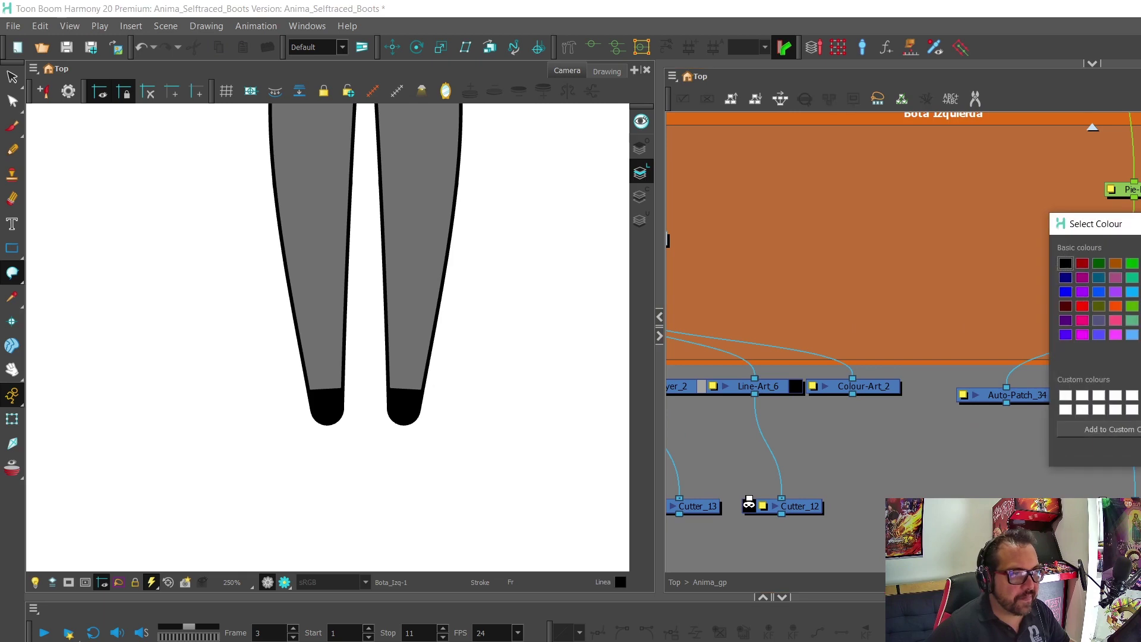
{"action": "key", "text": "Return"}
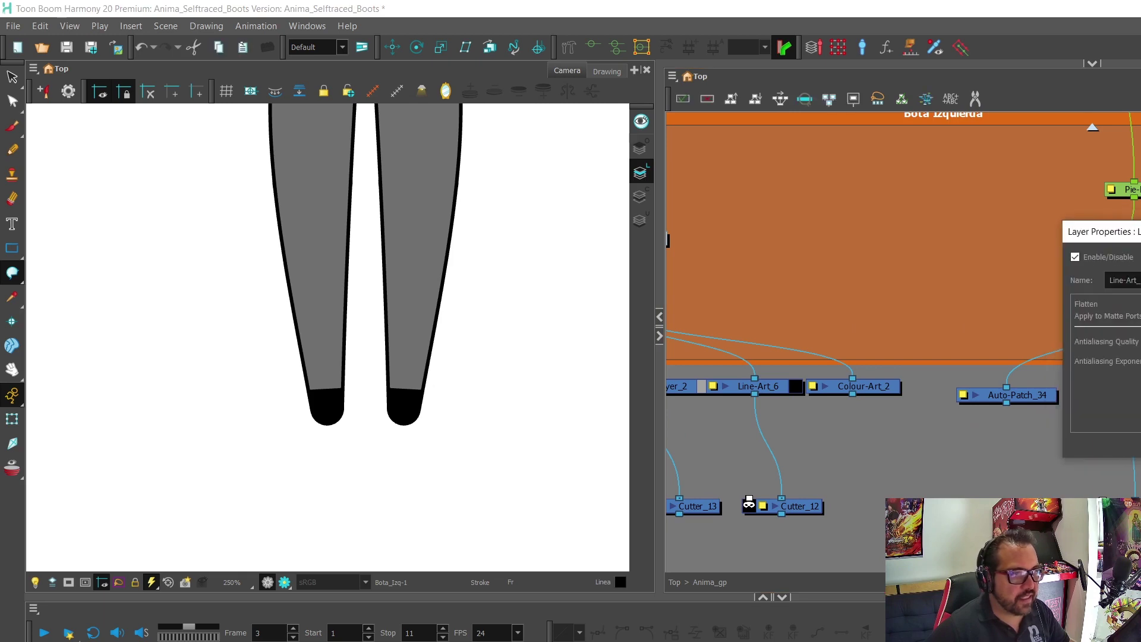
{"action": "key", "text": "Return"}
Connect Cutter_8 of Bota_Izq and Cutter_11 of Pie_Izq to the inputs of Gris_Linea_Comp.
{"action": "left_click_drag", "start_coordinate": [902, 451], "coordinate": [1132, 368]}
{"action": "left_click_drag", "start_coordinate": [908, 464], "coordinate": [951, 415]}
{"action": "scroll", "coordinate": [921, 305], "scroll_direction": "up", "scroll_amount": 2}
{"action": "left_click_drag", "start_coordinate": [935, 312], "coordinate": [937, 274]}
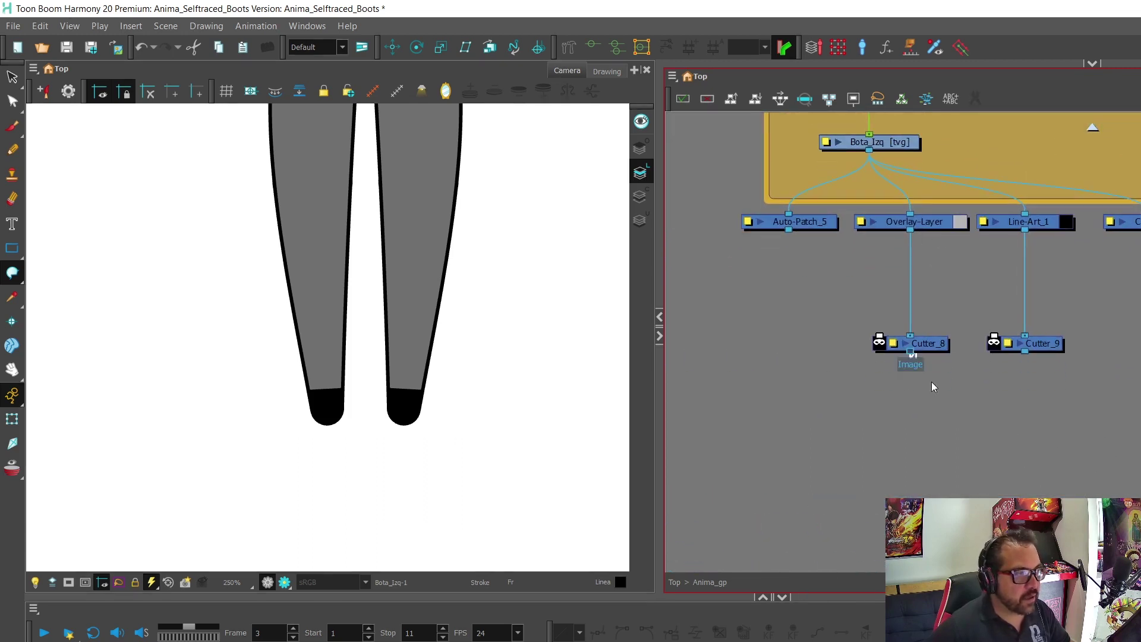
{"action": "left_click_drag", "start_coordinate": [909, 351], "coordinate": [1010, 505]}
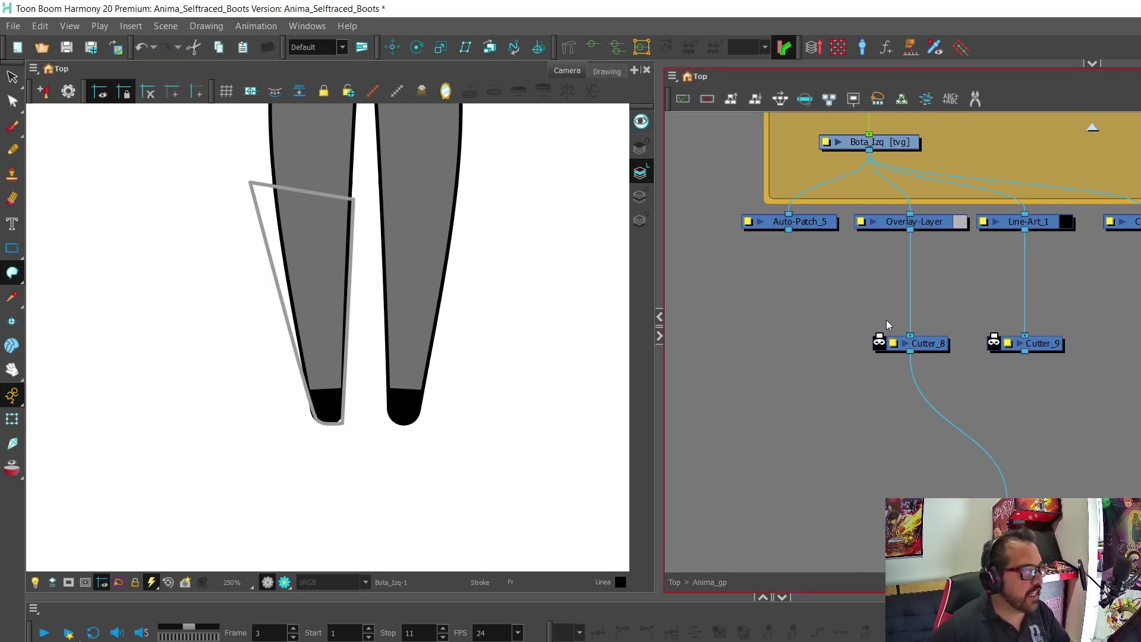
{"action": "scroll", "coordinate": [929, 267], "scroll_direction": "down", "scroll_amount": 3}
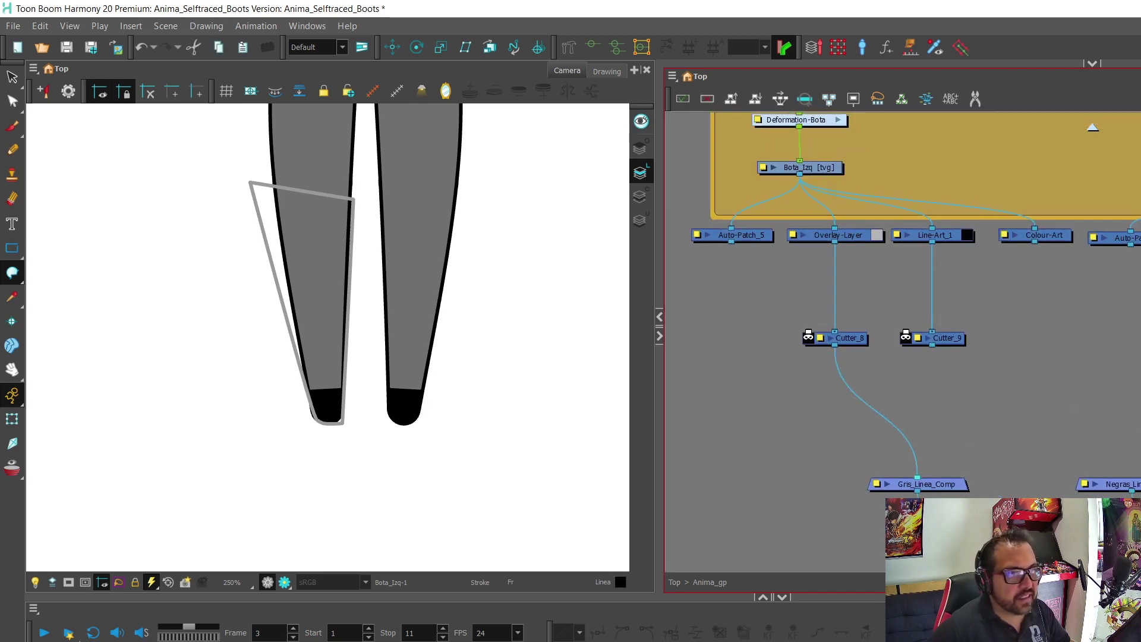
{"action": "left_click_drag", "start_coordinate": [1138, 396], "coordinate": [914, 472]}
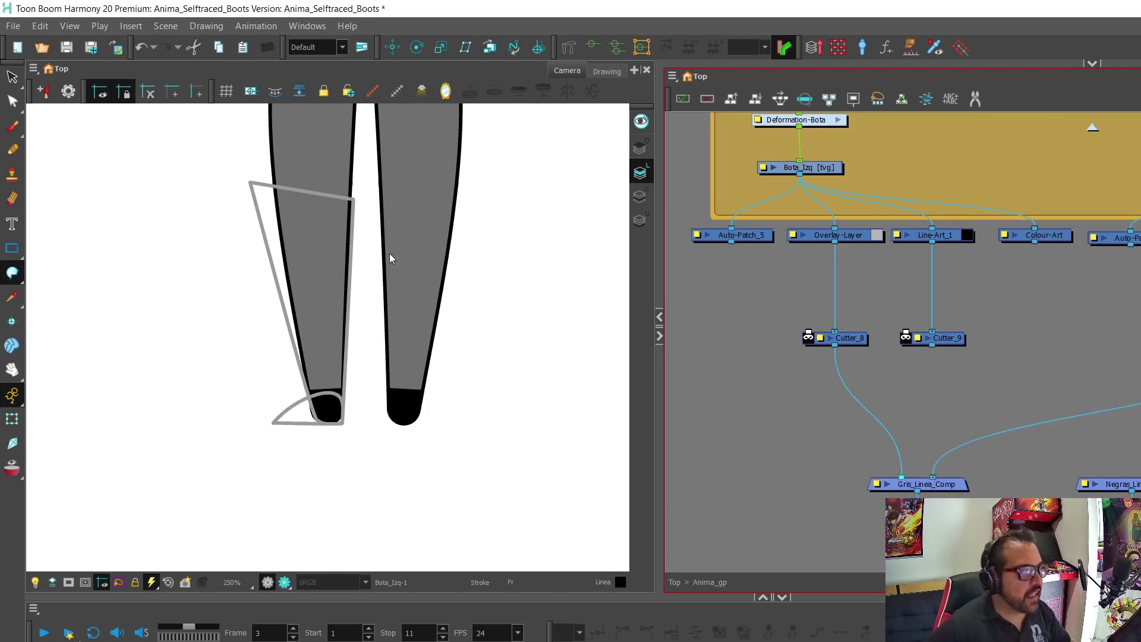
Connect Cutter_9 of Bota_Izq and Cutter_10 of Pie_Izq to the inputs of Negras_Lineas_Comp.
{"action": "scroll", "coordinate": [264, 262], "scroll_direction": "up", "scroll_amount": 3}
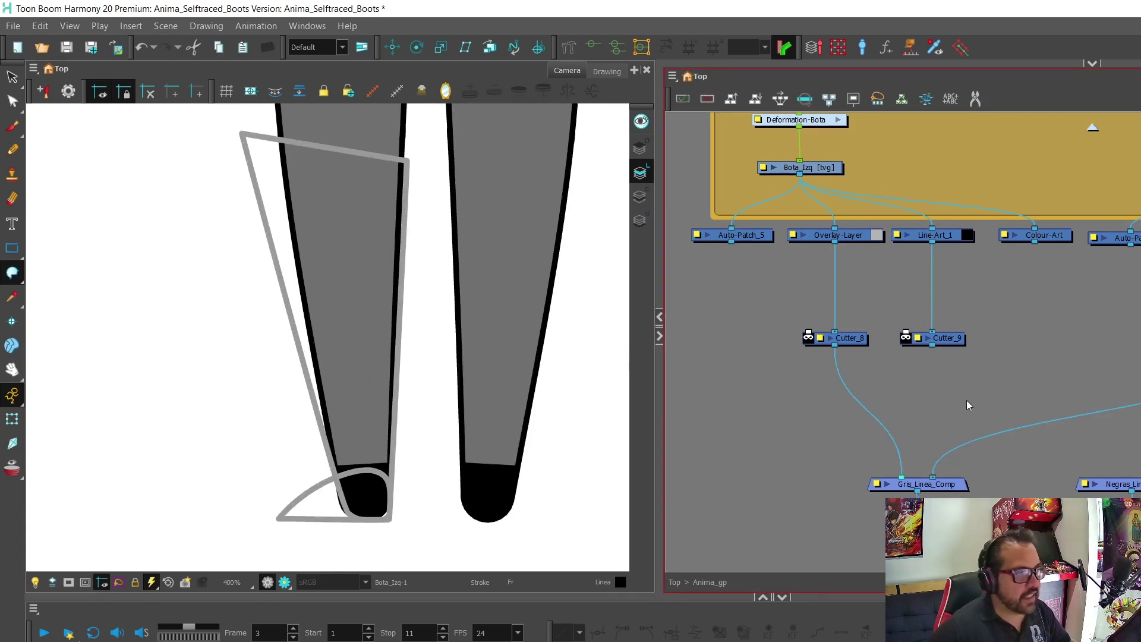
{"action": "left_click_drag", "start_coordinate": [931, 344], "coordinate": [1118, 482]}
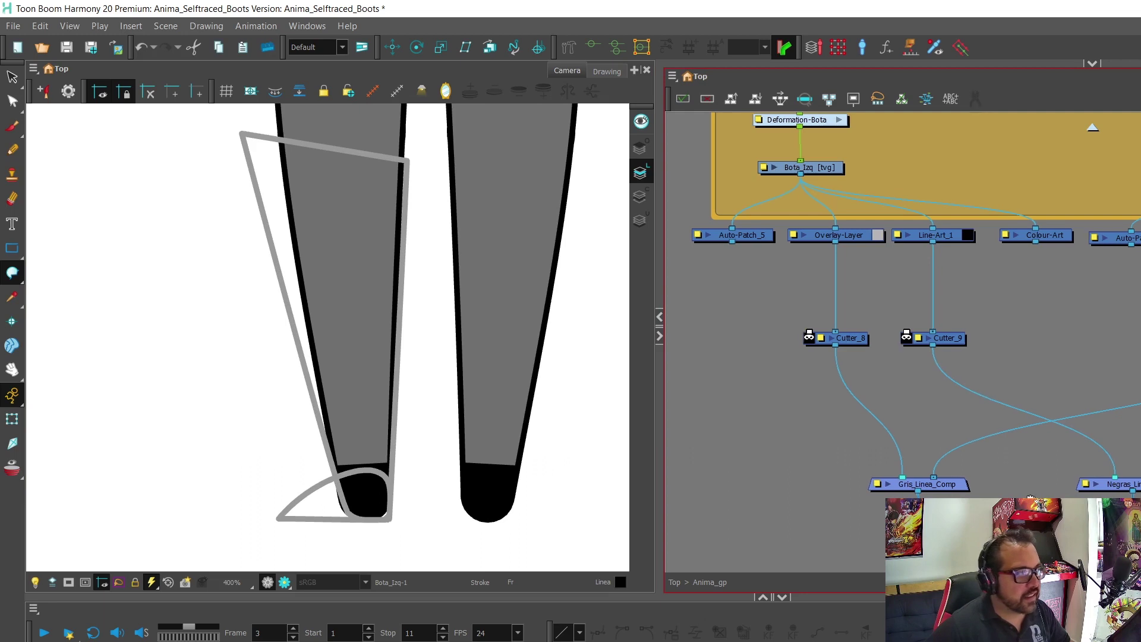
{"action": "left_click_drag", "start_coordinate": [1019, 514], "coordinate": [1044, 458]}
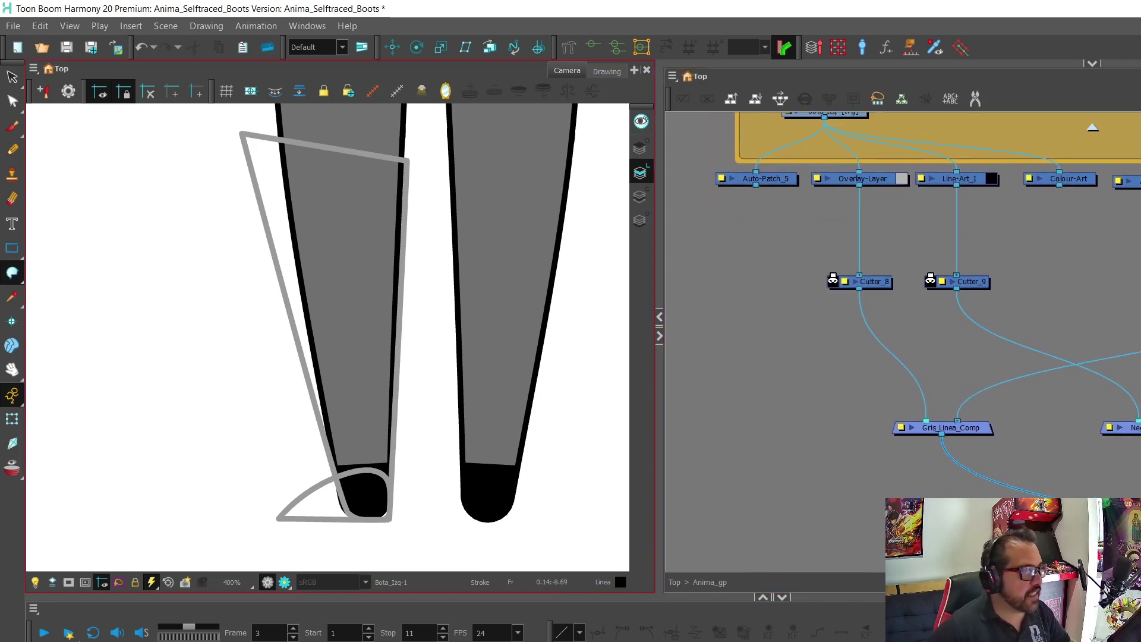
Disconnect the output of Gris_Linea_Comp to compare the boot outlines, and undo the disconnection.
{"action": "left_click", "coordinate": [678, 470]}
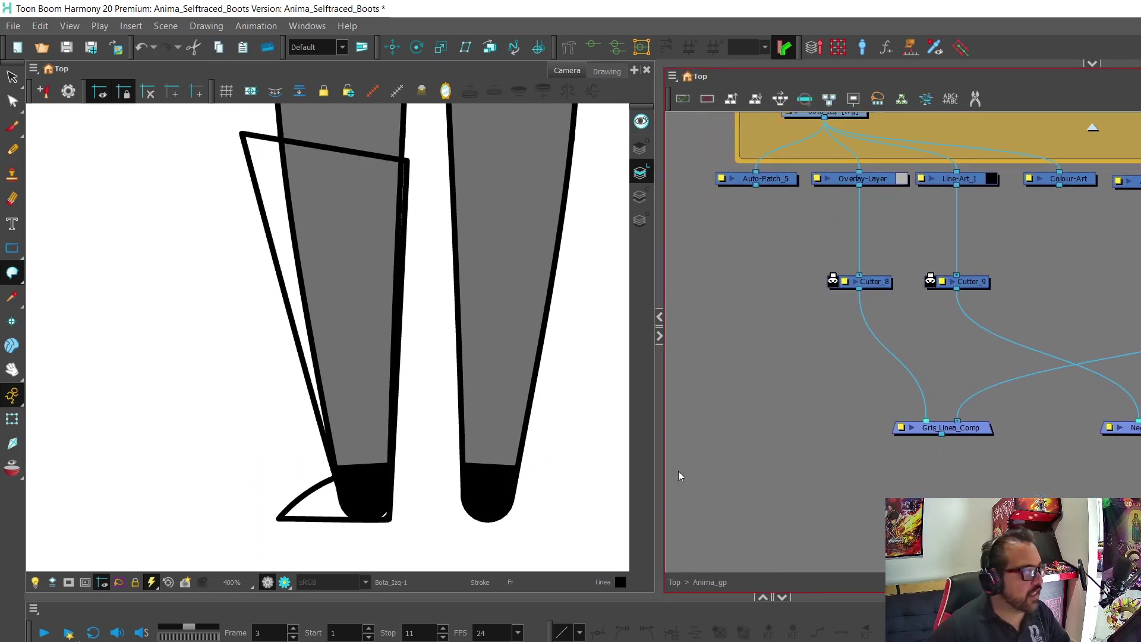
{"action": "key", "text": "ctrl+z"}
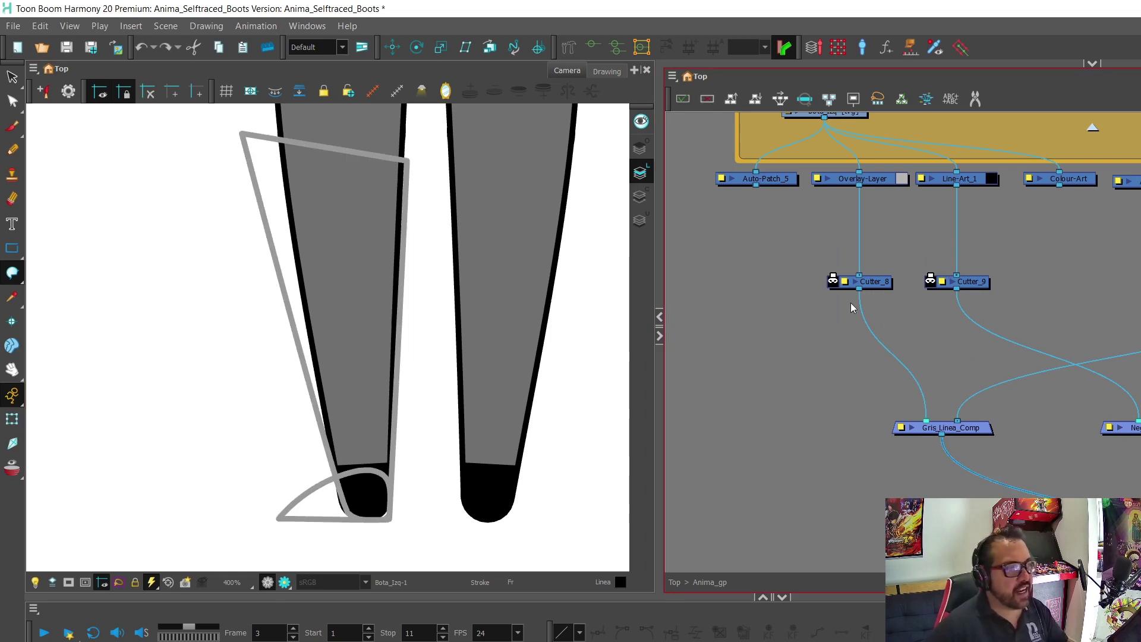
Examine the incoming connections of Gris_Linea_Comp and Negras_Lineas_Comp and the Cutters under Bota_Der.
{"action": "scroll", "coordinate": [847, 447], "scroll_direction": "up", "scroll_amount": 4}
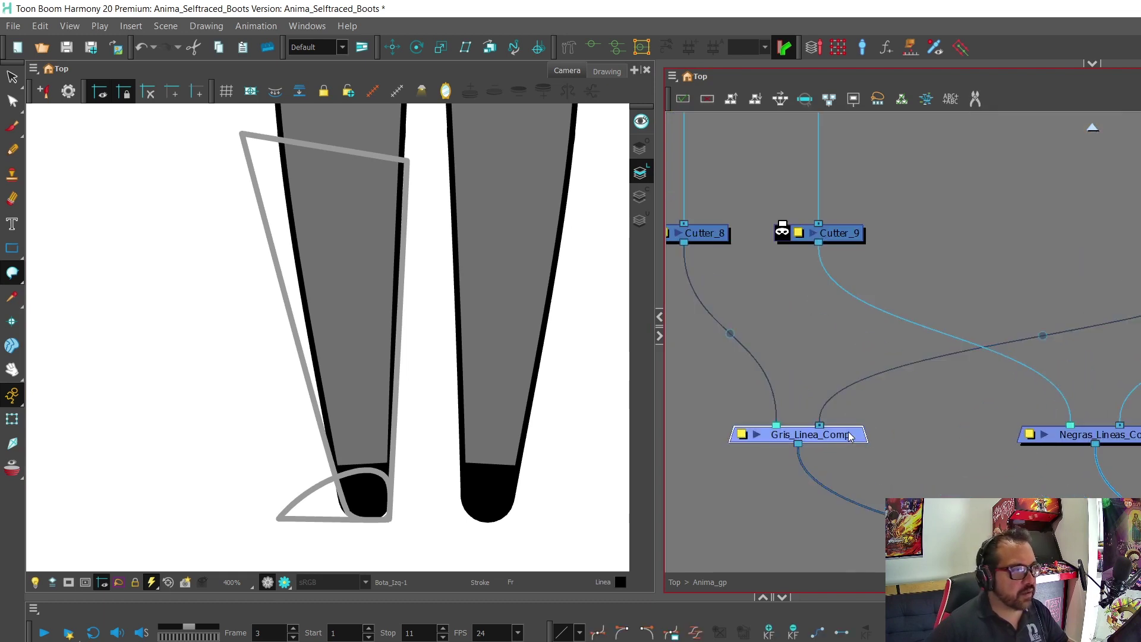
{"action": "scroll", "coordinate": [931, 405], "scroll_direction": "down", "scroll_amount": 5}
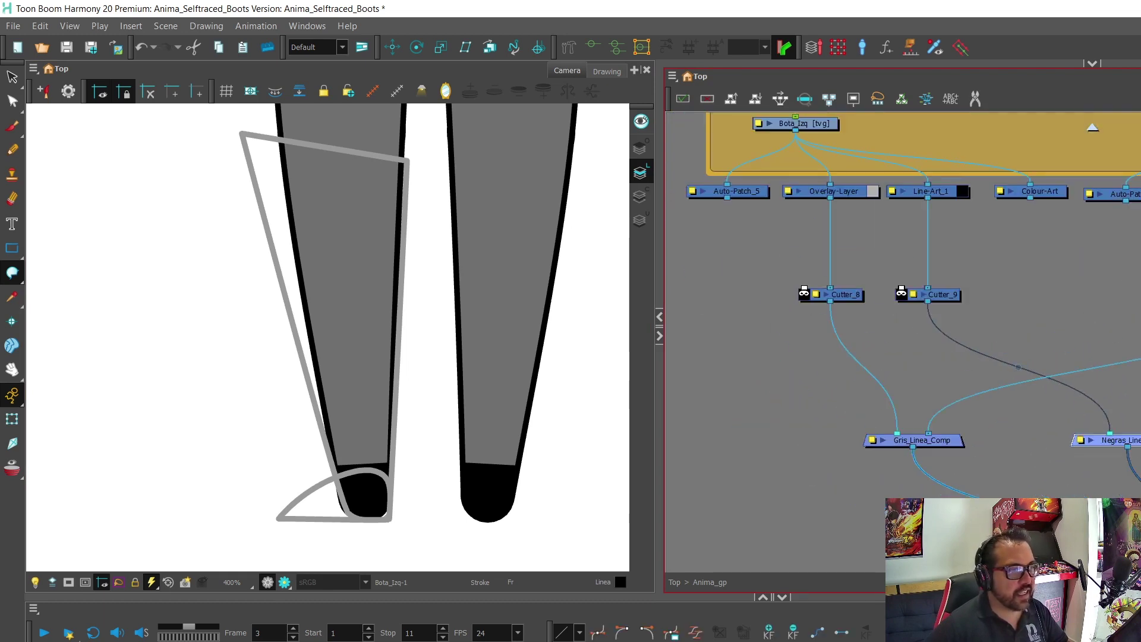
{"action": "scroll", "coordinate": [930, 405], "scroll_direction": "up", "scroll_amount": 3}
{"action": "scroll", "coordinate": [1036, 338], "scroll_direction": "up", "scroll_amount": 3}
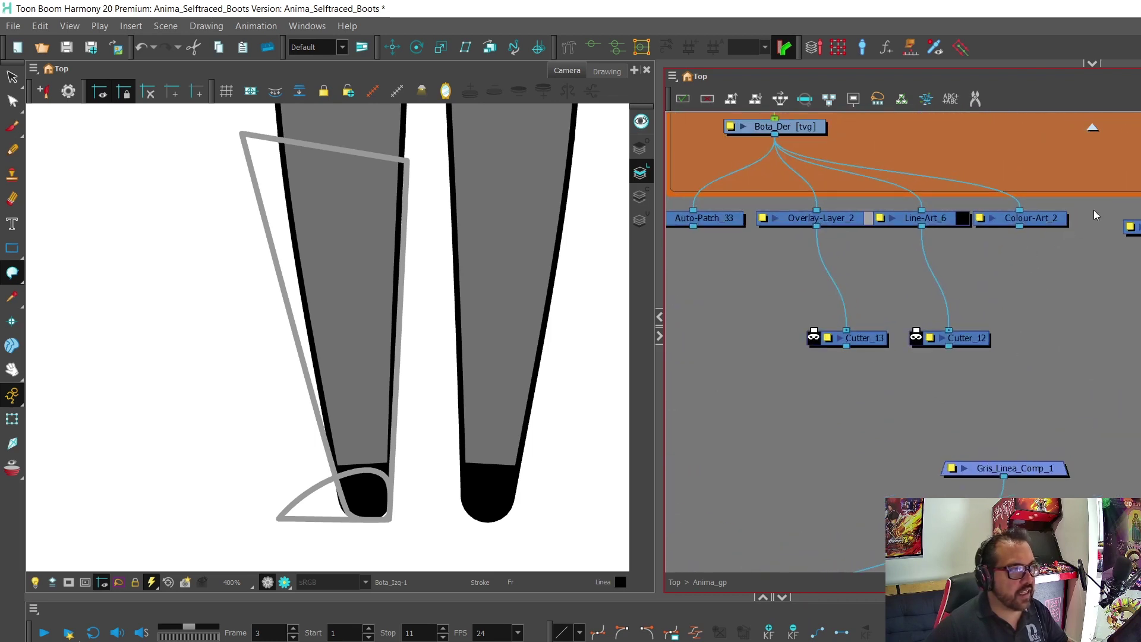
Connect the Overlay Cutters of Bota_Der and Pie_Der to Gris_Linea_Comp_1 and their Line-Art Cutters to the matching black-line Composite.
{"action": "left_click_drag", "start_coordinate": [1095, 215], "coordinate": [944, 219]}
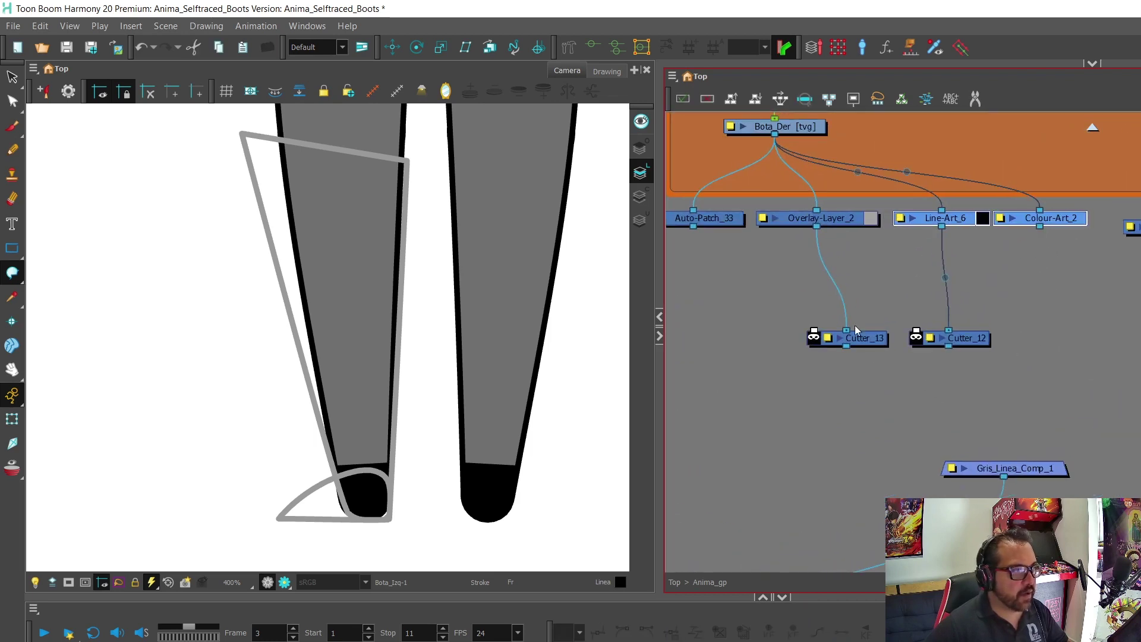
{"action": "left_click_drag", "start_coordinate": [846, 344], "coordinate": [965, 468]}
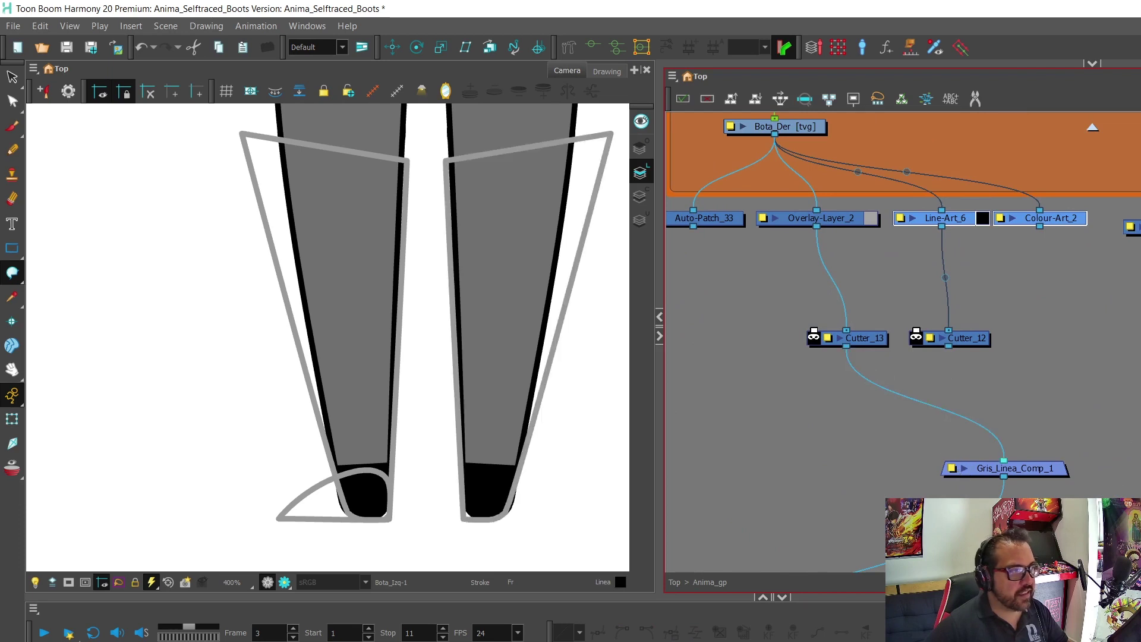
{"action": "left_click_drag", "start_coordinate": [1138, 396], "coordinate": [1022, 461]}
{"action": "left_click_drag", "start_coordinate": [982, 356], "coordinate": [1140, 444]}
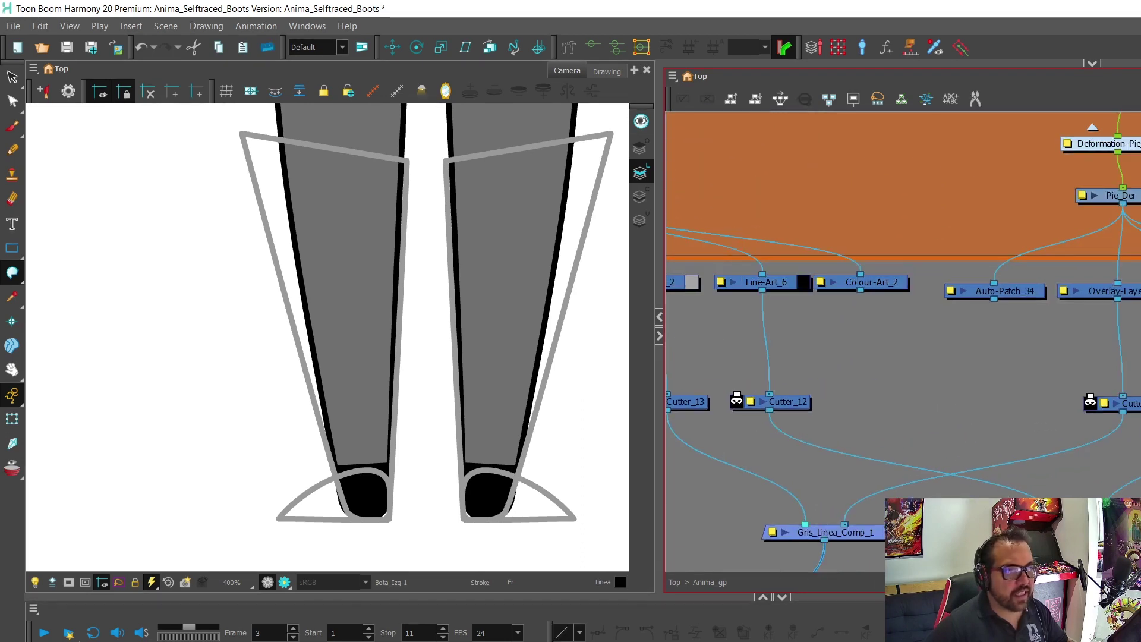
{"action": "left_click", "coordinate": [596, 419]}
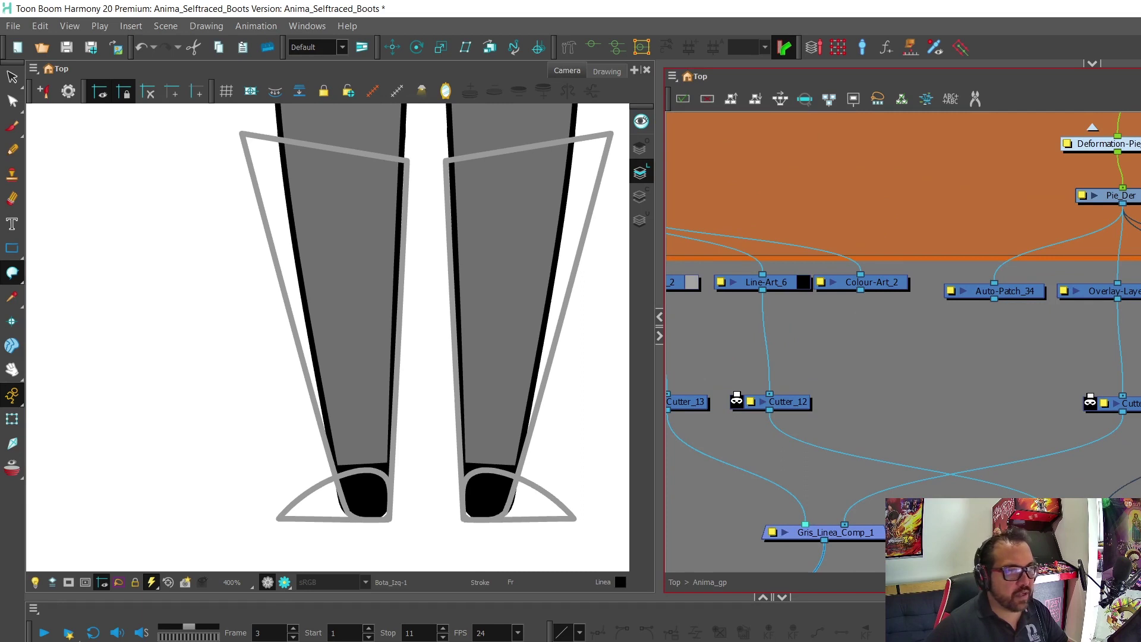
Connect Auto-Patch_27 of Pie_Izq through a shared waypoint to the matte inputs of Cutter_8 and Cutter_9 under Bota_Izq.
{"action": "left_click_drag", "start_coordinate": [852, 394], "coordinate": [1017, 384]}
{"action": "left_click_drag", "start_coordinate": [834, 401], "coordinate": [1079, 411]}
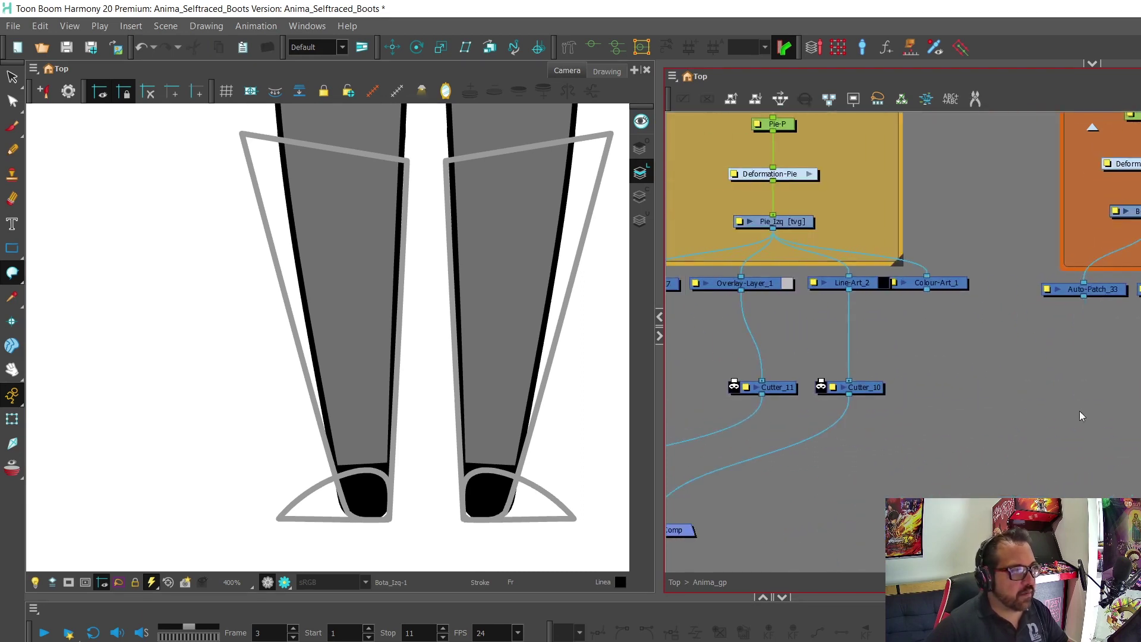
{"action": "left_click_drag", "start_coordinate": [783, 414], "coordinate": [935, 409]}
{"action": "left_click_drag", "start_coordinate": [840, 390], "coordinate": [1035, 395]}
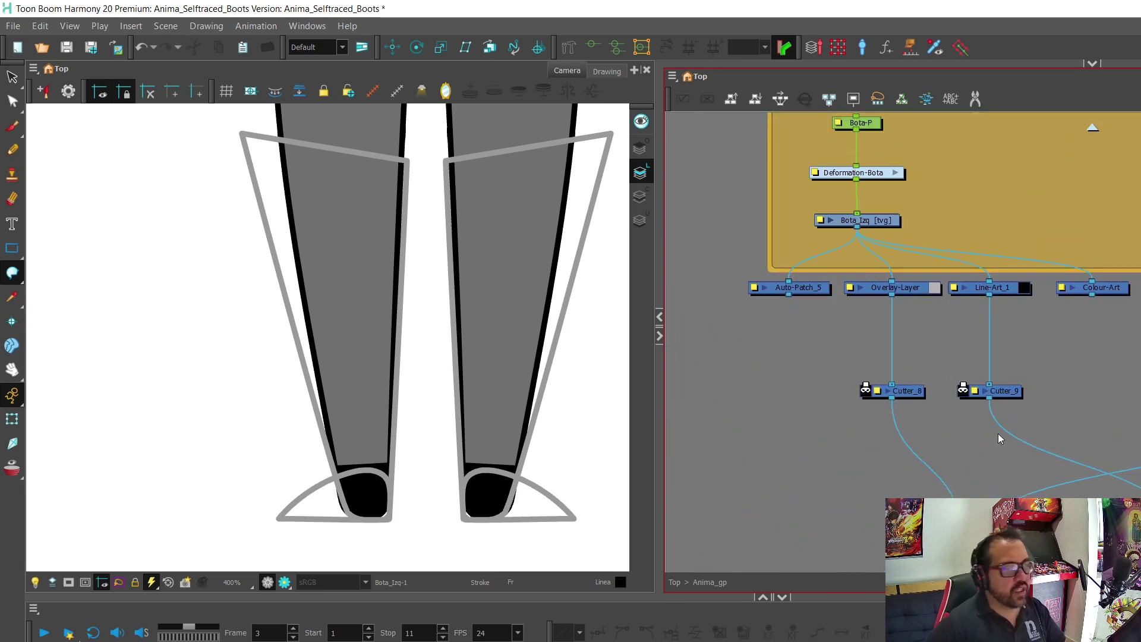
{"action": "left_click_drag", "start_coordinate": [1036, 395], "coordinate": [1025, 379]}
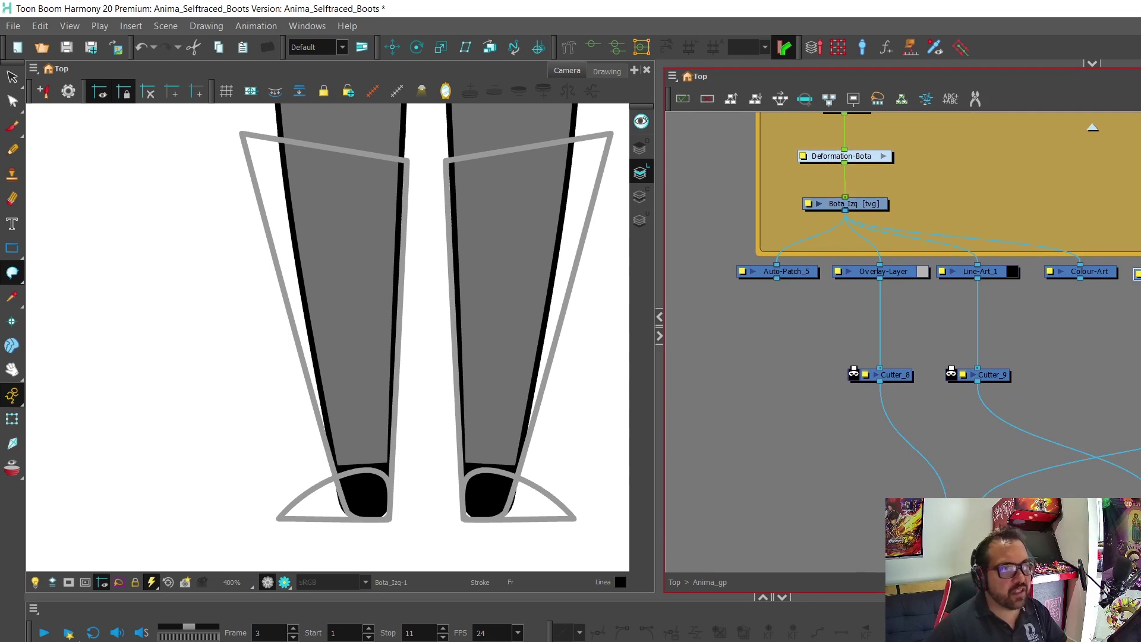
{"action": "key", "text": "2"}
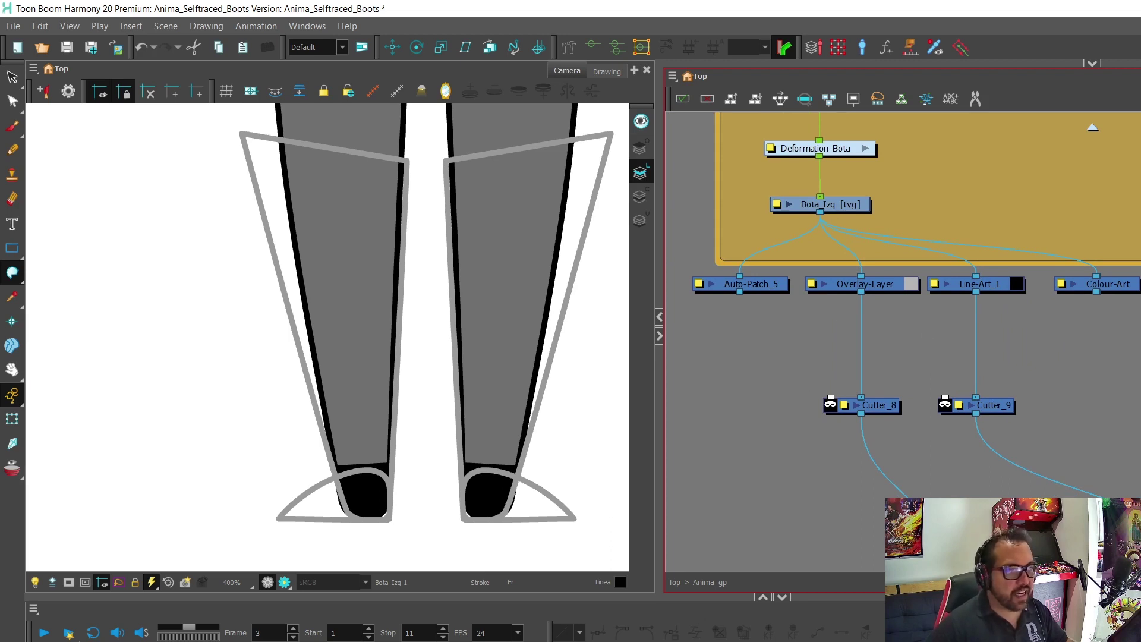
{"action": "left_click_drag", "start_coordinate": [1064, 341], "coordinate": [831, 402]}
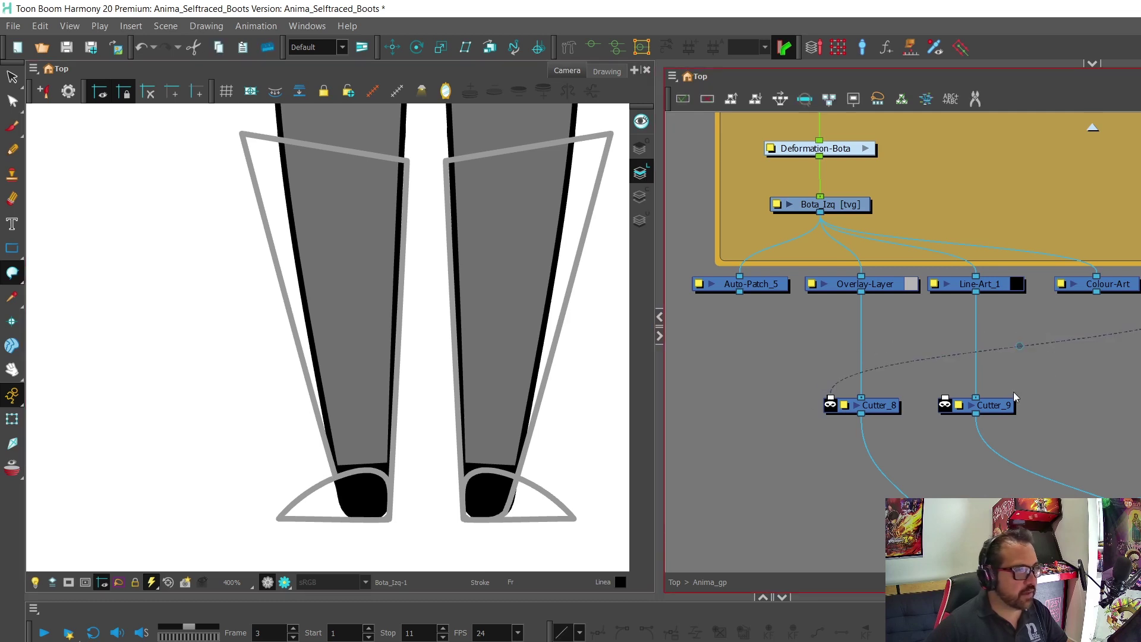
{"action": "left_click", "coordinate": [1019, 344]}
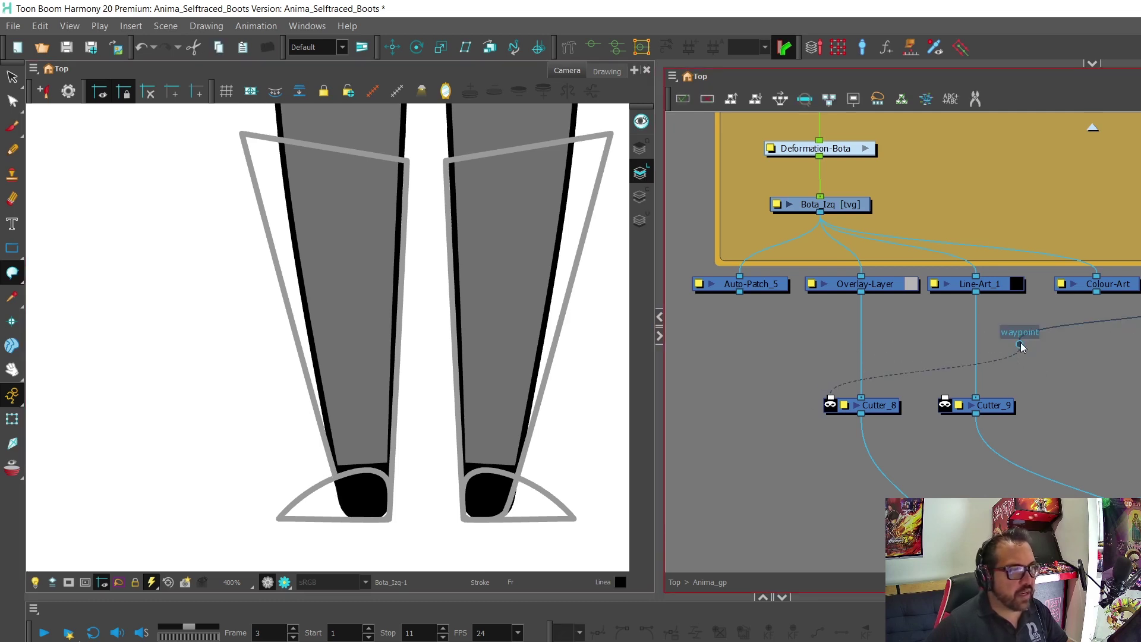
{"action": "left_click_drag", "start_coordinate": [1021, 347], "coordinate": [1020, 337]}
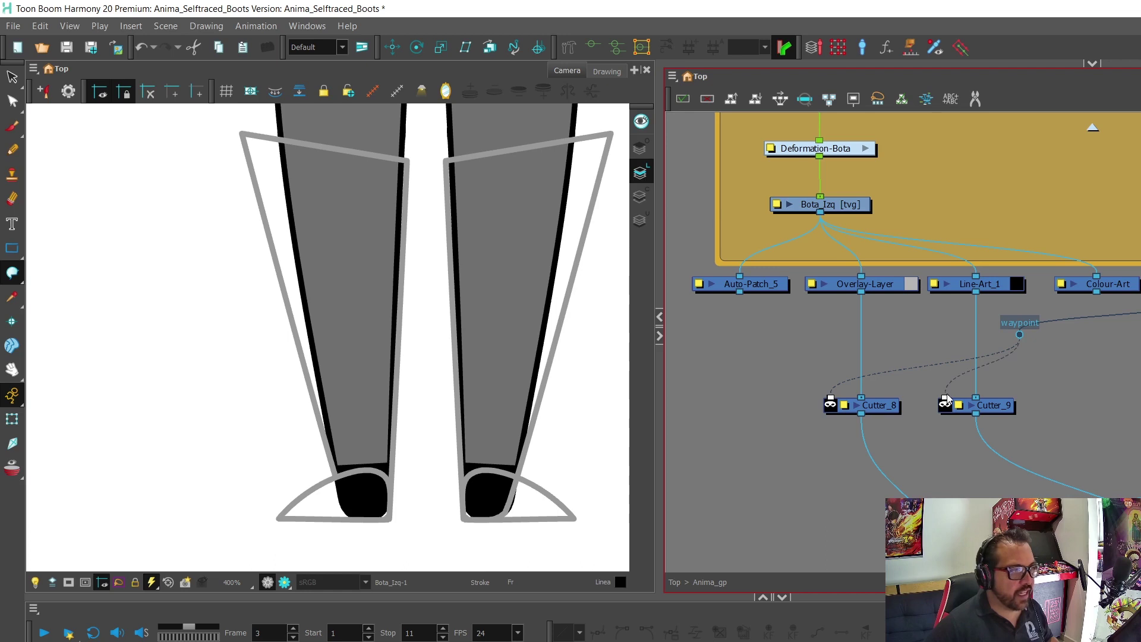
{"action": "left_click_drag", "start_coordinate": [1018, 340], "coordinate": [1028, 340]}
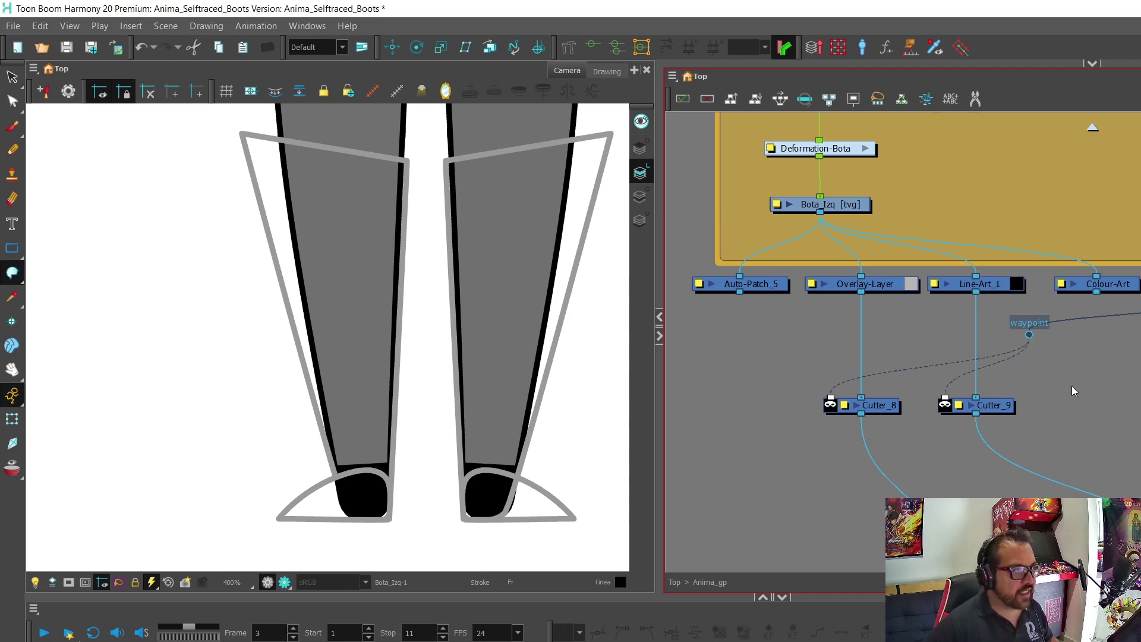
Connect Auto-Patch_5 of Bota_Izq through a waypoint to the matte inputs of Cutter_11 and Cutter_10, and inspect the ankle joint.
{"action": "scroll", "coordinate": [1098, 385], "scroll_direction": "down", "scroll_amount": 2}
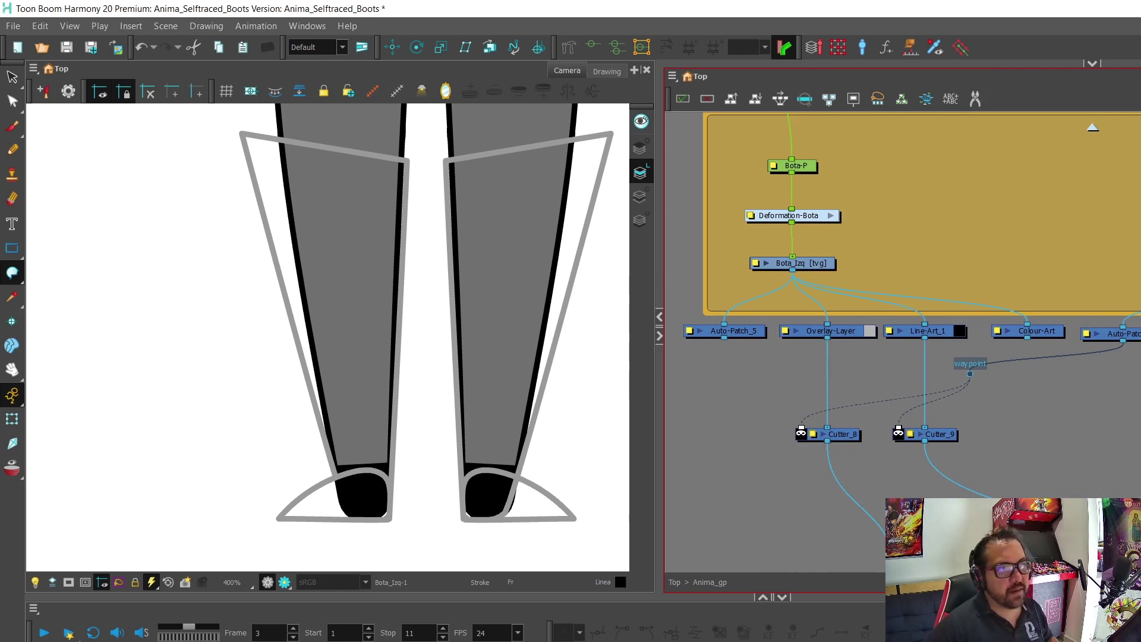
{"action": "left_click", "coordinate": [741, 331]}
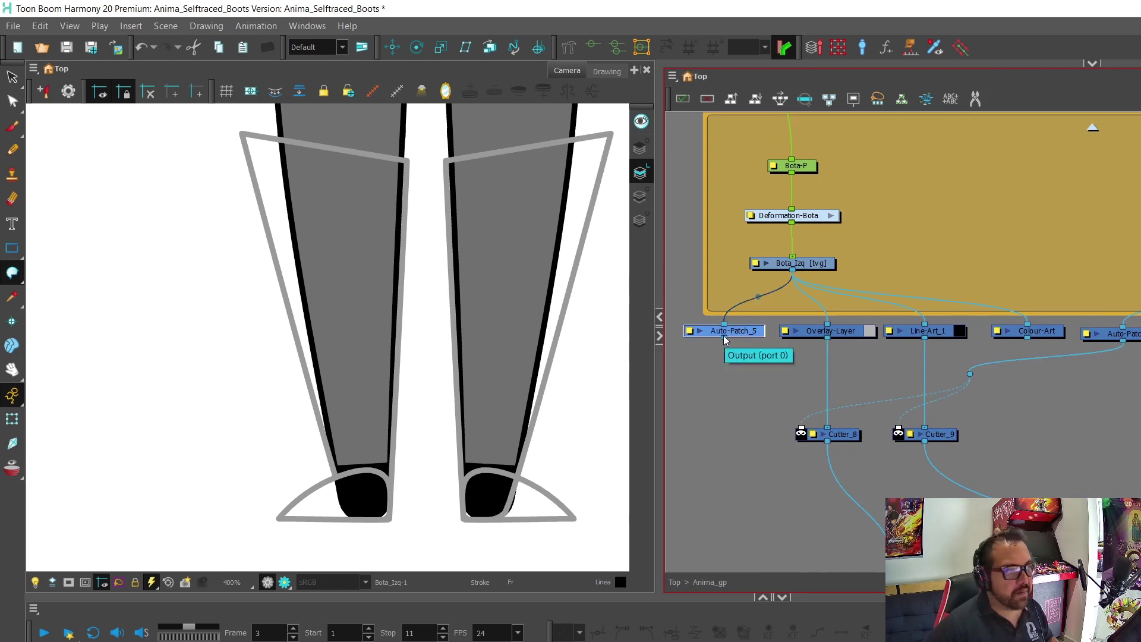
{"action": "left_click_drag", "start_coordinate": [722, 335], "coordinate": [1031, 381]}
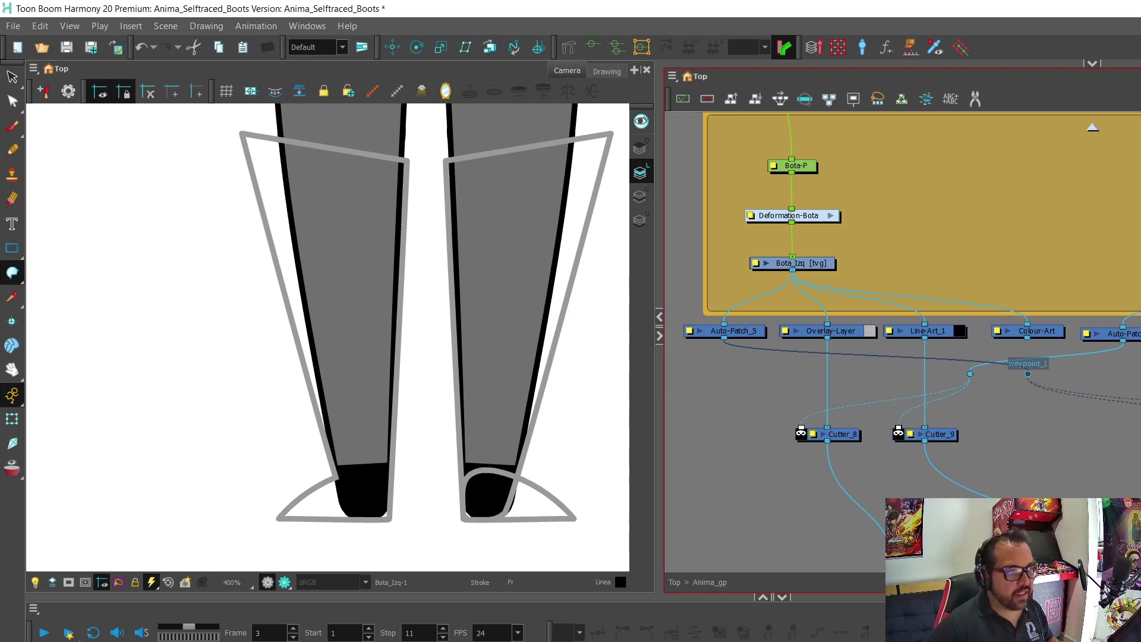
{"action": "scroll", "coordinate": [363, 496], "scroll_direction": "up", "scroll_amount": 2}
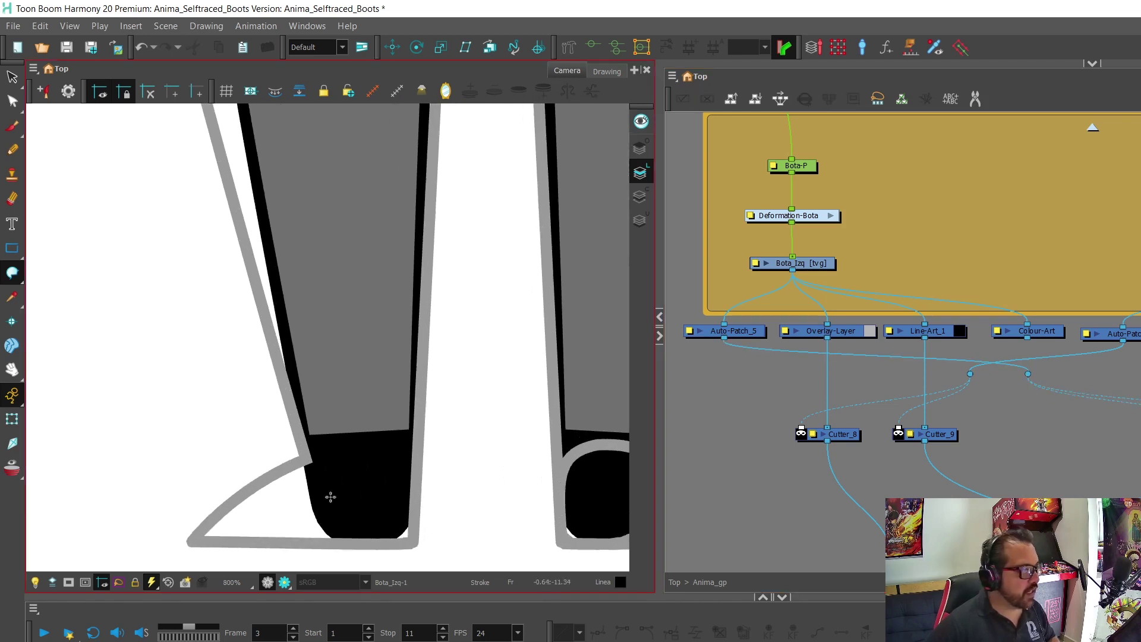
{"action": "scroll", "coordinate": [331, 496], "scroll_direction": "down", "scroll_amount": 2}
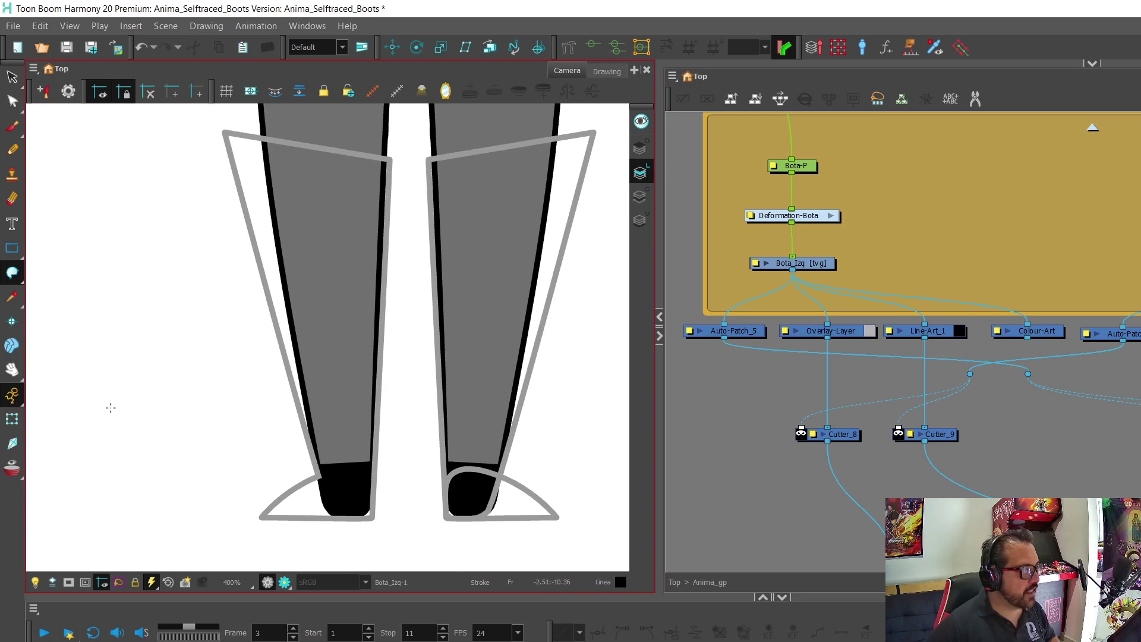
Delete the Pantorrilla calf drawing behind the Bota_Izq boot at frame 3.
{"action": "left_click", "coordinate": [12, 419]}
{"action": "left_click", "coordinate": [341, 368]}
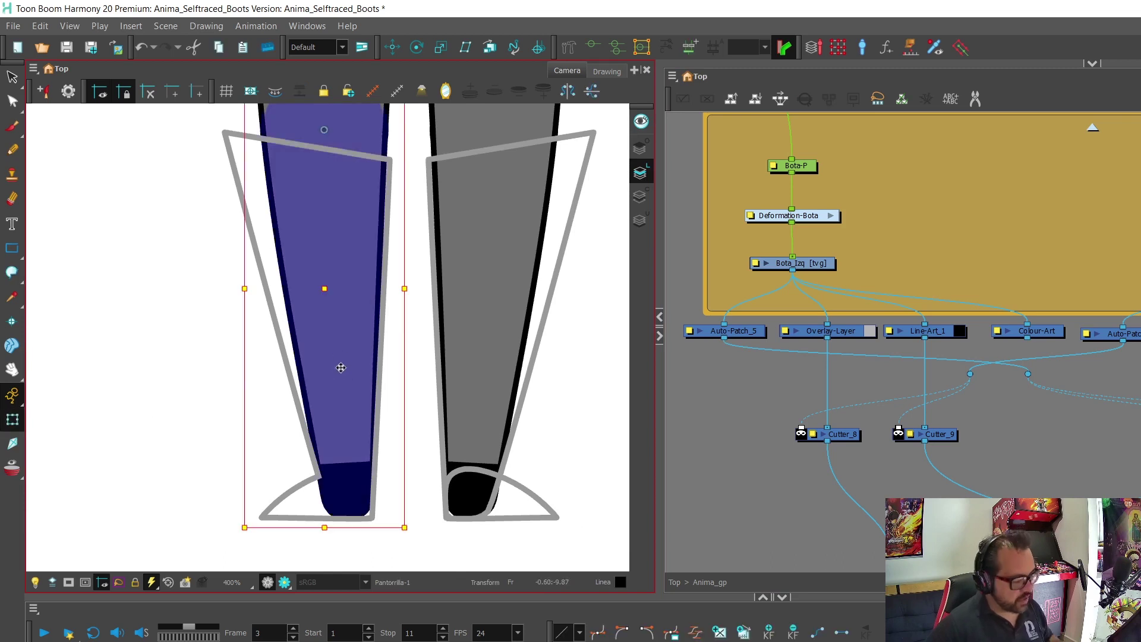
{"action": "key", "text": "Delete"}
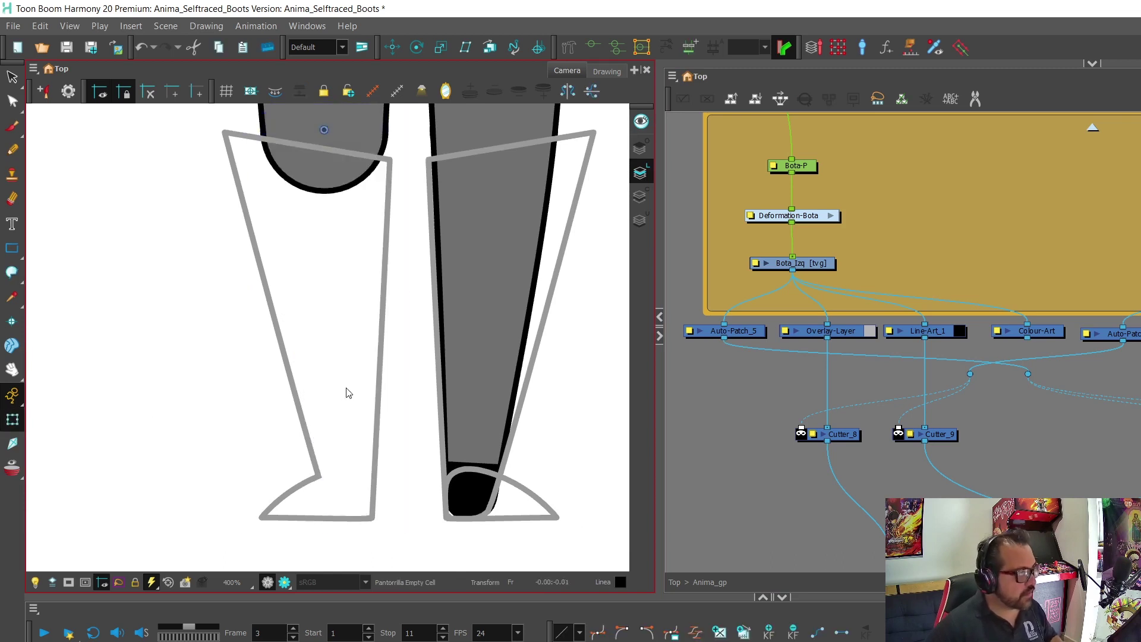
Rotate the Pie_Izq foot upward to test its joint with the boot, and undo the rotation.
{"action": "left_click", "coordinate": [297, 483]}
{"action": "mouse_move", "coordinate": [257, 452]}
{"action": "left_mouse_down"}
{"action": "mouse_move", "coordinate": [256, 492]}
{"action": "mouse_move", "coordinate": [255, 448]}
{"action": "mouse_move", "coordinate": [270, 420]}
{"action": "left_mouse_up"}
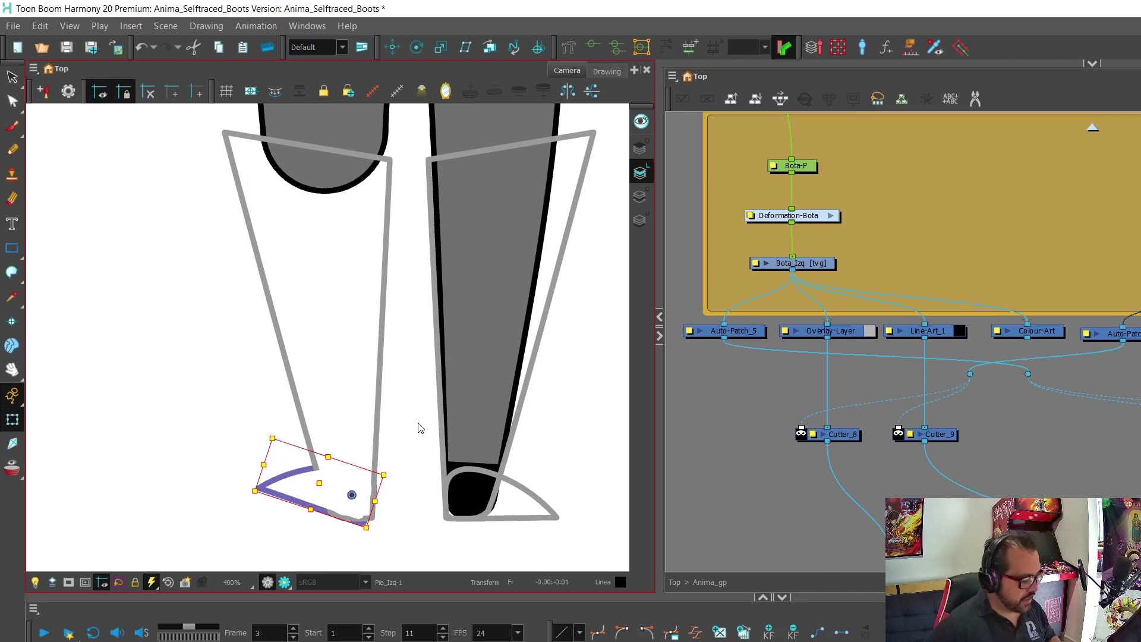
{"action": "key", "text": "ctrl+z"}
Delete the Pantorrilla calf drawing behind the Bota_Der boot at frame 3.
{"action": "scroll", "coordinate": [1032, 445], "scroll_direction": "down", "scroll_amount": 1}
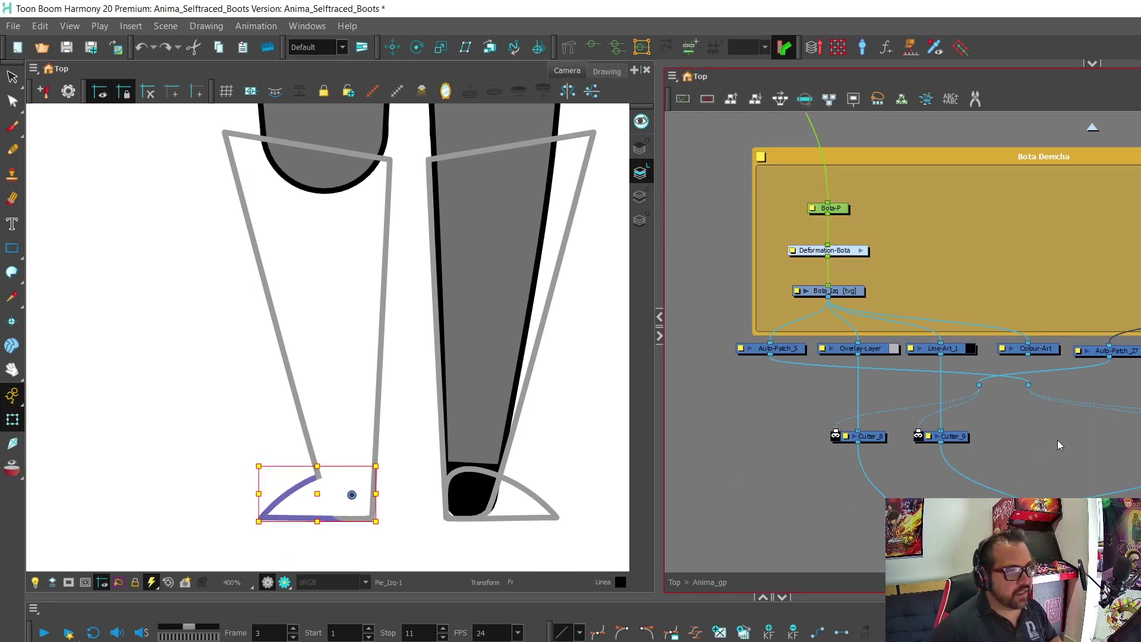
{"action": "left_click", "coordinate": [1056, 444]}
{"action": "scroll", "coordinate": [1108, 496], "scroll_direction": "up", "scroll_amount": 1}
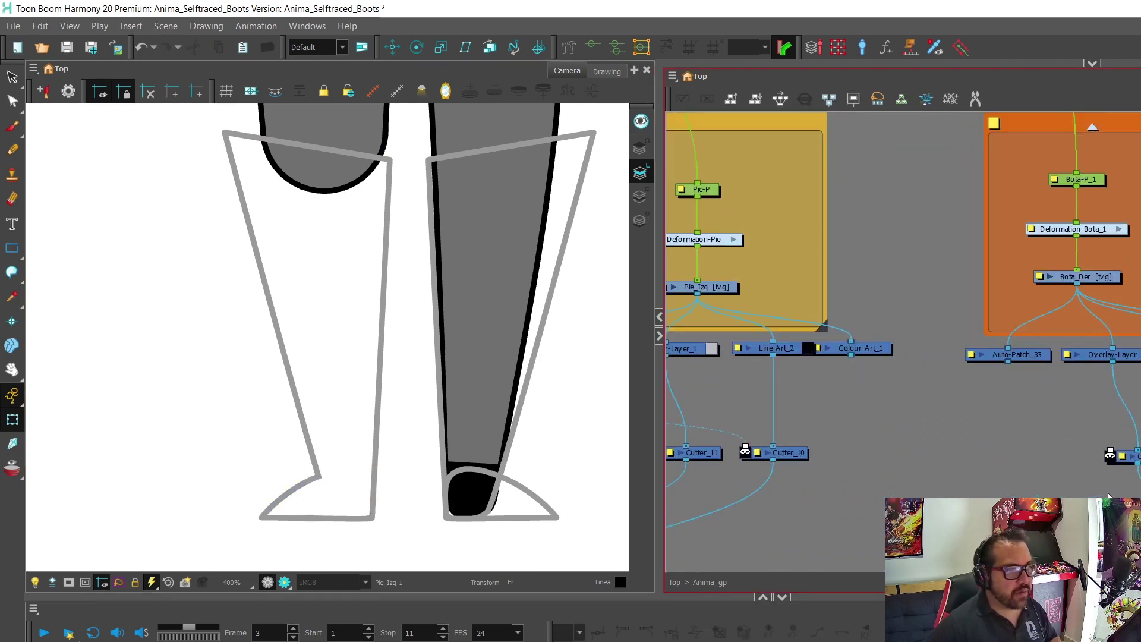
{"action": "scroll", "coordinate": [1108, 496], "scroll_direction": "down", "scroll_amount": 1}
{"action": "left_click_drag", "start_coordinate": [1108, 496], "coordinate": [832, 461]}
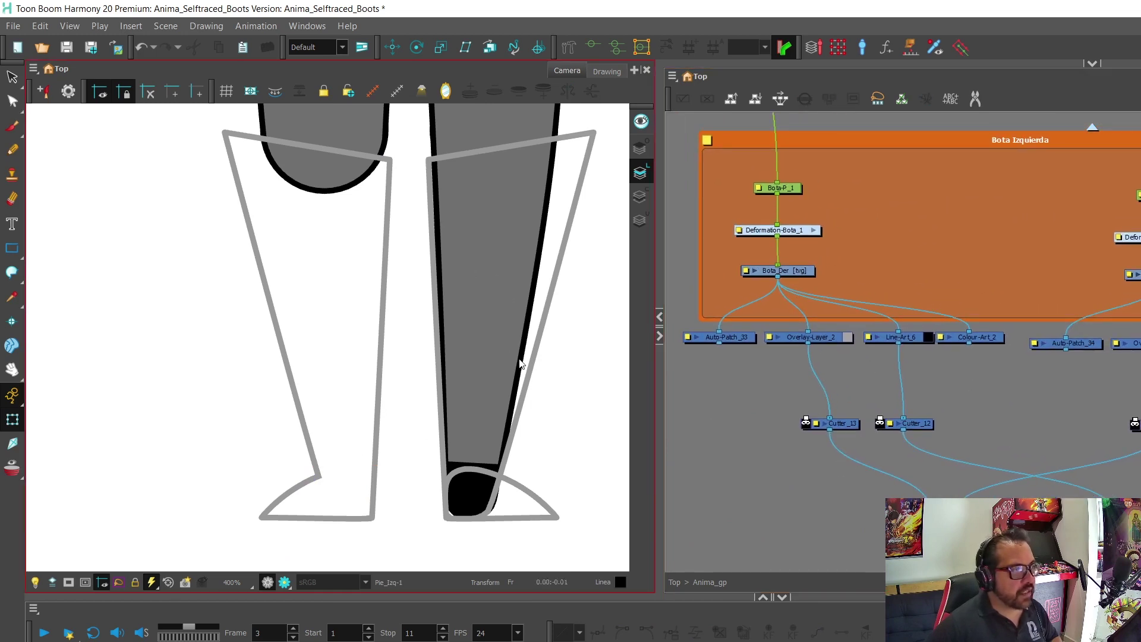
{"action": "left_click", "coordinate": [482, 323]}
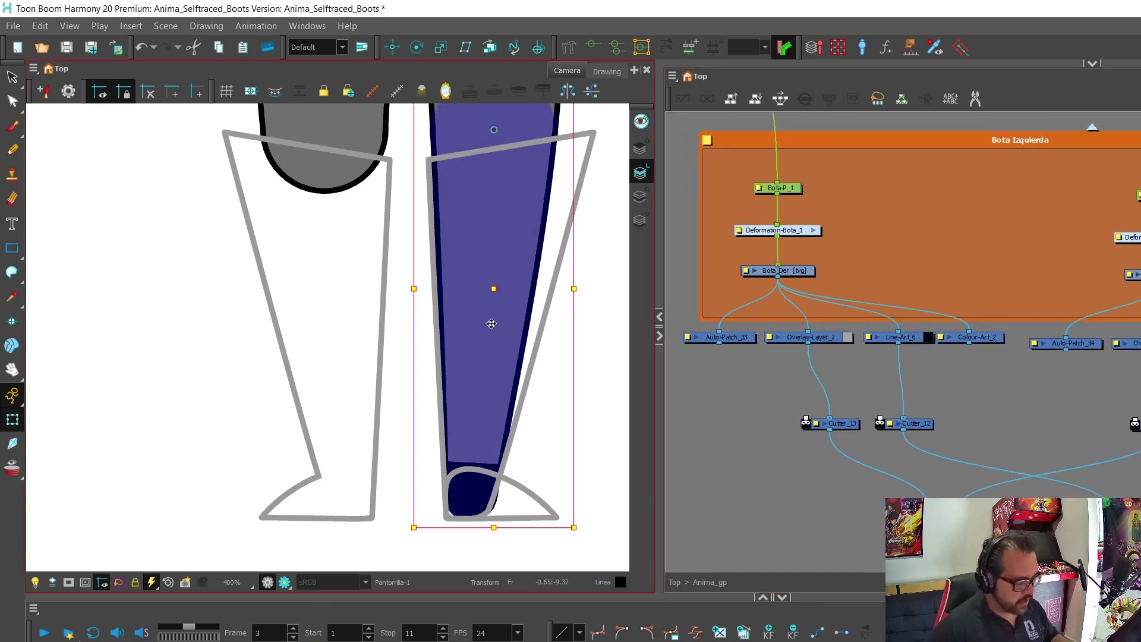
{"action": "key", "text": "Delete"}
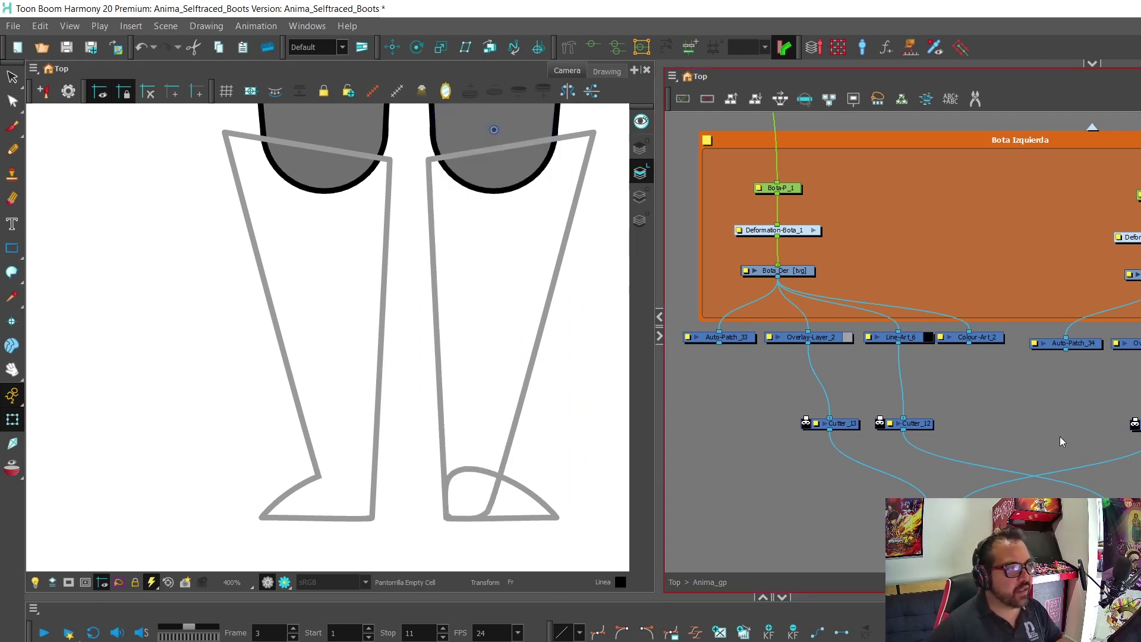
Connect Auto-Patch_34 of Pie_Der through a shared waypoint to the matte inputs of Cutter_13 and Cutter_12 under Bota_Der.
{"action": "scroll", "coordinate": [1058, 436], "scroll_direction": "down", "scroll_amount": 5}
{"action": "scroll", "coordinate": [1039, 439], "scroll_direction": "up", "scroll_amount": 10}
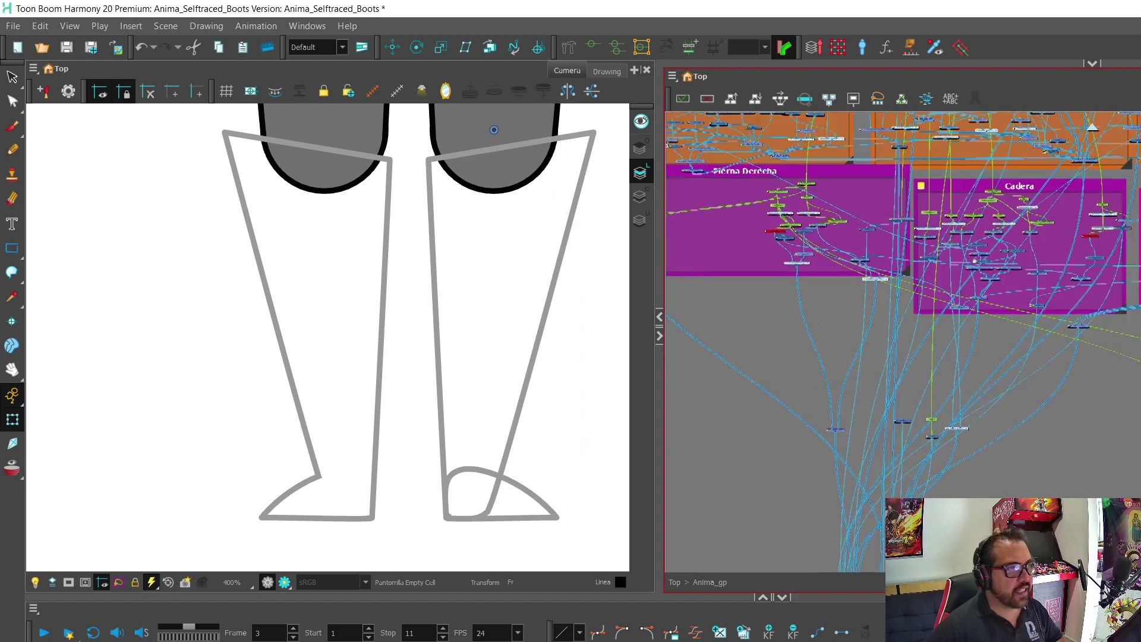
{"action": "scroll", "coordinate": [1039, 280], "scroll_direction": "up", "scroll_amount": 4}
{"action": "scroll", "coordinate": [1072, 236], "scroll_direction": "down", "scroll_amount": 8}
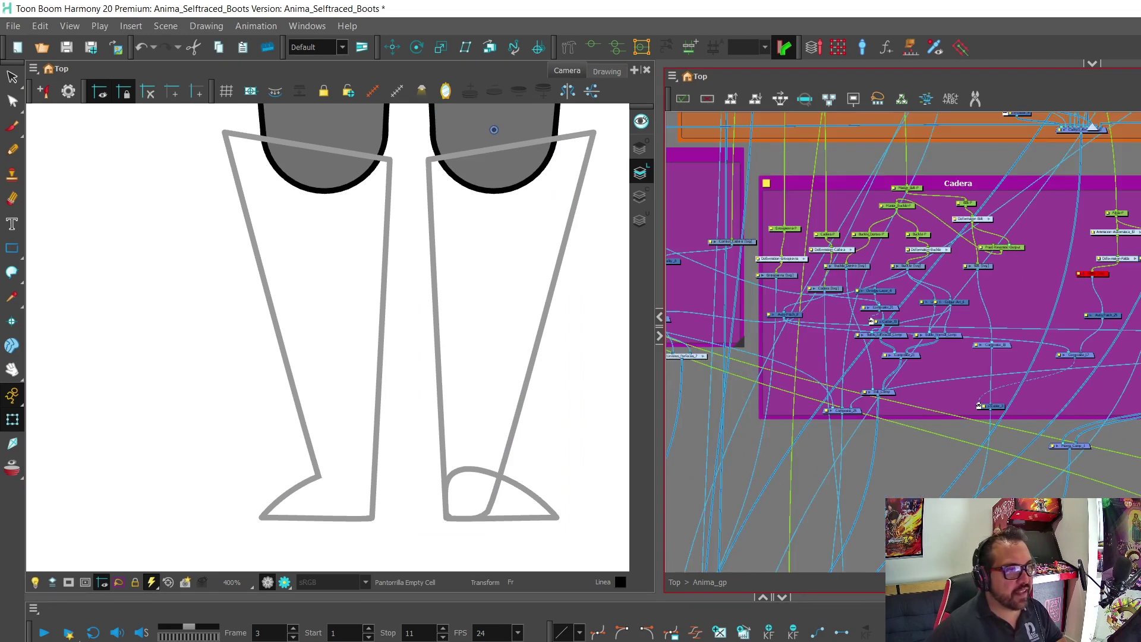
{"action": "scroll", "coordinate": [946, 326], "scroll_direction": "up", "scroll_amount": 5}
{"action": "scroll", "coordinate": [946, 327], "scroll_direction": "right", "scroll_amount": 5}
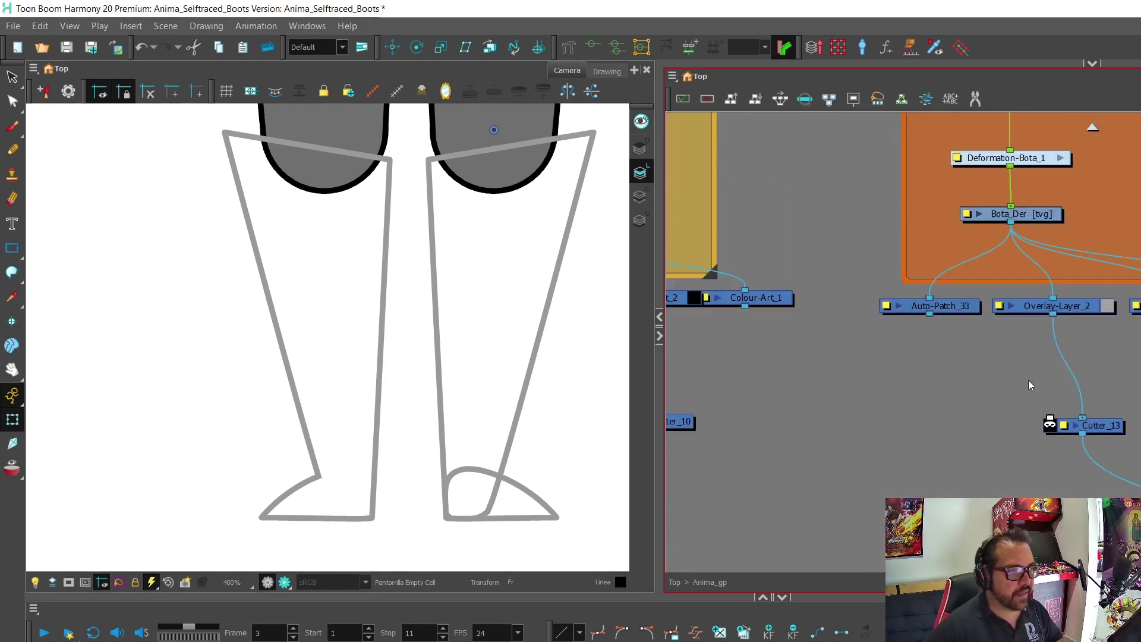
{"action": "scroll", "coordinate": [1040, 384], "scroll_direction": "up", "scroll_amount": 4}
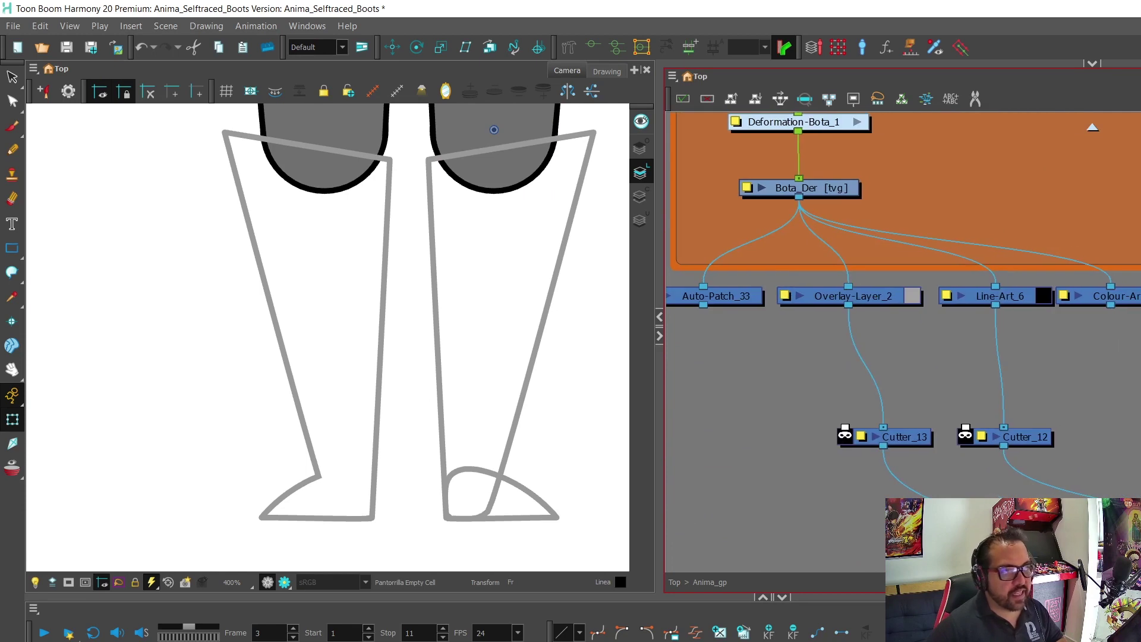
{"action": "mouse_move", "coordinate": [1099, 351]}
{"action": "left_mouse_down"}
{"action": "mouse_move", "coordinate": [851, 398]}
{"action": "mouse_move", "coordinate": [835, 419]}
{"action": "mouse_move", "coordinate": [844, 424]}
{"action": "left_mouse_up"}
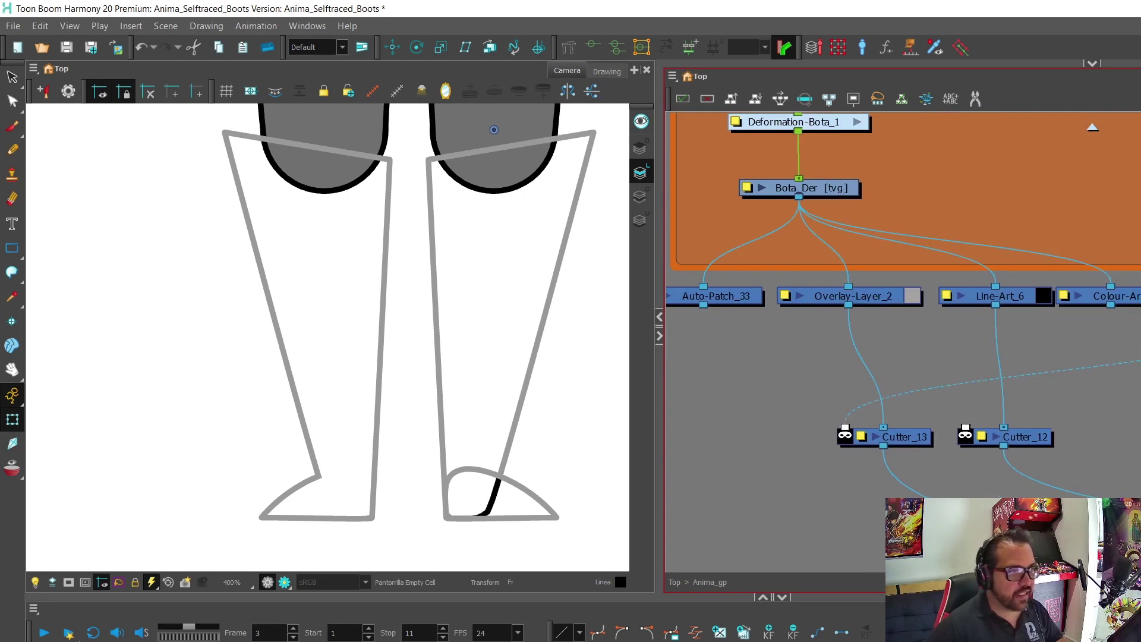
{"action": "left_click", "coordinate": [1053, 369]}
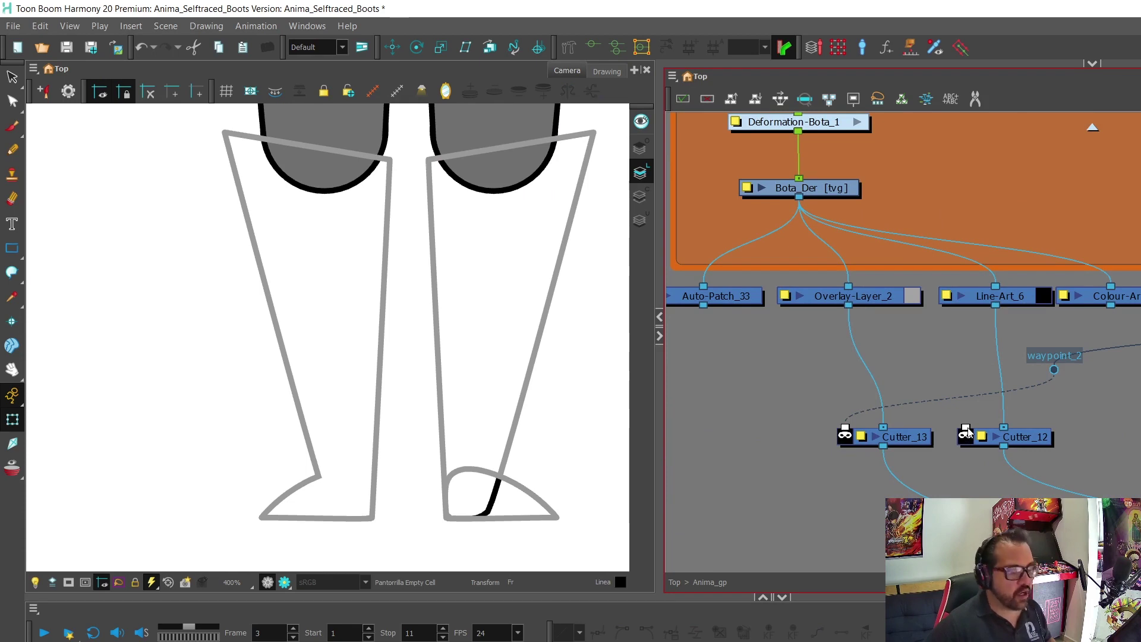
{"action": "left_click_drag", "start_coordinate": [966, 432], "coordinate": [1053, 370]}
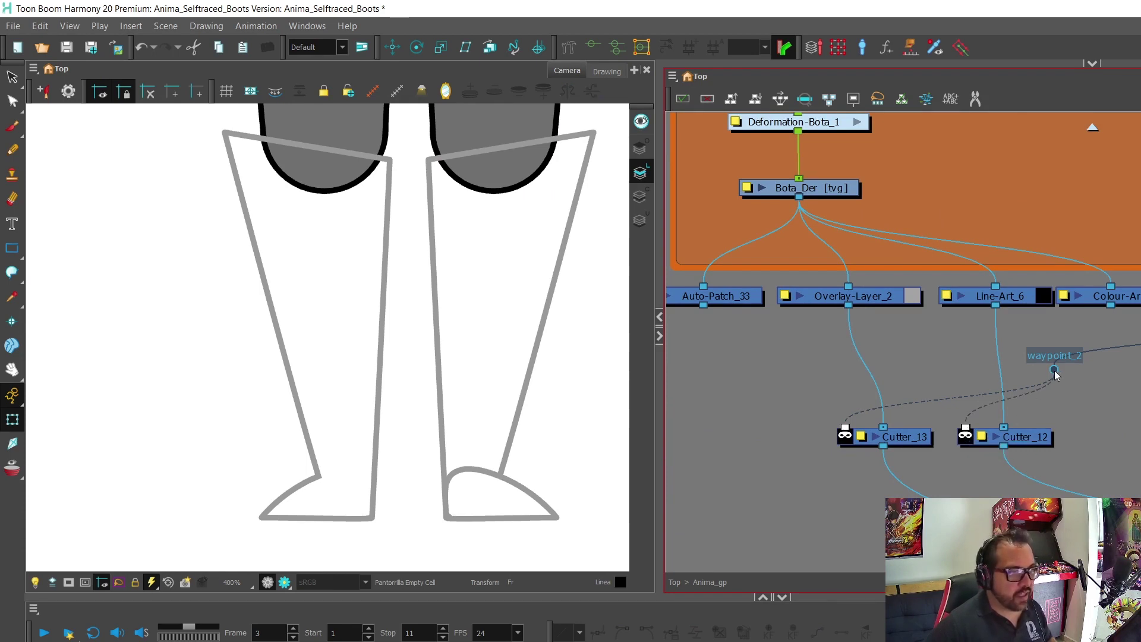
Connect Auto-Patch_33 of Bota_Der through a waypoint to the matte inputs of the two Cutters under Pie_Der.
{"action": "scroll", "coordinate": [693, 323], "scroll_direction": "down", "scroll_amount": 2}
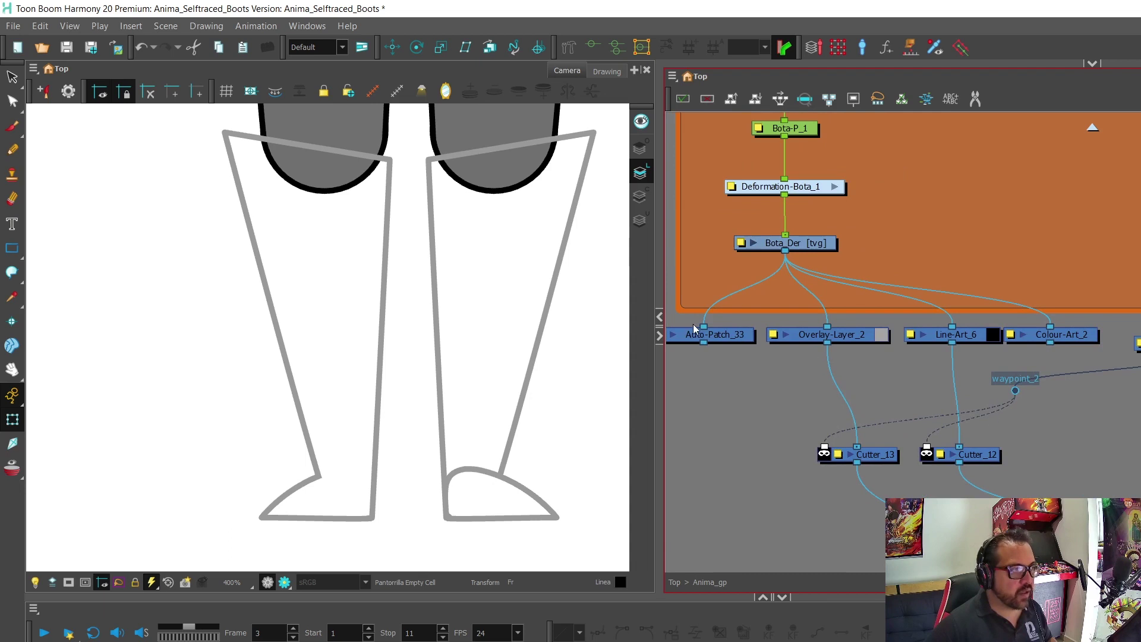
{"action": "left_click", "coordinate": [718, 334]}
{"action": "mouse_move", "coordinate": [704, 344]}
{"action": "left_mouse_down"}
{"action": "mouse_move", "coordinate": [951, 383]}
{"action": "mouse_move", "coordinate": [1135, 380]}
{"action": "mouse_move", "coordinate": [1136, 409]}
{"action": "left_mouse_up"}
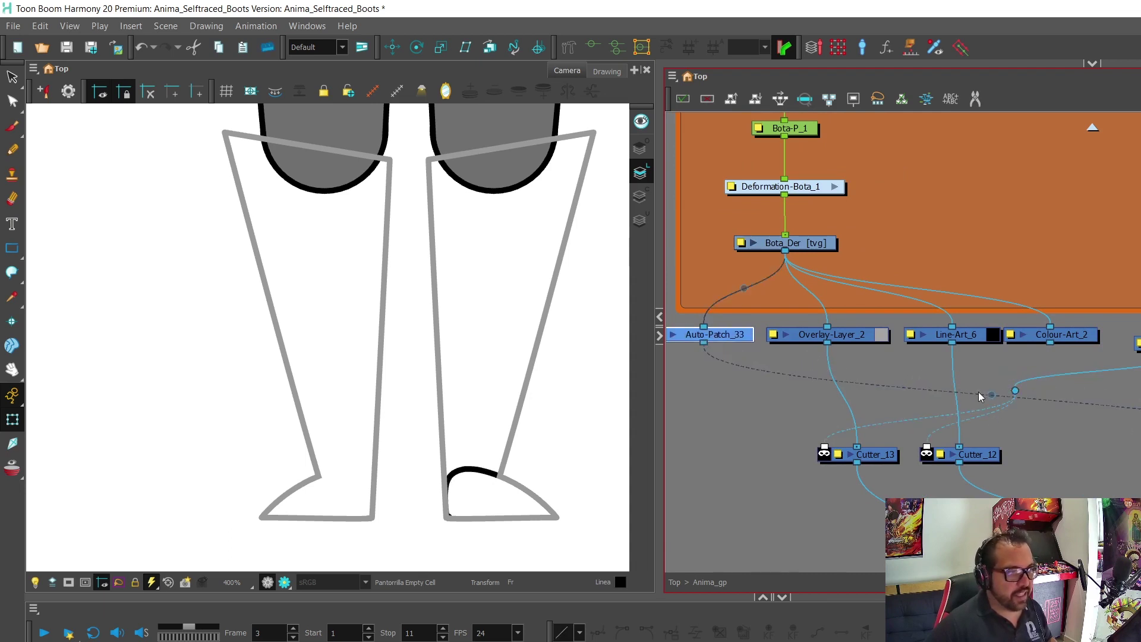
{"action": "left_click", "coordinate": [980, 395]}
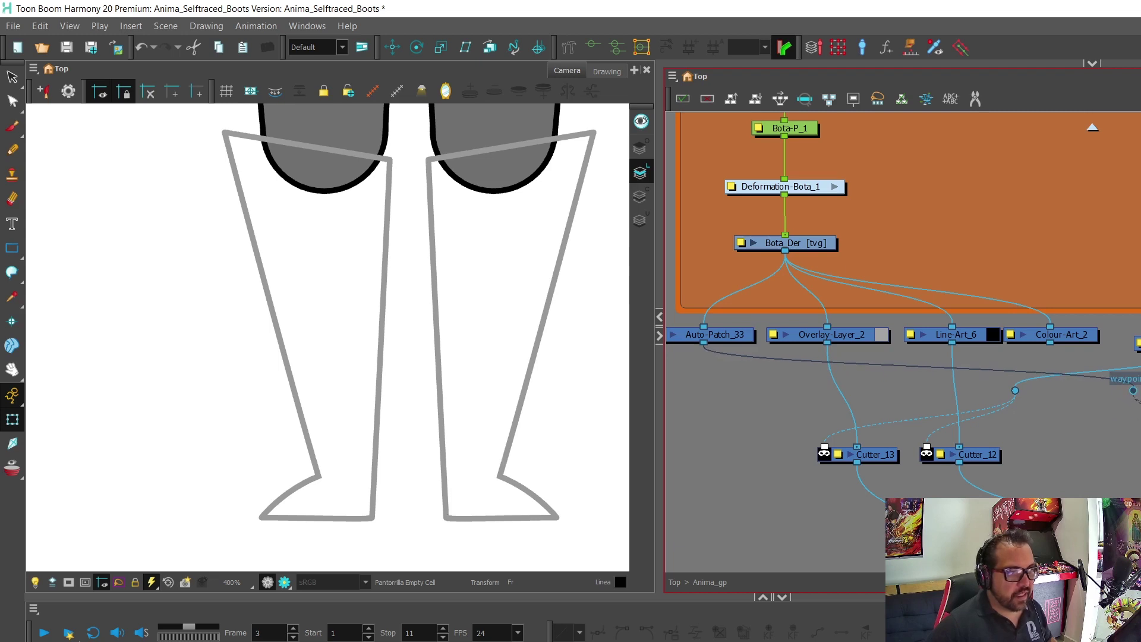
Connect the Colour-Art node of Bota_Izq through a shared waypoint to Gris_Linea_Comp and Negras_Lineas_Comp.
{"action": "scroll", "coordinate": [722, 443], "scroll_direction": "down", "scroll_amount": 1}
{"action": "scroll", "coordinate": [893, 451], "scroll_direction": "left", "scroll_amount": 5}
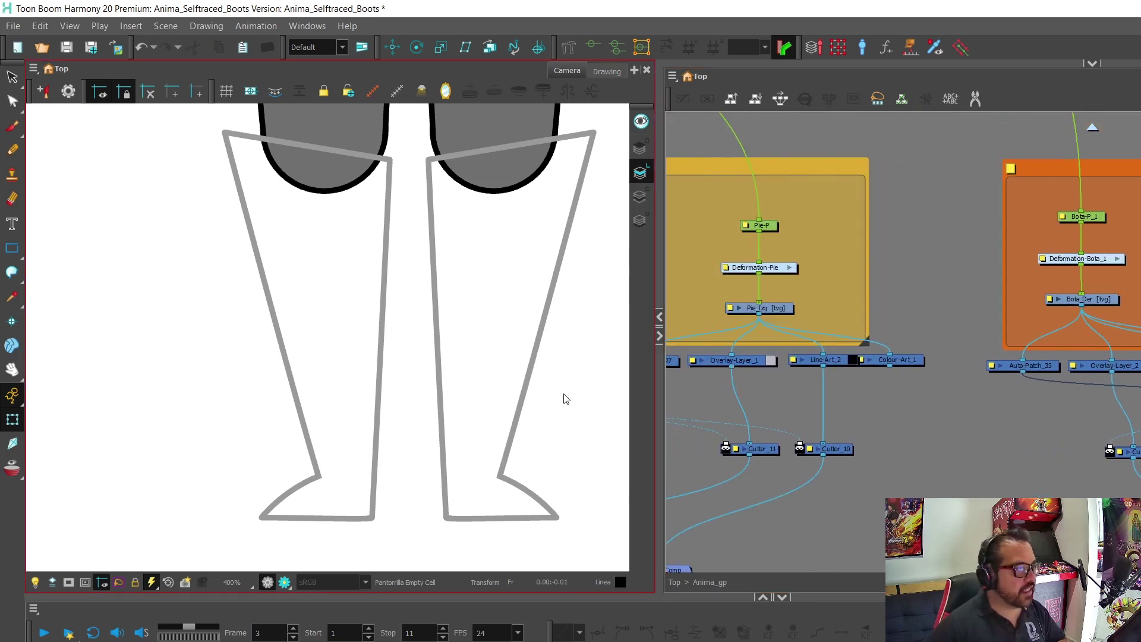
{"action": "scroll", "coordinate": [783, 471], "scroll_direction": "left", "scroll_amount": 5}
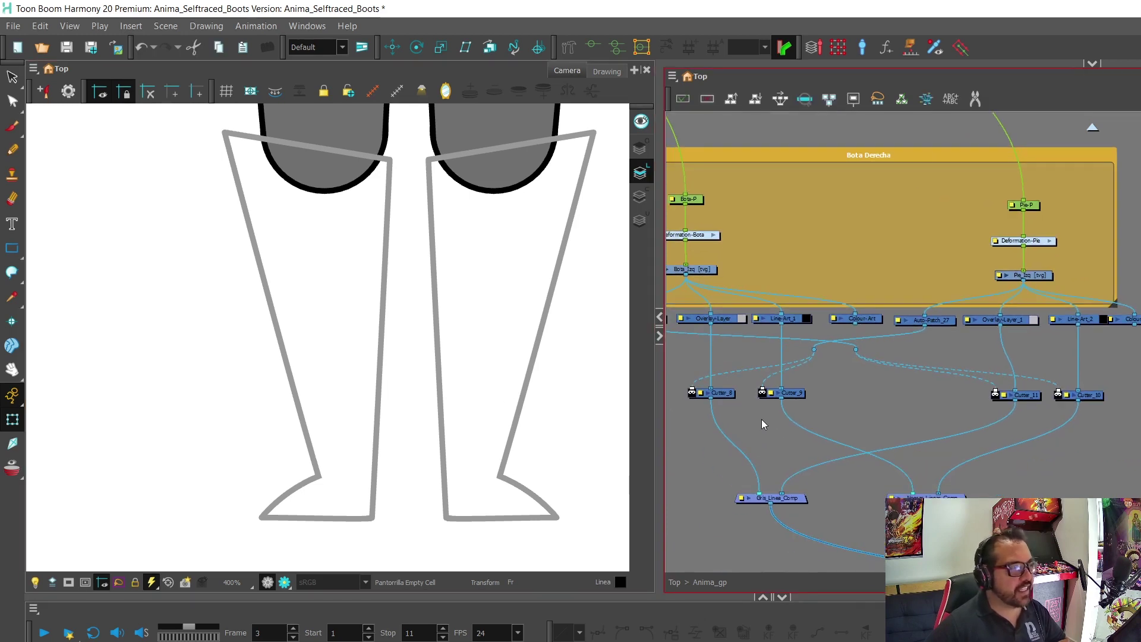
{"action": "left_click_drag", "start_coordinate": [865, 434], "coordinate": [1048, 389]}
{"action": "scroll", "coordinate": [1048, 390], "scroll_direction": "up", "scroll_amount": 2}
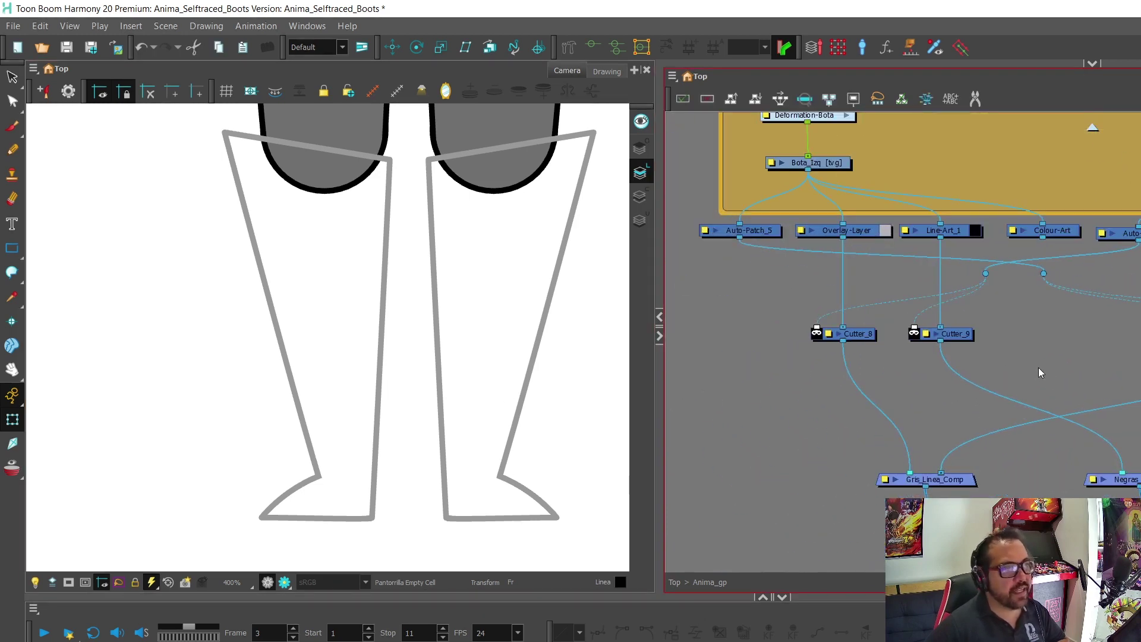
{"action": "left_click", "coordinate": [1062, 233]}
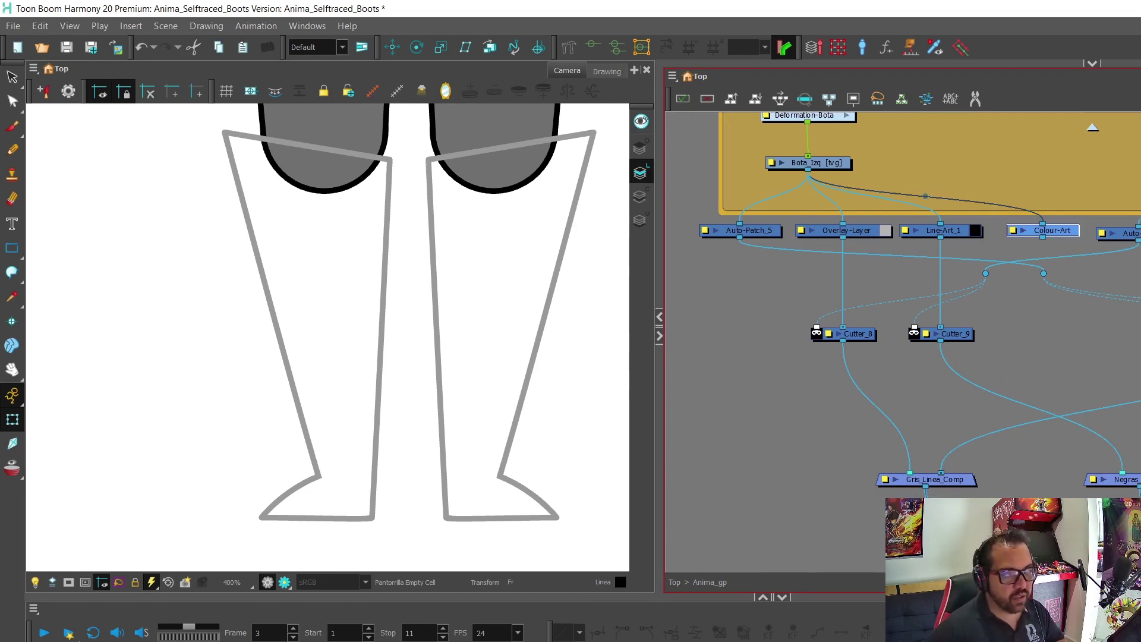
{"action": "left_click_drag", "start_coordinate": [1042, 237], "coordinate": [969, 469]}
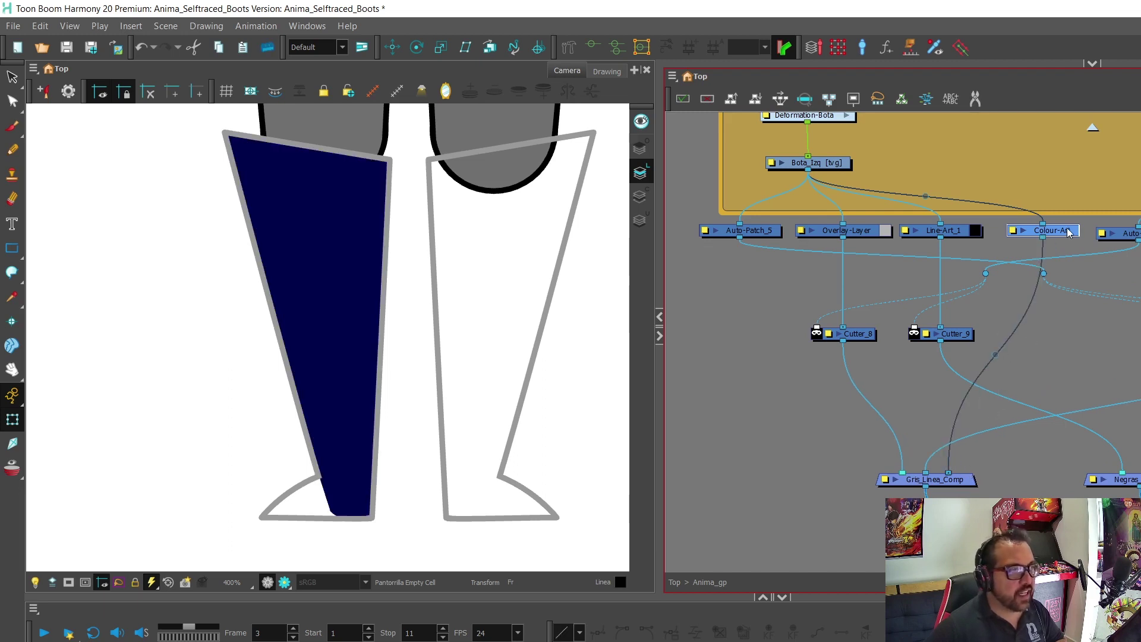
{"action": "left_click", "coordinate": [996, 355]}
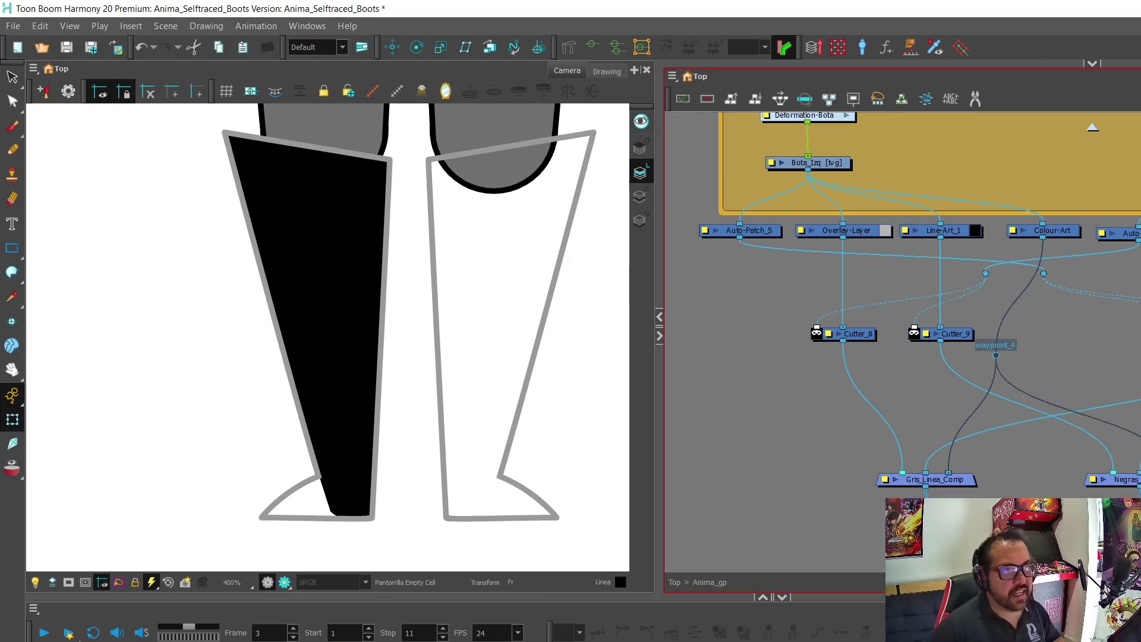
{"action": "key", "text": "ctrl+shift+a"}
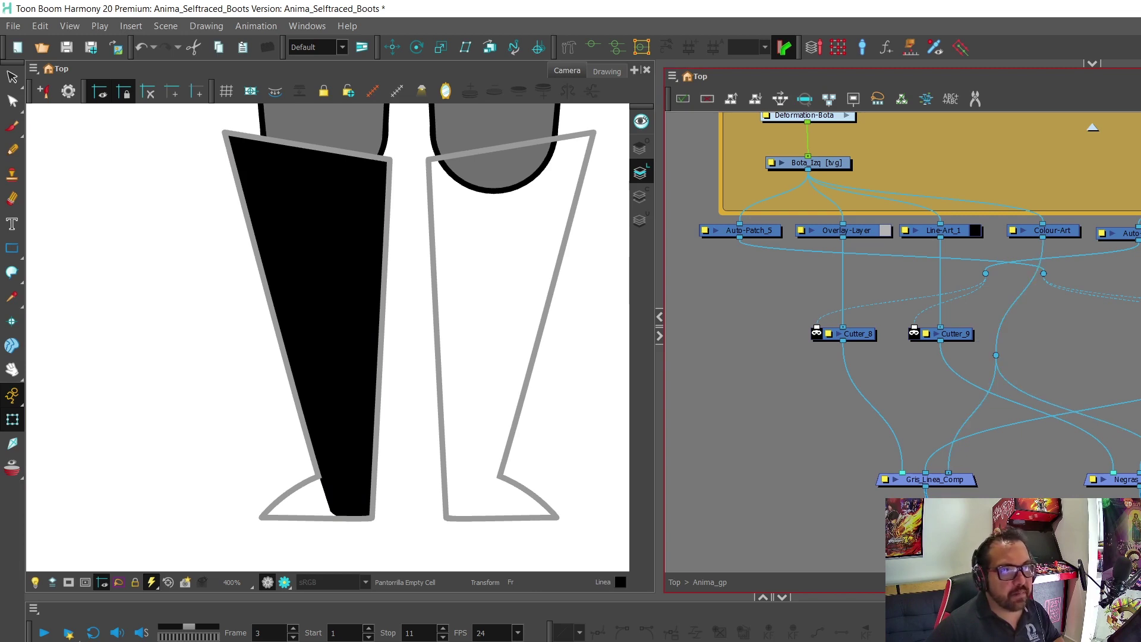
Connect Colour-Art_1 of the Pie_Izq foot to both line composites and align the boot's waypoint vertically under Colour-Art.
{"action": "left_click", "coordinate": [297, 504]}
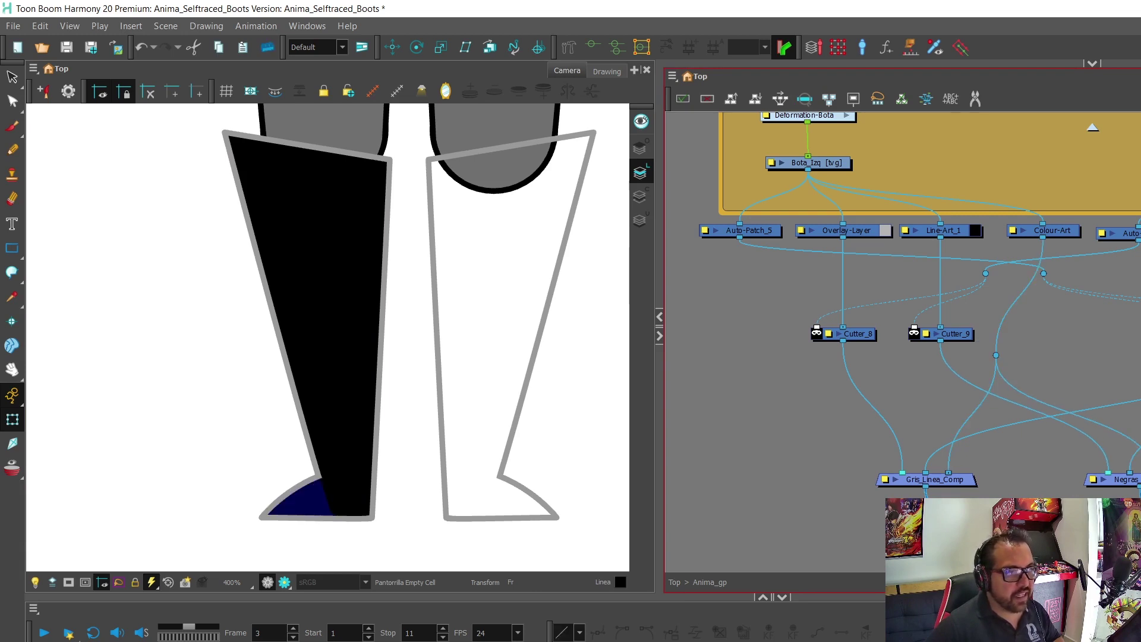
{"action": "key", "text": "ctrl+z"}
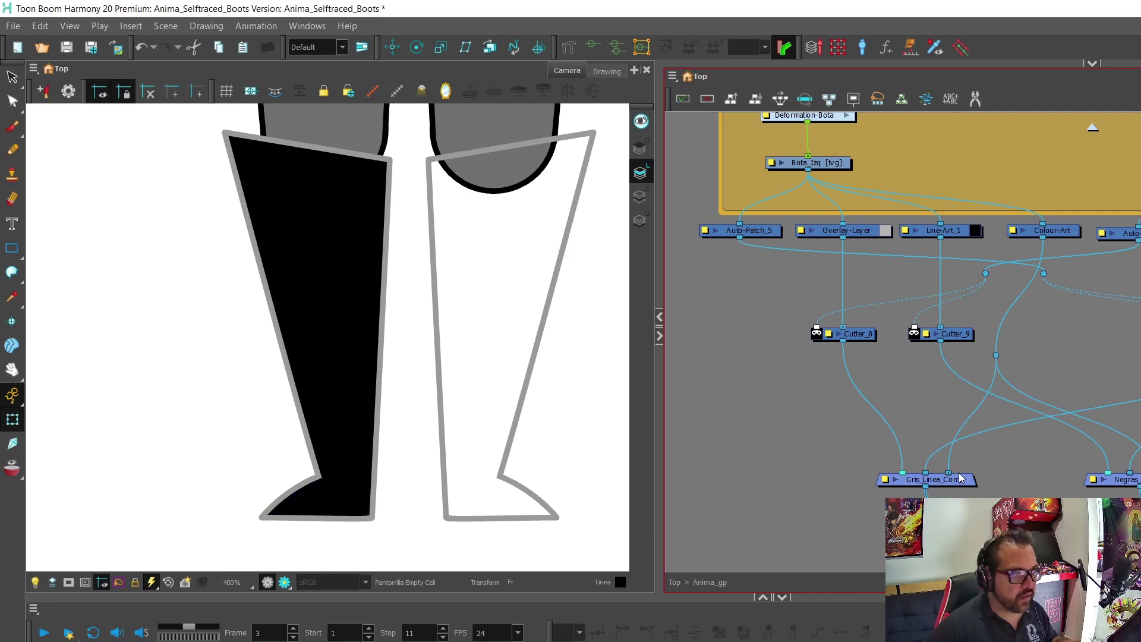
{"action": "key", "text": "ctrl+z"}
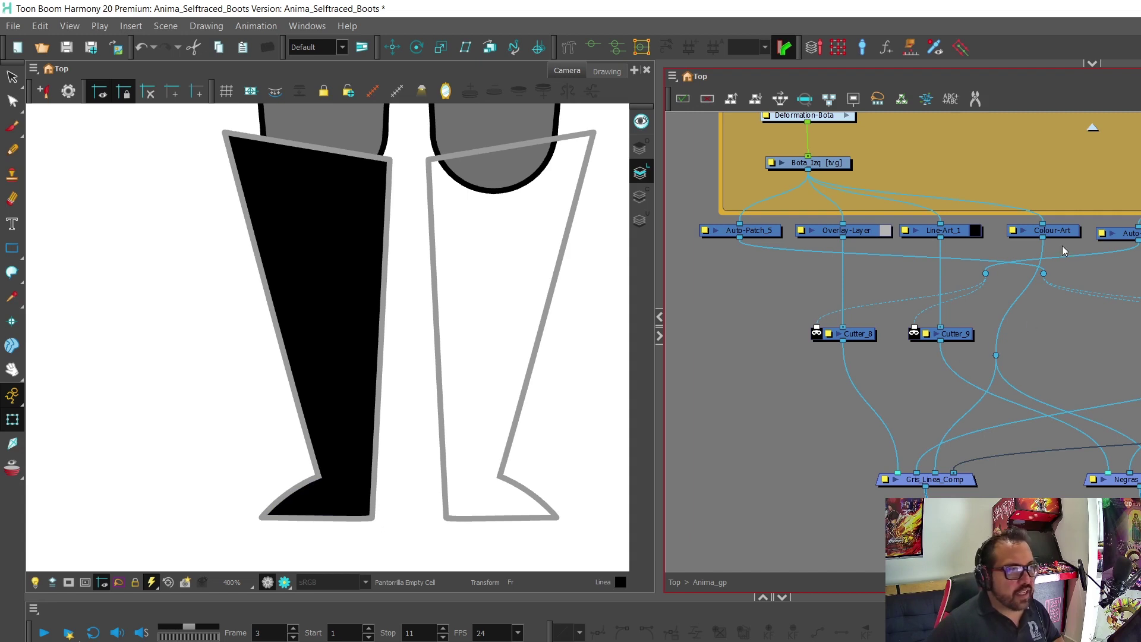
{"action": "left_click_drag", "start_coordinate": [997, 357], "coordinate": [1047, 357]}
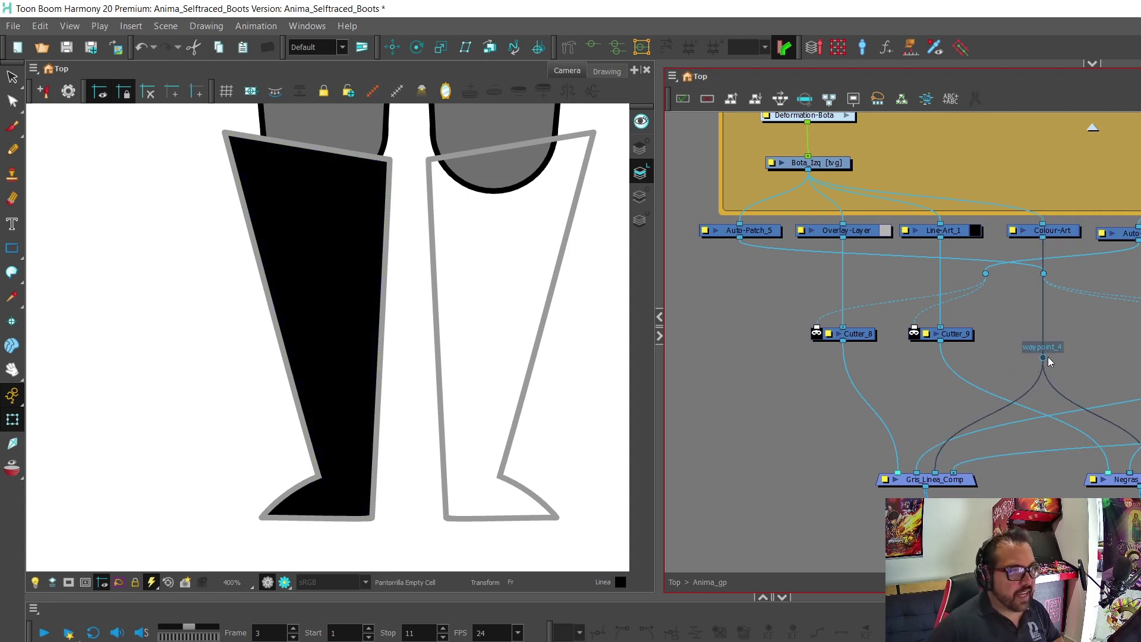
Connect the Colour-Art nodes of the Bota_Der boot and the Pie_Der foot to that leg's line composites.
{"action": "scroll", "coordinate": [942, 314], "scroll_direction": "down", "scroll_amount": 2}
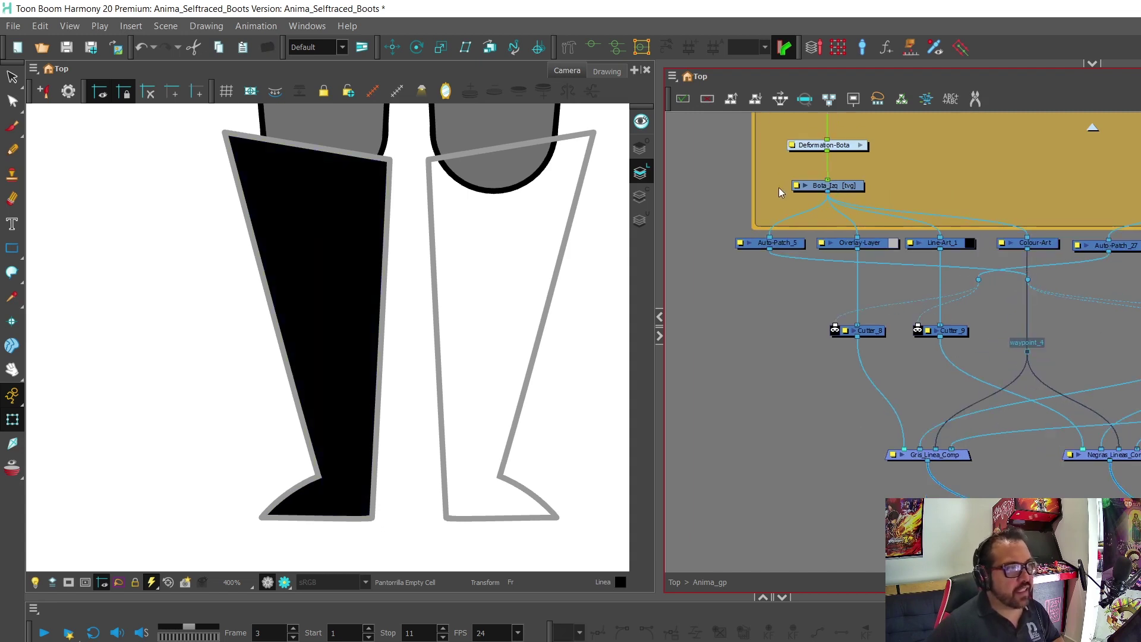
{"action": "left_click_drag", "start_coordinate": [891, 262], "coordinate": [579, 243]}
{"action": "left_click_drag", "start_coordinate": [1046, 350], "coordinate": [818, 350]}
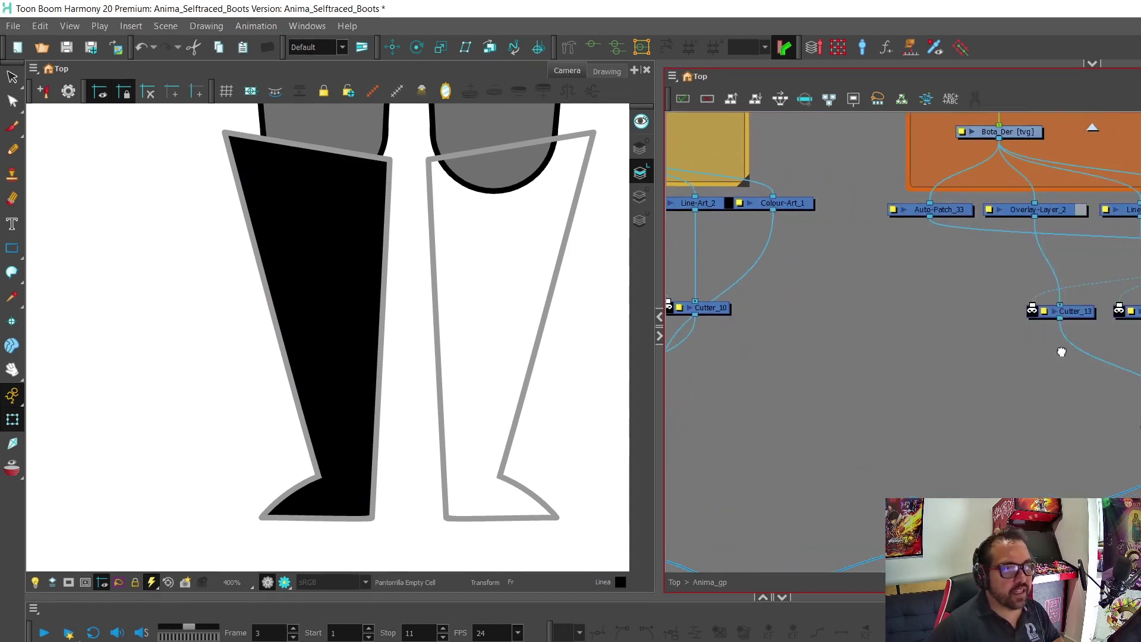
{"action": "scroll", "coordinate": [1069, 309], "scroll_direction": "up", "scroll_amount": 3}
{"action": "scroll", "coordinate": [1089, 268], "scroll_direction": "down", "scroll_amount": 2}
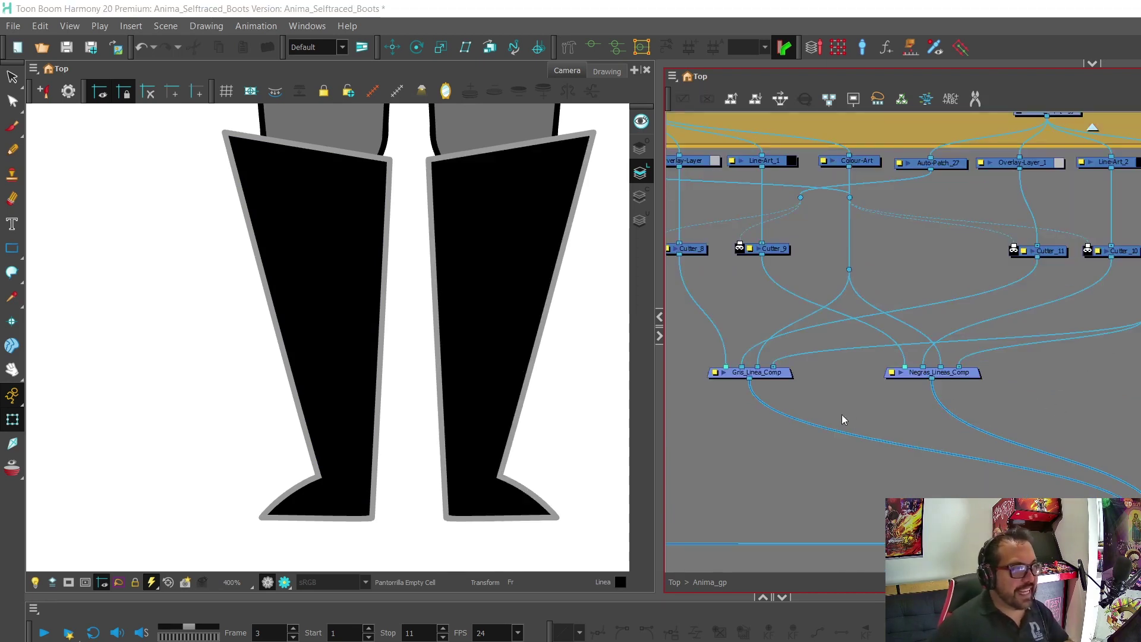
Insert a Cutter node on the output cable of Gris_Linea_Comp and place it below the two line composites.
{"action": "left_click", "coordinate": [785, 374]}
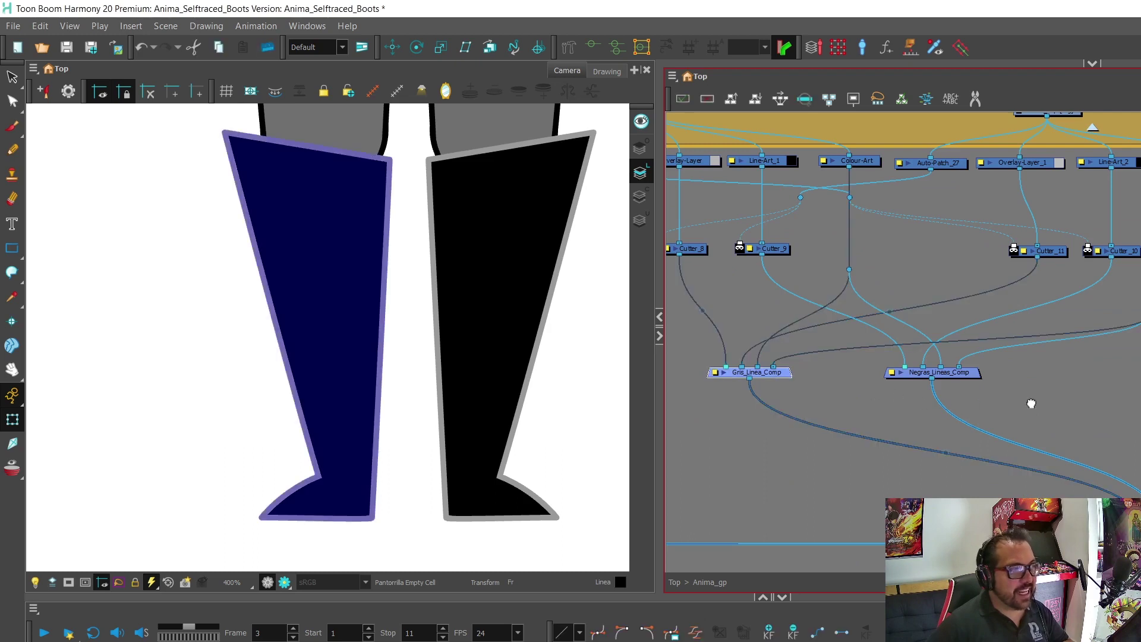
{"action": "mouse_move", "coordinate": [1031, 403]}
{"action": "left_mouse_down"}
{"action": "mouse_move", "coordinate": [1003, 401]}
{"action": "mouse_move", "coordinate": [1027, 398]}
{"action": "mouse_move", "coordinate": [1017, 399]}
{"action": "left_mouse_up"}
{"action": "scroll", "coordinate": [1039, 394], "scroll_direction": "down", "scroll_amount": 2}
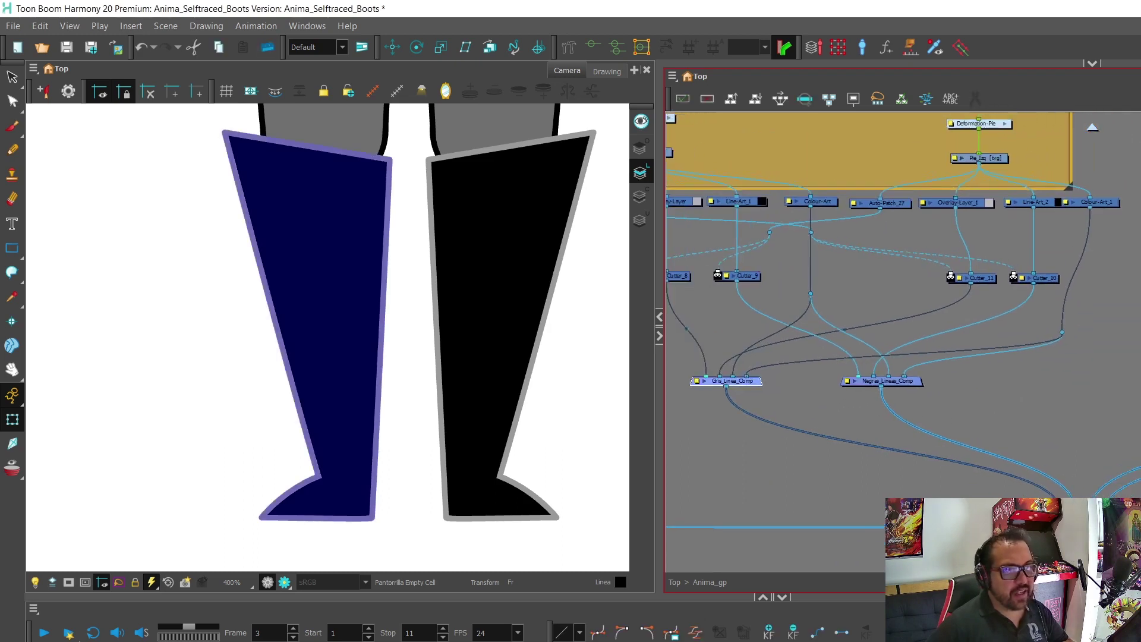
{"action": "scroll", "coordinate": [1064, 389], "scroll_direction": "down", "scroll_amount": 1}
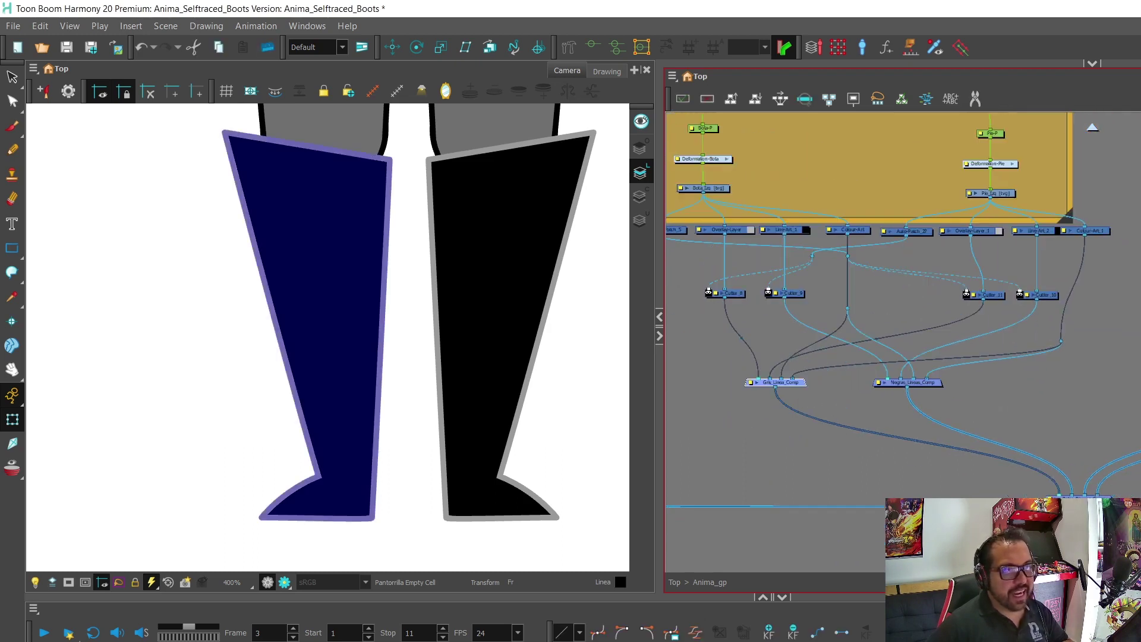
{"action": "scroll", "coordinate": [1010, 416], "scroll_direction": "down", "scroll_amount": 1}
{"action": "scroll", "coordinate": [1005, 429], "scroll_direction": "up", "scroll_amount": 3}
{"action": "left_click_drag", "start_coordinate": [909, 446], "coordinate": [974, 385]}
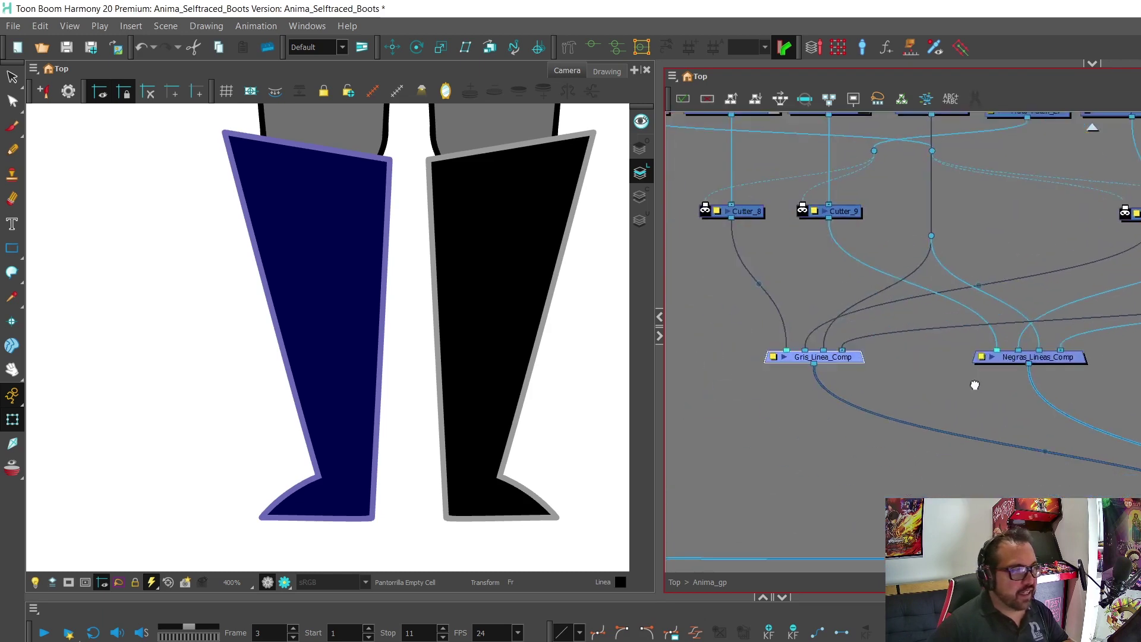
{"action": "scroll", "coordinate": [974, 385], "scroll_direction": "up", "scroll_amount": 1}
{"action": "left_click", "coordinate": [959, 386]}
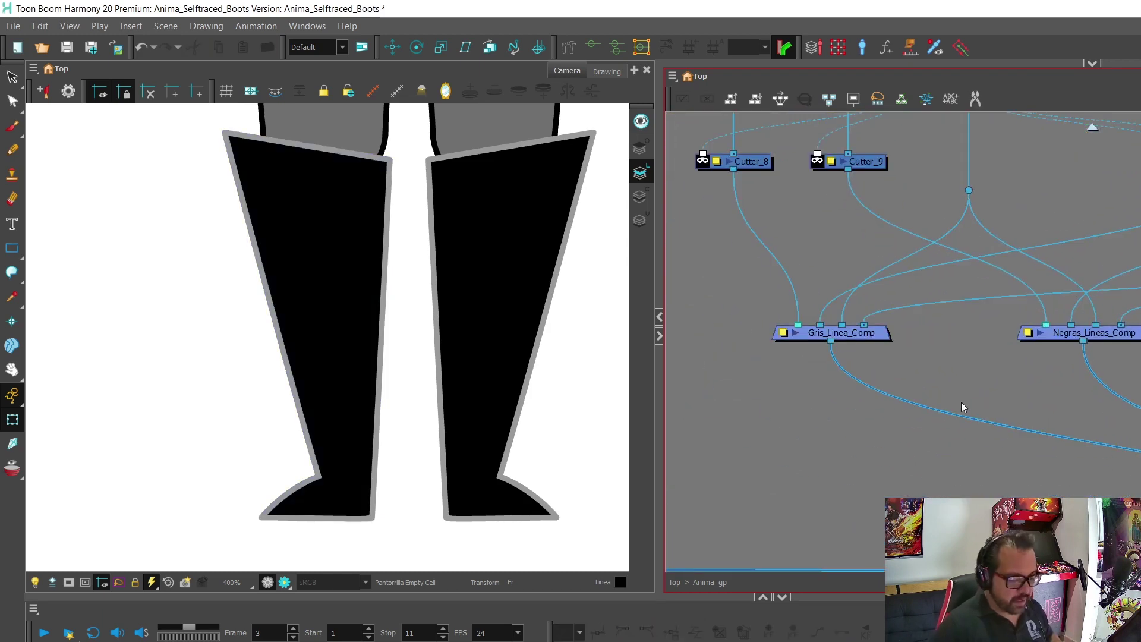
{"action": "key", "text": "Tab"}
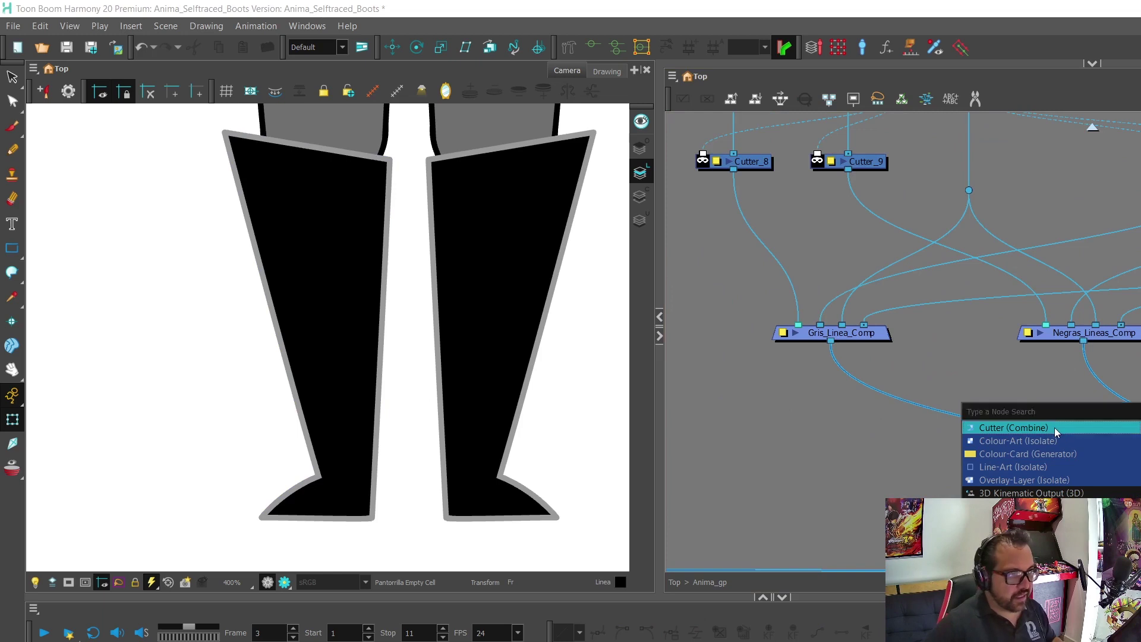
{"action": "left_click", "coordinate": [1053, 427]}
{"action": "left_click_drag", "start_coordinate": [1021, 395], "coordinate": [974, 466]}
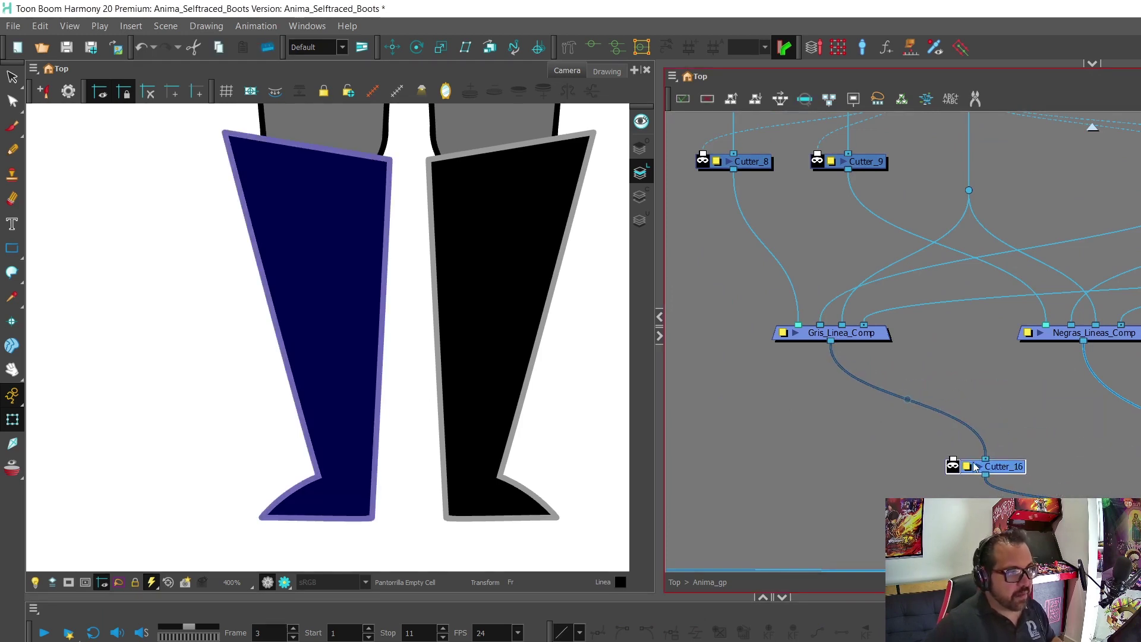
Try connecting a matte source to the Cutter under Gris_Linea_Comp, and undo the connection.
{"action": "scroll", "coordinate": [968, 464], "scroll_direction": "down", "scroll_amount": 1}
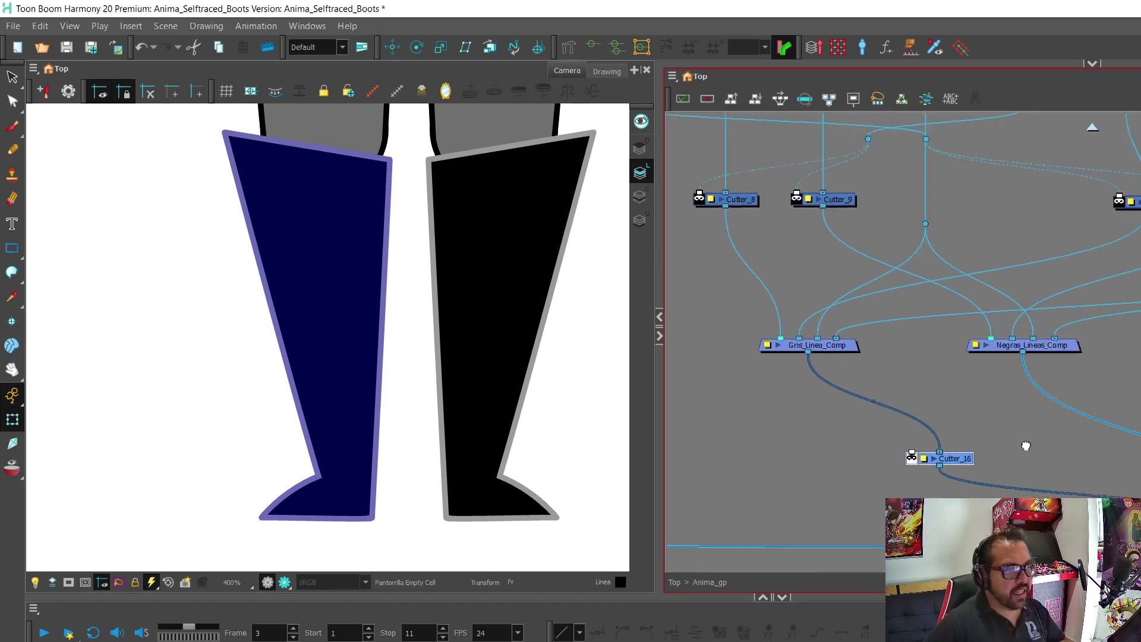
{"action": "scroll", "coordinate": [922, 449], "scroll_direction": "down", "scroll_amount": 3}
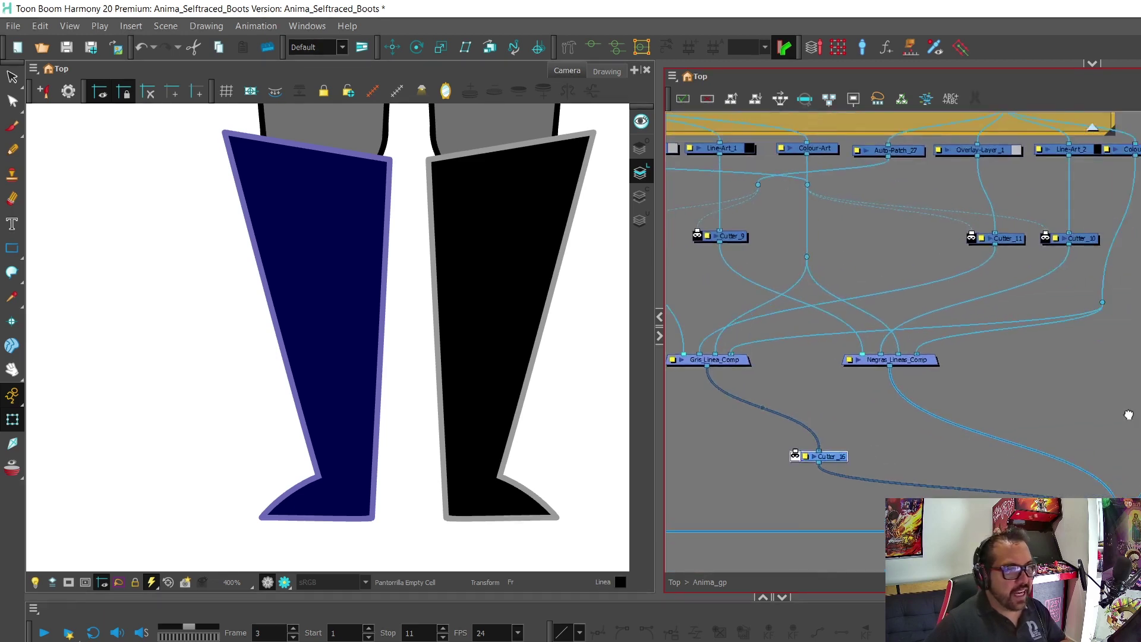
{"action": "left_click_drag", "start_coordinate": [1128, 414], "coordinate": [852, 434]}
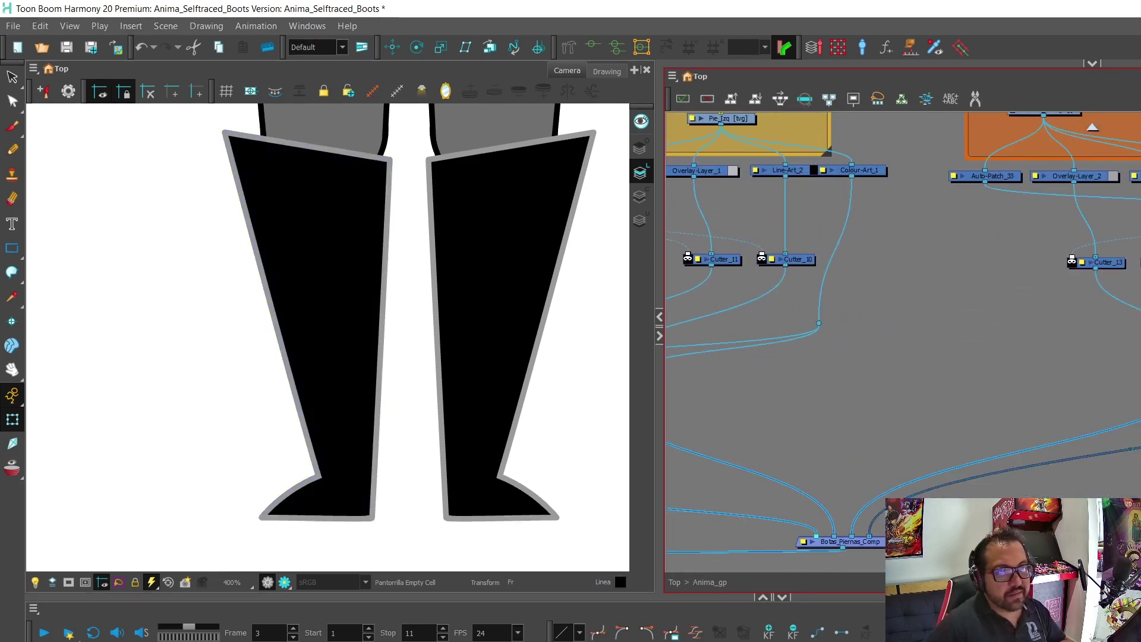
{"action": "scroll", "coordinate": [951, 356], "scroll_direction": "up", "scroll_amount": 2}
{"action": "scroll", "coordinate": [950, 357], "scroll_direction": "down", "scroll_amount": 2}
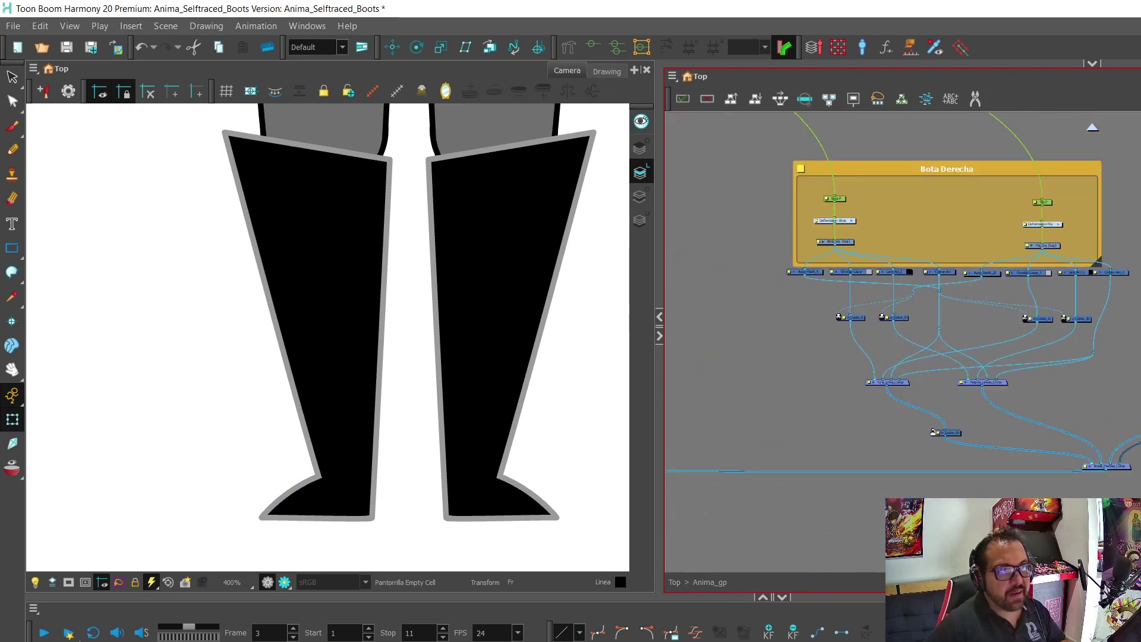
{"action": "scroll", "coordinate": [921, 345], "scroll_direction": "up", "scroll_amount": 2}
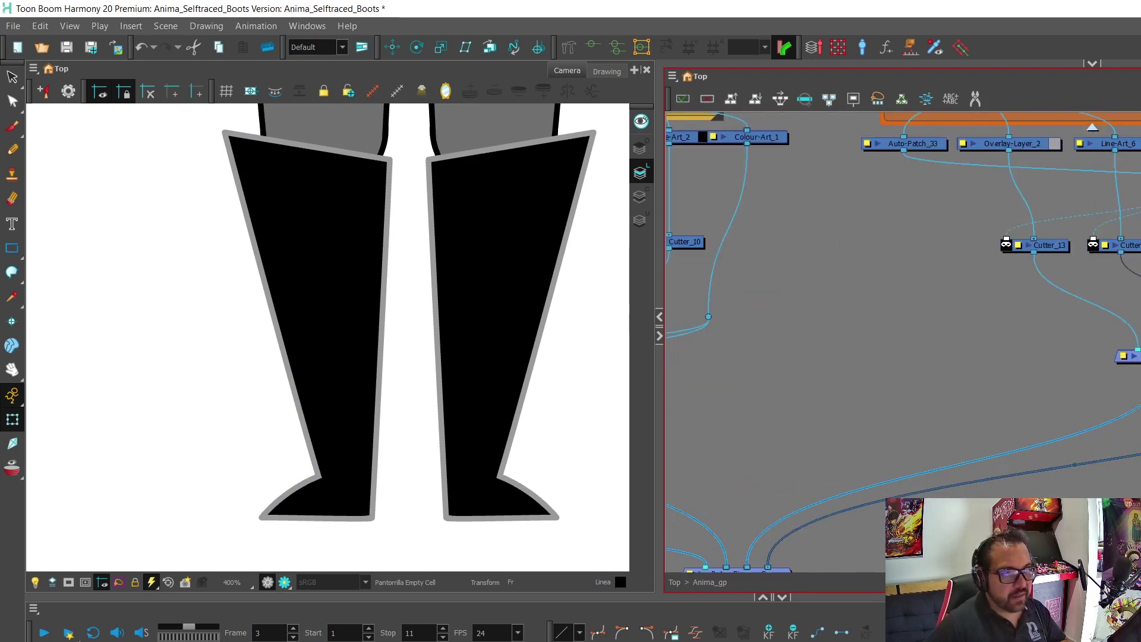
{"action": "left_click_drag", "start_coordinate": [879, 407], "coordinate": [1010, 375]}
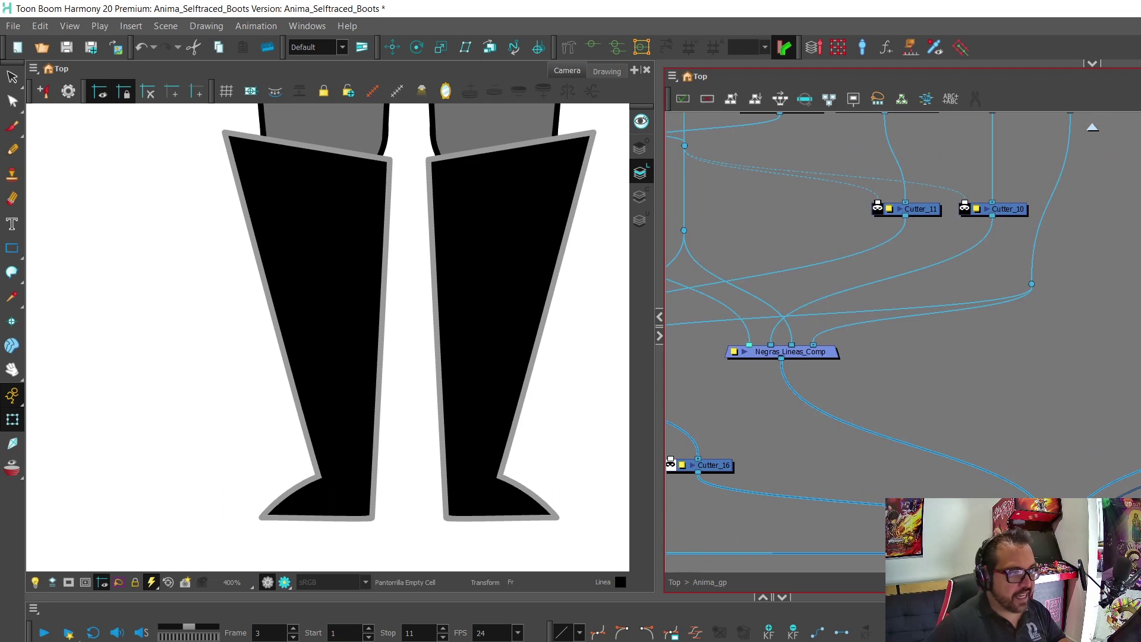
{"action": "left_click_drag", "start_coordinate": [876, 445], "coordinate": [671, 460]}
{"action": "scroll", "coordinate": [819, 439], "scroll_direction": "down", "scroll_amount": 2}
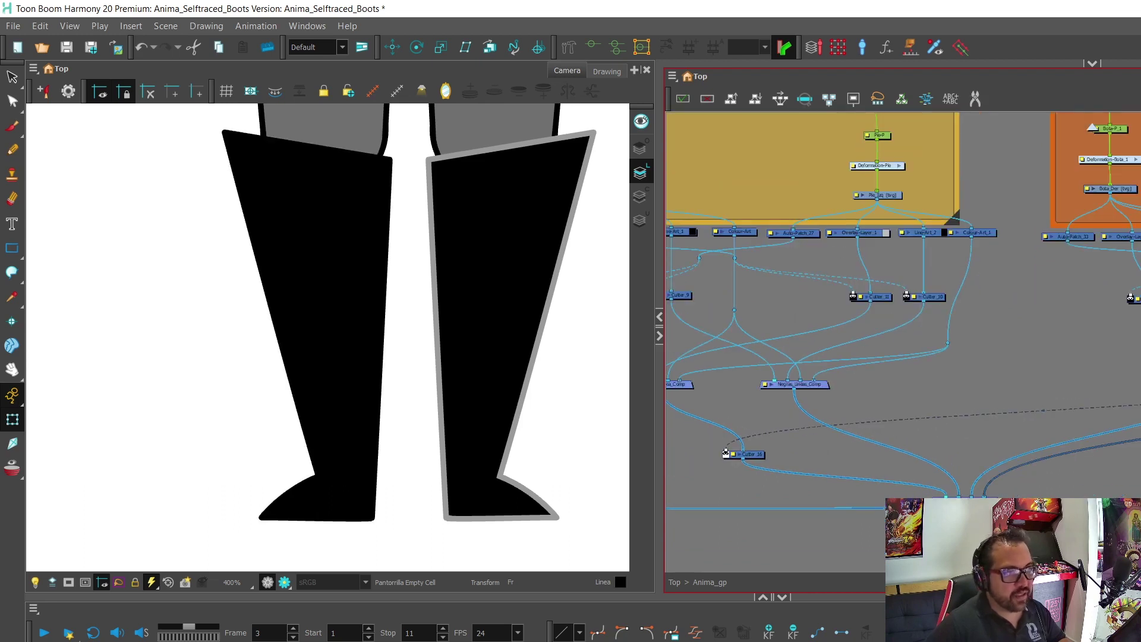
{"action": "key", "text": "ctrl+z"}
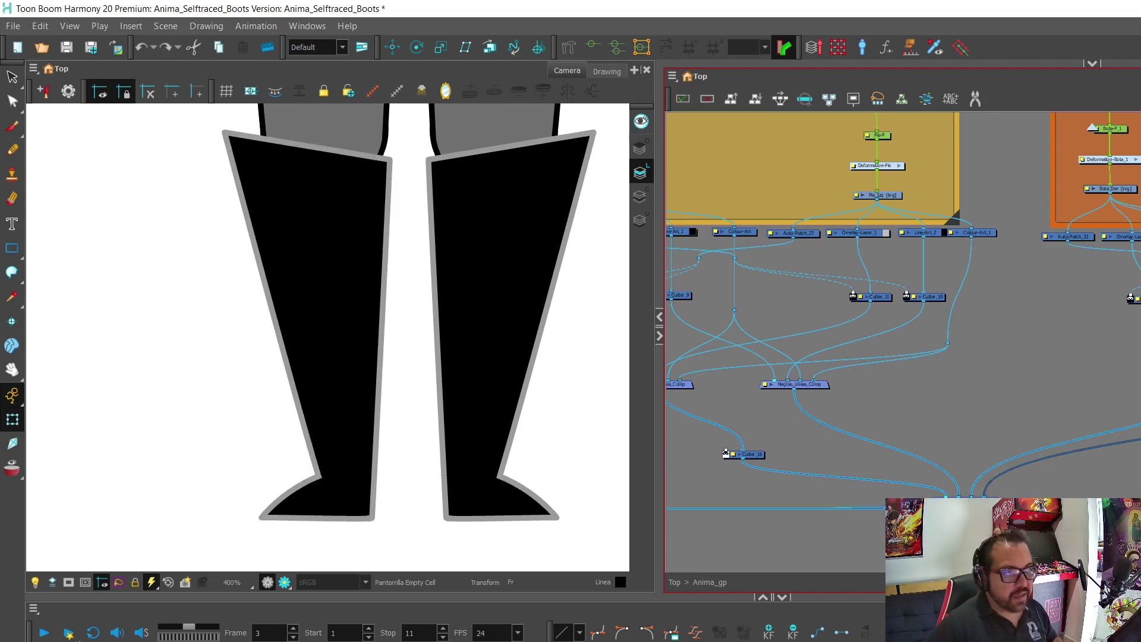
Connect the matte source again to the matte input of Cutter_16 under Gris_Linea_Comp.
{"action": "scroll", "coordinate": [891, 333], "scroll_direction": "up", "scroll_amount": 2}
{"action": "left_click_drag", "start_coordinate": [862, 297], "coordinate": [962, 264]}
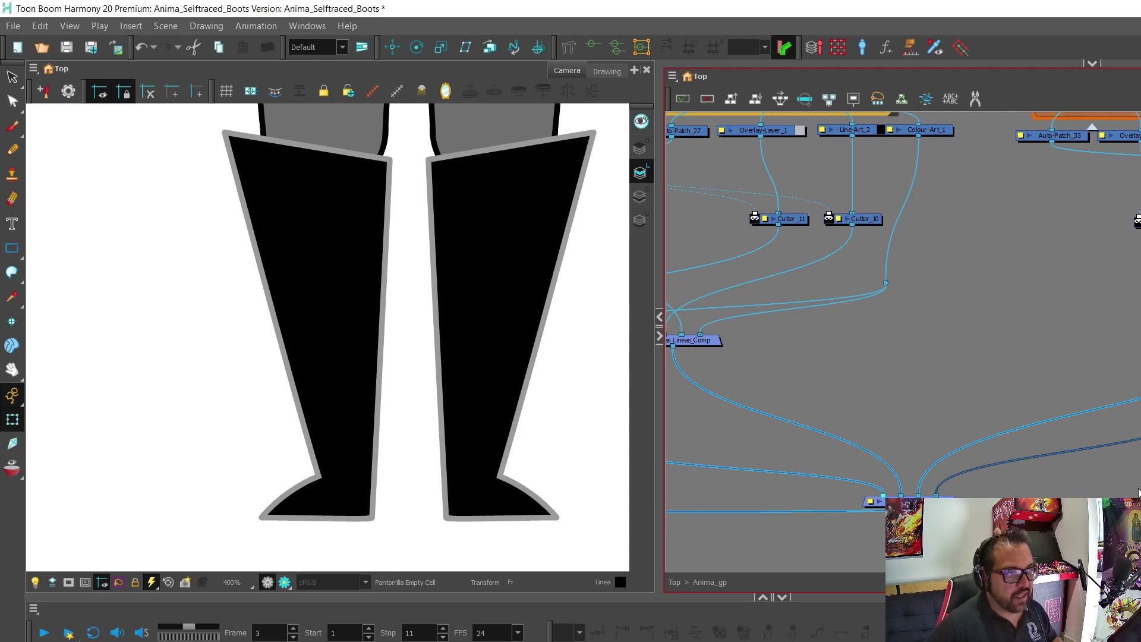
{"action": "left_click_drag", "start_coordinate": [950, 523], "coordinate": [1126, 499]}
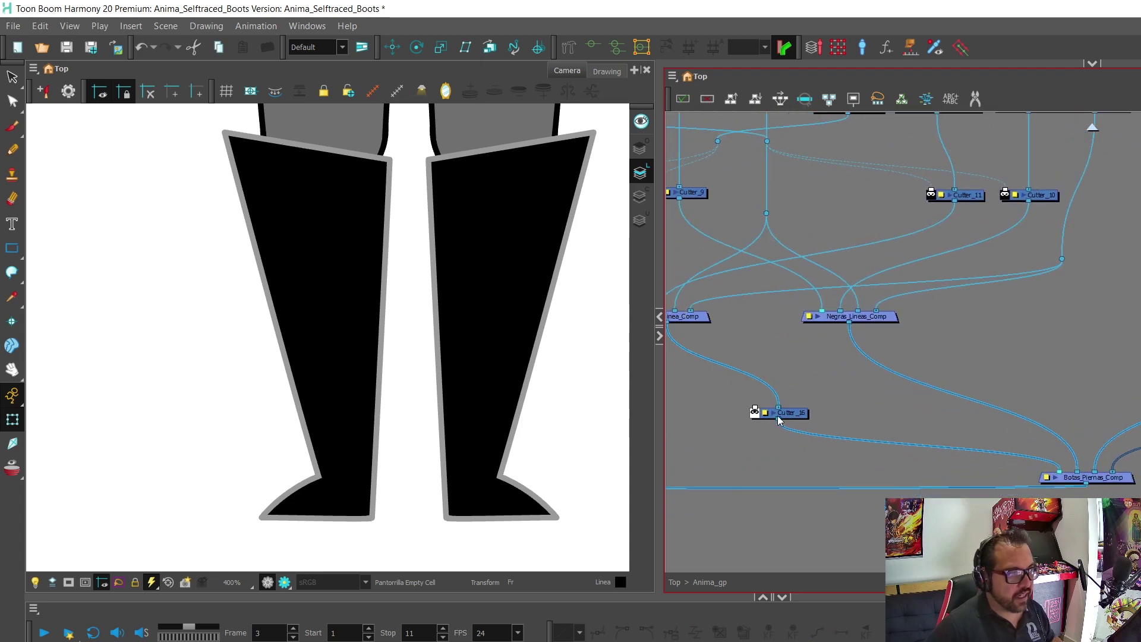
{"action": "left_click", "coordinate": [761, 411]}
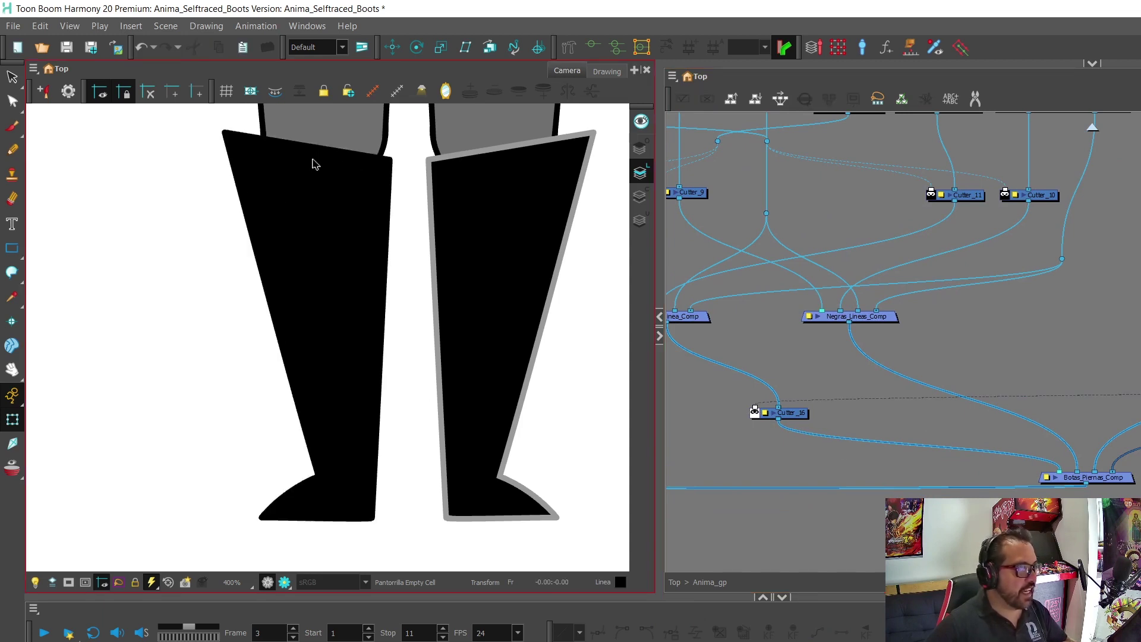
Disconnect the output of Negras_Lineas_Comp from Botas_Piernas_Comp.
{"action": "left_click", "coordinate": [880, 318]}
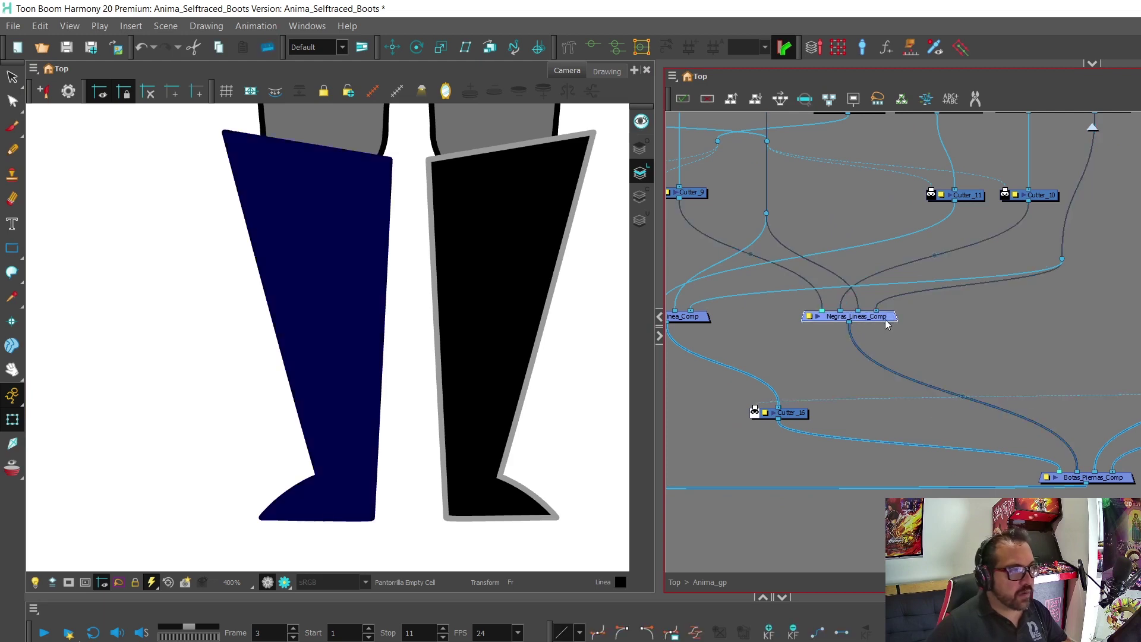
{"action": "scroll", "coordinate": [927, 330], "scroll_direction": "up", "scroll_amount": 1}
{"action": "scroll", "coordinate": [881, 336], "scroll_direction": "down", "scroll_amount": 3}
{"action": "scroll", "coordinate": [767, 343], "scroll_direction": "up", "scroll_amount": 2}
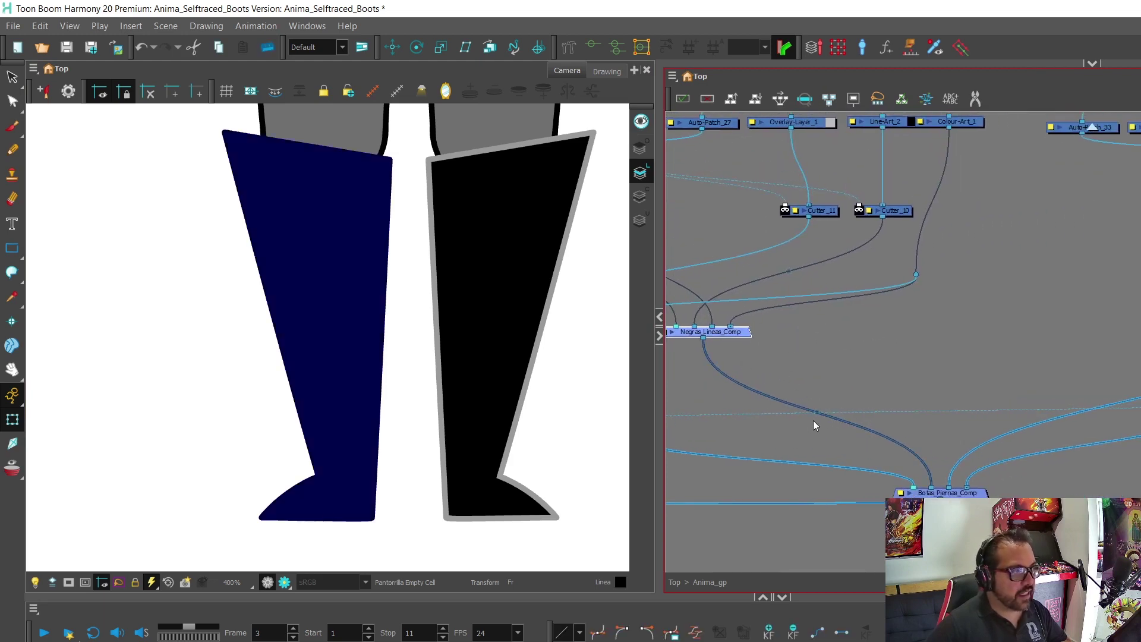
{"action": "left_click_drag", "start_coordinate": [813, 411], "coordinate": [825, 394]}
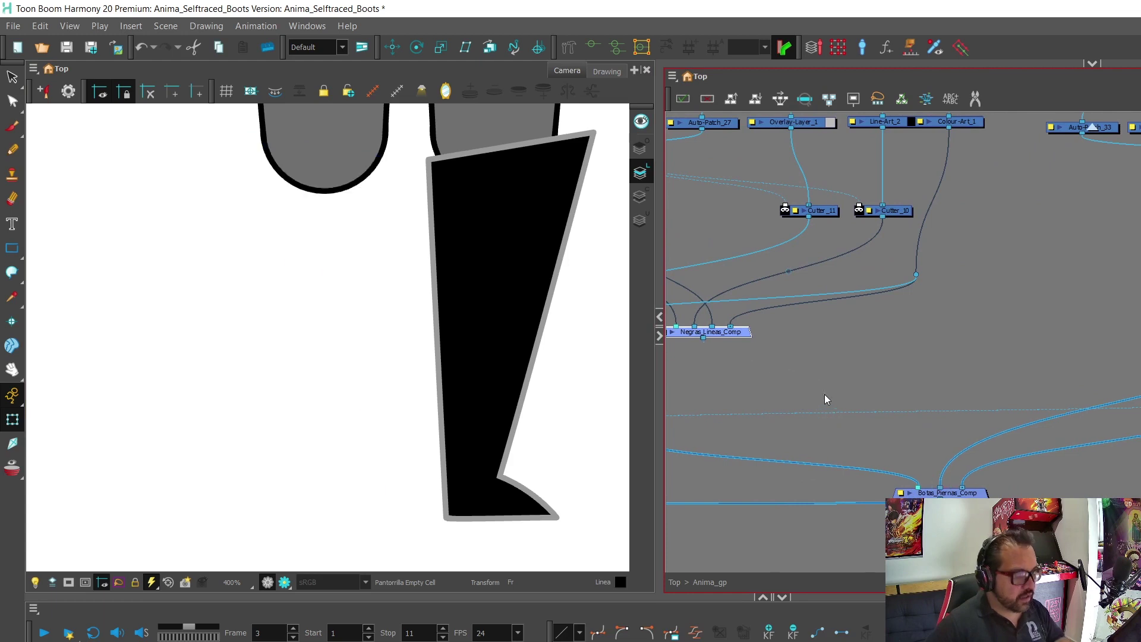
Restore the connection from Negras_Lineas_Comp to Botas_Piernas_Comp and add a waypoint on that cable.
{"action": "key", "text": "ctrl+z"}
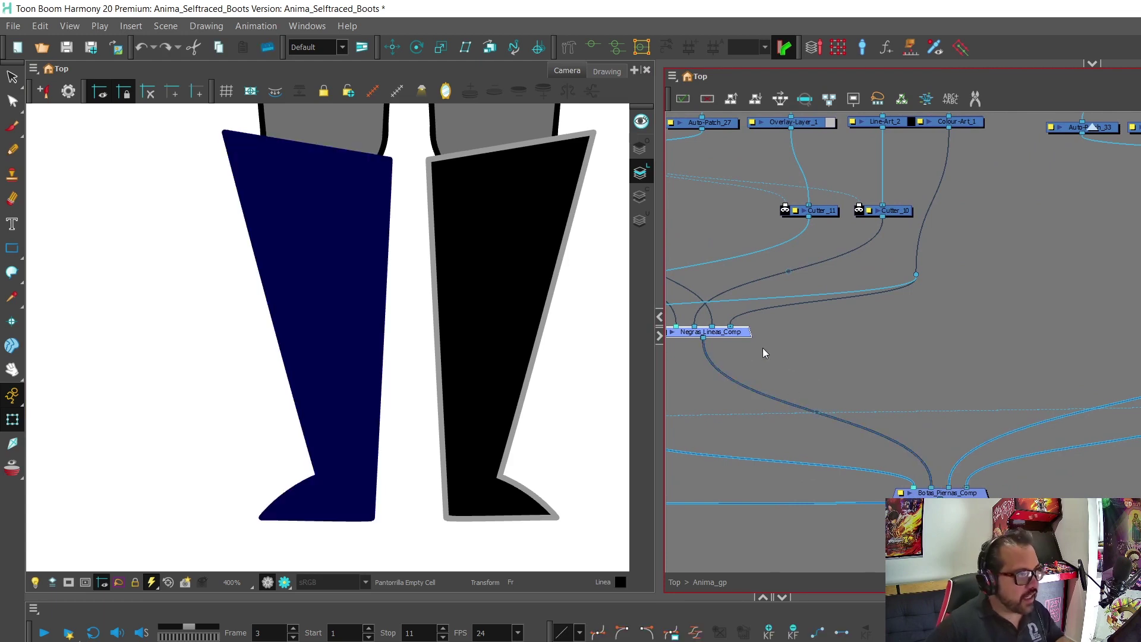
{"action": "left_click", "coordinate": [819, 414], "text": "ctrl"}
{"action": "left_click_drag", "start_coordinate": [819, 413], "coordinate": [823, 396]}
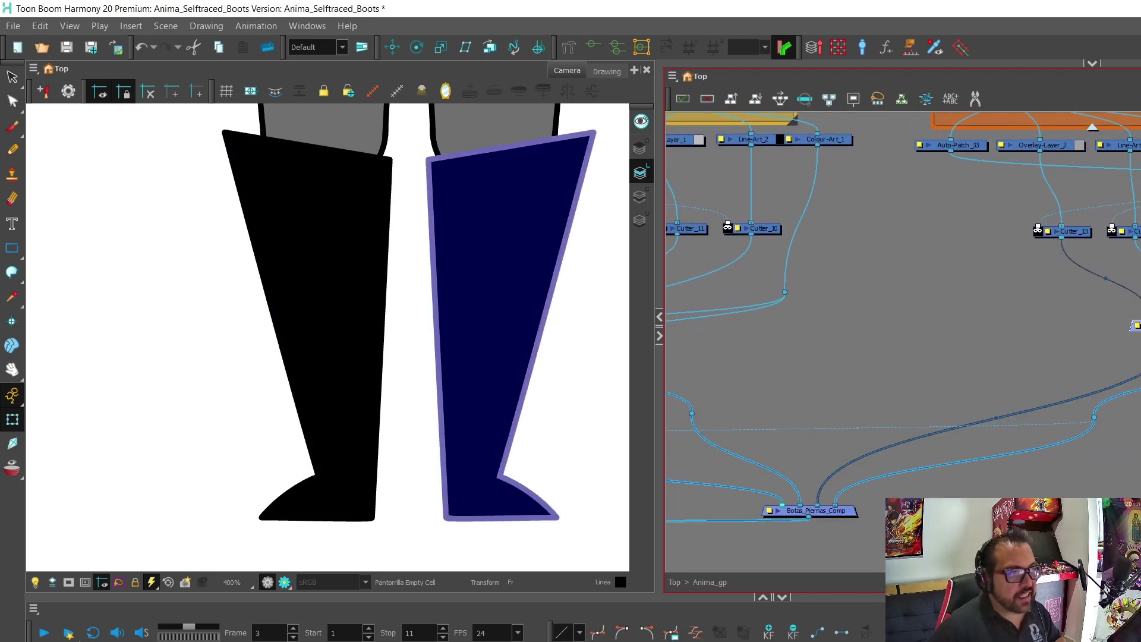
Paste a Cutter node and insert it on the output cable of the right-hand boot's grey-line composite, above Botas_Piernas_Comp.
{"action": "key", "text": "Escape"}
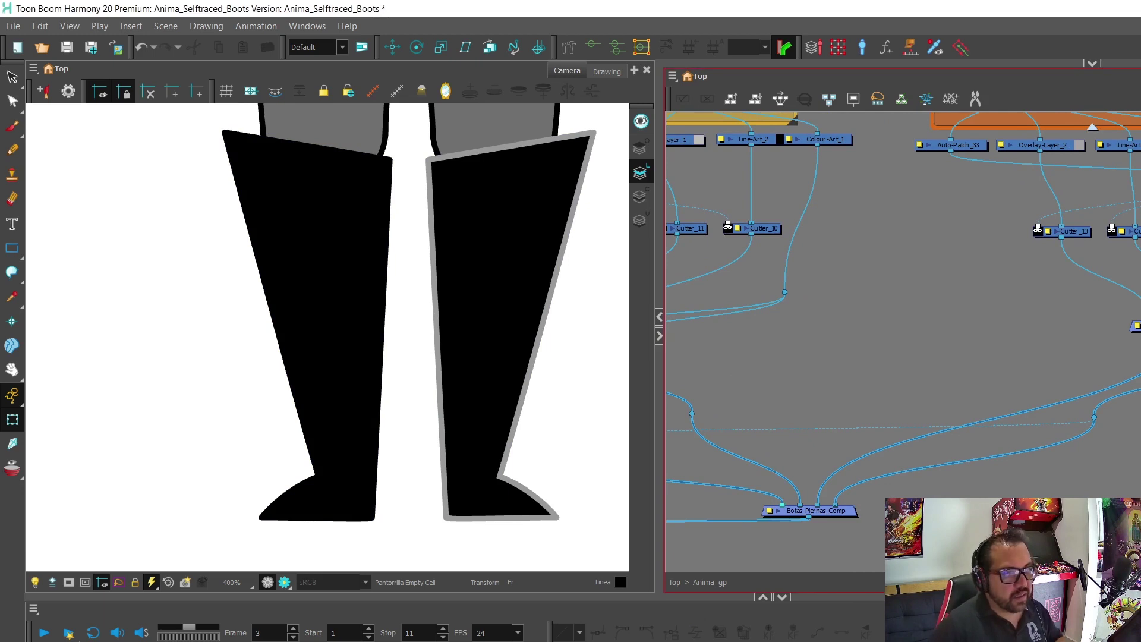
{"action": "key", "text": "ctrl+v"}
{"action": "left_click_drag", "start_coordinate": [1117, 378], "coordinate": [1077, 407]}
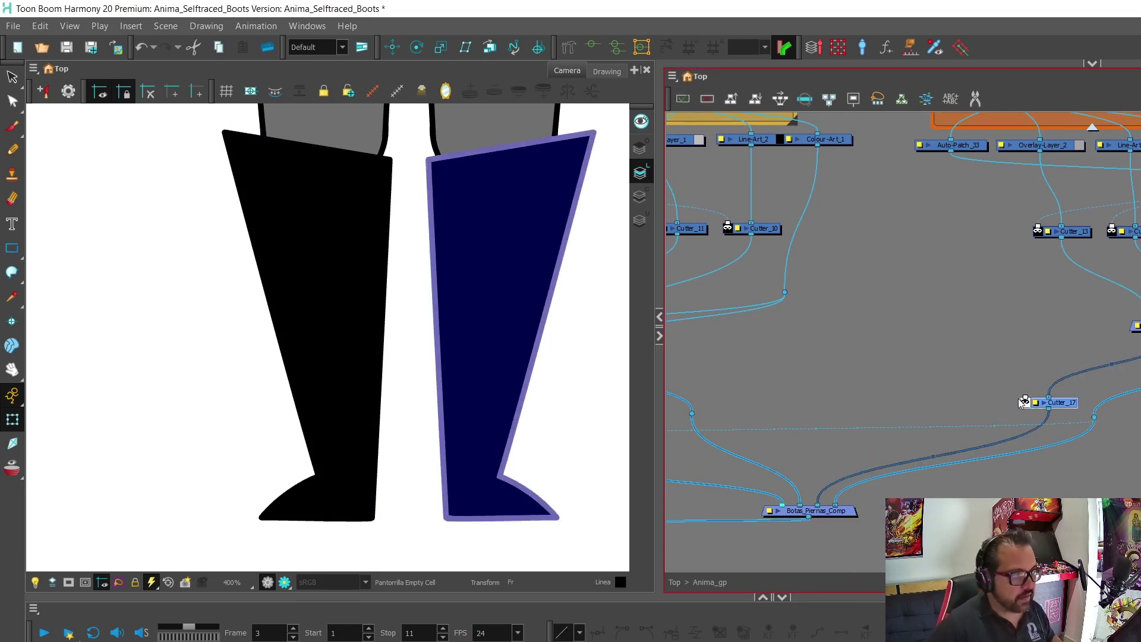
Connect the matte input of Cutter_17 to the waypoint on the Negras_Lineas_Comp output cable.
{"action": "scroll", "coordinate": [957, 380], "scroll_direction": "down", "scroll_amount": 1}
{"action": "left_click_drag", "start_coordinate": [870, 391], "coordinate": [1073, 410]}
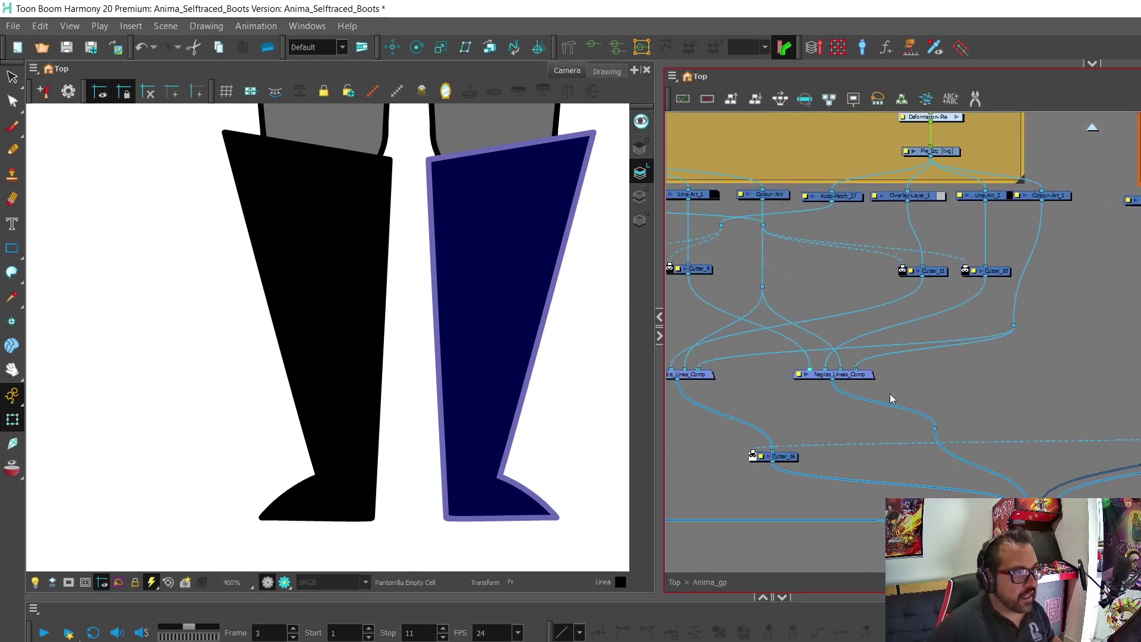
{"action": "left_click", "coordinate": [935, 432]}
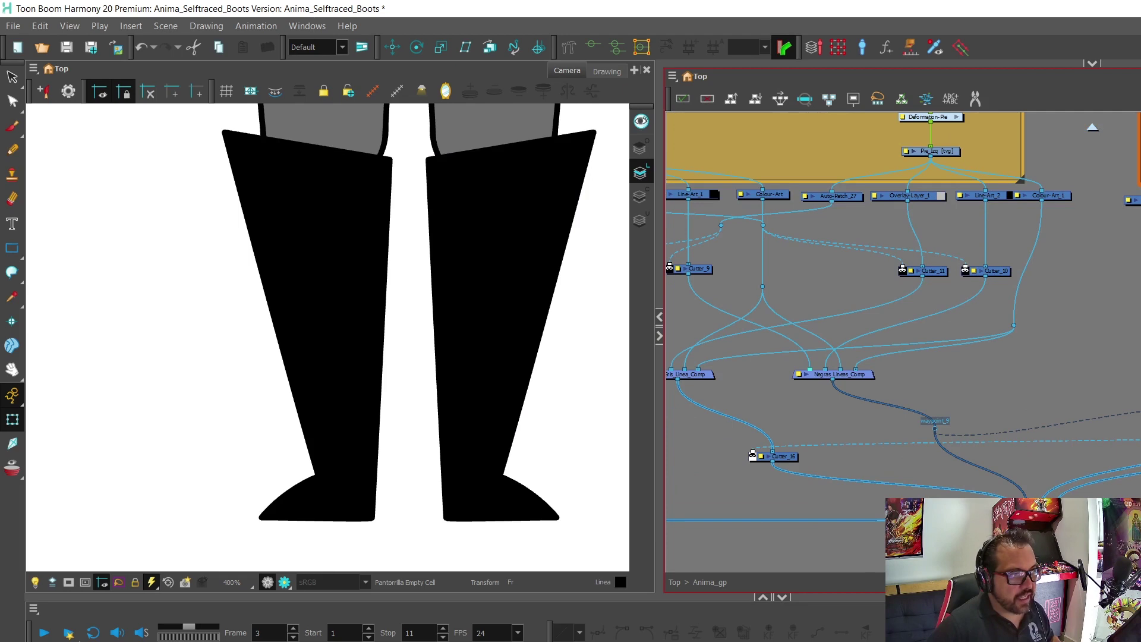
Rotate the whole right-hand boot across the other boot at two angles to test the grey outline, and undo both rotations.
{"action": "scroll", "coordinate": [584, 388], "scroll_direction": "down", "scroll_amount": 1}
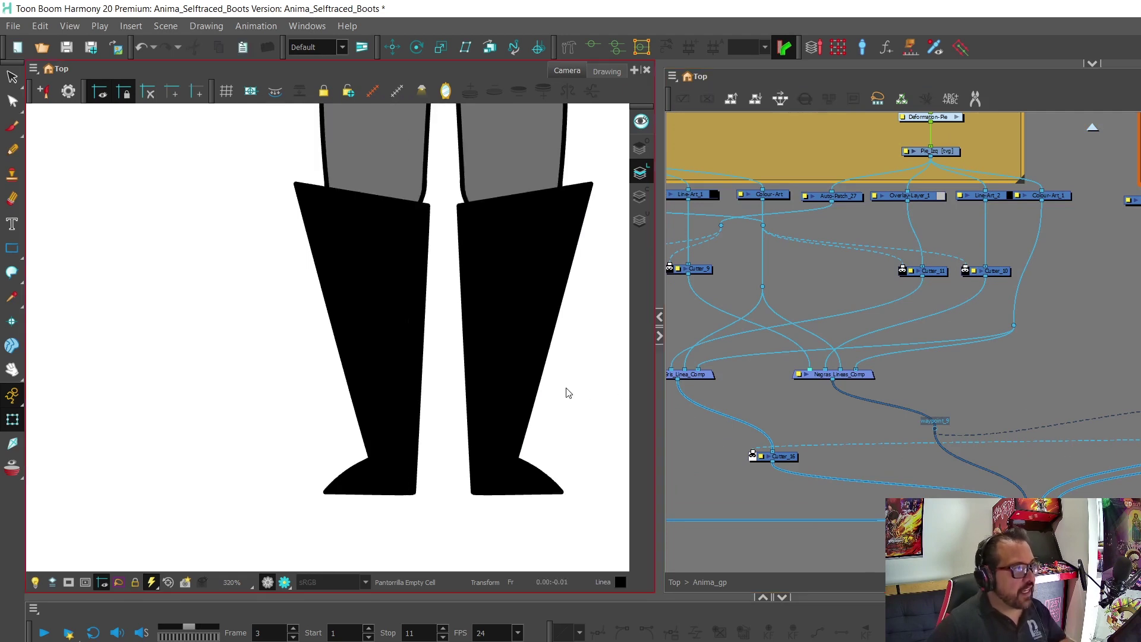
{"action": "left_click", "coordinate": [516, 488]}
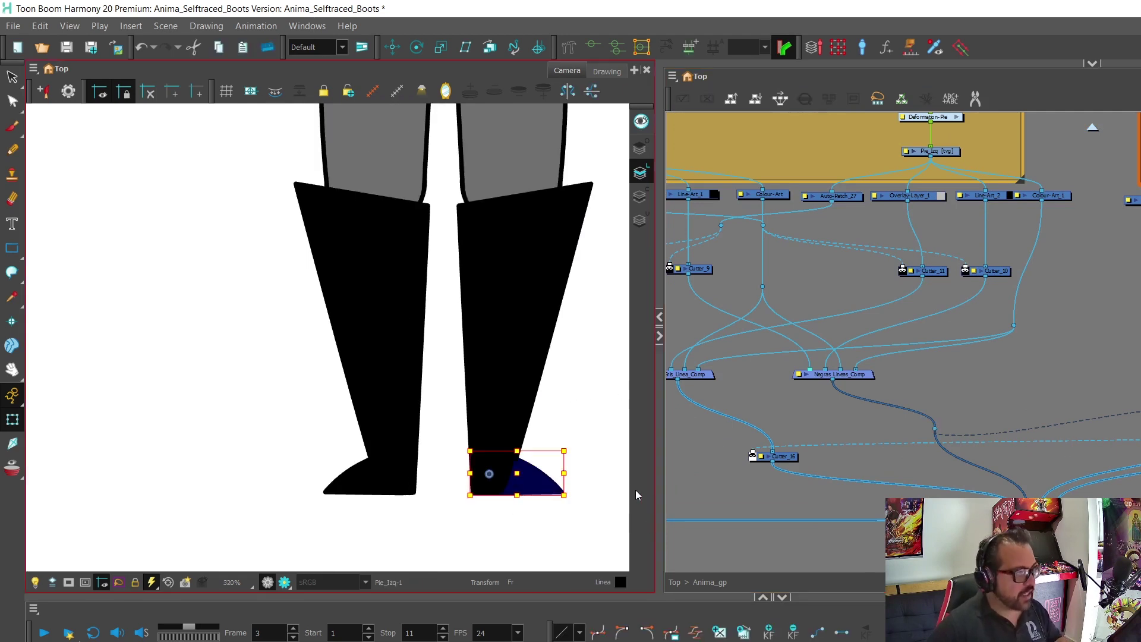
{"action": "key", "text": "b"}
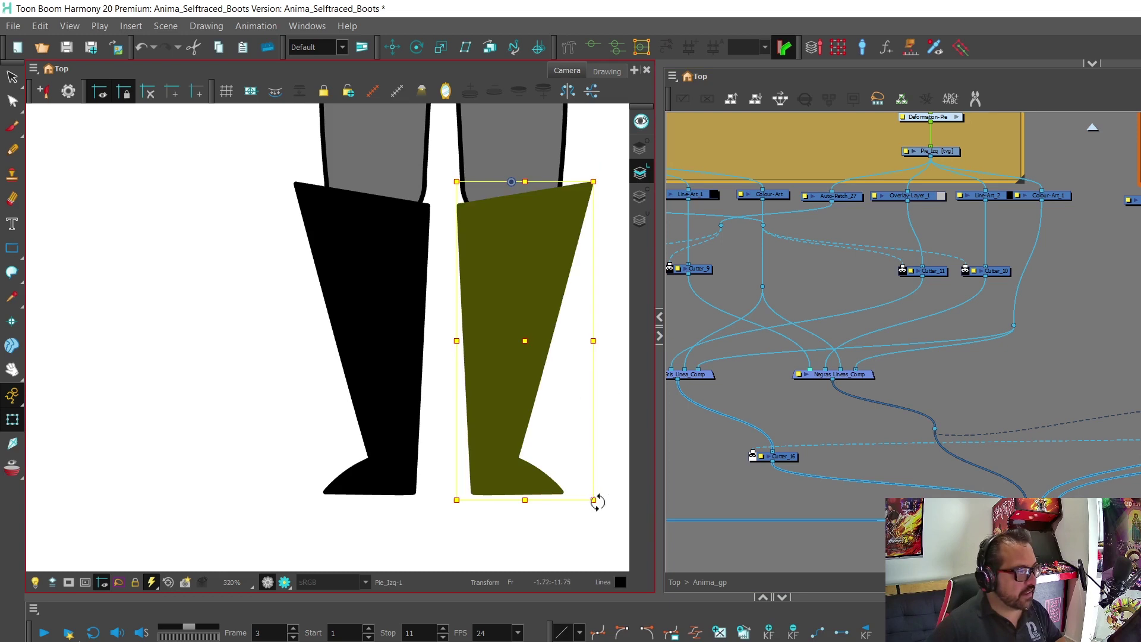
{"action": "mouse_move", "coordinate": [596, 499]}
{"action": "left_mouse_down"}
{"action": "mouse_move", "coordinate": [374, 445]}
{"action": "mouse_move", "coordinate": [437, 484]}
{"action": "mouse_move", "coordinate": [483, 494]}
{"action": "mouse_move", "coordinate": [414, 467]}
{"action": "mouse_move", "coordinate": [517, 497]}
{"action": "mouse_move", "coordinate": [399, 467]}
{"action": "left_mouse_up"}
{"action": "scroll", "coordinate": [441, 473], "scroll_direction": "down", "scroll_amount": 3}
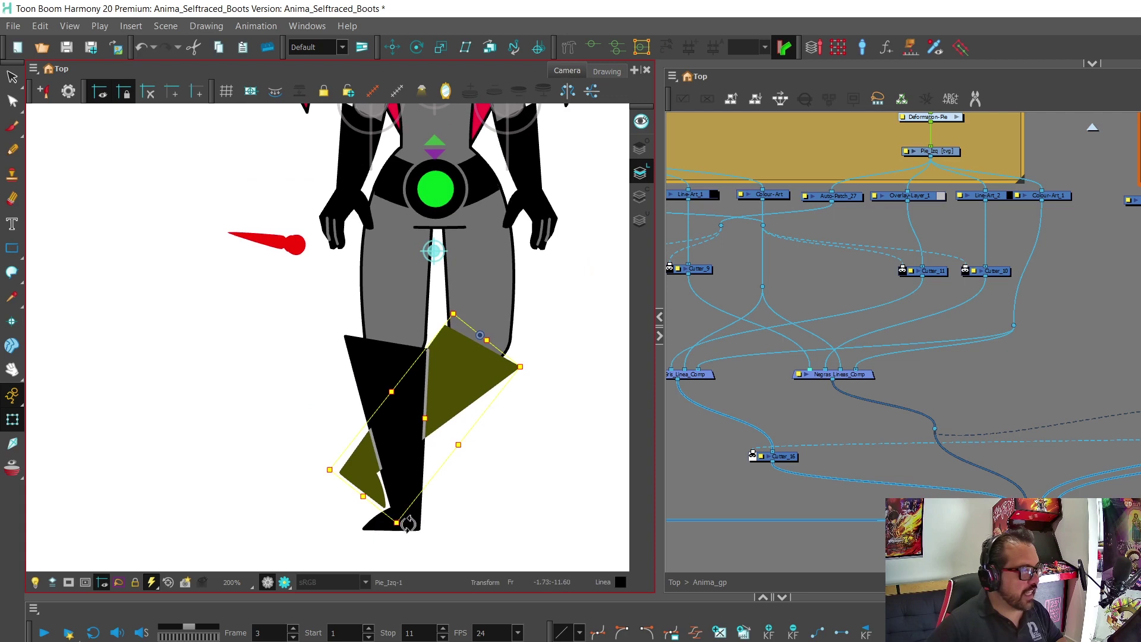
{"action": "left_click_drag", "start_coordinate": [392, 522], "coordinate": [358, 516]}
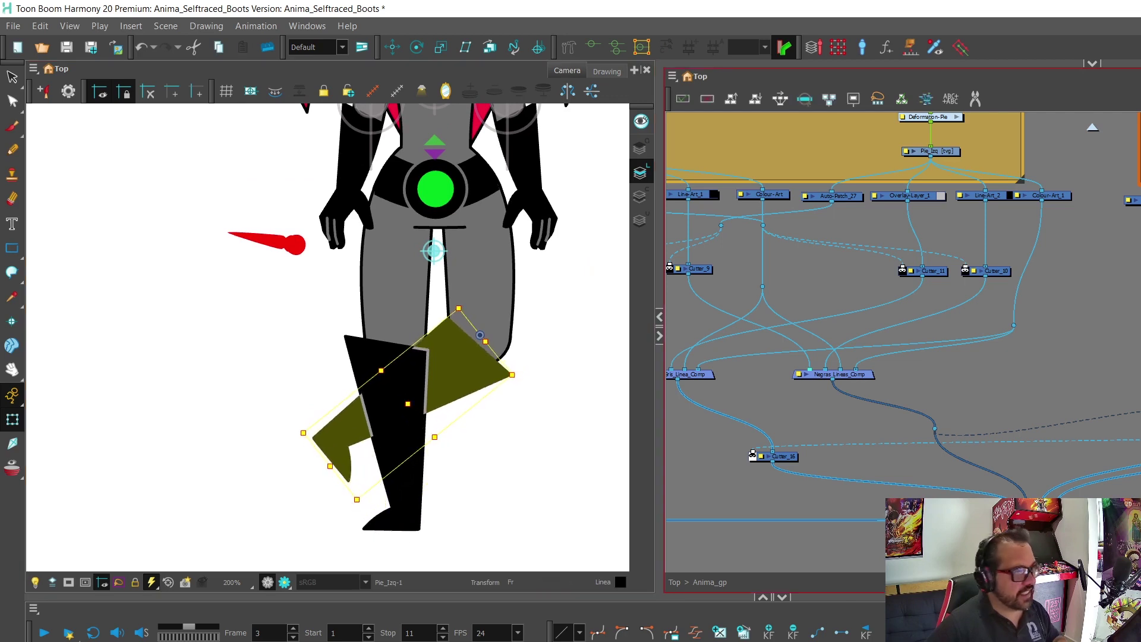
{"action": "key", "text": "ctrl+z"}
{"action": "key", "text": "ctrl+z"}
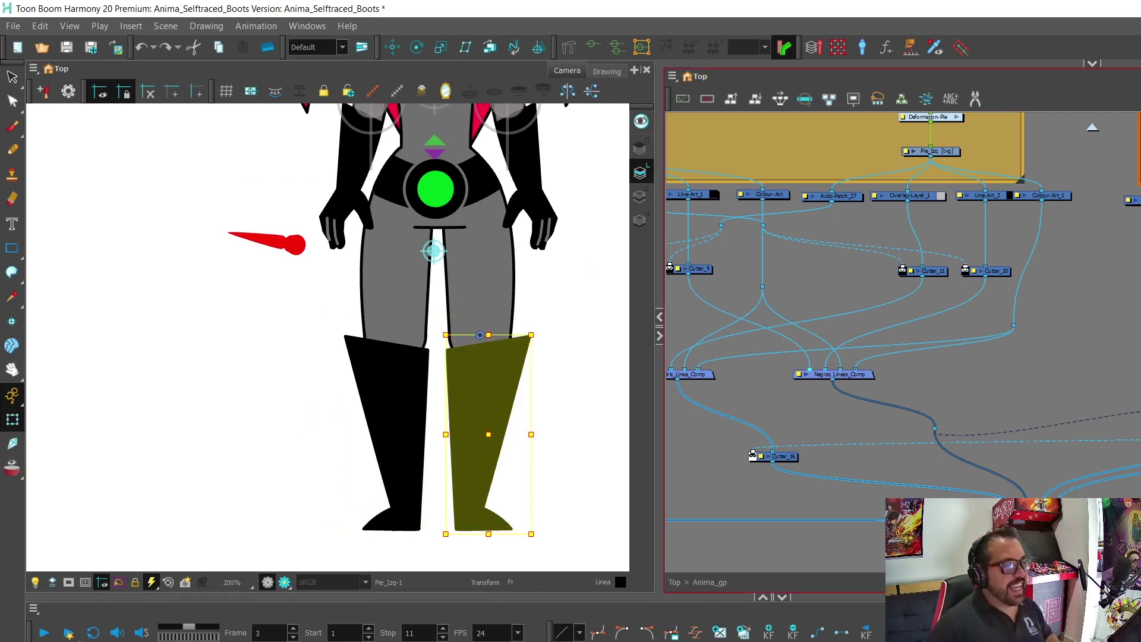
Rotate the left-hand boot across the right-hand one to check their overlap, and undo the rotation.
{"action": "left_click_drag", "start_coordinate": [813, 389], "coordinate": [846, 446]}
{"action": "left_click", "coordinate": [391, 372]}
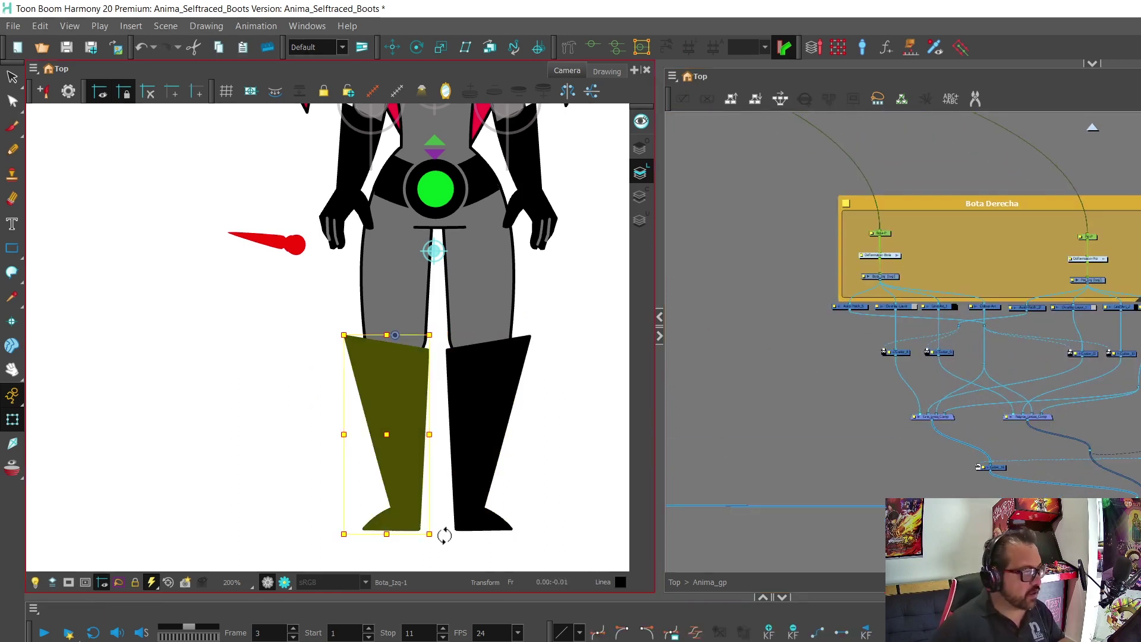
{"action": "left_click_drag", "start_coordinate": [440, 535], "coordinate": [544, 477]}
{"action": "key", "text": "ctrl+z"}
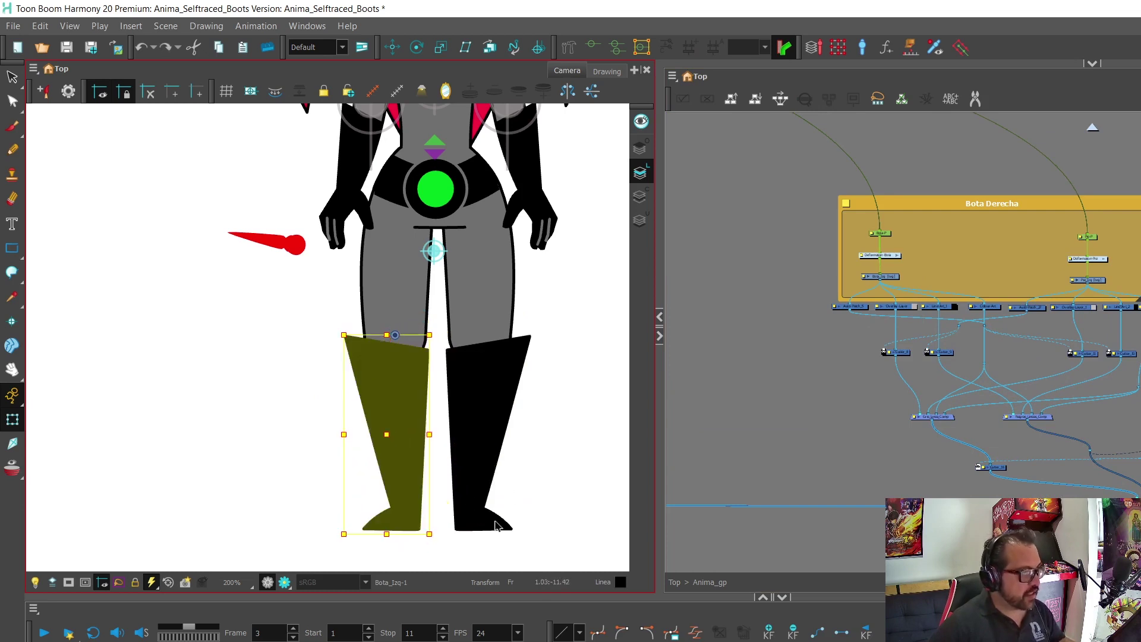
Rotate the right-hand boot over the left-hand one again to recheck the outline, undo it, and deselect the boot.
{"action": "left_click", "coordinate": [497, 525]}
{"action": "key", "text": "b"}
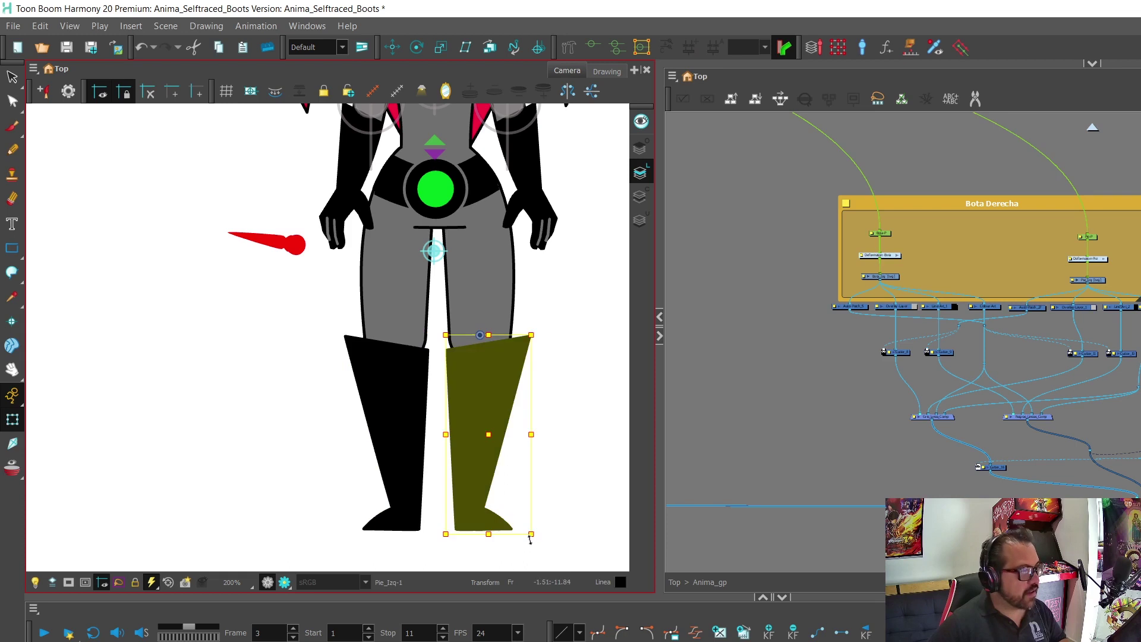
{"action": "left_click_drag", "start_coordinate": [546, 534], "coordinate": [450, 528]}
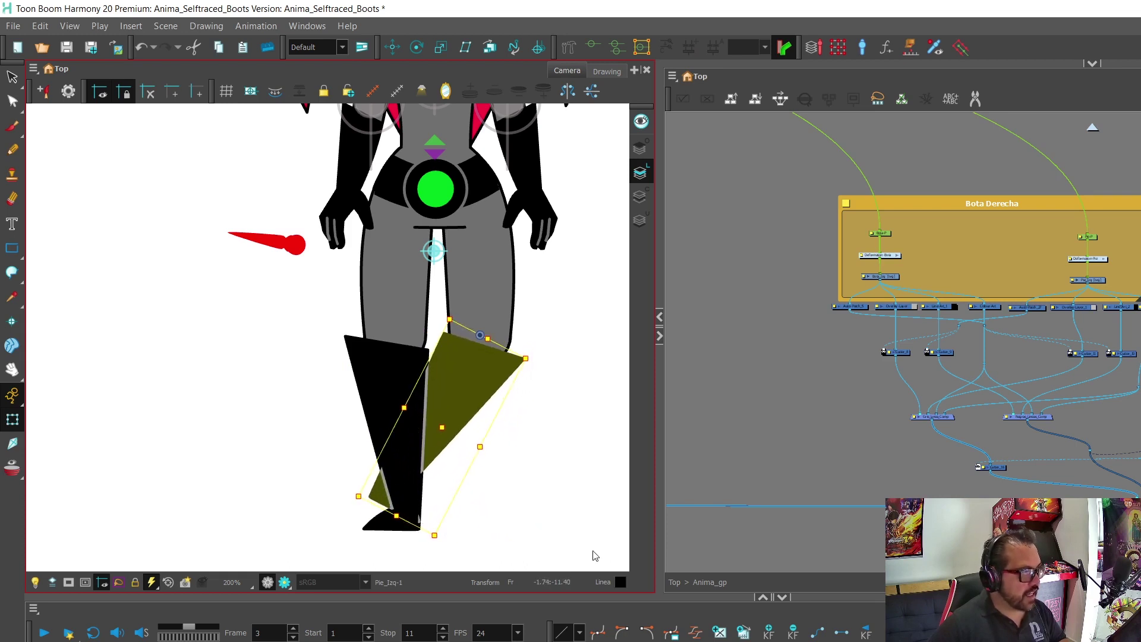
{"action": "key", "text": "ctrl+z"}
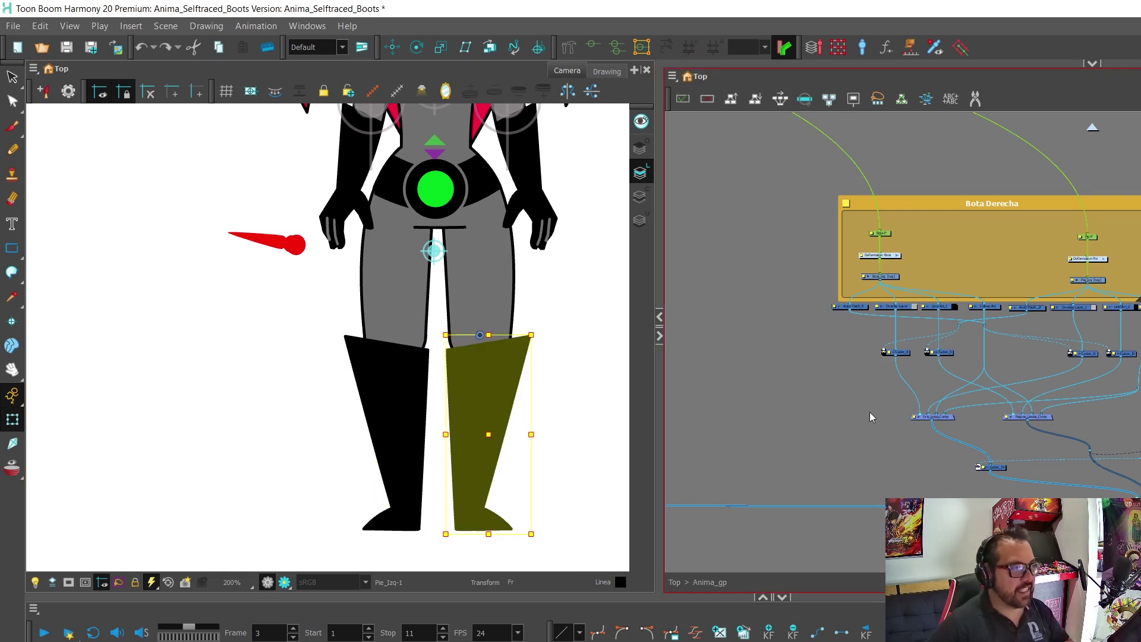
{"action": "left_click", "coordinate": [869, 411]}
{"action": "key", "text": "2"}
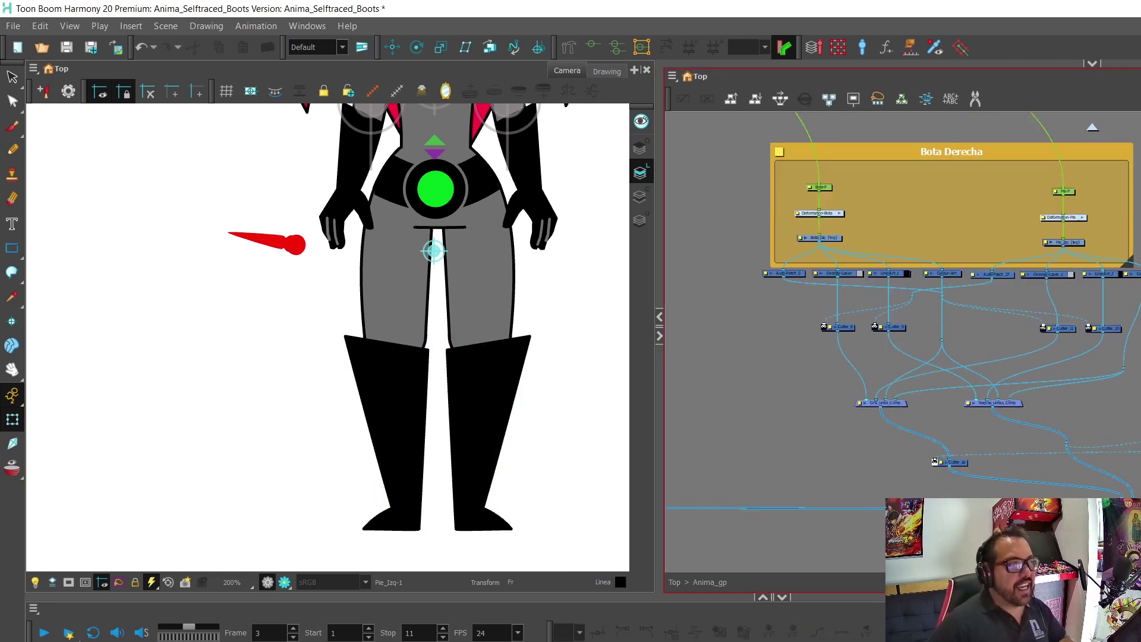